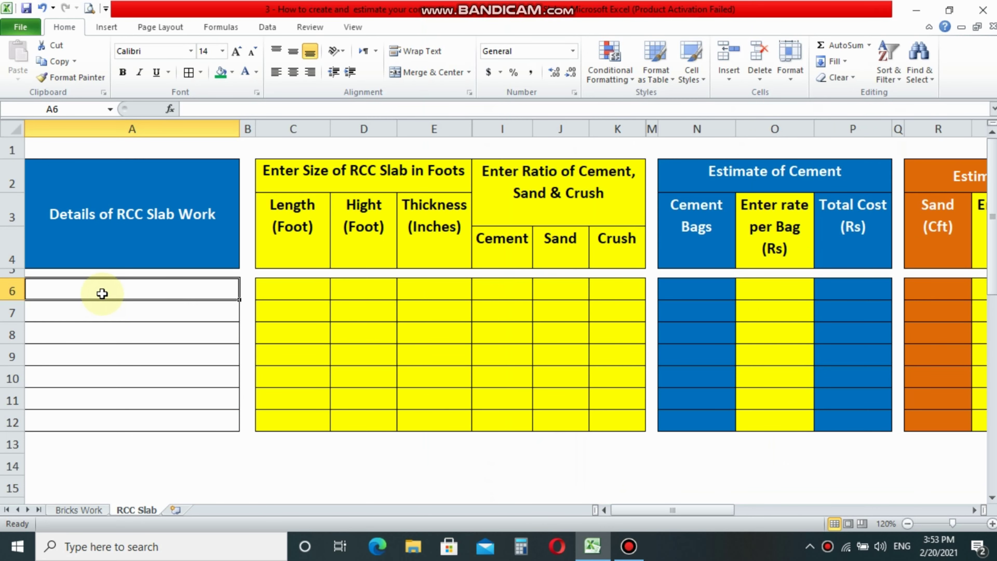
Step: Enter the description 'RCC Slab for Room-1' in A6
text(RCC Slab for Room)
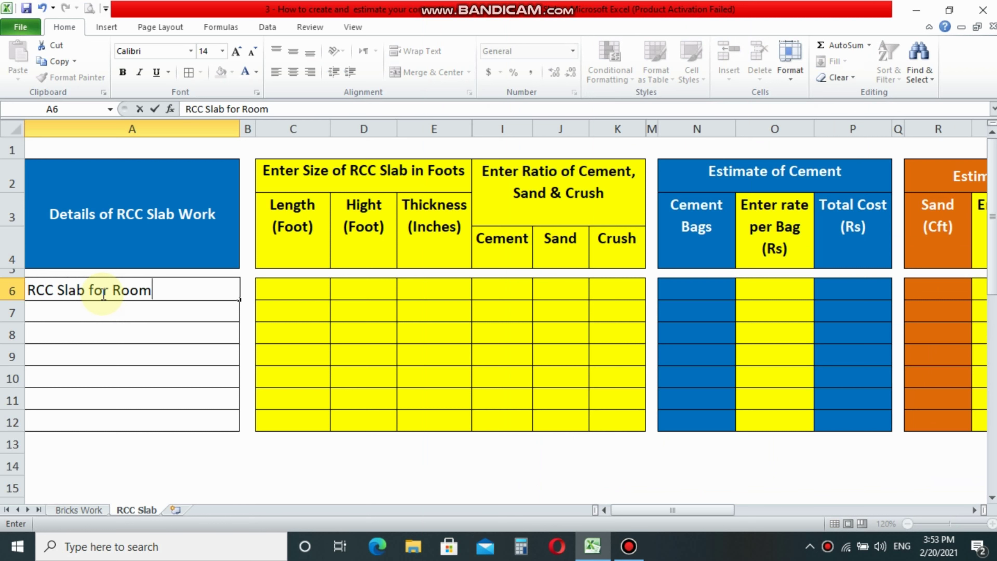
key(Tab)
double_click(177, 289)
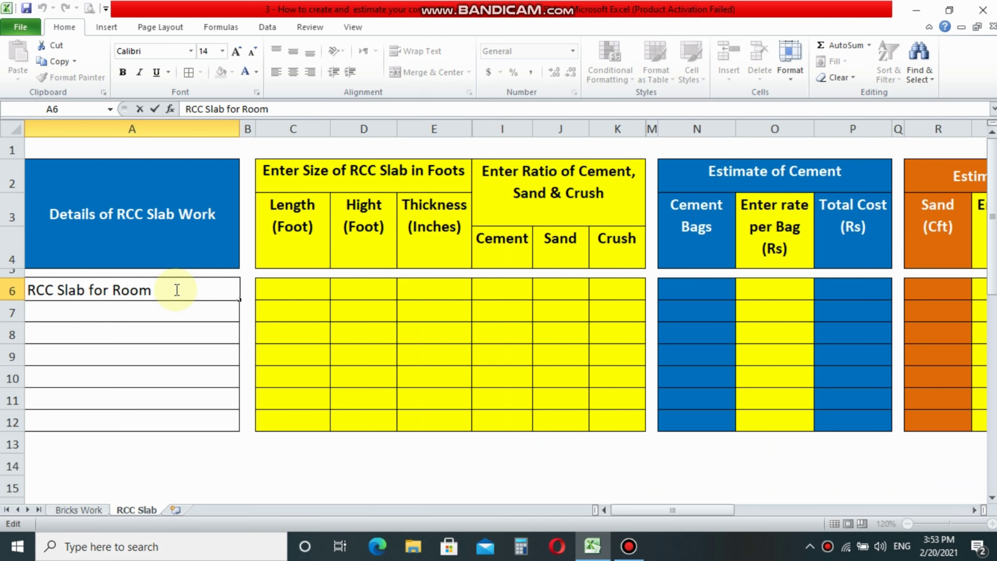
text(1)
key(Tab)
Step: Enter the slab size: 14 ft length, 16 ft height, 6 inches thick
key(Tab)
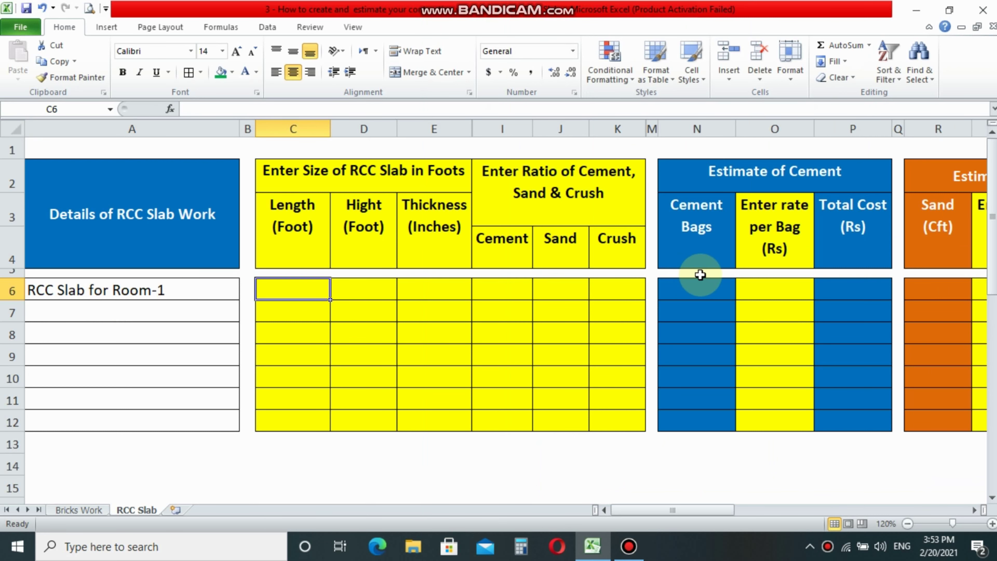
text(14)
key(Tab)
text(1)
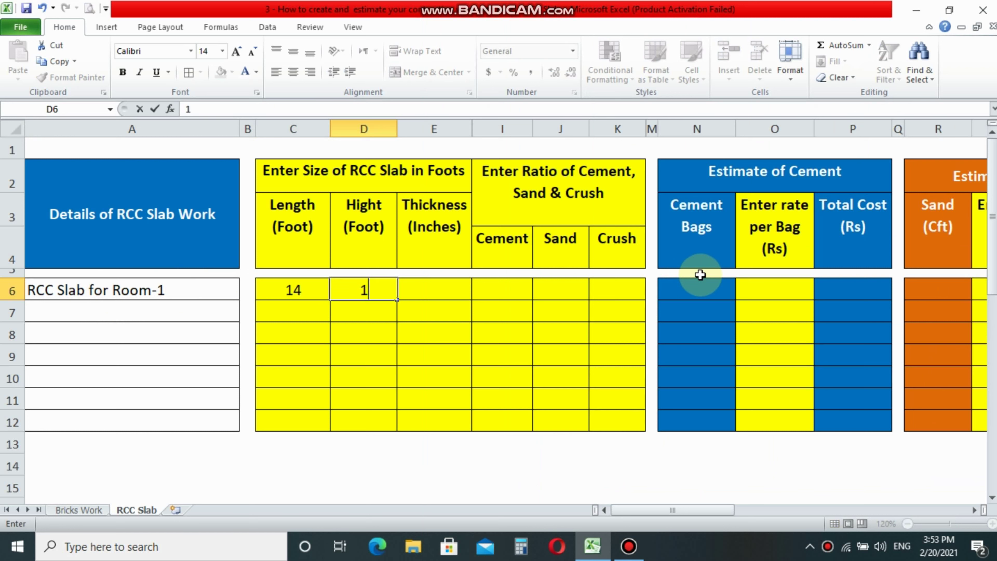
key(Tab)
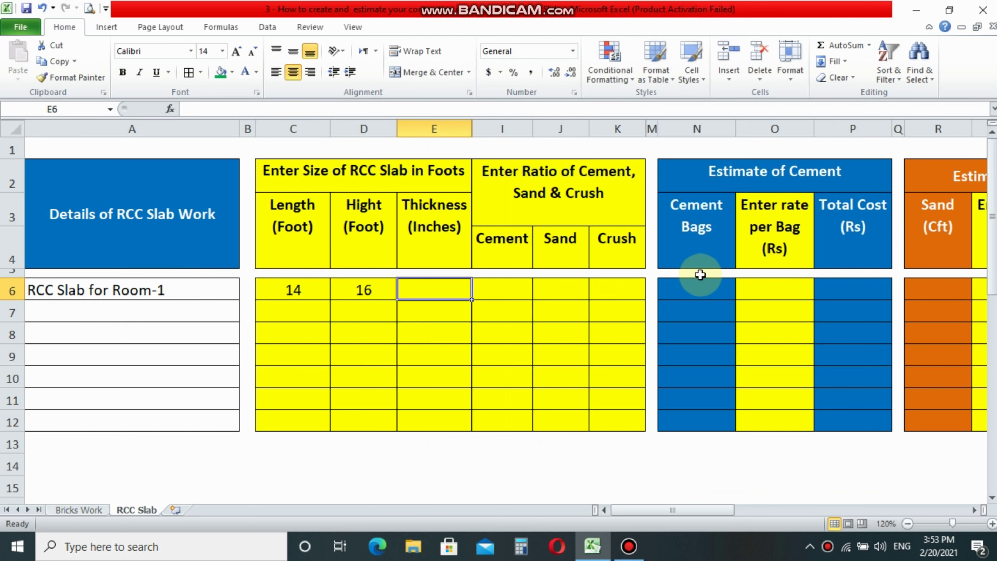
text(6)
key(Tab)
Step: Enter the 1 : 1.5 : 3 cement, sand and crush mix ratio
text(1)
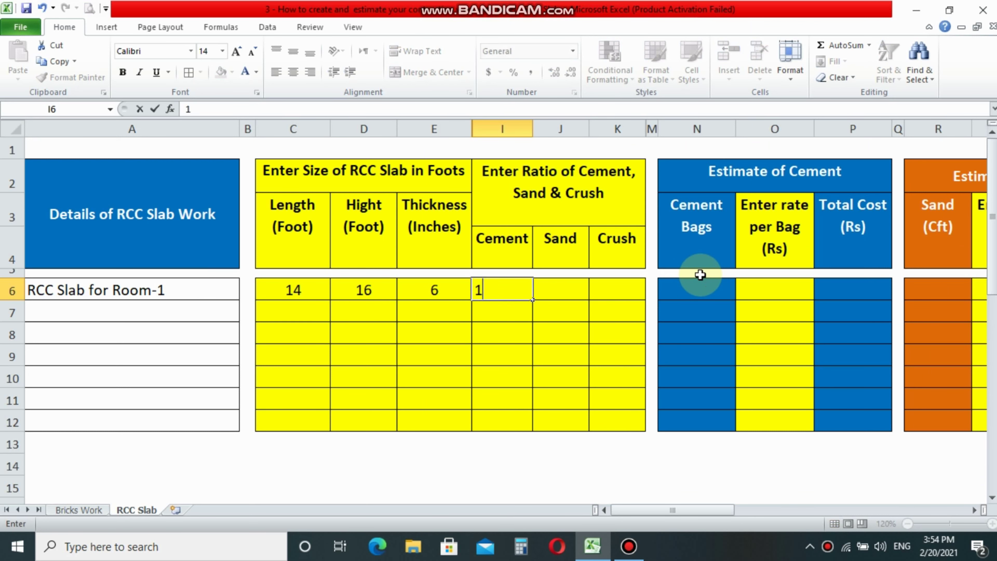
key(Tab)
text(1.5)
key(Tab)
text(3)
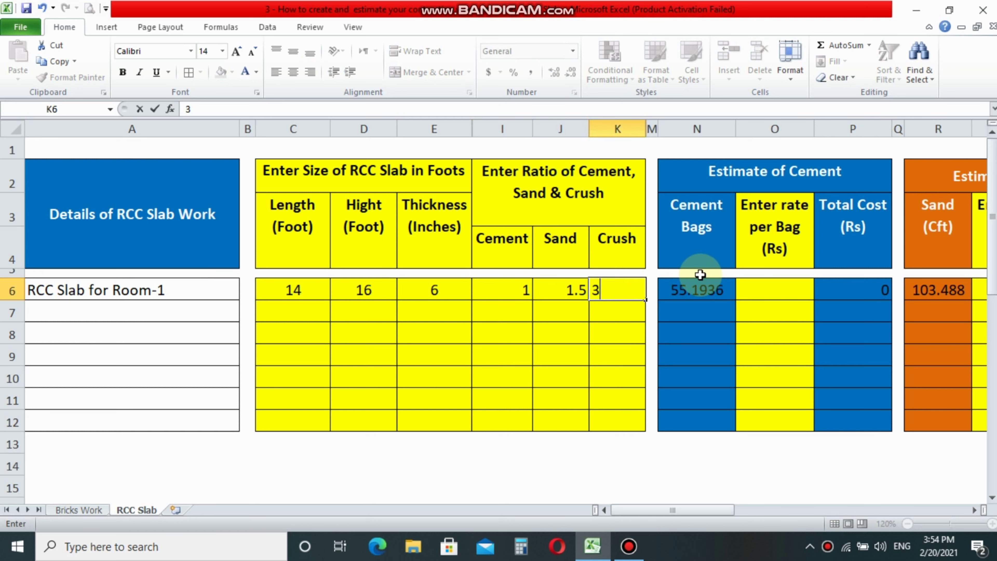
key(Tab)
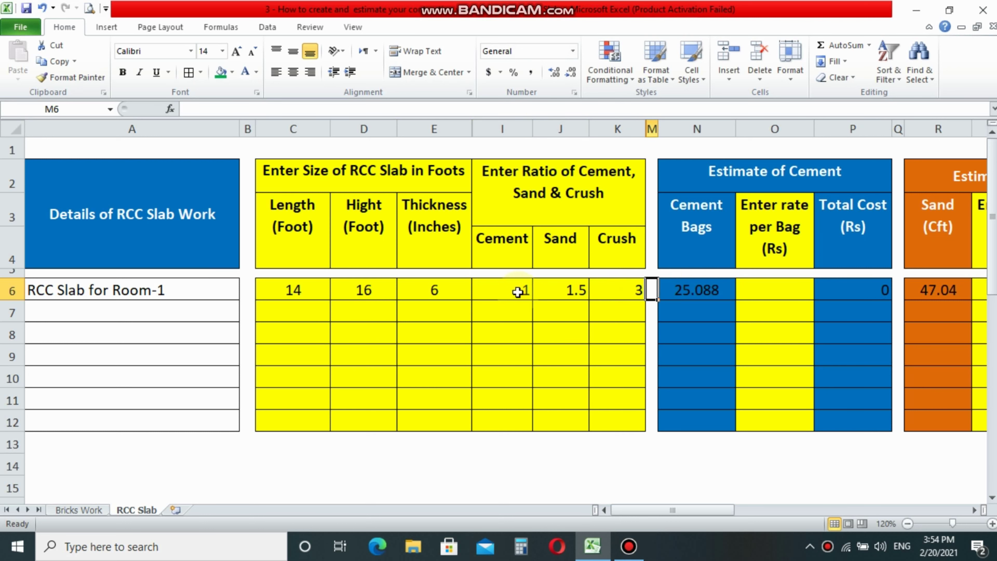
Step: Set the cement rate in O6 to 650 per bag, correcting an initial 560
click(760, 289)
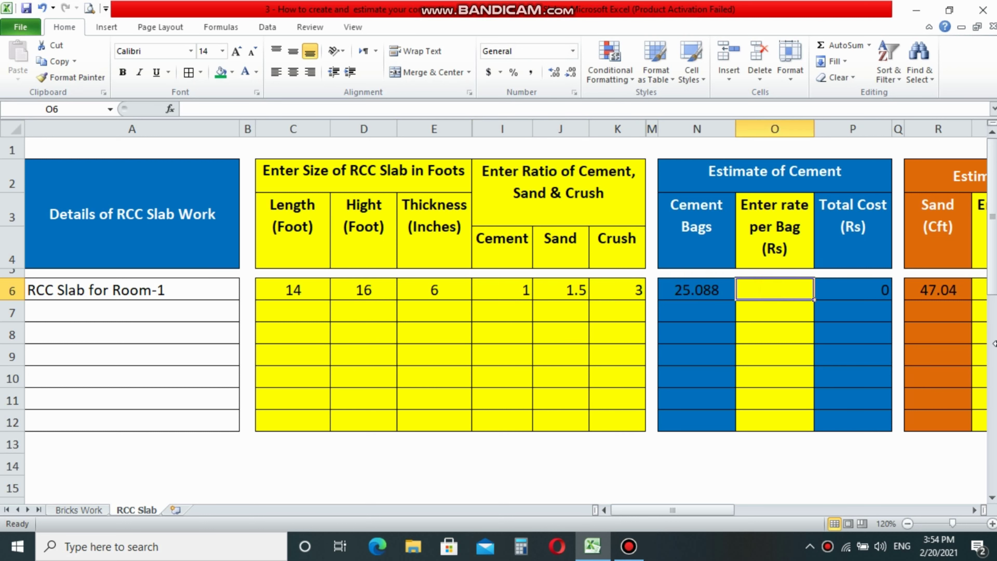
text(560)
key(Tab)
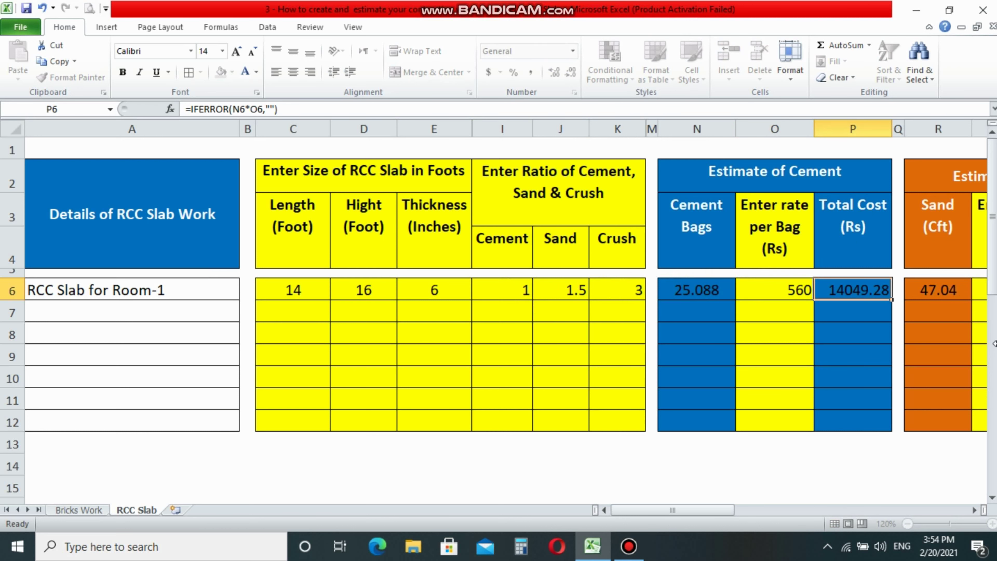
click(767, 289)
text(65)
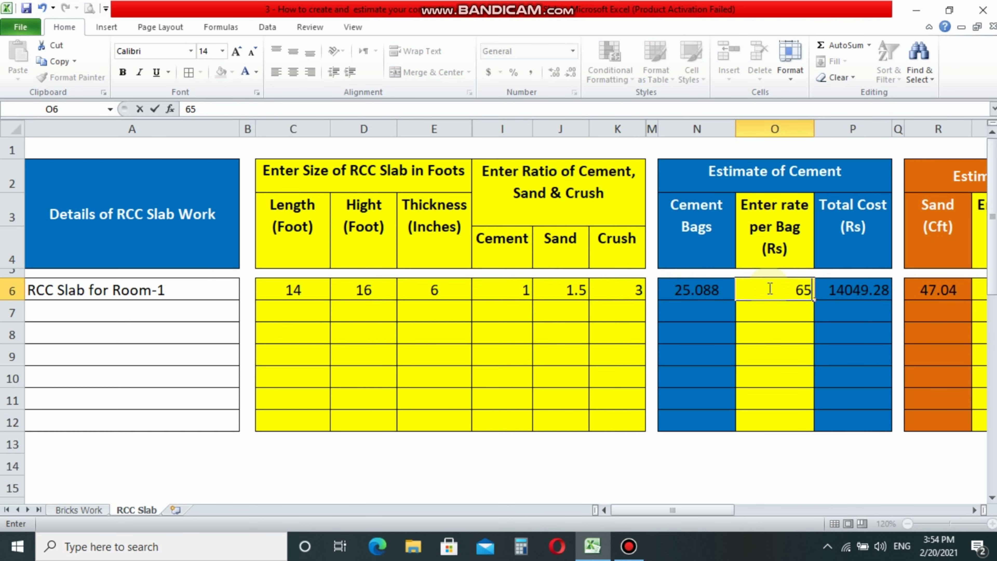
key(Tab)
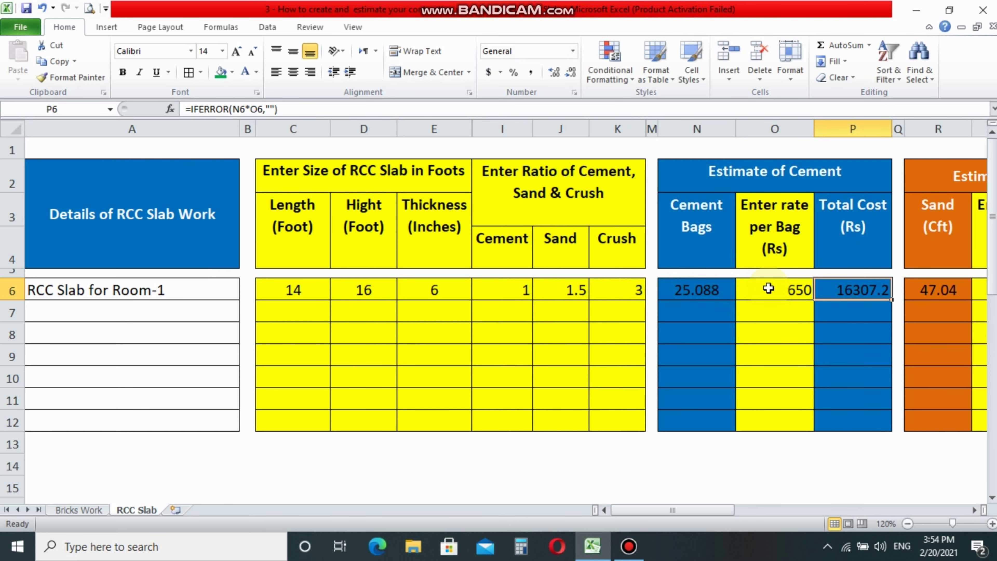
Step: Centre the mix ratio values in I6:K12
drag(768, 288, 768, 420)
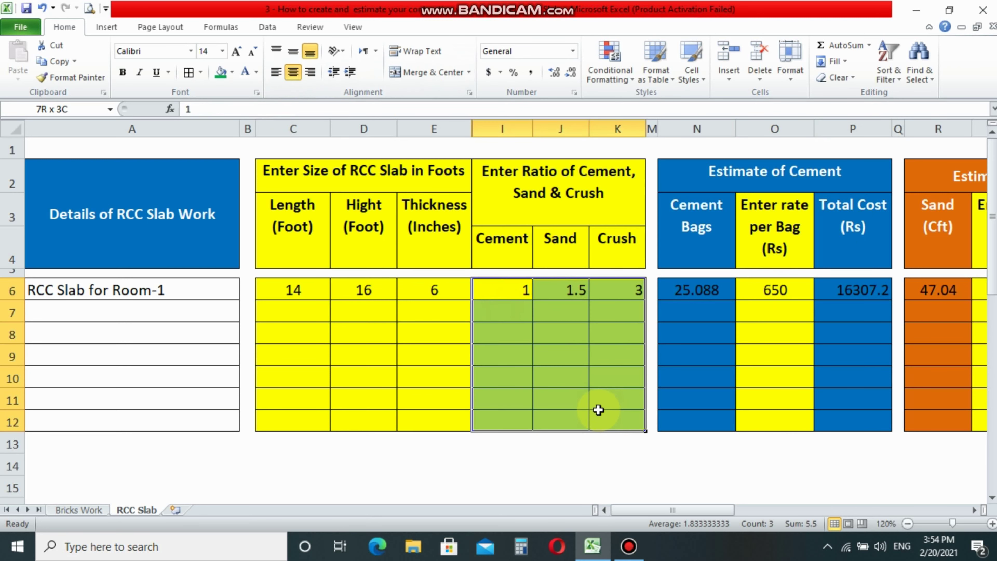
drag(516, 289, 620, 420)
click(297, 77)
Step: Enter a sand rate of 20 per cft in S6 and check the sand cost
click(783, 285)
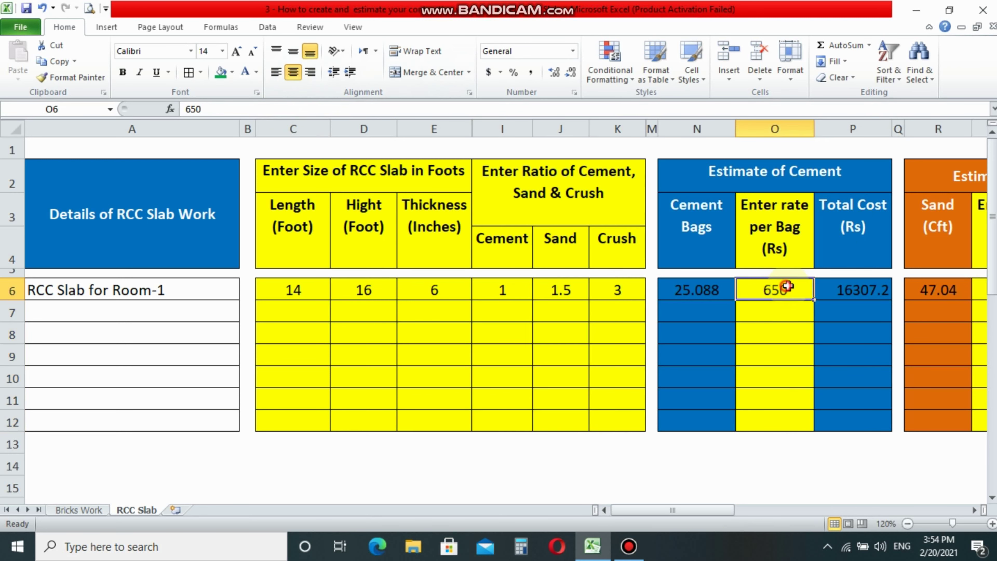
click(878, 289)
key(Tab)
key(Tab)
key(Tab)
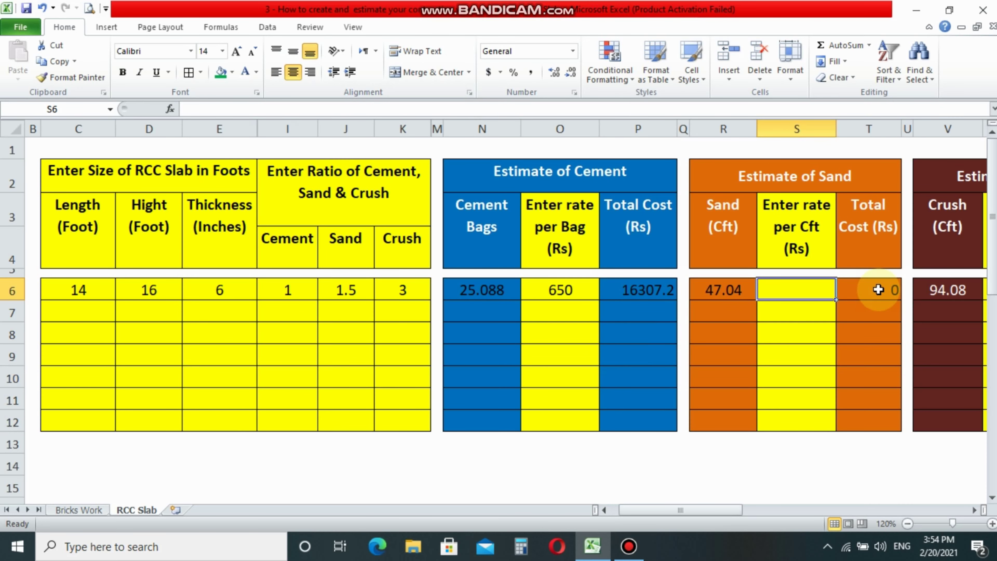
text(20)
click(878, 289)
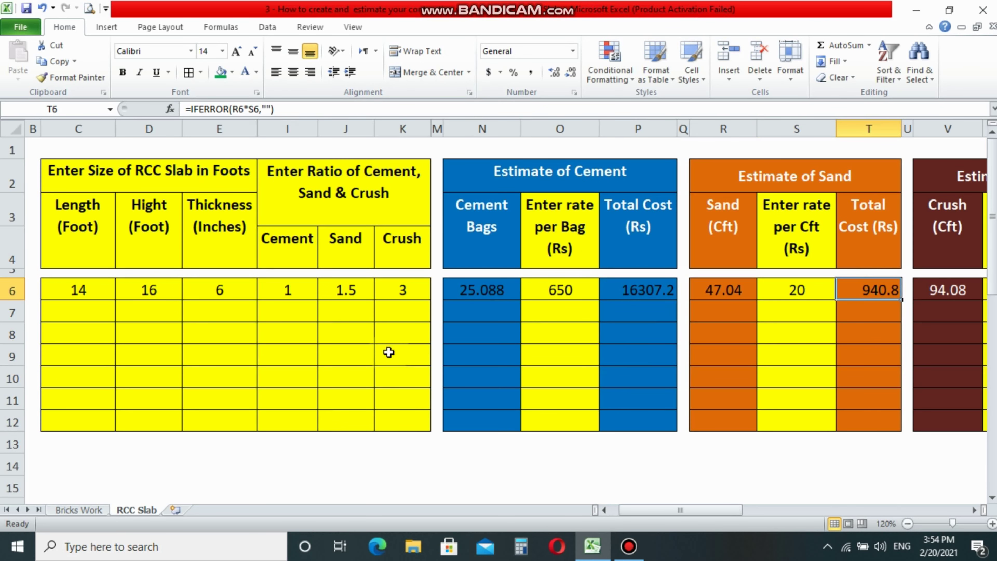
click(712, 293)
drag(730, 251, 776, 399)
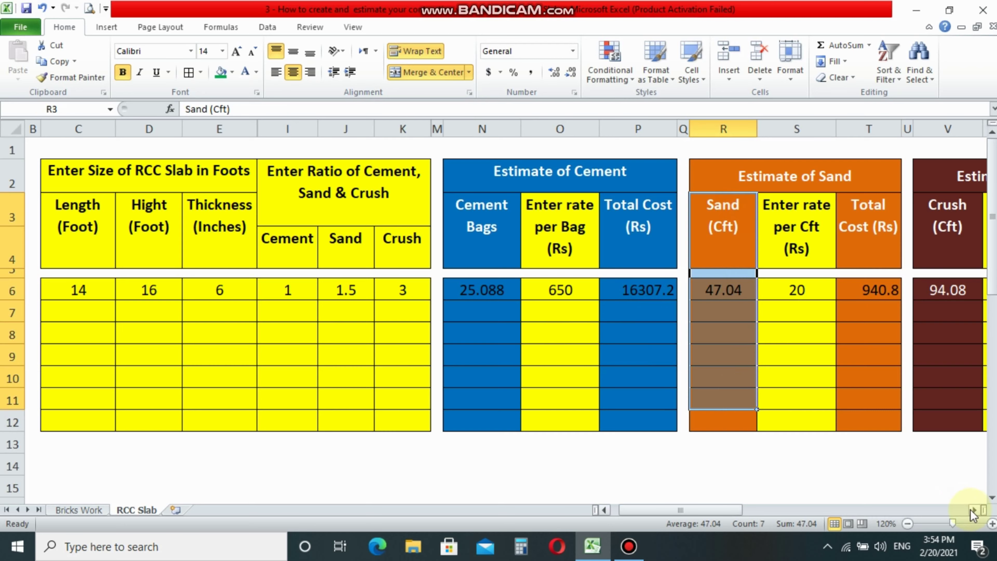
click(972, 510)
Step: Enter a crush rate of 50 in W6
click(736, 294)
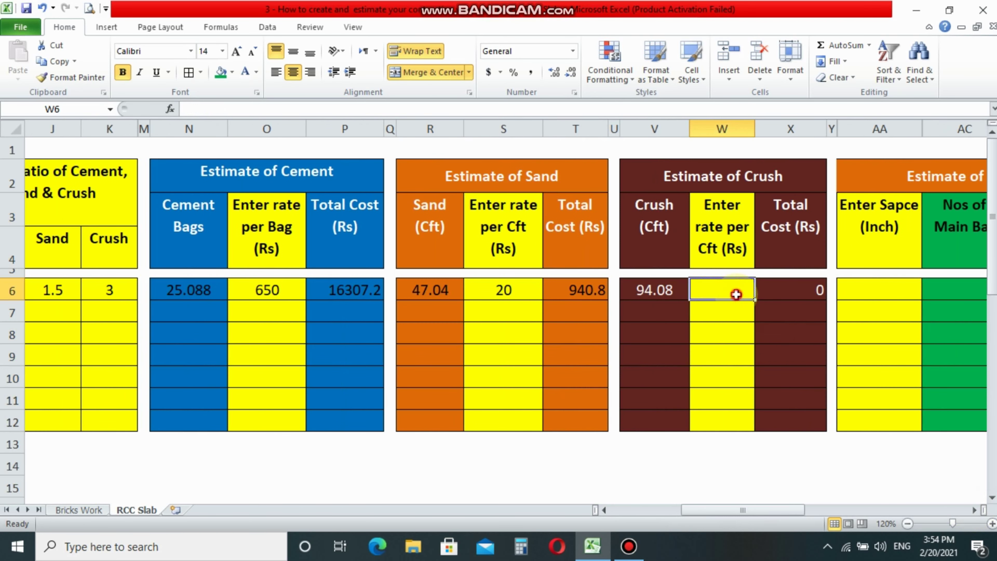
click(653, 236)
click(736, 293)
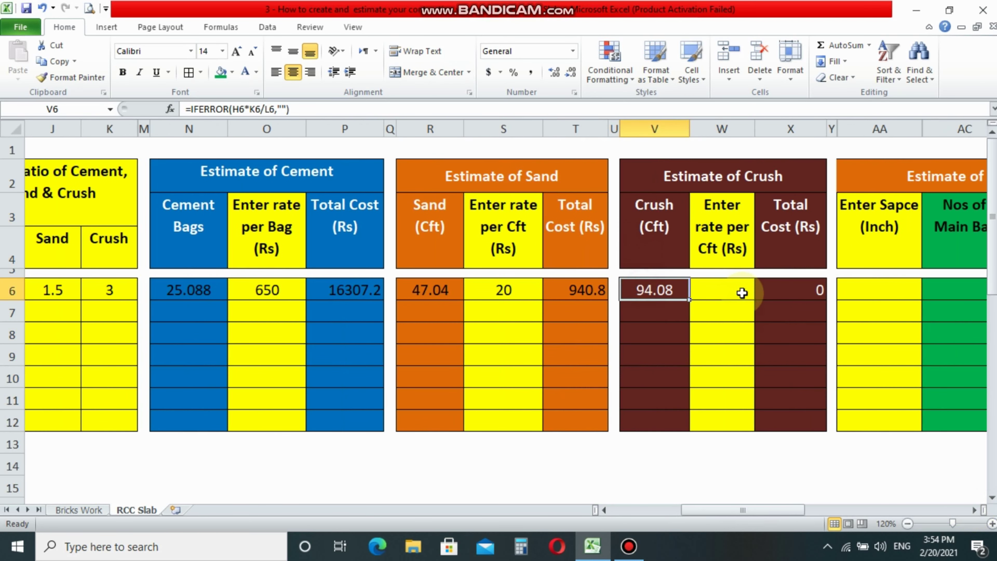
text(50)
click(783, 298)
key(Right)
key(Right)
key(Right)
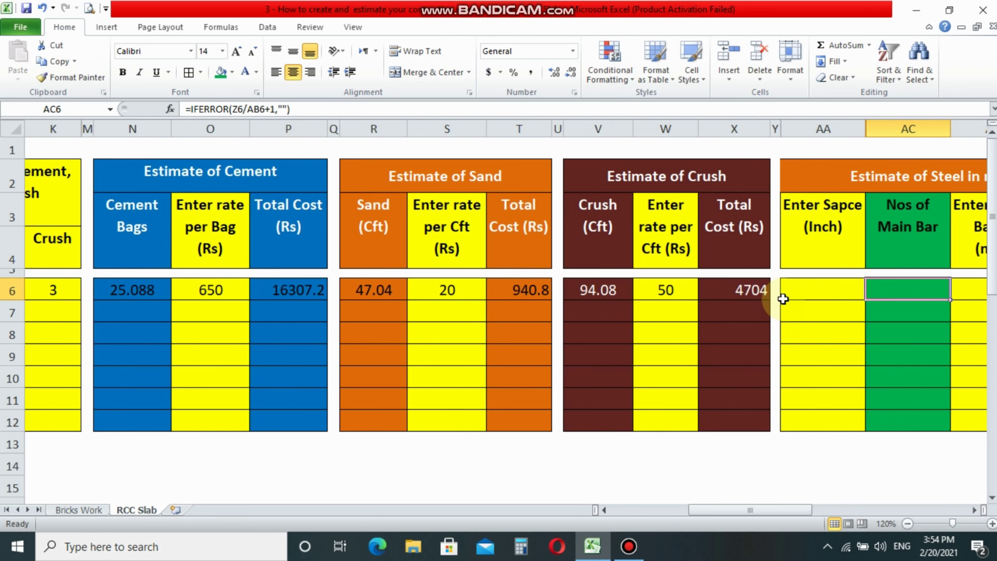
key(Right)
key(Right)
Step: Set the main bars to 6-inch spacing and 12 mm diameter
click(685, 286)
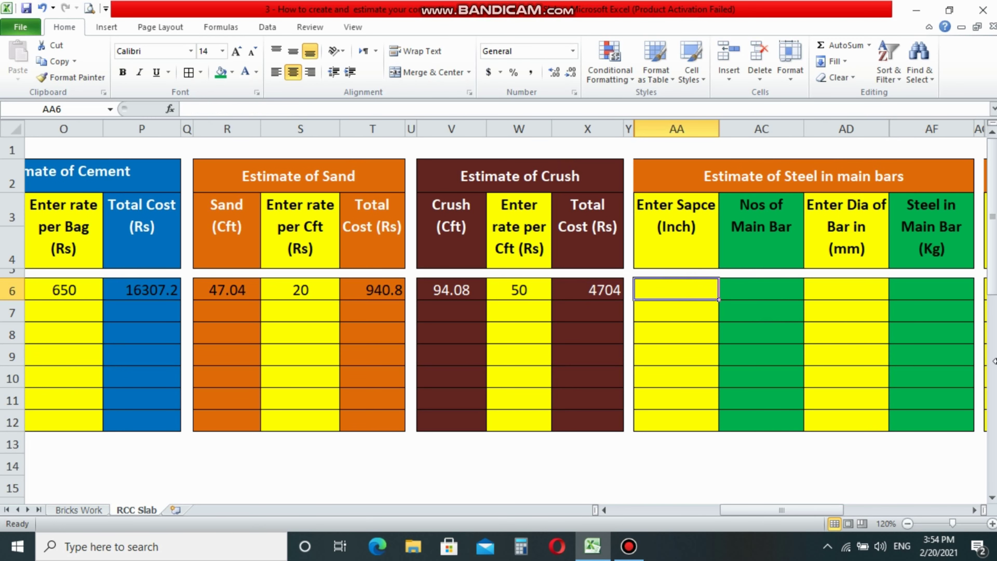
text(6)
key(Right)
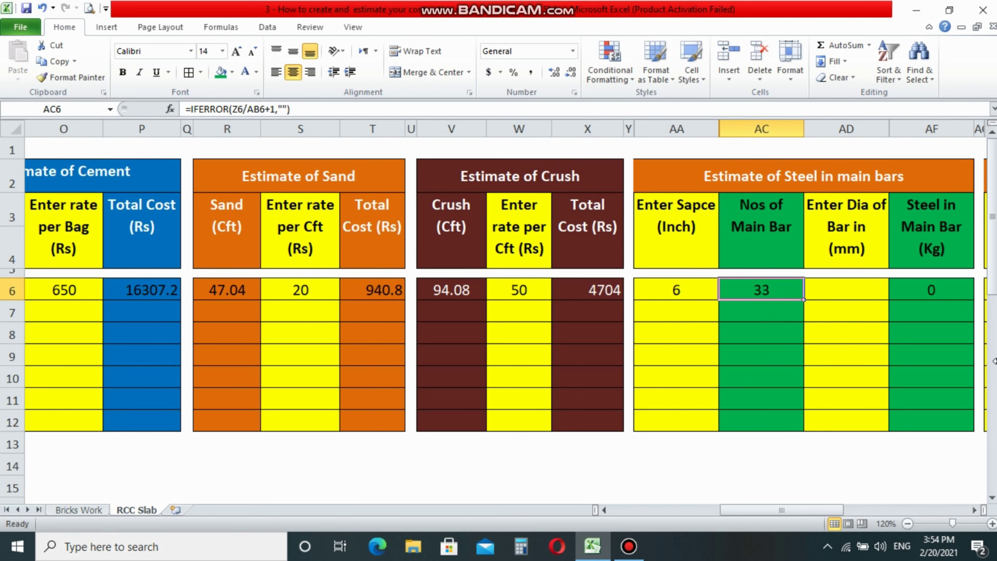
key(Right)
click(867, 175)
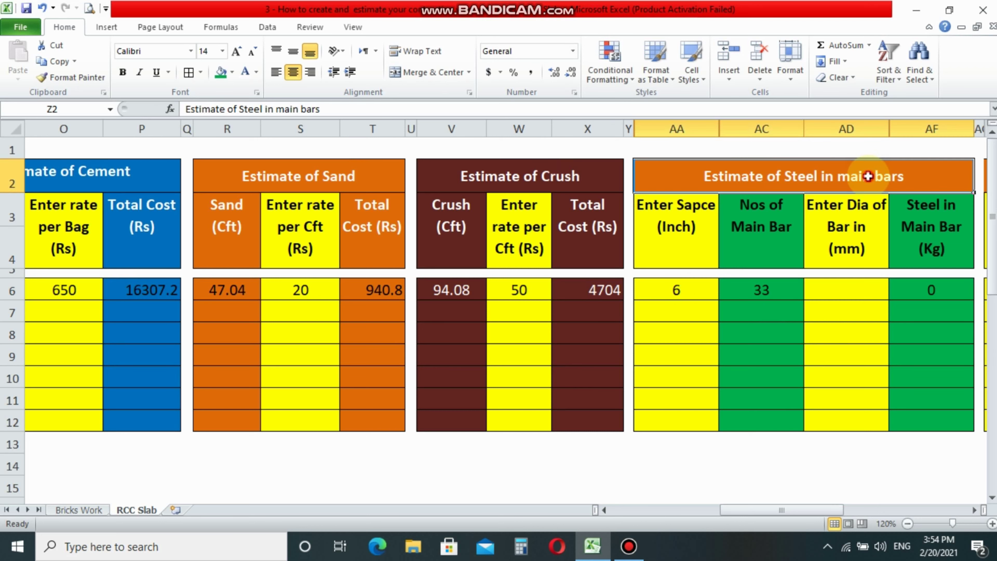
click(848, 285)
text(12)
key(Right)
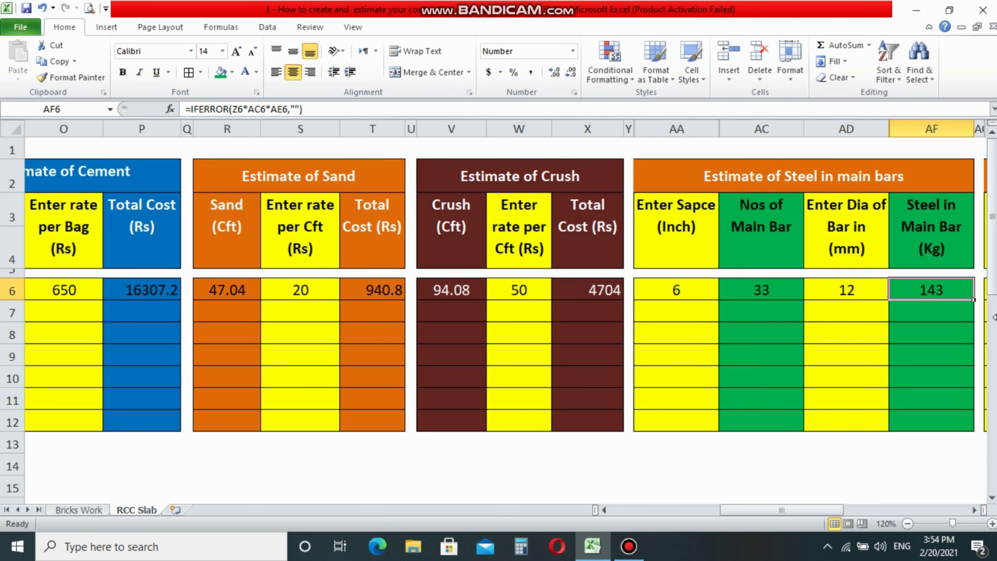
Step: Set the distribution bars to 8-inch spacing and 10 mm diameter
key(Right)
key(Right)
key(Left)
key(Left)
key(Right)
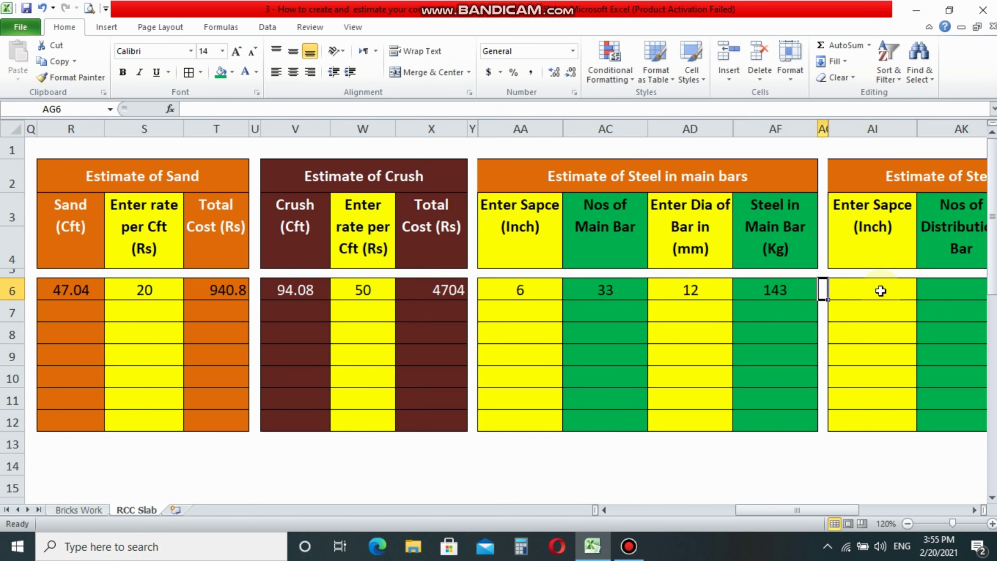
key(Right)
text(8)
key(Right)
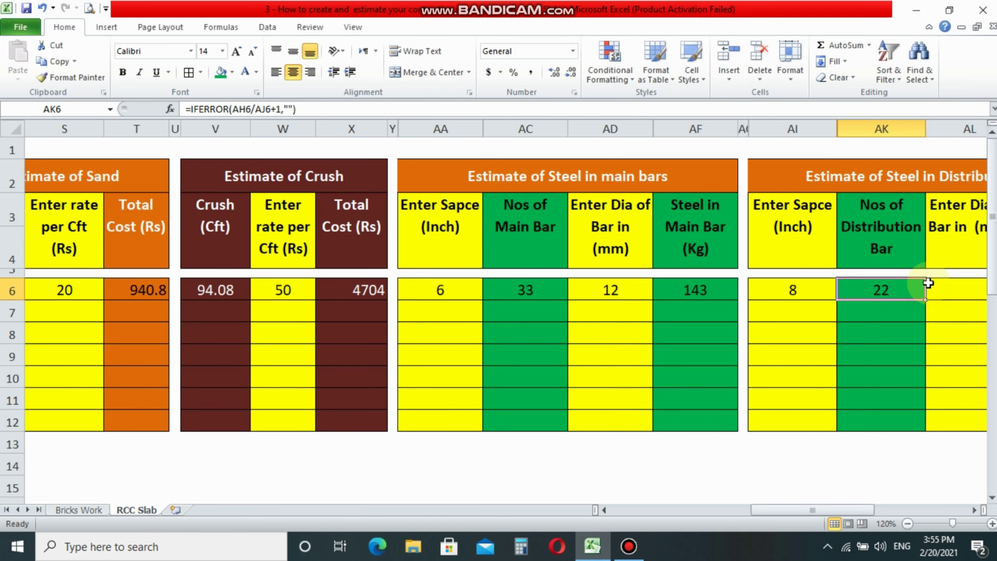
key(Right)
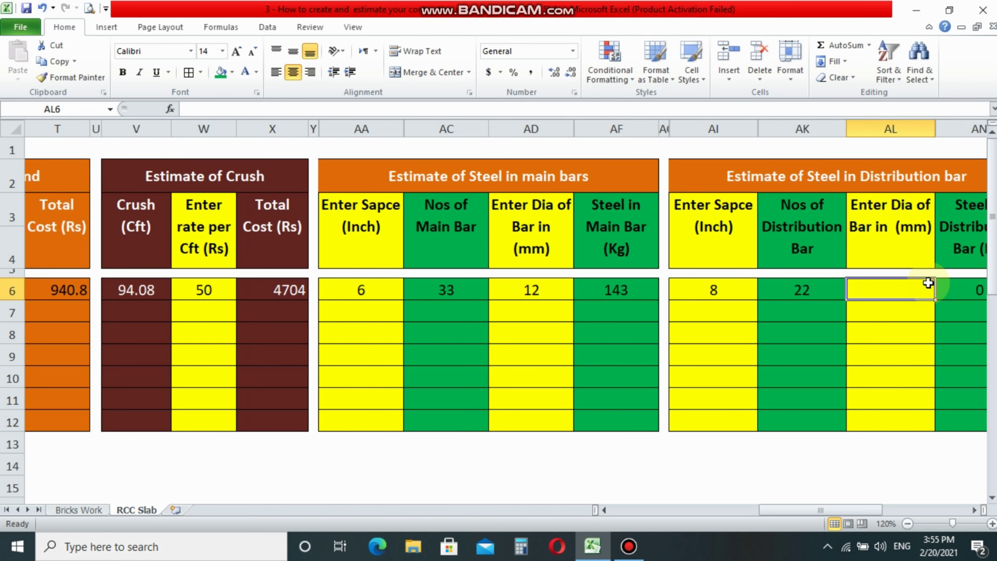
text(10)
key(Right)
key(Right)
key(Right)
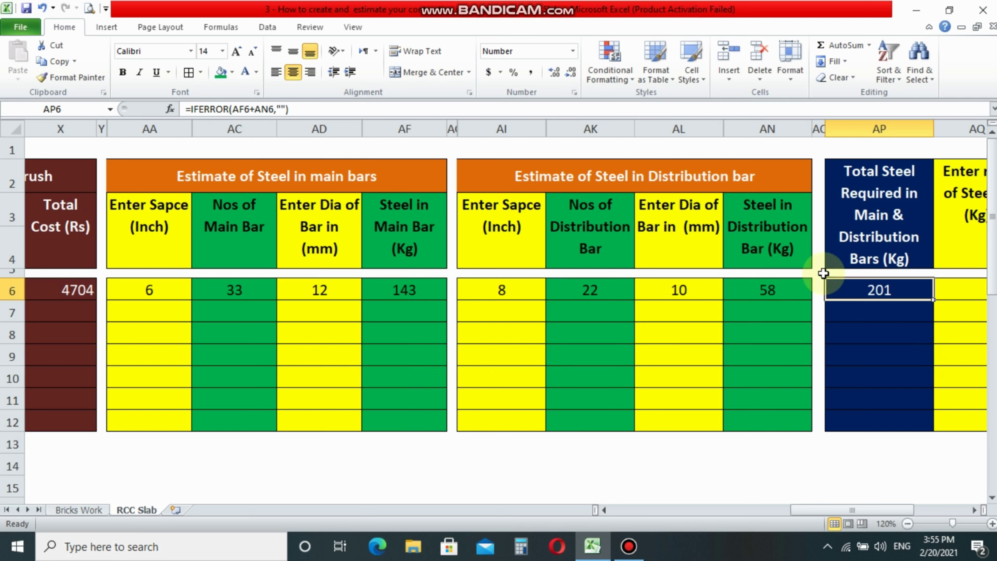
Step: Change the distribution bar diameter in AL6 to 12 mm
click(775, 263)
click(804, 292)
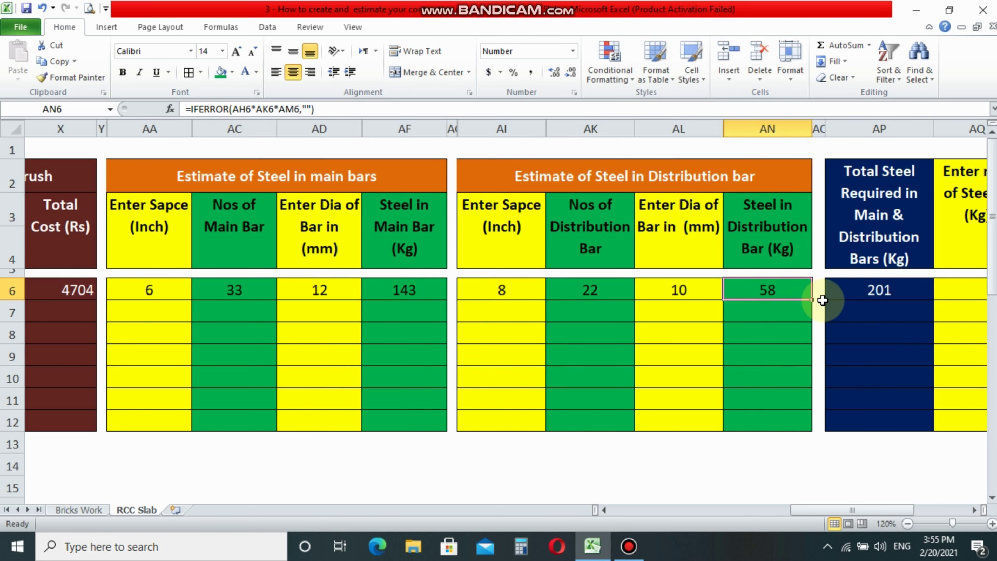
click(897, 291)
key(Right)
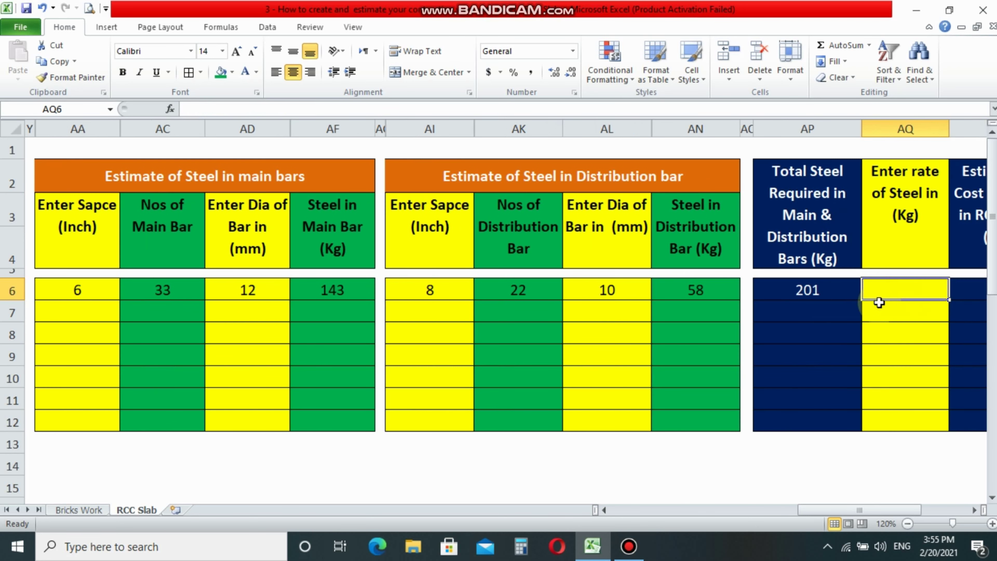
click(580, 296)
text(12)
key(Right)
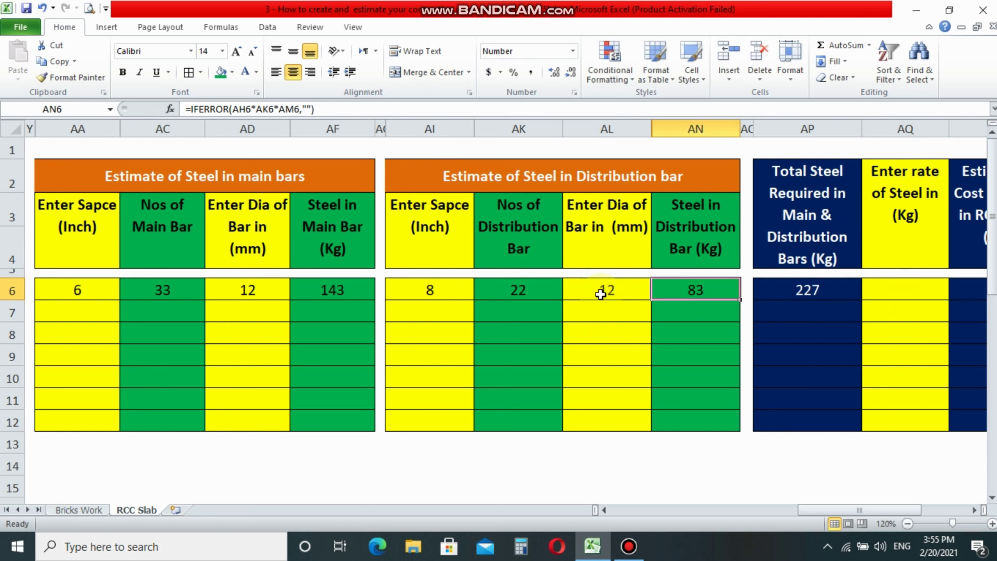
Step: Enter a steel rate of 88 per kg in AQ6, then return to column A
click(899, 287)
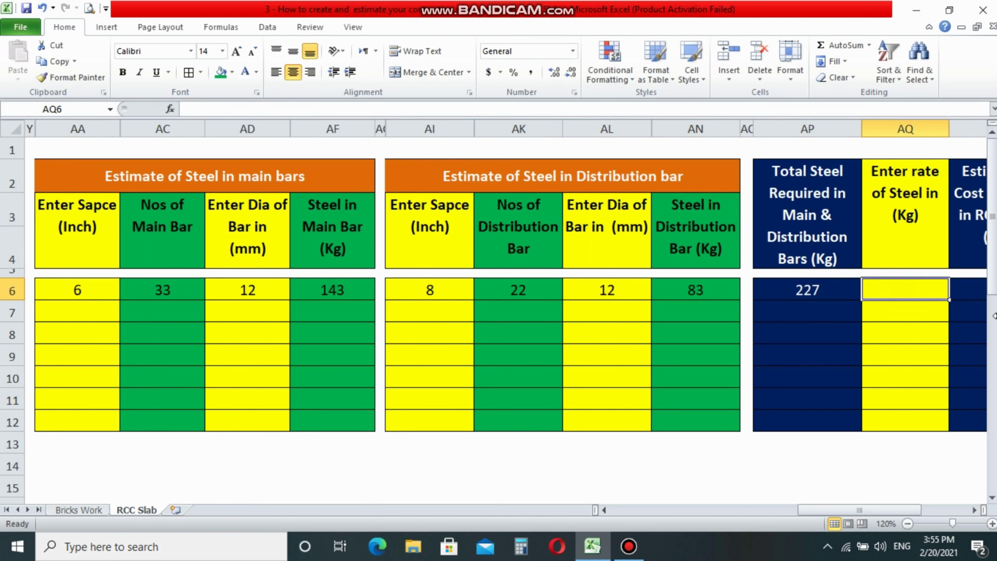
text(88)
key(Right)
key(Right)
key(Right)
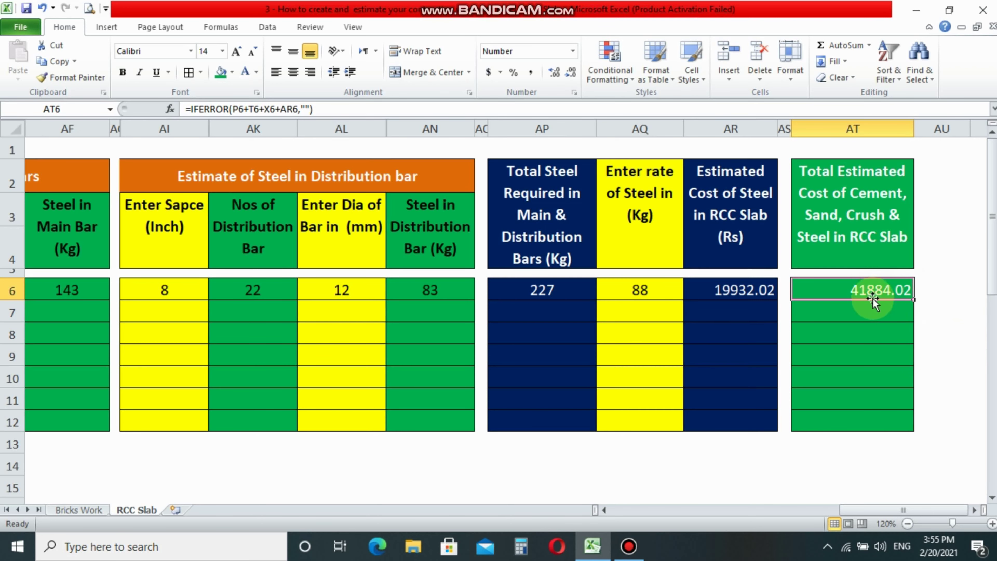
drag(879, 509, 605, 509)
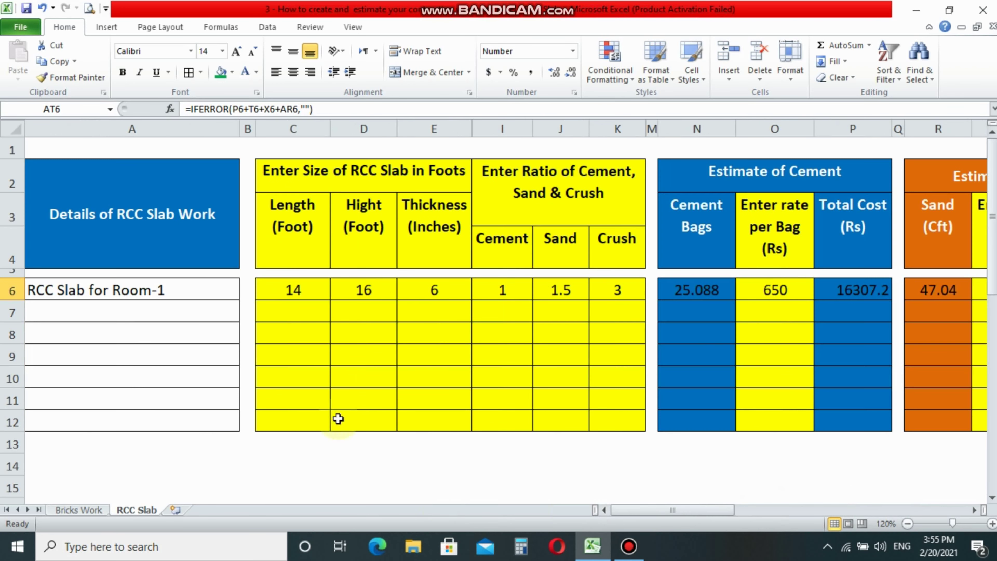
click(149, 290)
click(123, 313)
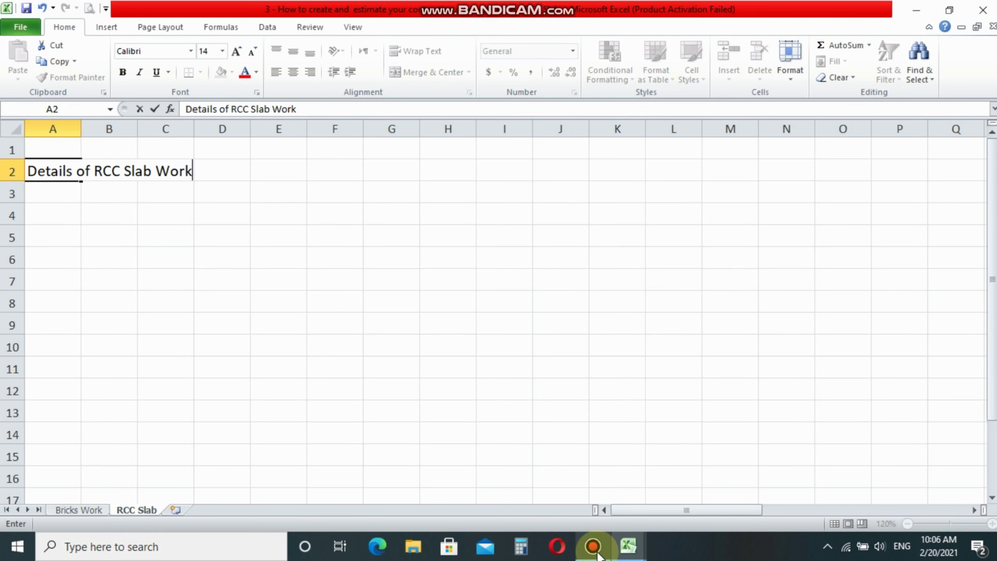
Step: Enter 'Details of RCC Slab Work' in A2 and widen column A to fit
key(Tab)
drag(80, 129, 239, 149)
click(156, 169)
Step: Add the heading 'Enter Size of RCC Slab in Foots' in B2, merged across B2:E2
click(285, 172)
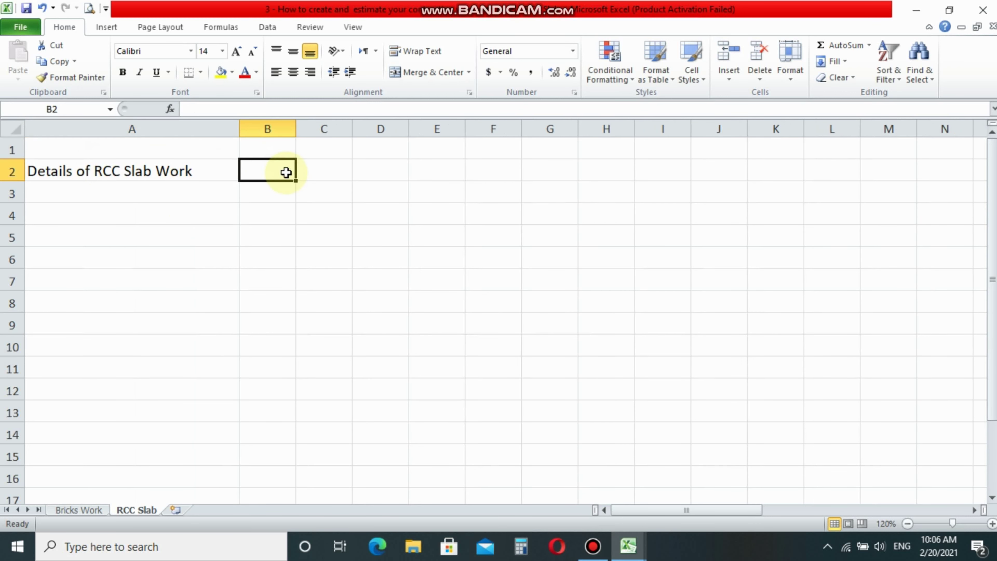
text(Enter Size of RCC Slab in Foots)
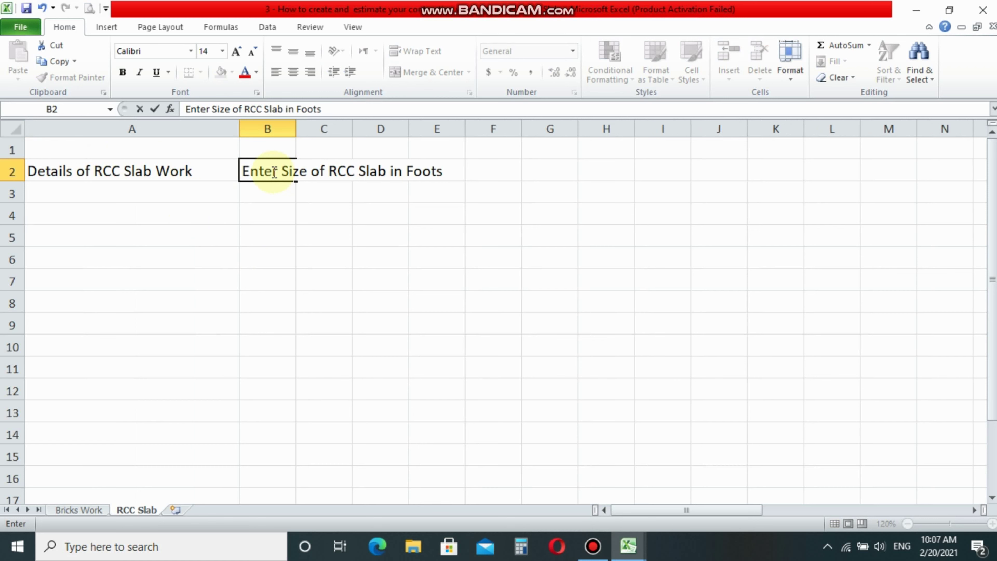
key(Tab)
click(271, 171)
drag(275, 171, 443, 170)
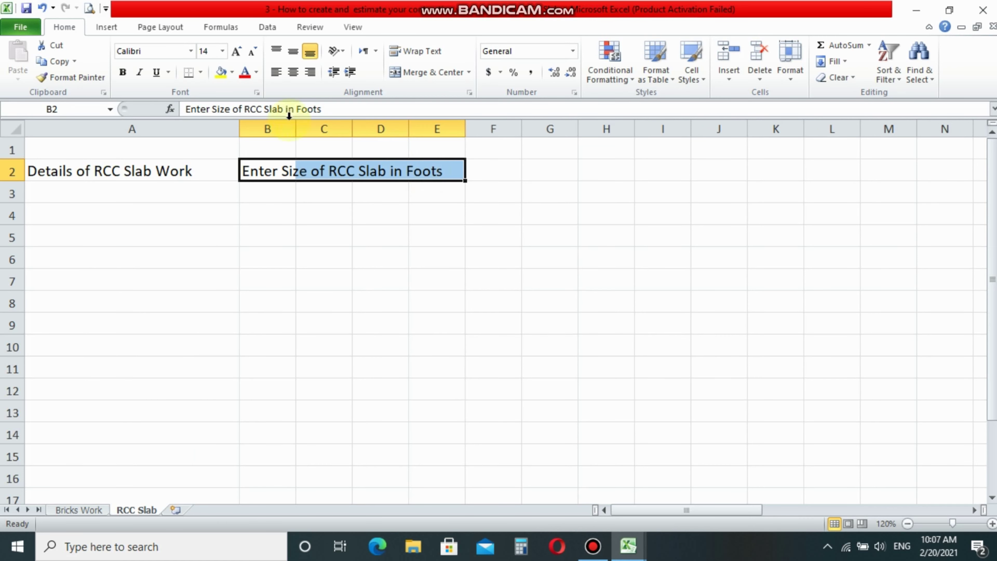
click(392, 73)
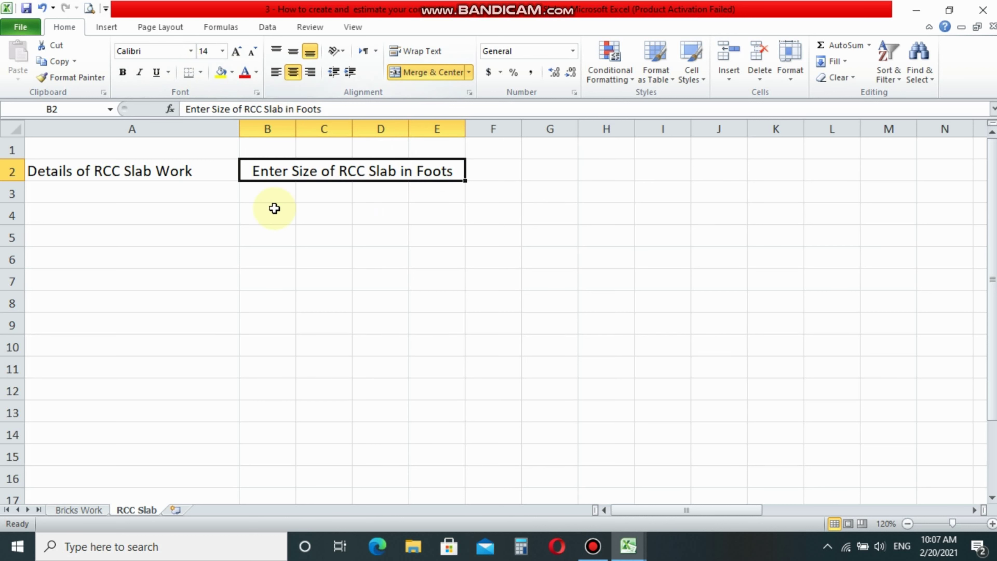
Step: Type headers Length (Foot), Hight (Foot) and Thickness (Inches) in B3:D3
click(269, 192)
text(Length)
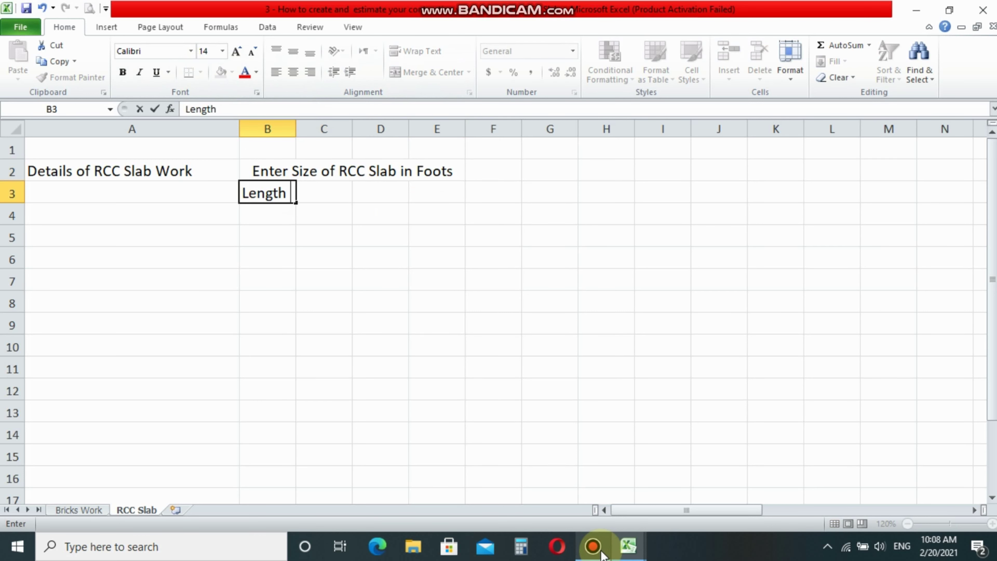
text())
key(Tab)
text(Ho)
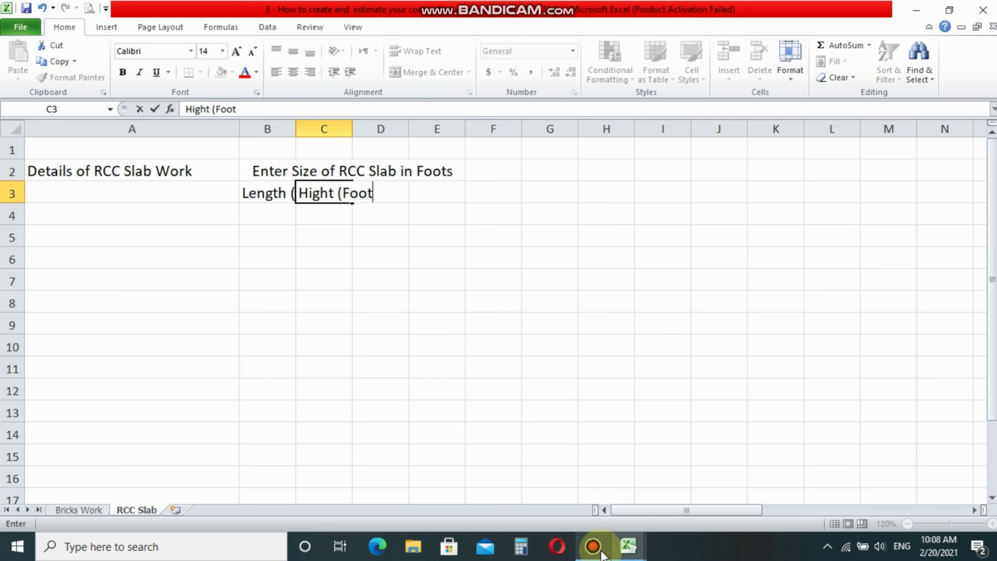
key(Tab)
text(Thic)
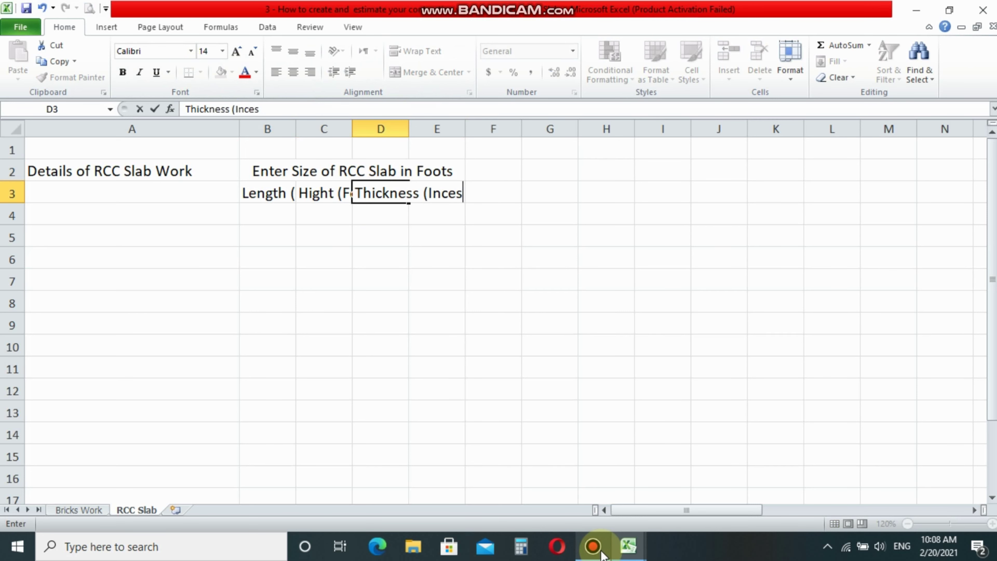
text())
key(Tab)
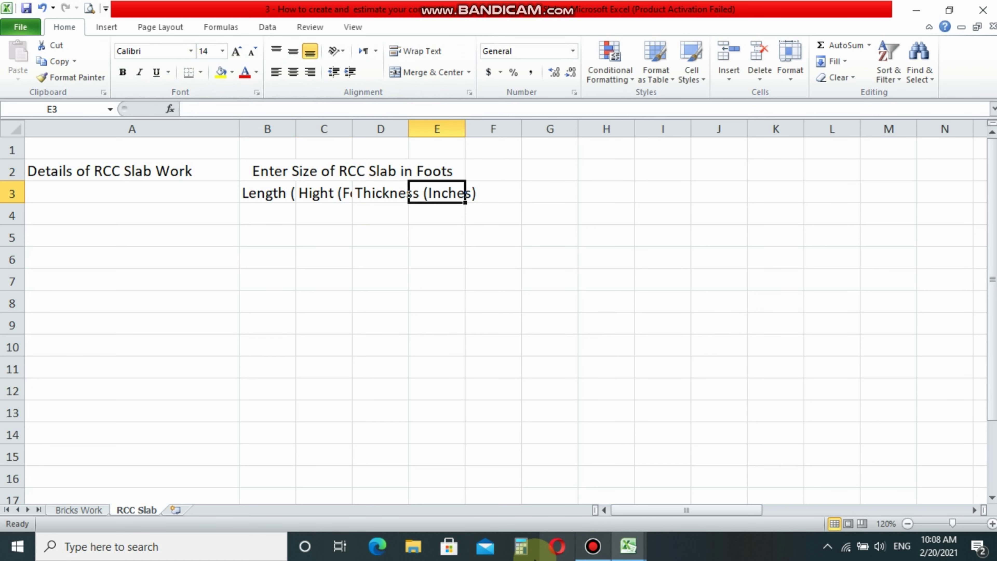
Step: Merge each dimension header down over rows 3 and 4
drag(262, 193, 267, 215)
click(431, 71)
drag(340, 192, 326, 215)
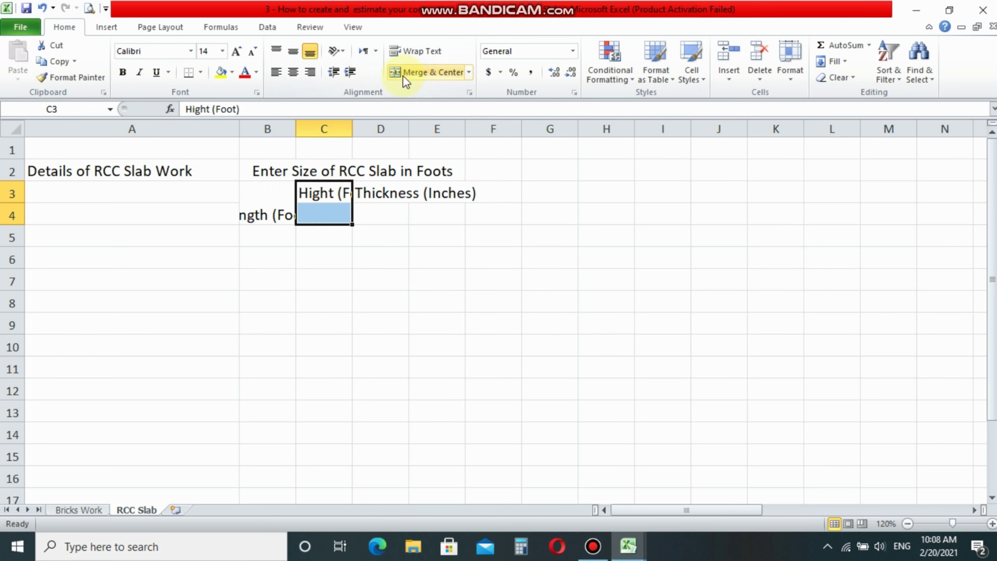
click(431, 72)
drag(377, 192, 378, 207)
click(432, 72)
drag(263, 219, 385, 216)
Step: Wrap and centre the dimension headers, widening column D for Thickness (Inches)
click(416, 51)
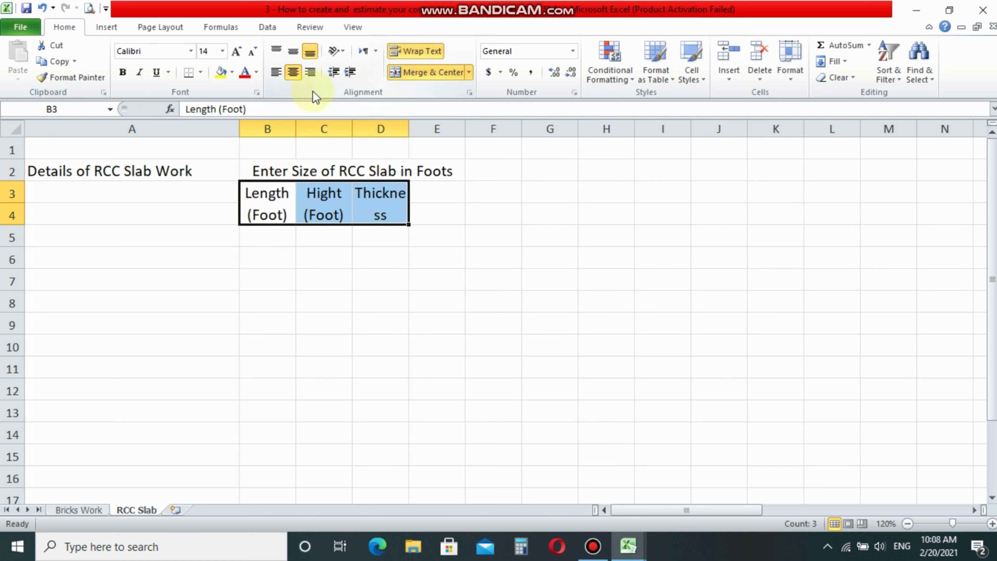
click(292, 73)
click(293, 73)
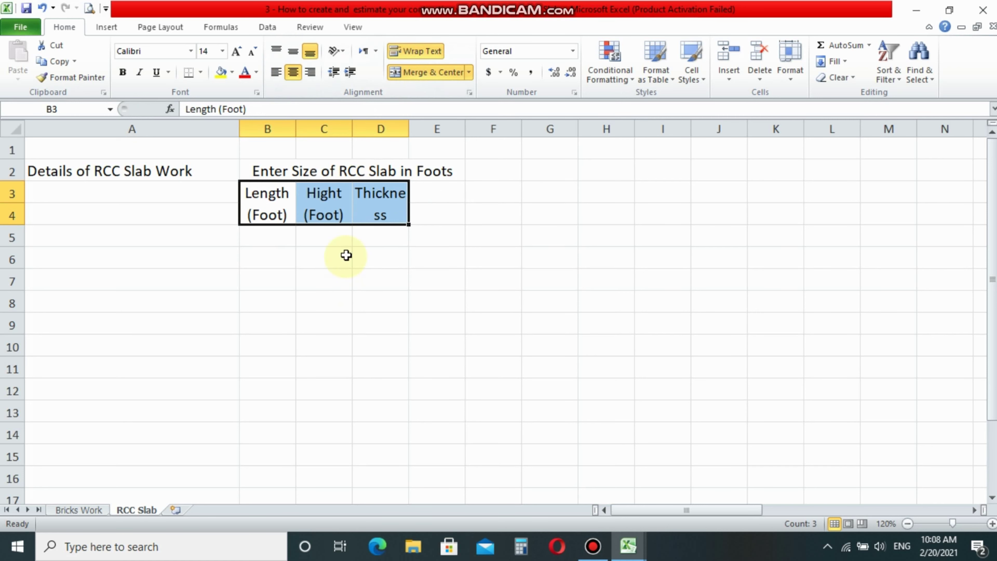
click(367, 200)
drag(408, 128, 427, 129)
click(310, 204)
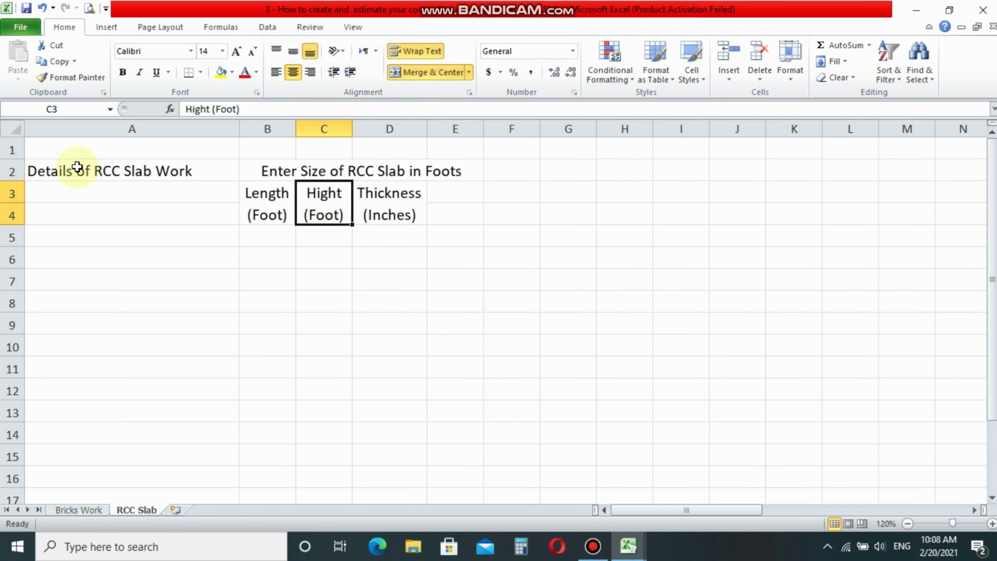
click(251, 195)
Step: Re-merge the slab size heading across B2:D2 instead of B2:E2
click(260, 171)
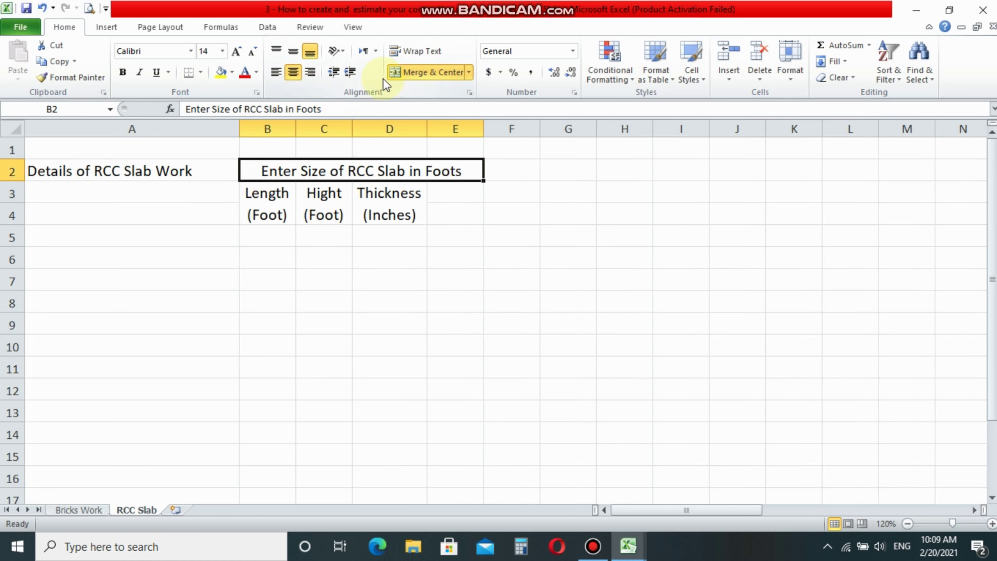
click(392, 72)
drag(255, 171, 379, 171)
click(394, 73)
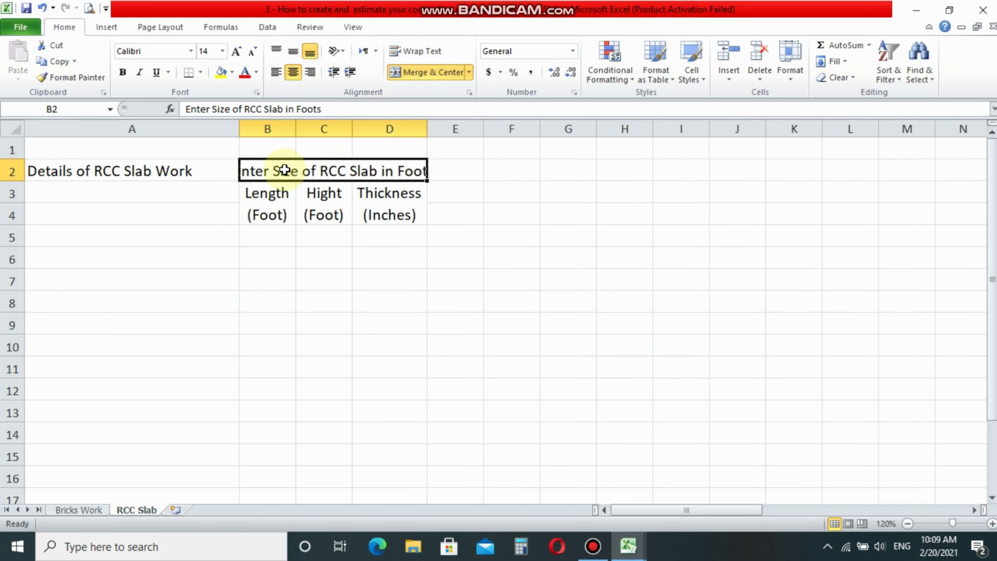
Step: Make columns B to D equal width, widening B and D slightly
click(267, 204)
mouse_move(273, 127)
mouse_down()
mouse_move(388, 128)
mouse_move(373, 129)
mouse_up()
click(348, 129)
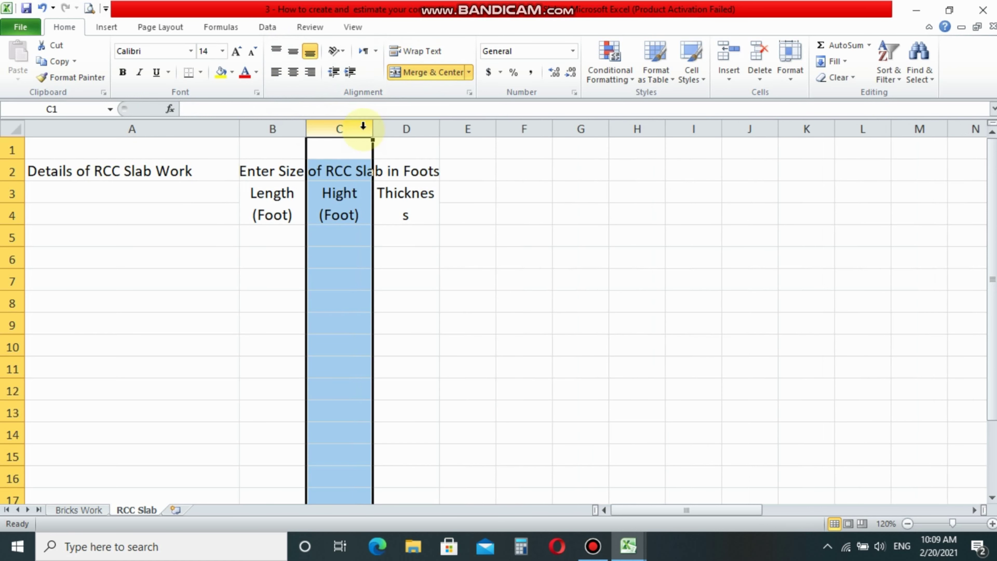
drag(307, 128, 313, 128)
drag(447, 129, 455, 129)
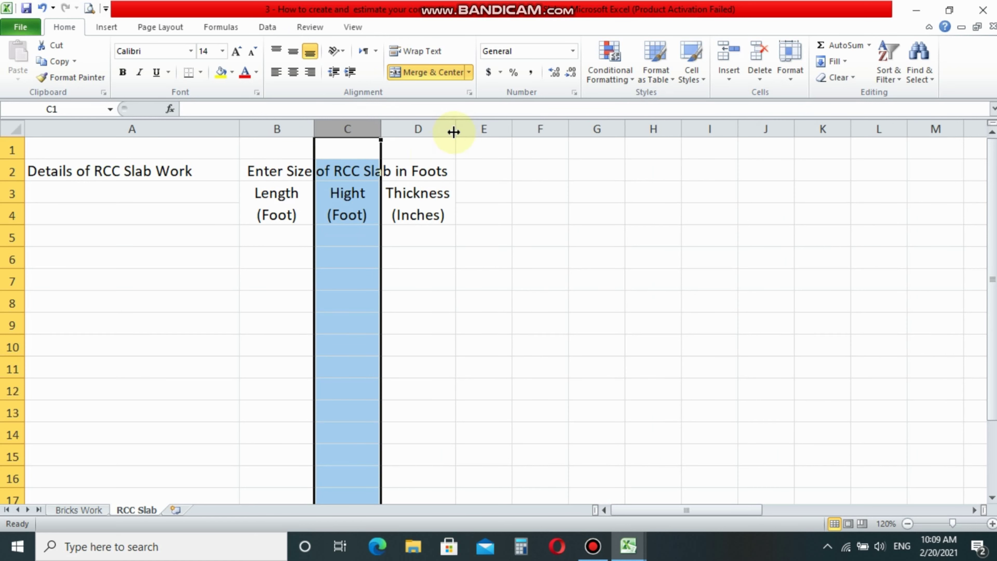
click(416, 196)
click(289, 173)
Step: Give the B2:D4 header block a yellow fill and all borders
drag(291, 183, 416, 216)
click(231, 72)
click(252, 171)
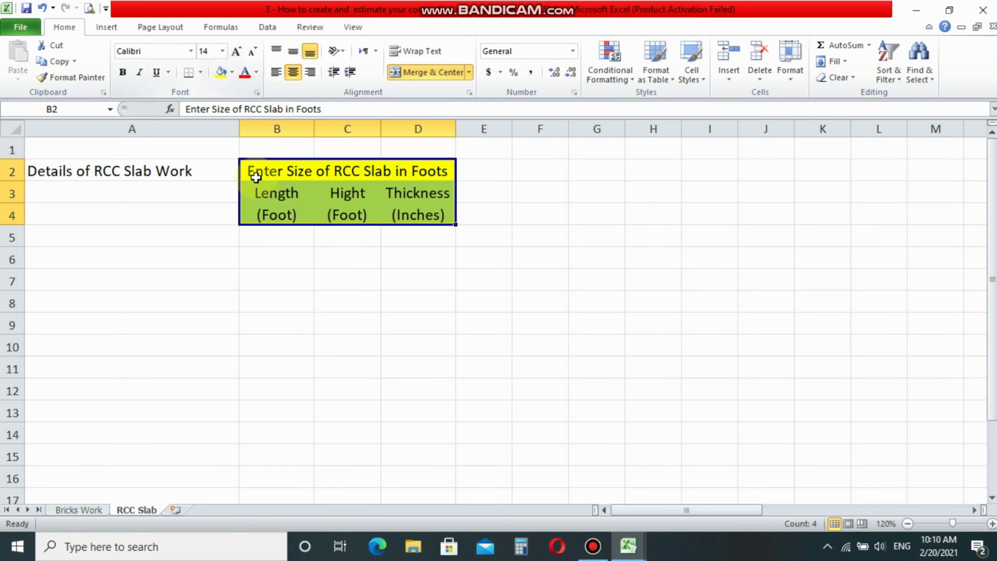
click(275, 171)
drag(275, 171, 416, 216)
click(200, 72)
click(207, 188)
click(473, 169)
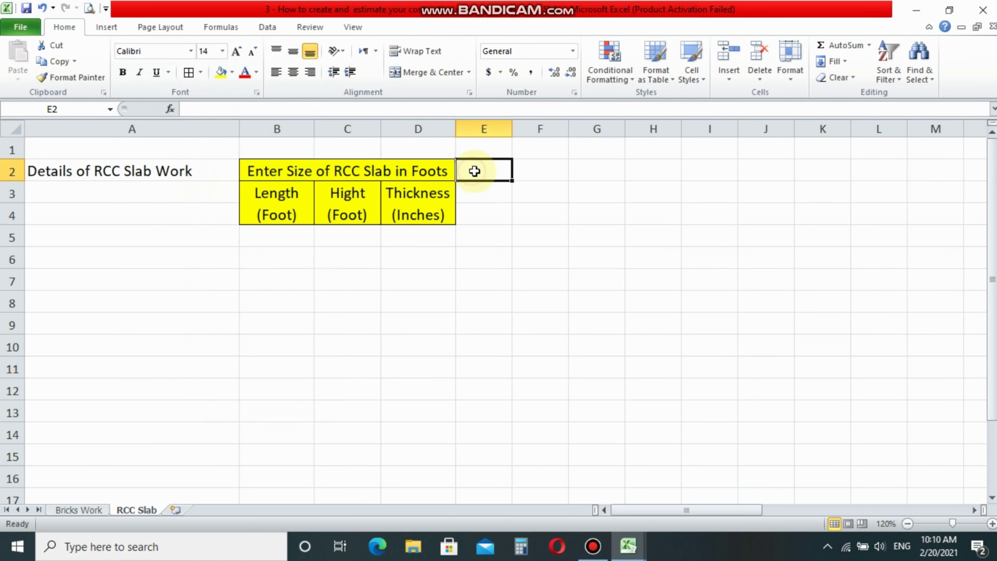
drag(269, 175, 416, 216)
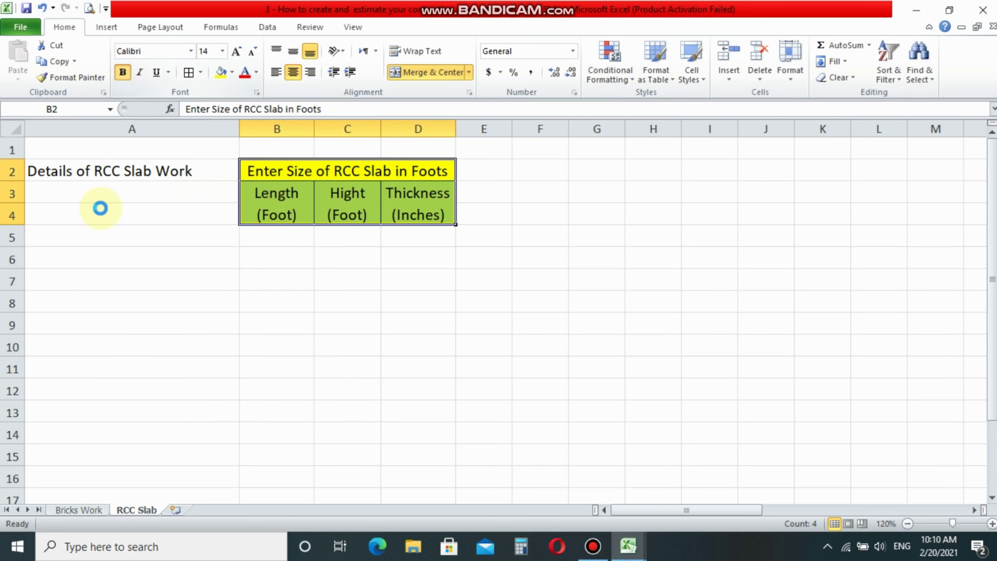
Step: Merge A2:A4 into one bold, vertically centred title cell
drag(101, 208, 100, 172)
click(400, 72)
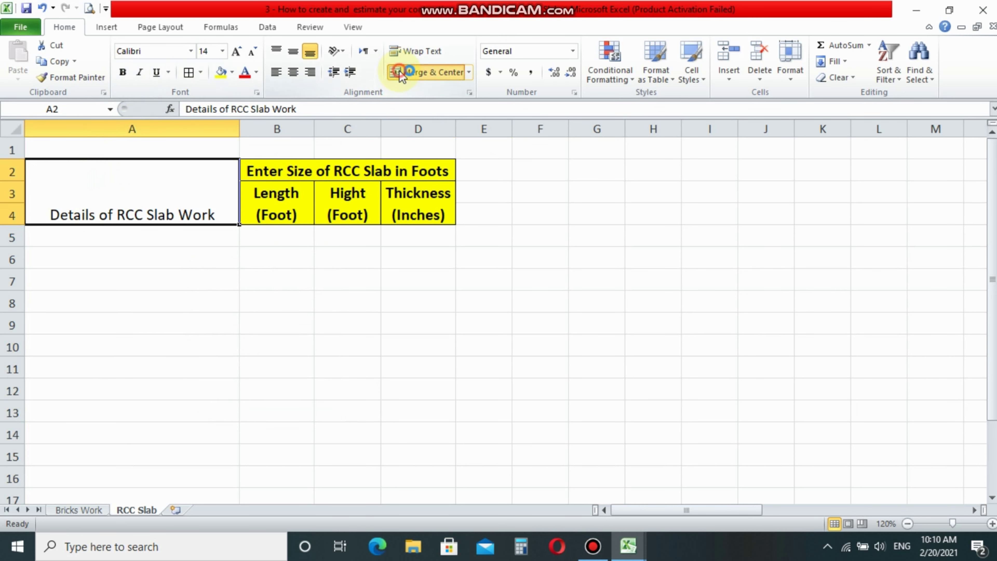
click(297, 58)
click(122, 72)
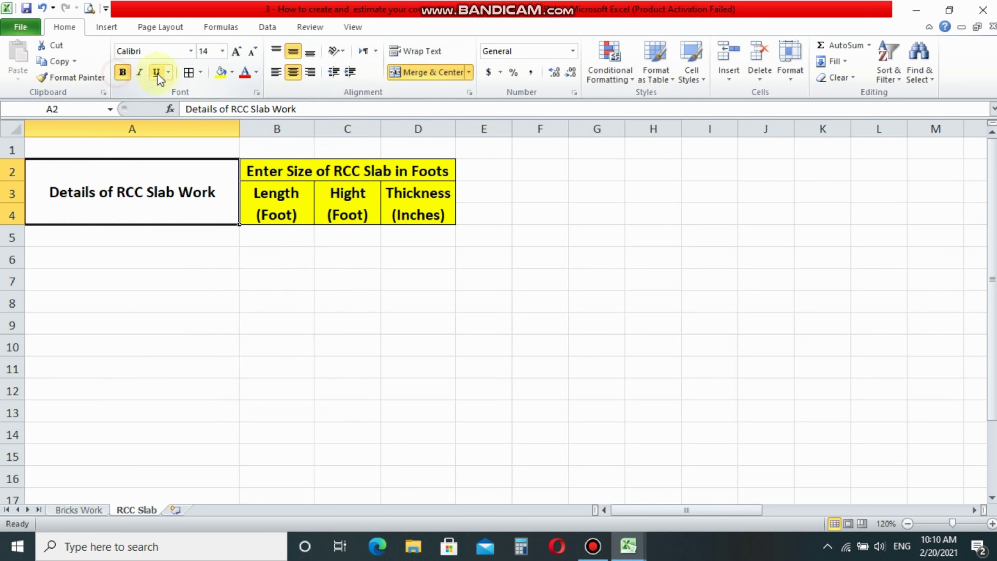
click(228, 267)
click(482, 167)
Step: Fill the title cell blue with white text
click(153, 192)
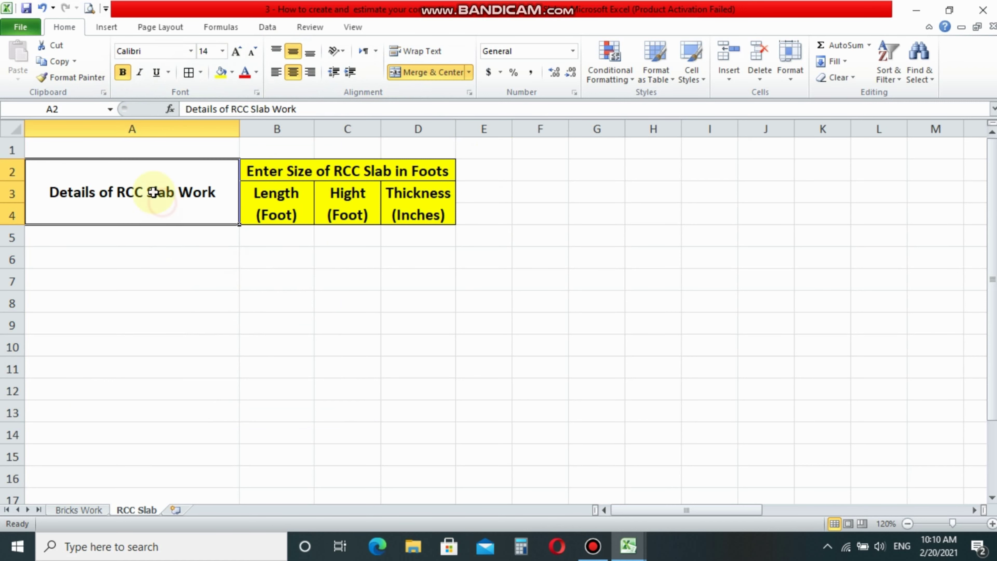
click(232, 73)
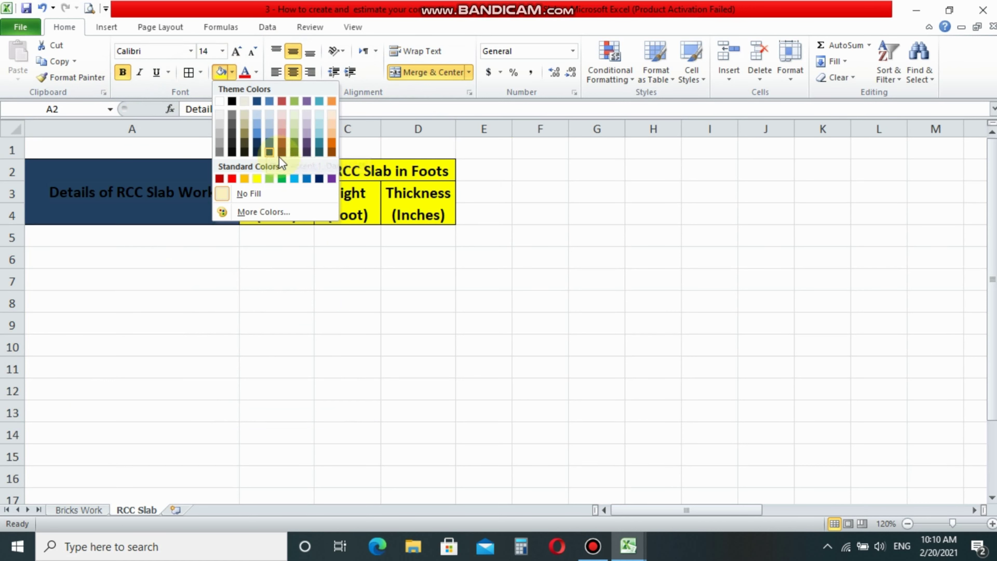
click(307, 179)
click(256, 72)
click(246, 116)
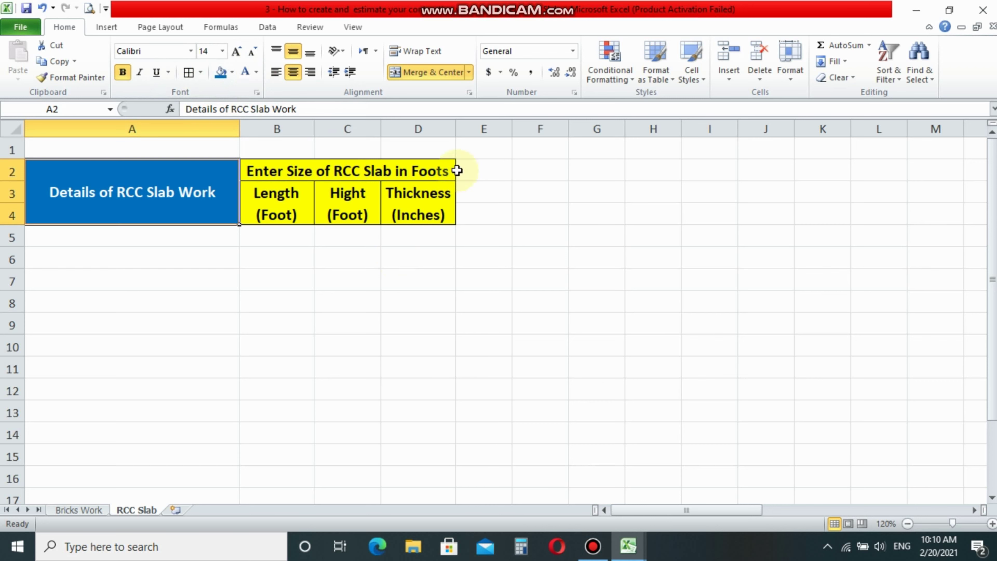
click(471, 172)
Step: Paste the wall thickness and volume headers, widen columns E:G, and make rows 2–4 taller
click(17, 55)
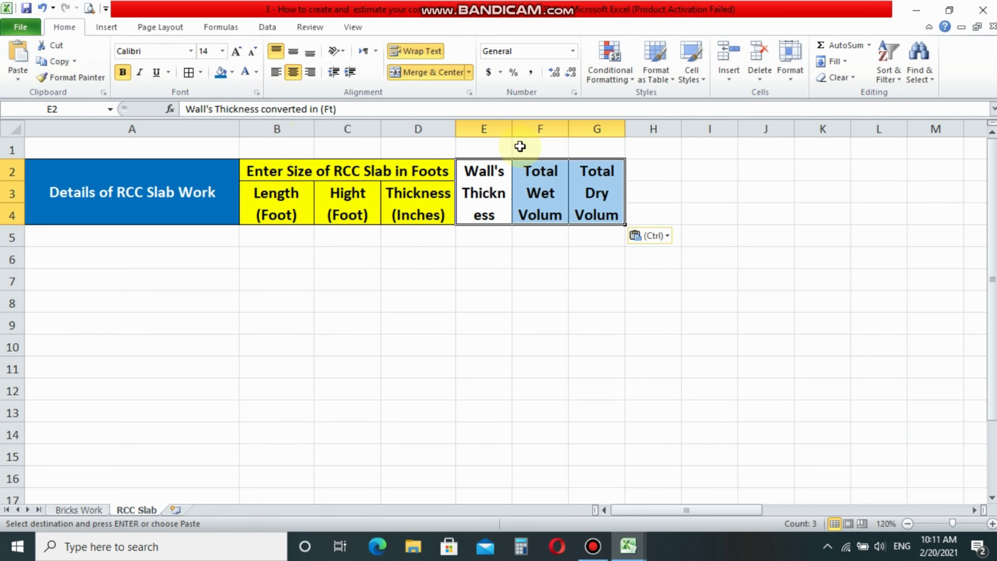
drag(483, 128, 622, 129)
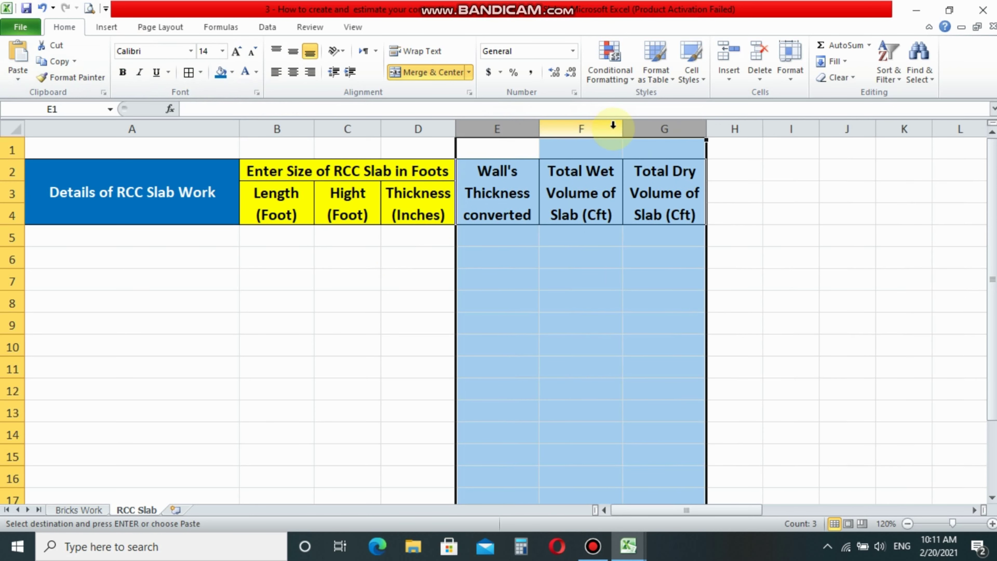
click(728, 168)
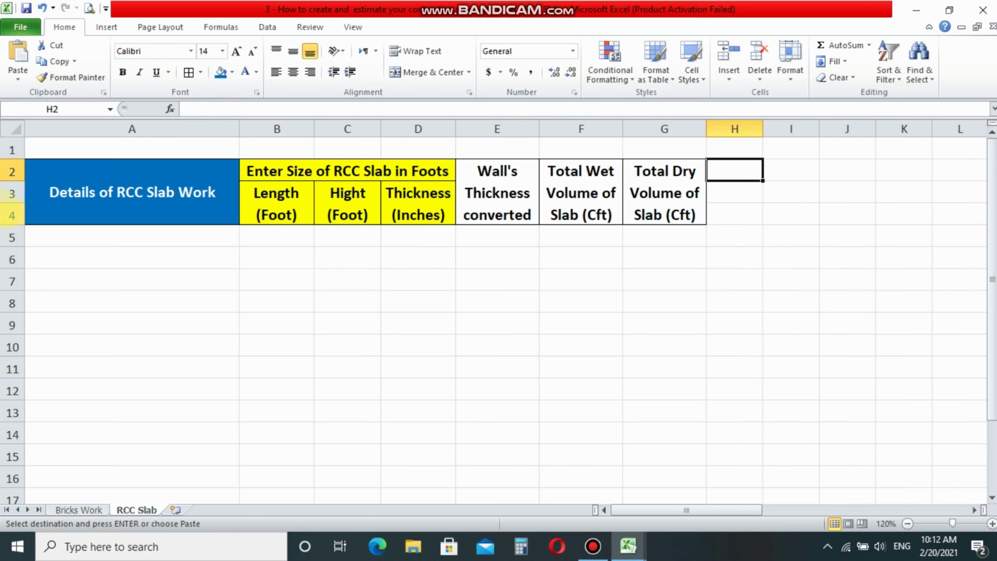
drag(8, 171, 8, 216)
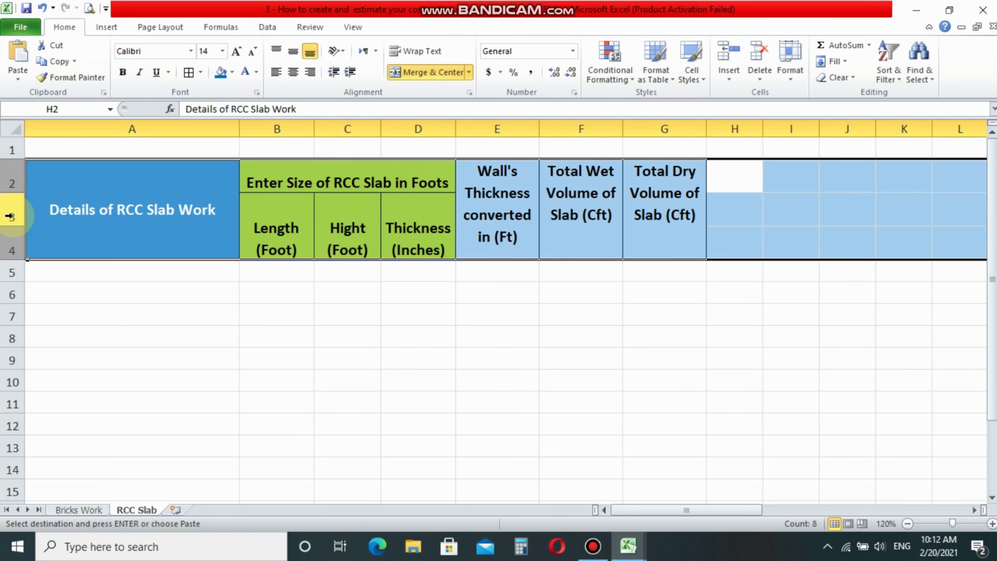
click(56, 231)
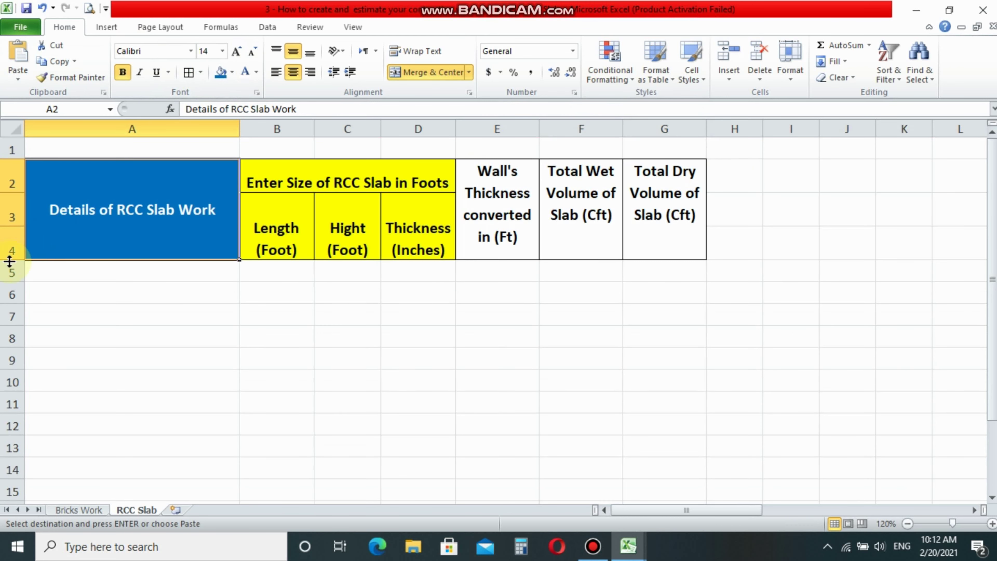
drag(8, 261, 7, 248)
Step: Centre the Length, Height and Thickness headers vertically, top-align the slab size title, and narrow columns F and G
drag(267, 232, 416, 228)
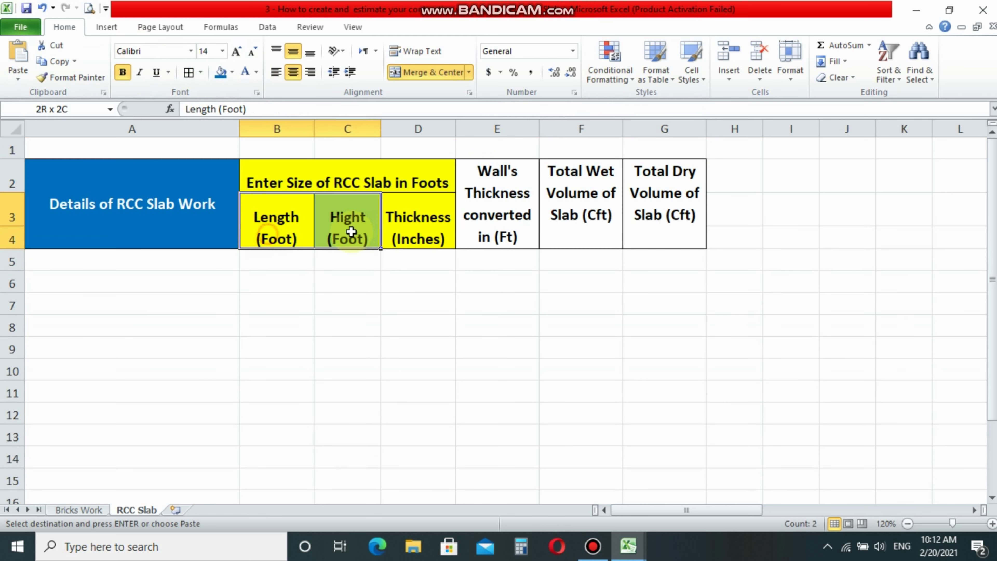
click(293, 52)
click(318, 164)
click(276, 50)
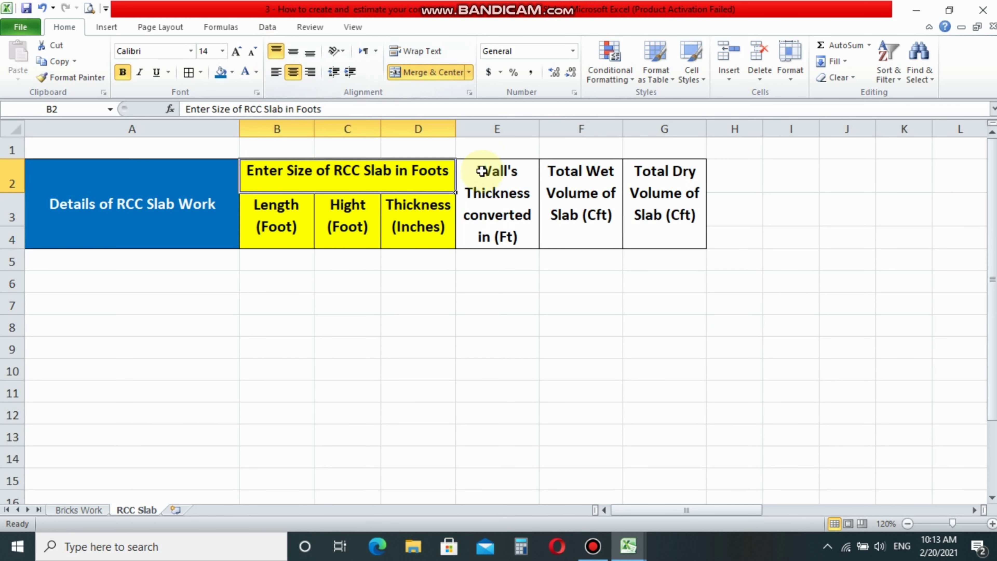
drag(483, 167, 667, 236)
click(728, 206)
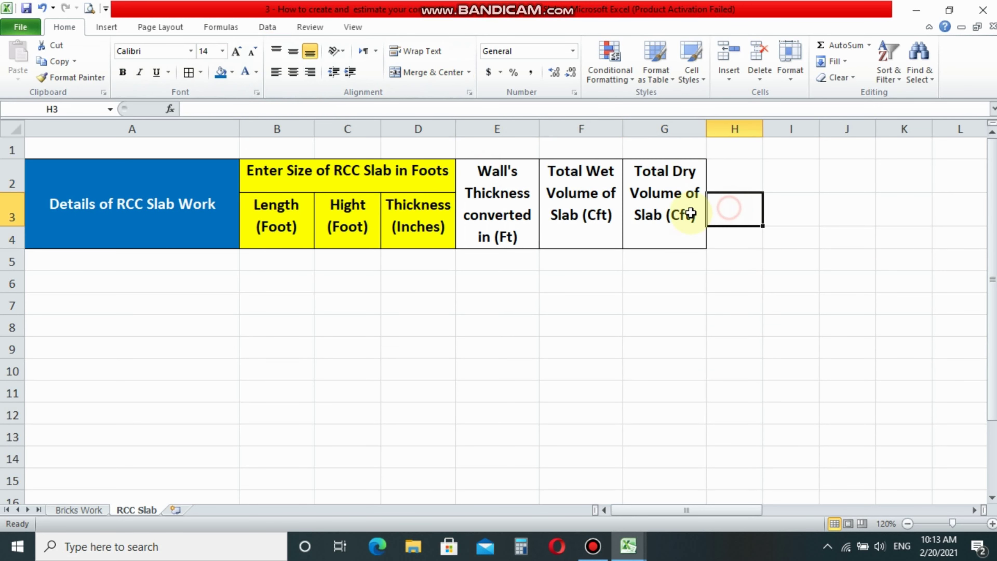
drag(705, 129, 694, 130)
drag(623, 130, 613, 130)
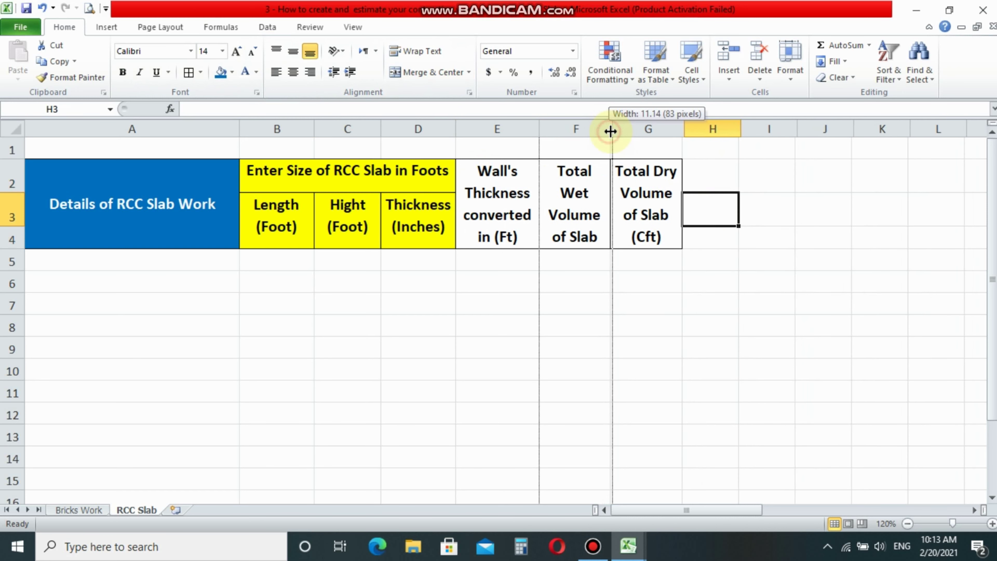
Step: Paste the cement/sand/crush ratio block at H2 and Sum of Ratio at K2, narrowing column L to a gap
click(719, 181)
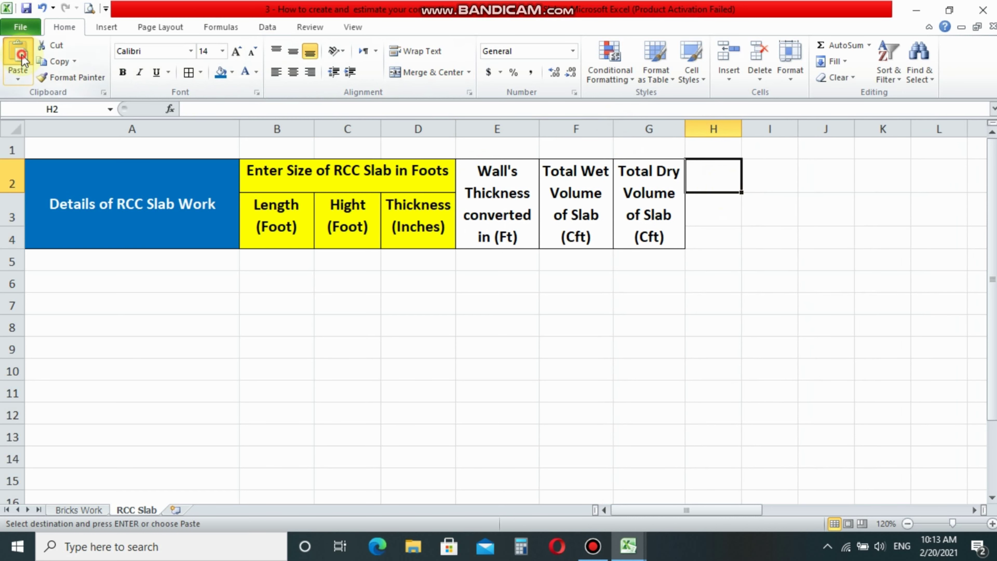
key(ctrl+v)
click(756, 211)
click(877, 200)
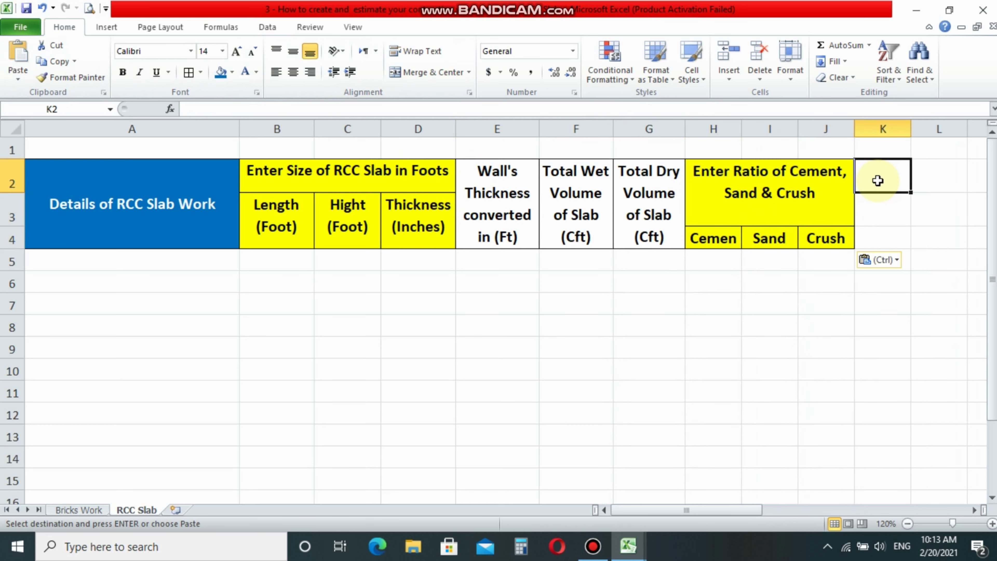
key(ctrl+v)
click(926, 178)
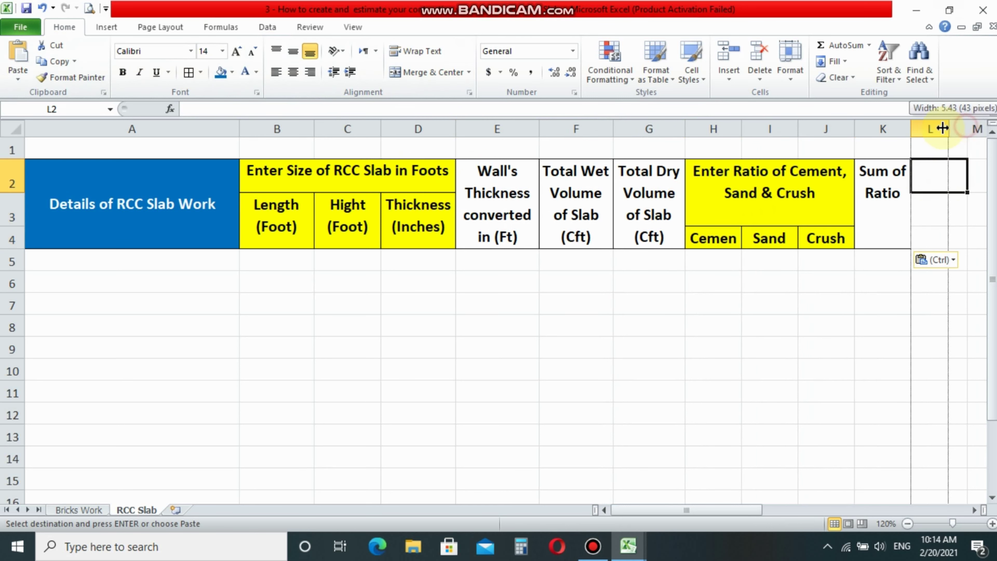
drag(967, 129, 928, 129)
click(950, 179)
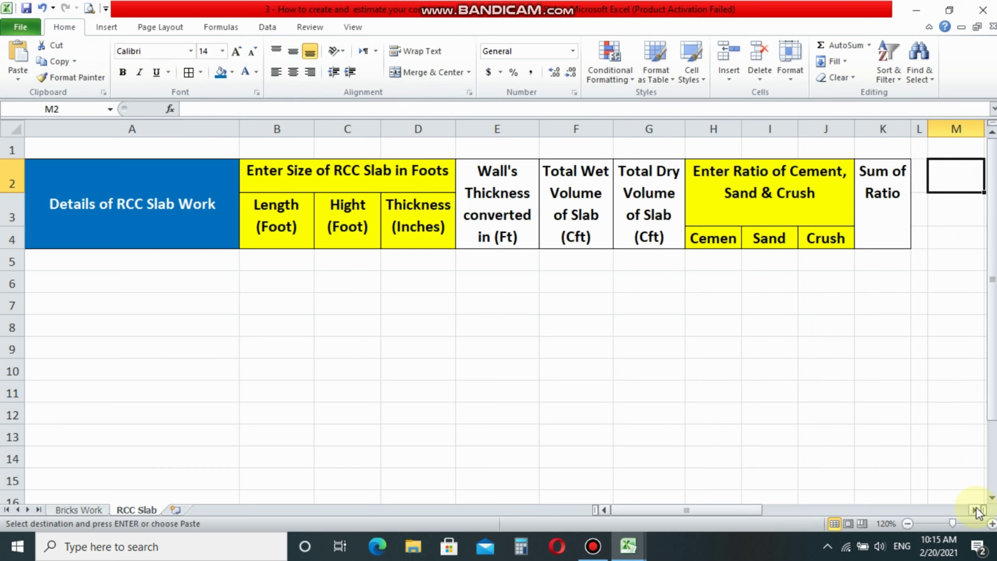
click(976, 510)
click(976, 509)
Step: Paste the Estimate of Cement block at M2, widen M:O, and make row 4 taller
click(18, 57)
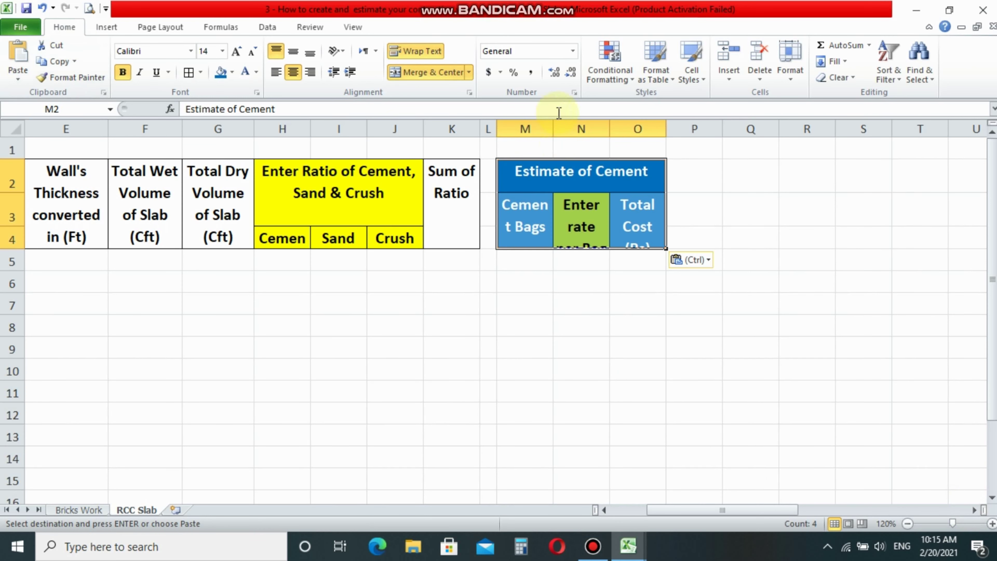
mouse_move(525, 129)
mouse_down()
mouse_move(637, 129)
mouse_move(622, 129)
mouse_up()
click(627, 129)
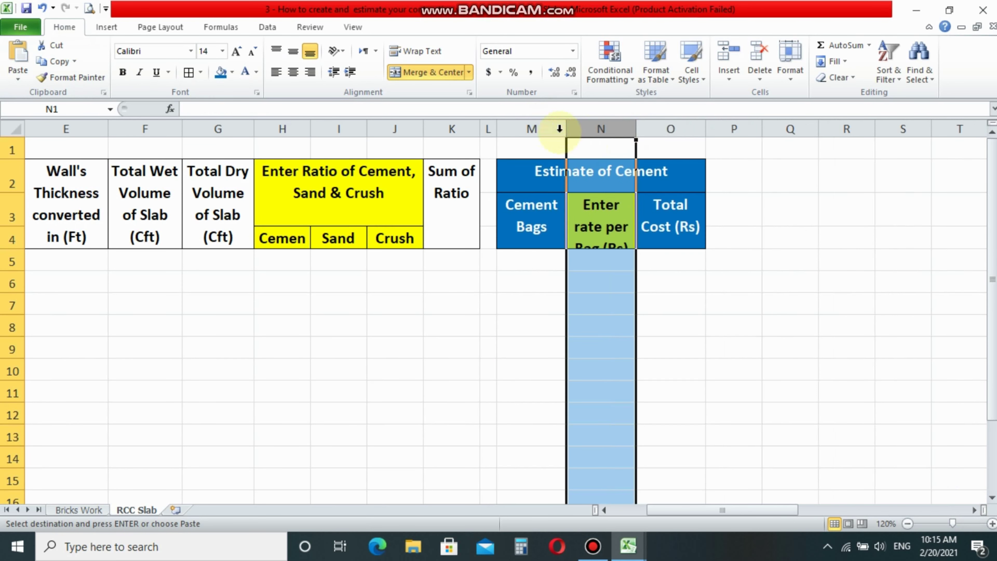
mouse_move(559, 129)
mouse_down()
mouse_move(664, 128)
mouse_move(645, 129)
mouse_up()
click(628, 129)
click(612, 212)
drag(14, 248, 14, 257)
drag(652, 131, 663, 132)
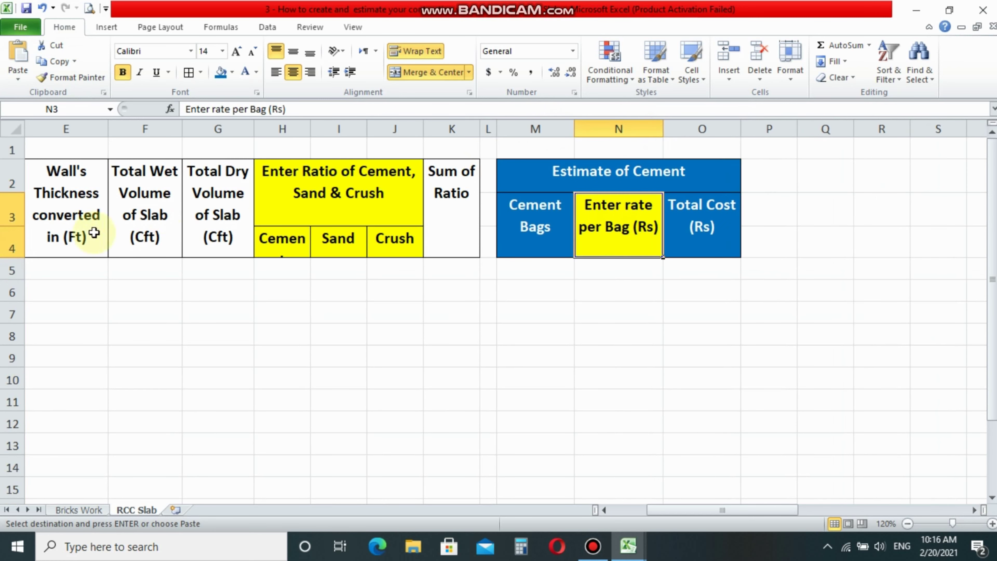
drag(8, 258, 7, 269)
drag(310, 129, 315, 129)
drag(671, 132, 658, 132)
click(695, 228)
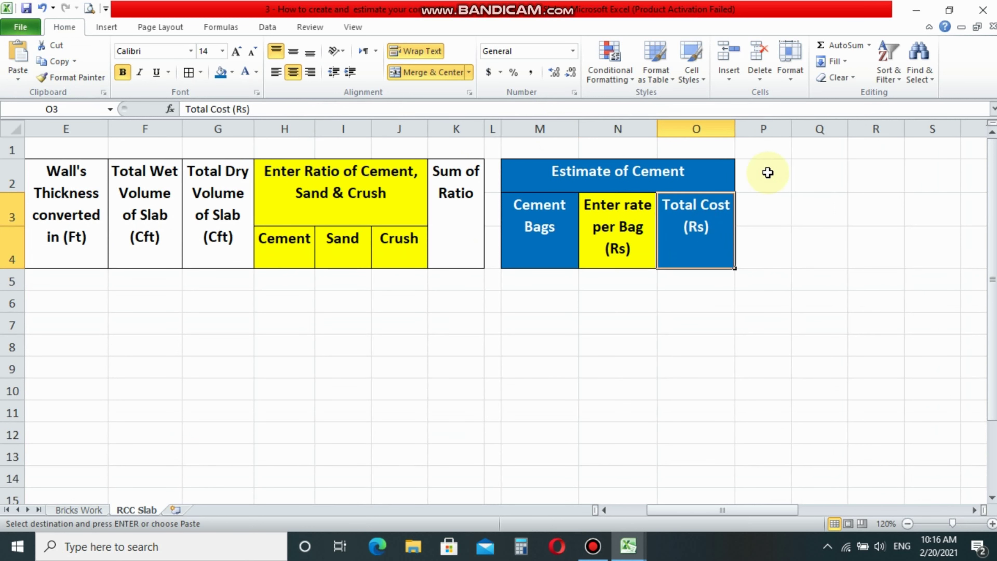
Step: Narrow column P into a gap and paste the Estimate of Sand block at Q2, widening Q:S
click(767, 173)
drag(792, 129, 747, 130)
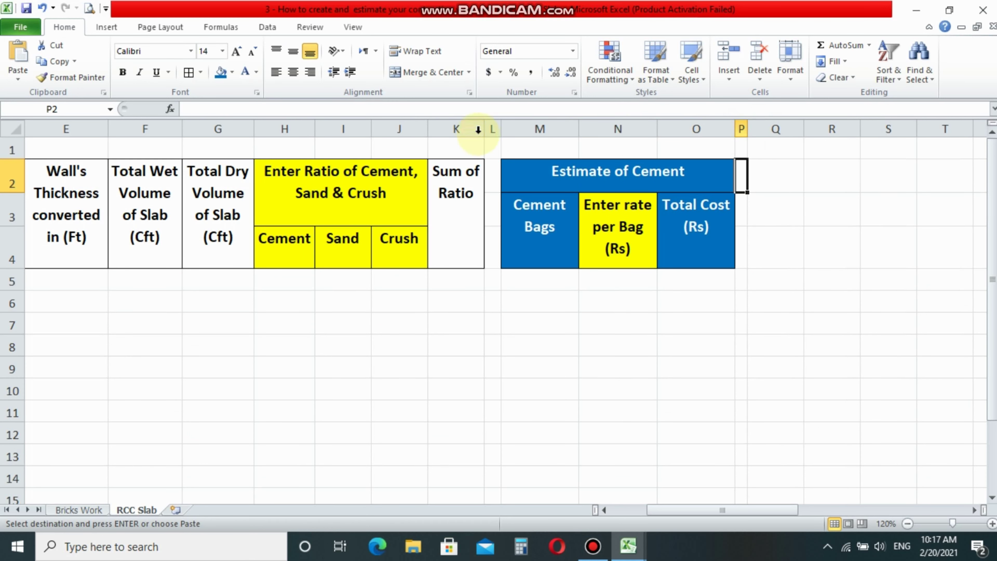
drag(501, 129, 496, 130)
click(772, 177)
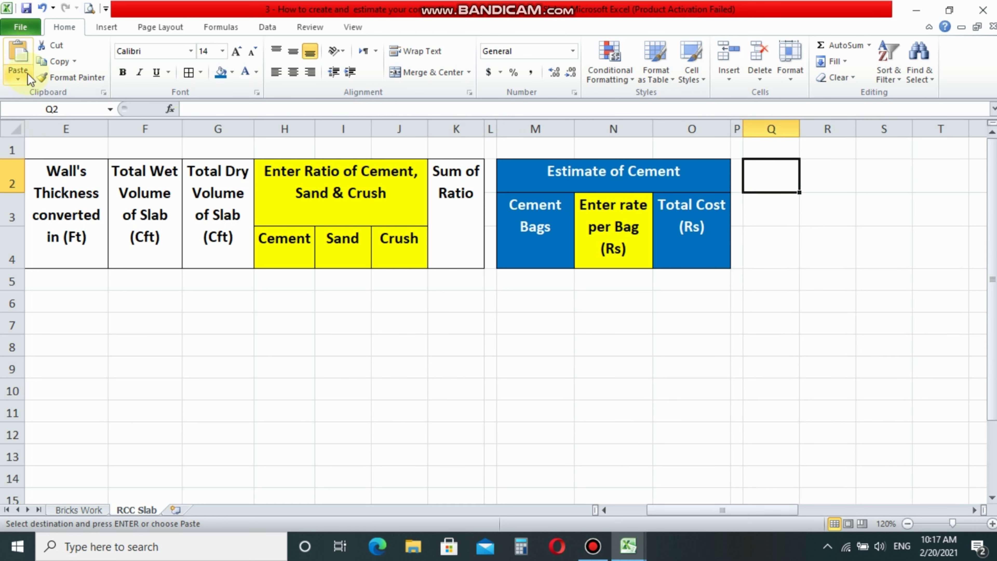
click(17, 63)
click(771, 219)
drag(856, 128, 870, 129)
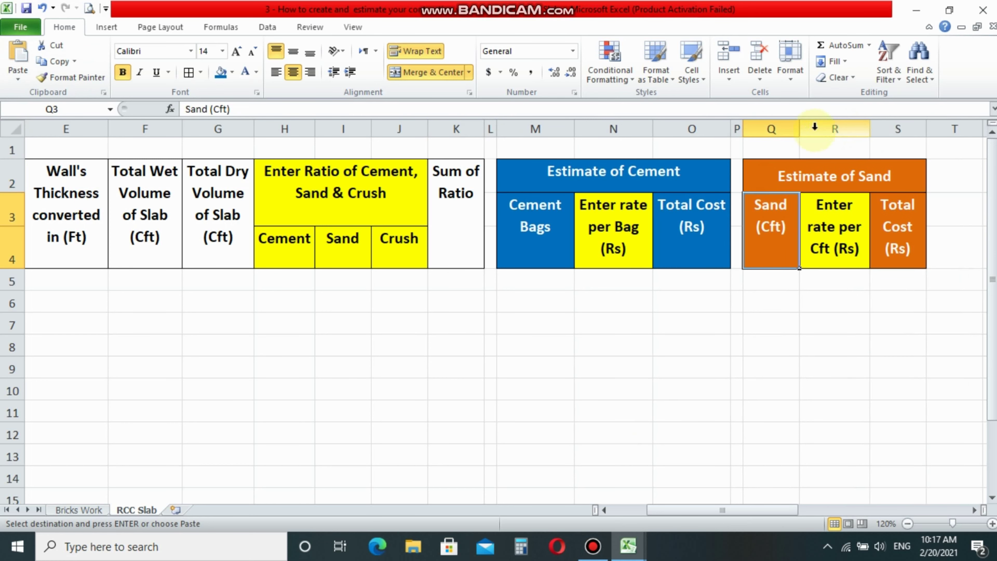
drag(799, 128, 809, 129)
drag(876, 129, 889, 128)
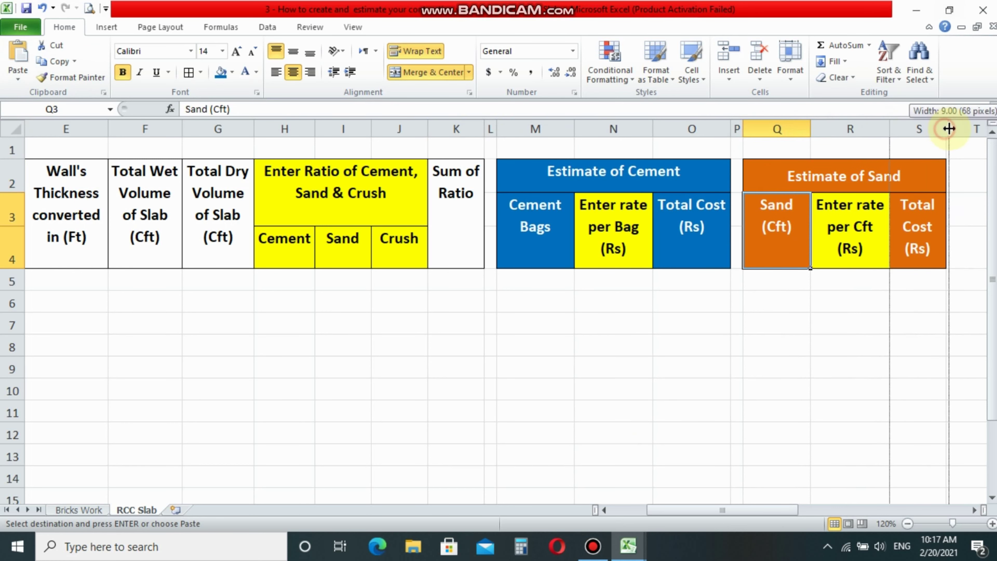
drag(950, 129, 955, 129)
click(875, 176)
Step: Narrow column T, paste the Estimate of Crush block at U2, widen U and W, and narrow X
click(974, 509)
click(974, 509)
click(974, 509)
click(974, 509)
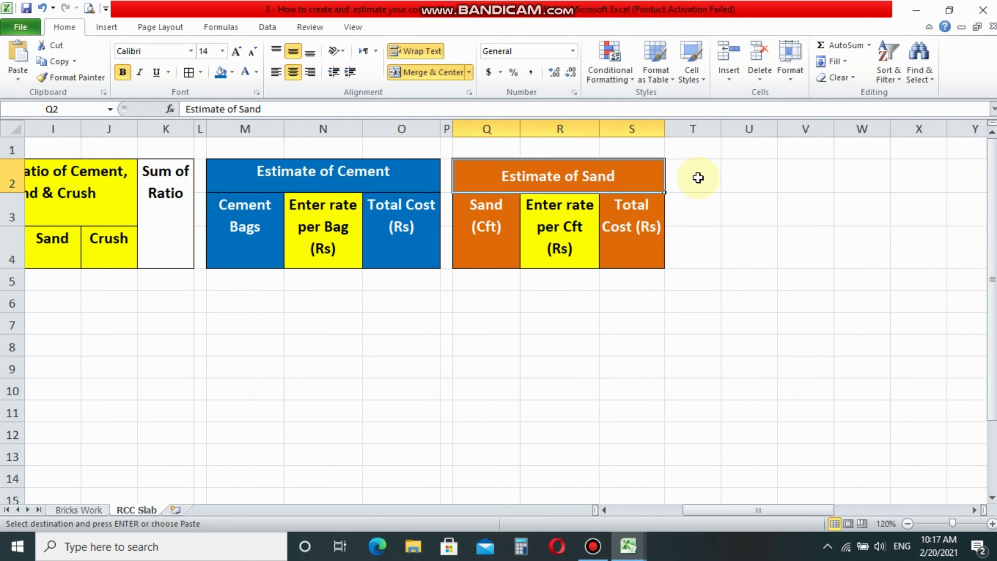
mouse_move(720, 128)
mouse_down()
mouse_move(674, 128)
mouse_move(854, 128)
mouse_up()
click(701, 183)
click(21, 55)
click(719, 234)
drag(741, 128, 745, 129)
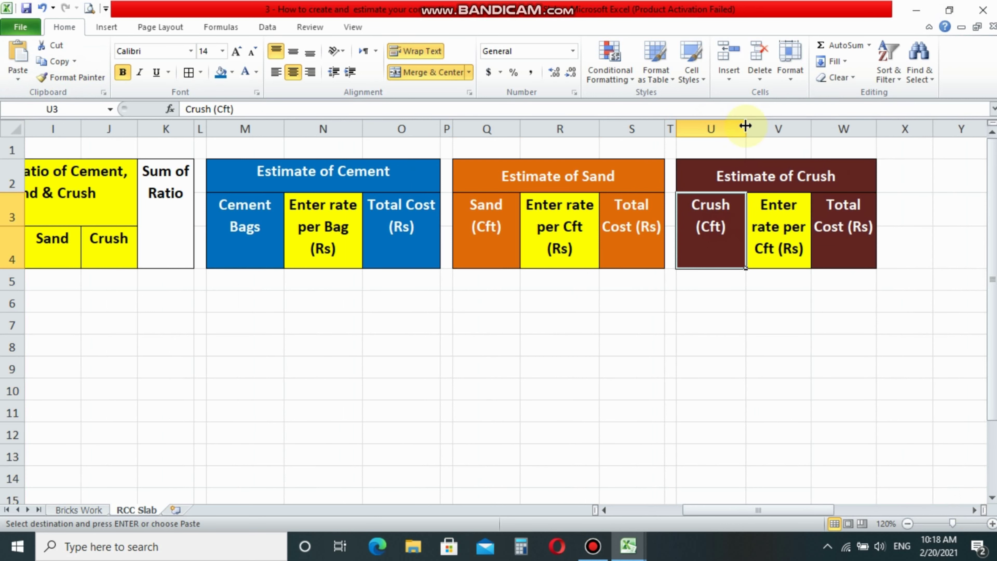
drag(872, 128, 898, 132)
click(890, 235)
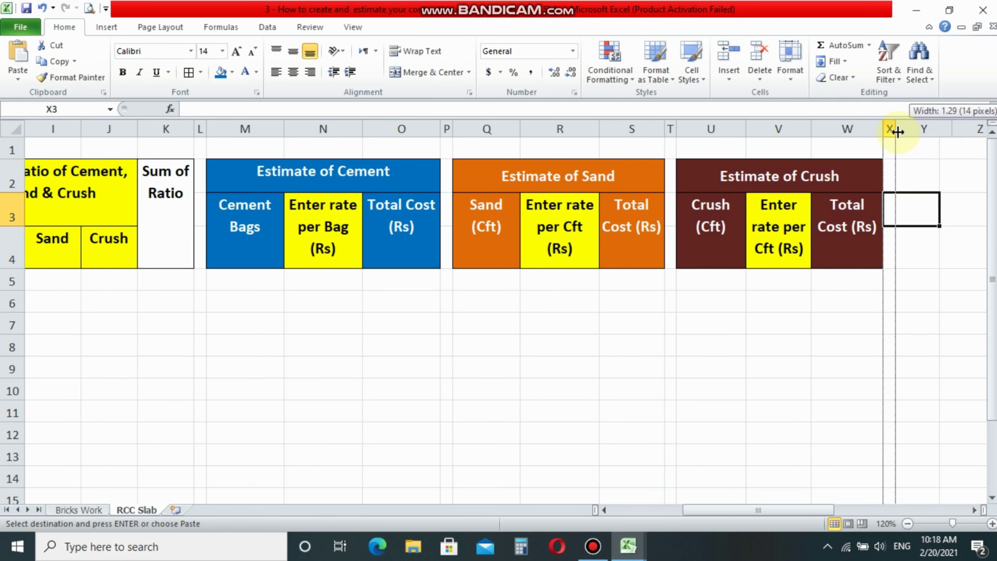
Step: Paste the steel main-bar column headers starting at Y3
click(924, 177)
scroll(488, 352, right, 5)
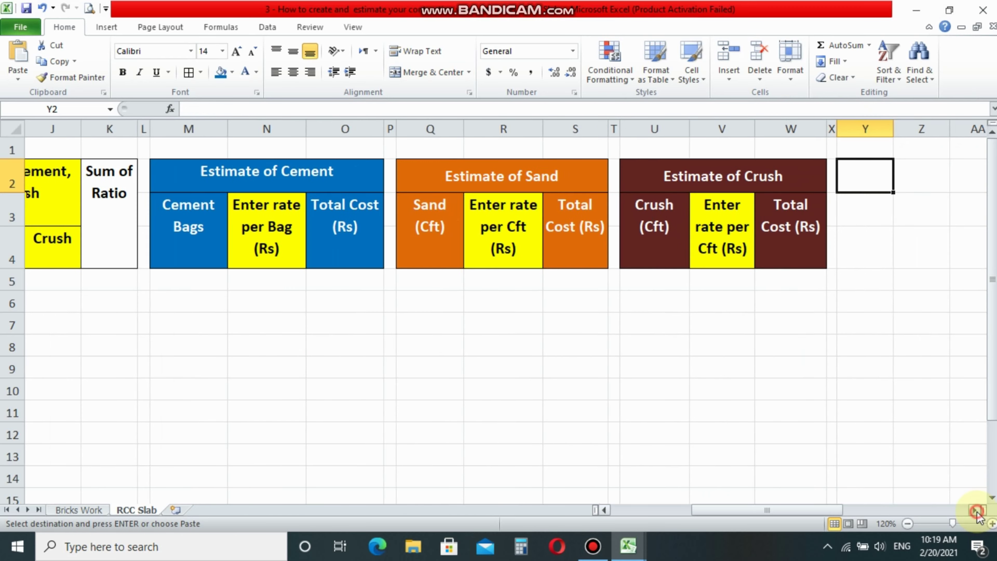
key(Down)
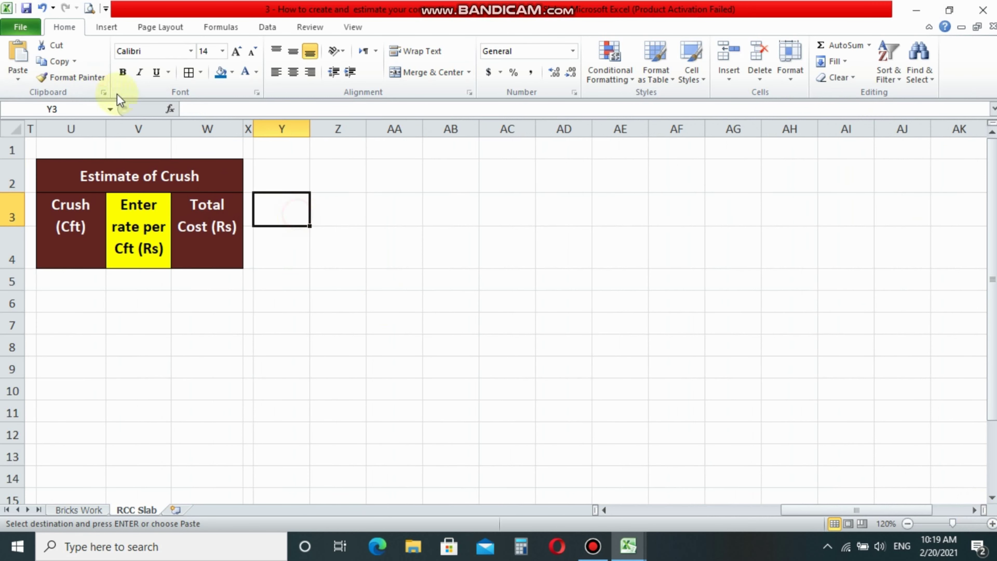
key(ctrl+v)
Step: Widen columns Y:AE and merge Y2:AE2 above the steel headers
drag(282, 128, 620, 129)
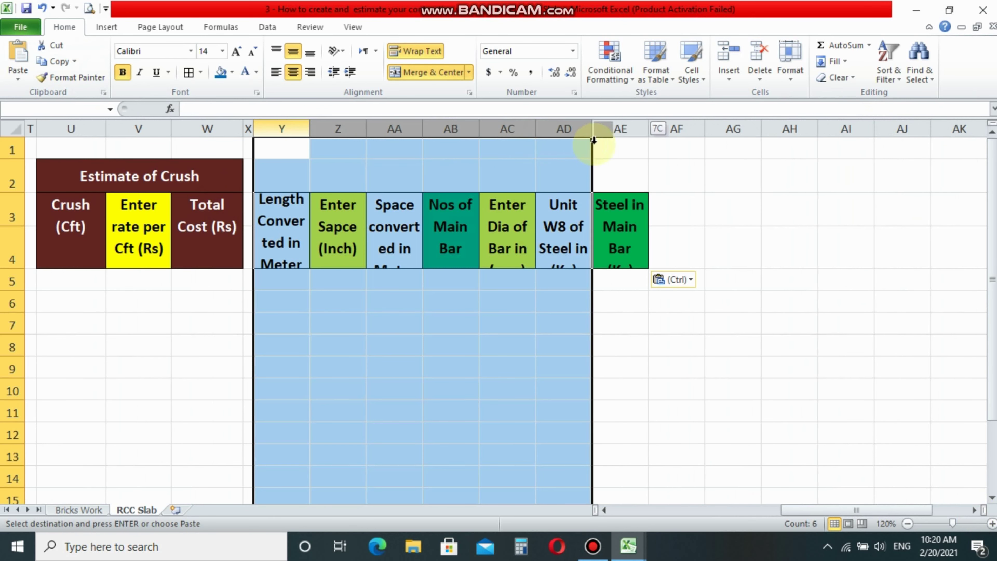
drag(310, 129, 337, 134)
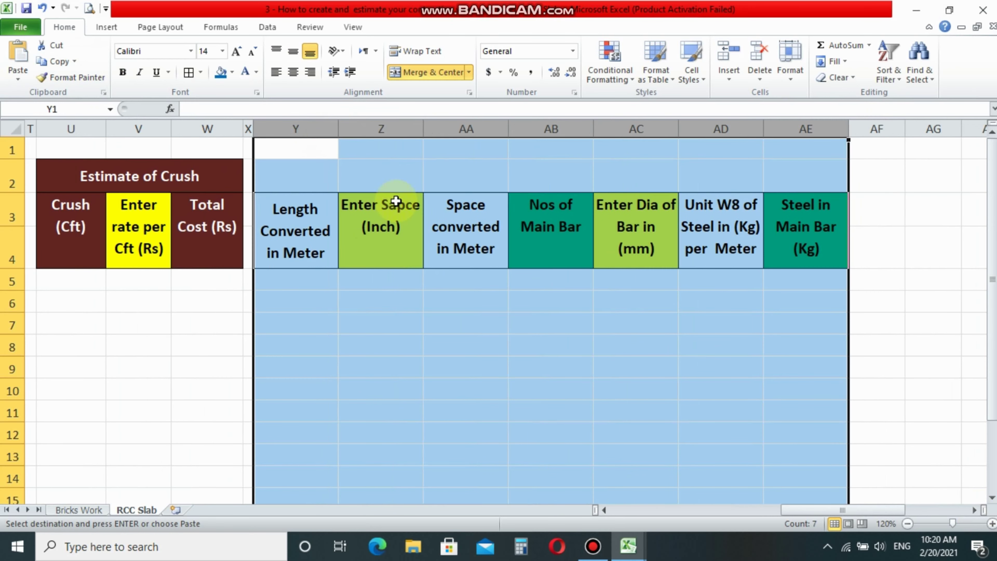
click(733, 235)
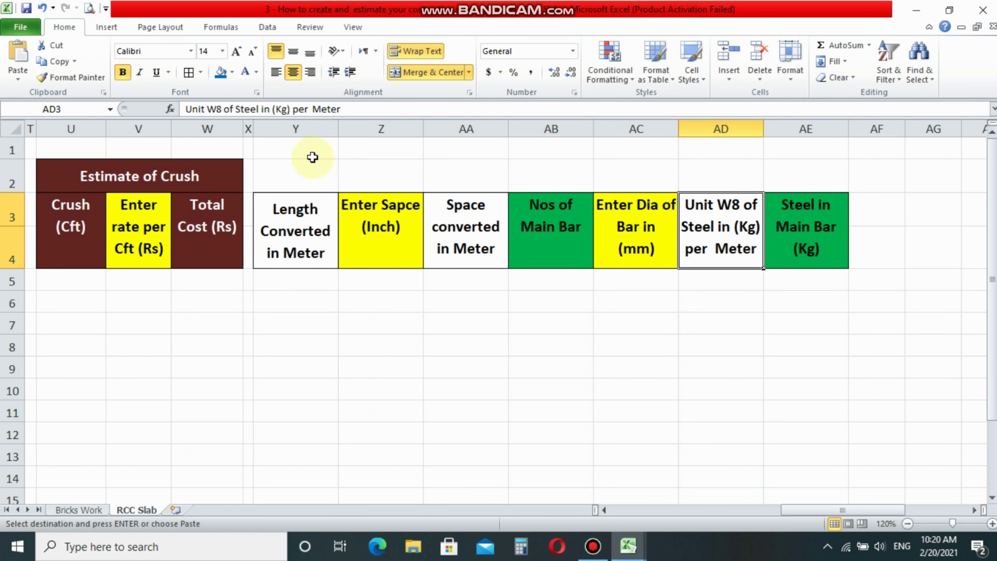
drag(312, 166, 804, 177)
click(431, 72)
Step: Paste the orange 'Estimate of Steel in main bars' heading into the merged cell and narrow column AF to a thin gap
click(431, 200)
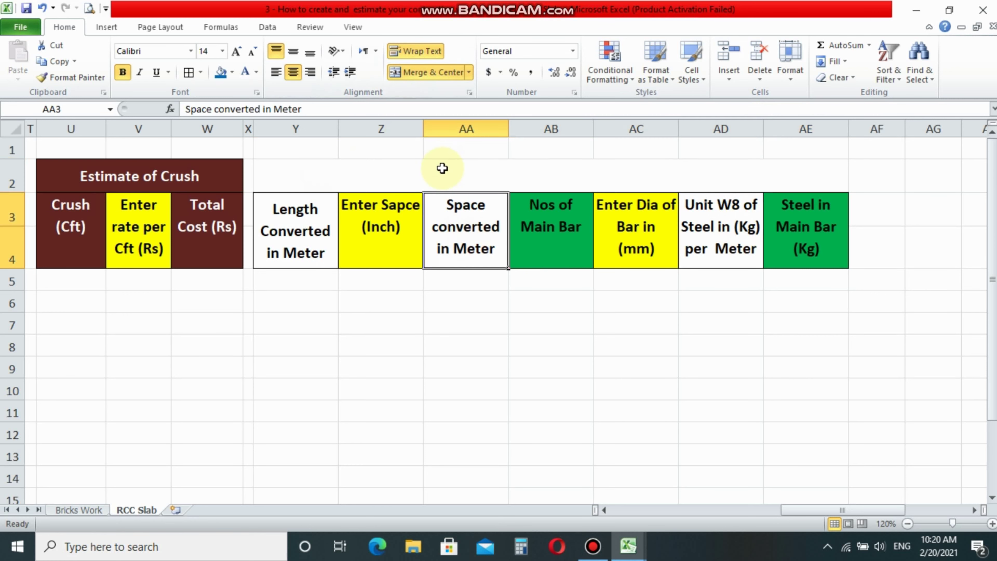
click(442, 168)
key(ctrl+c)
click(17, 53)
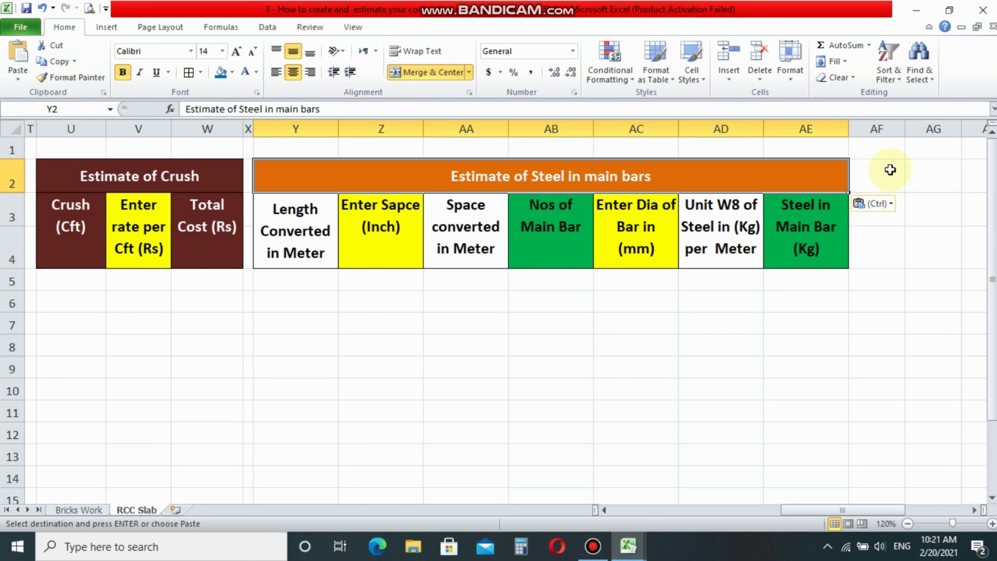
click(885, 172)
drag(905, 129, 858, 129)
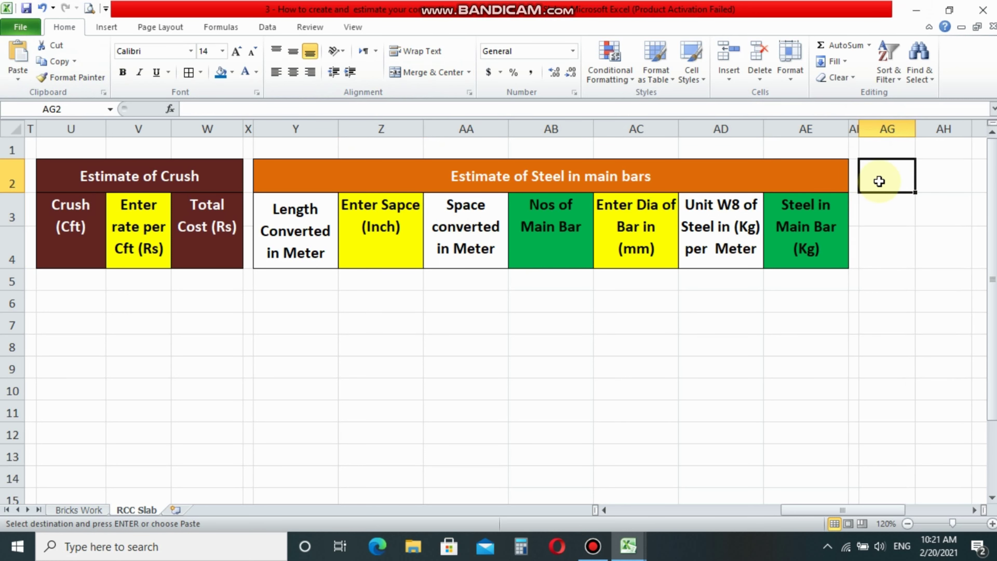
click(974, 509)
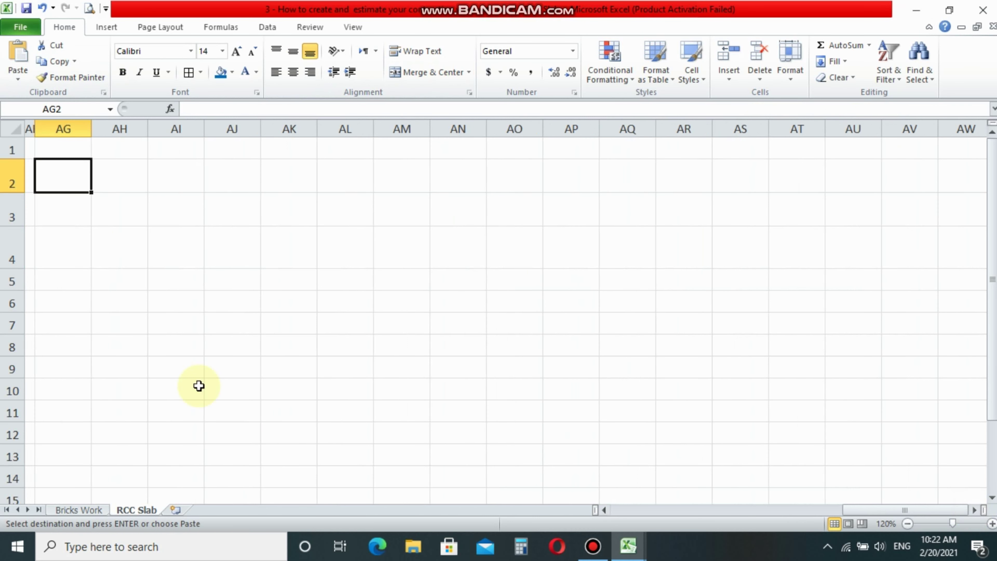
Step: Paste the seven column headers at AG3 and widen columns AG through AM
click(61, 215)
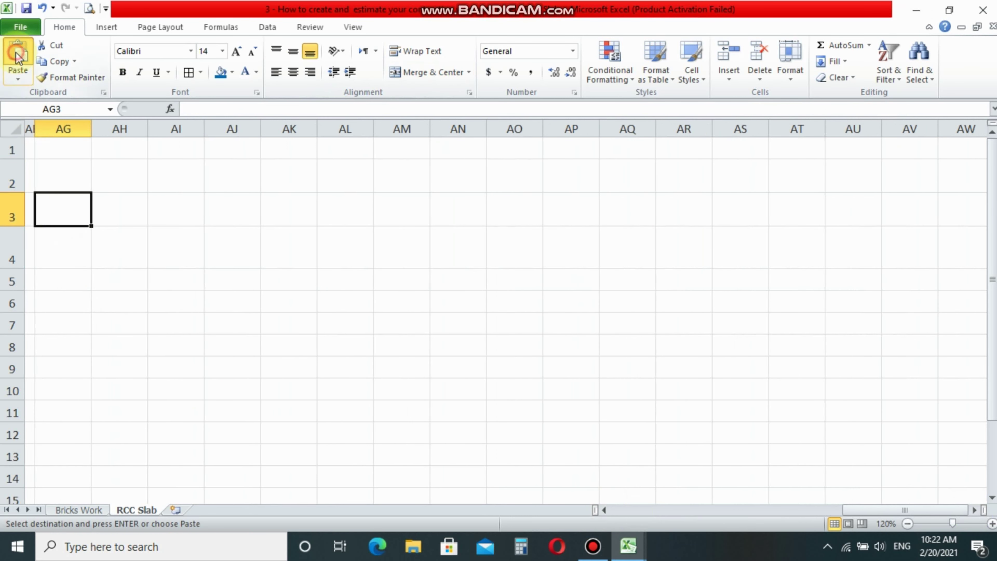
click(16, 53)
mouse_move(63, 129)
mouse_down()
mouse_move(345, 167)
mouse_move(501, 130)
mouse_up()
drag(260, 128, 390, 129)
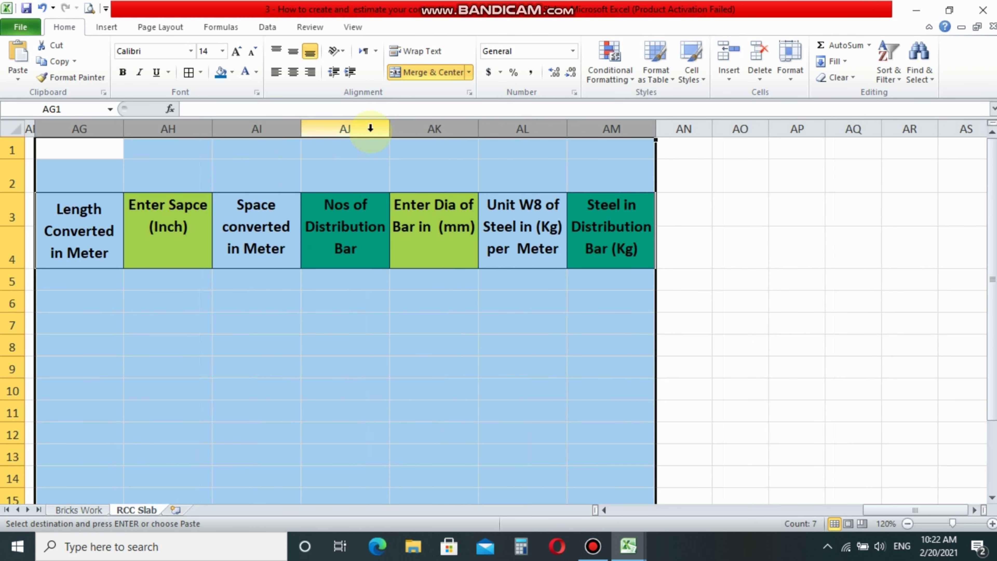
click(345, 236)
Step: Merge AG2:AM2, paste the orange 'Estimate of Steel in Distribution bar' heading, and narrow column AN
click(522, 235)
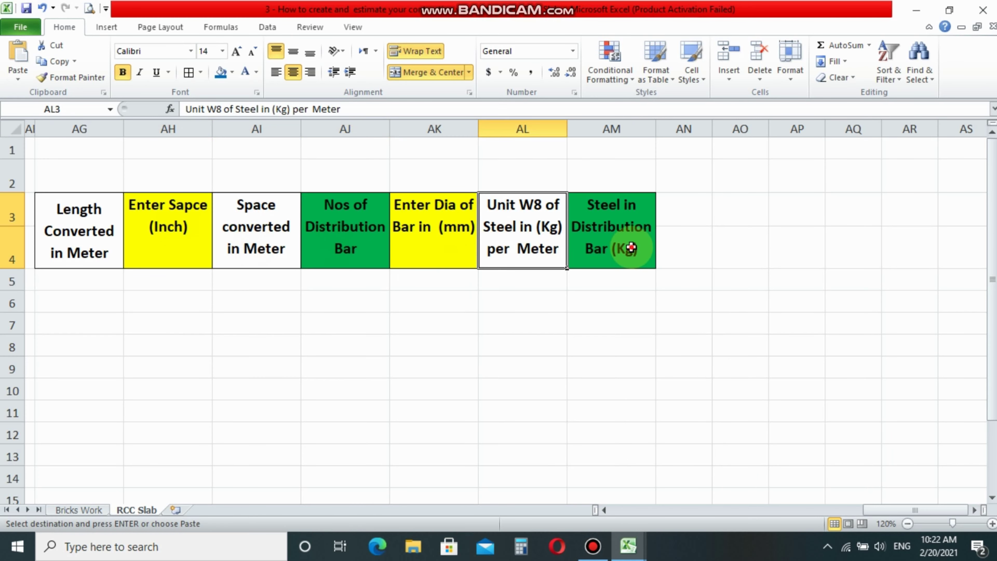
drag(96, 171, 603, 184)
click(429, 72)
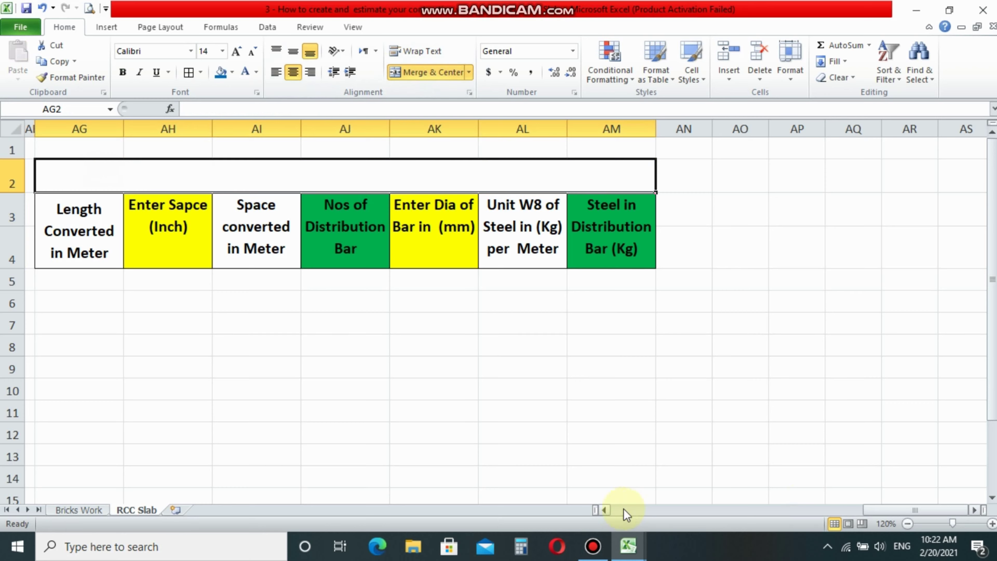
click(603, 510)
click(604, 509)
click(603, 510)
click(252, 215)
click(285, 177)
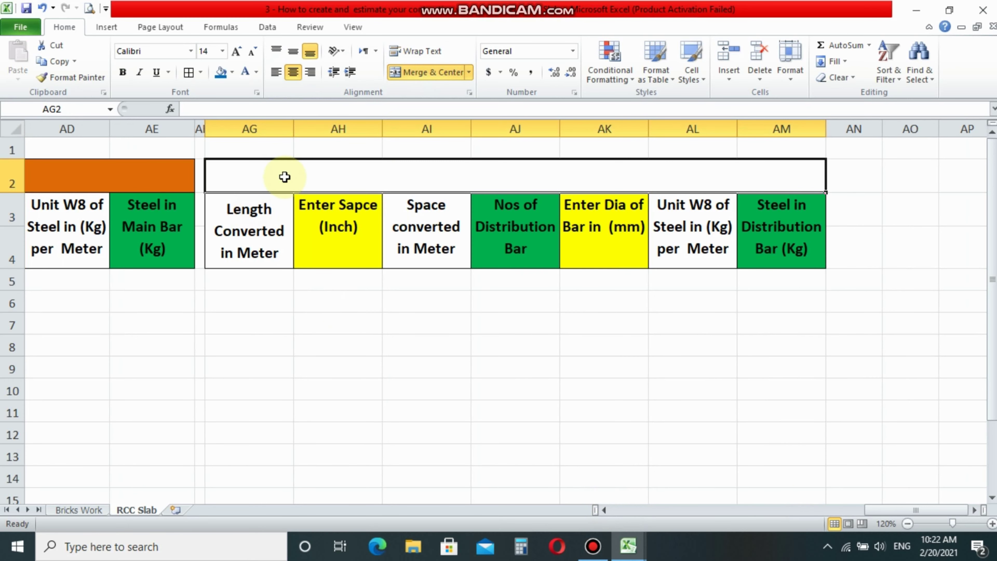
click(11, 83)
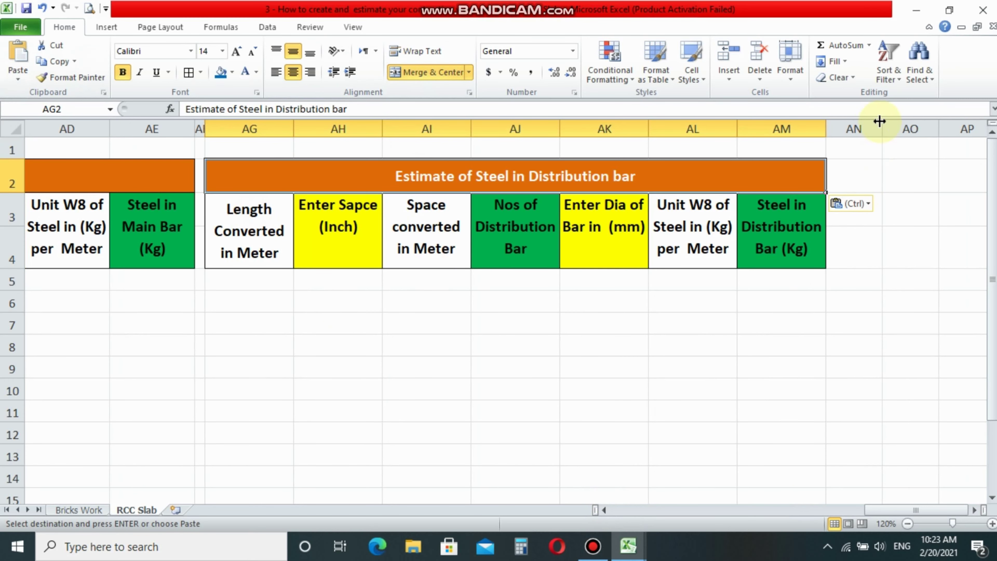
drag(879, 121, 839, 121)
click(879, 165)
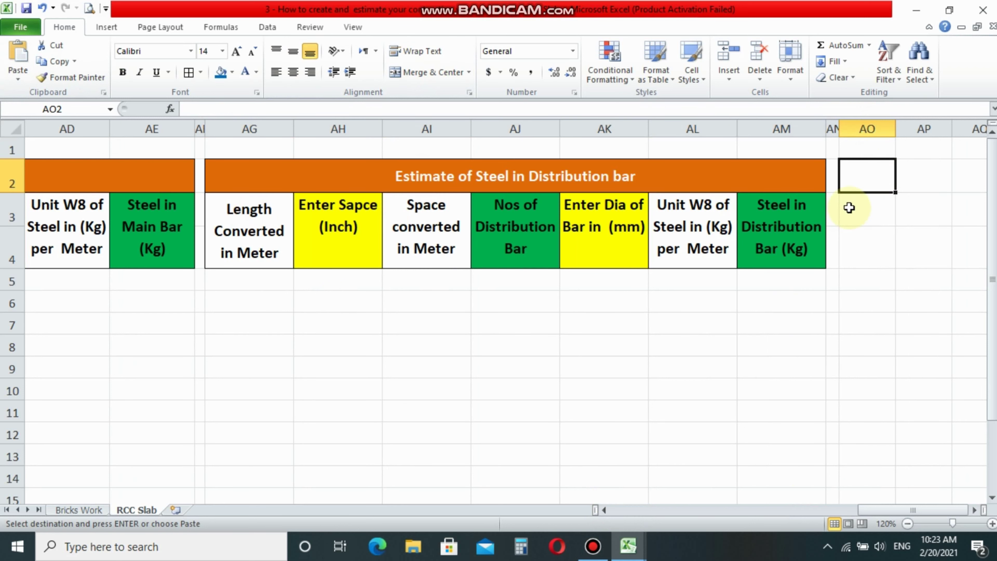
scroll(980, 518, right, 1)
Step: Paste the blue steel total, rate and cost headers at AO2, widen AO:AQ, and narrow AR to a gap
scroll(561, 223, right, 4)
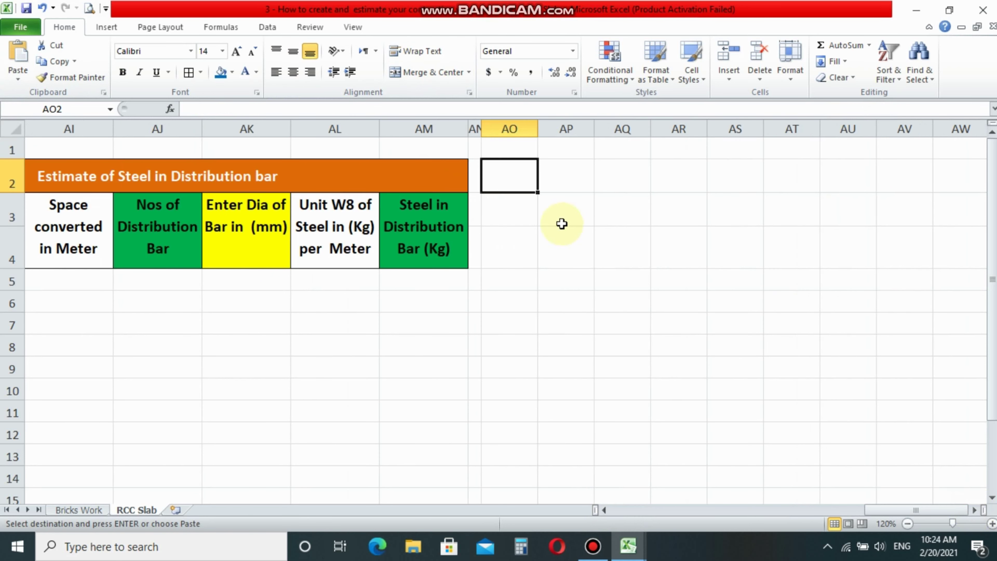
click(17, 59)
drag(514, 129, 687, 132)
click(637, 265)
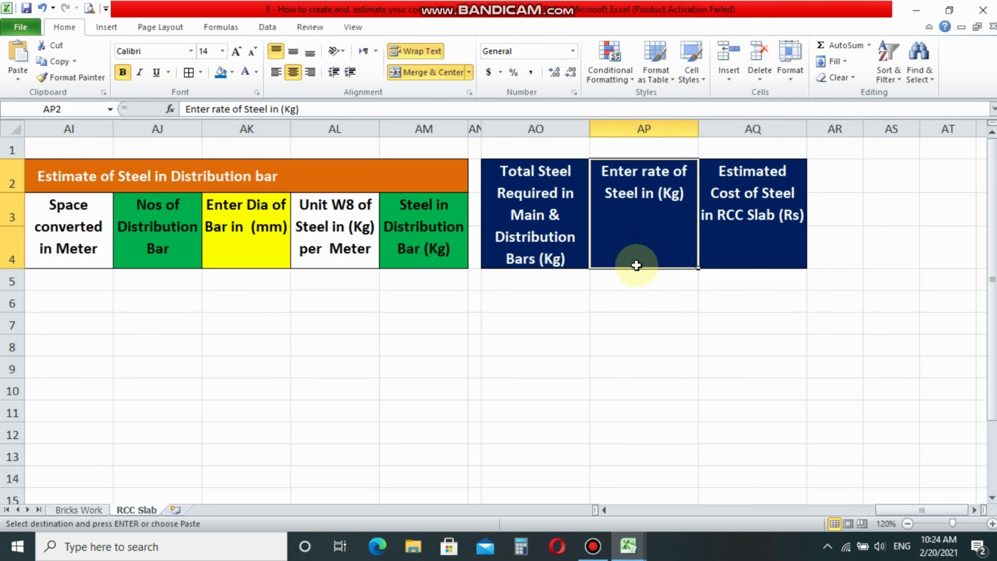
click(576, 213)
click(854, 184)
drag(863, 129, 792, 129)
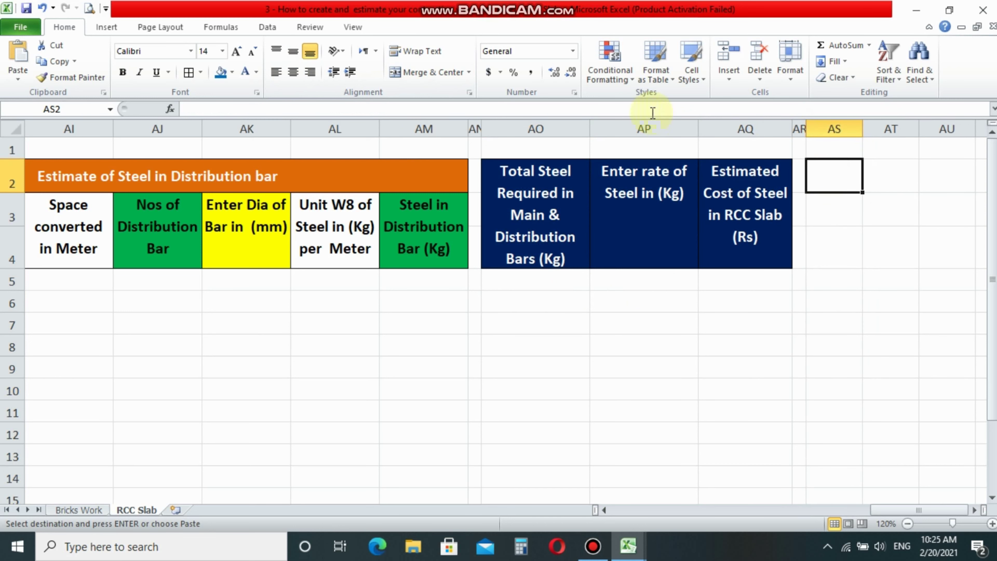
drag(698, 129, 676, 129)
click(804, 219)
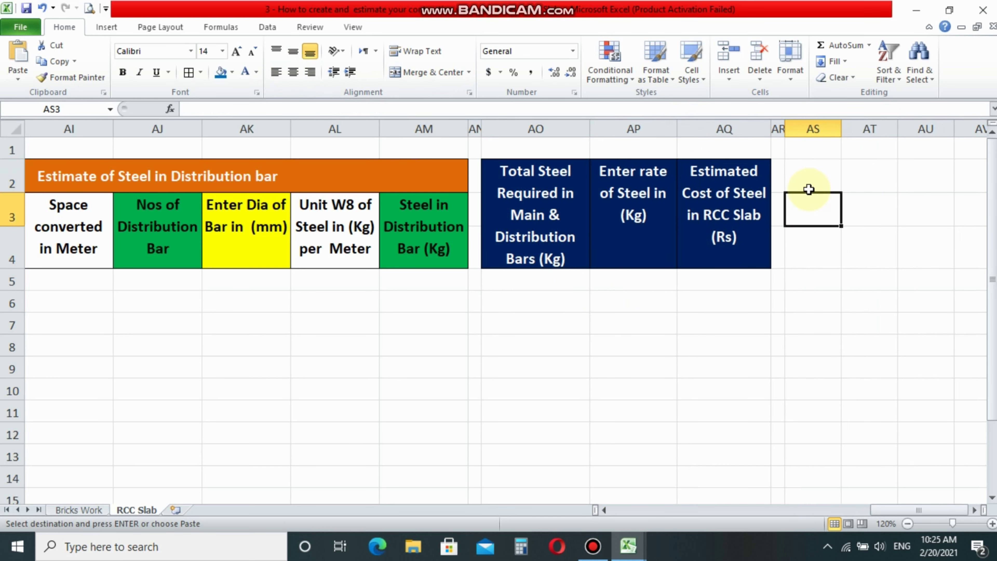
Step: Paste the green 'Total Estimated Cost of Cement, Sand, Crush & Steel in RCC Slab' header into AS2 and widen AS
click(816, 170)
click(18, 53)
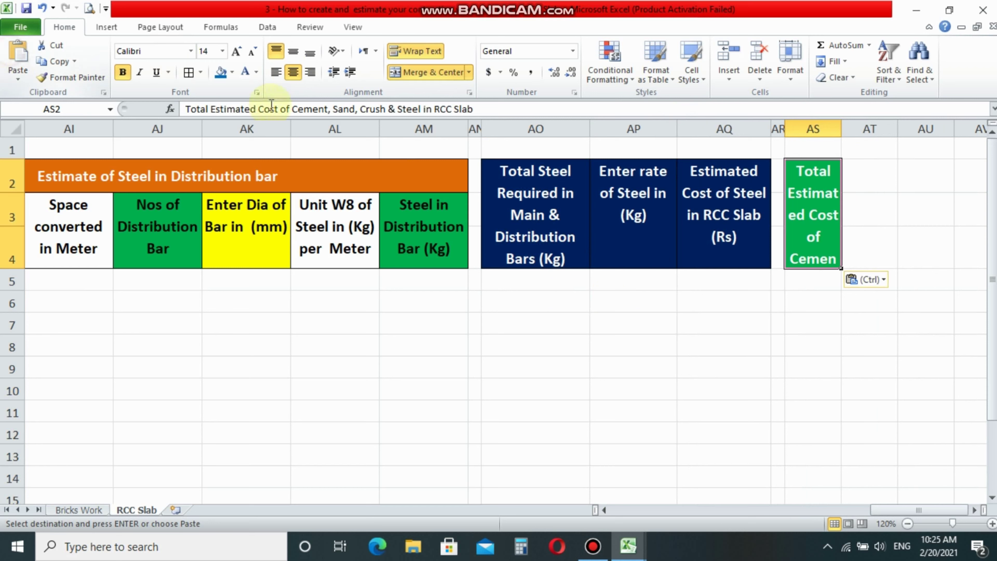
drag(841, 129, 905, 129)
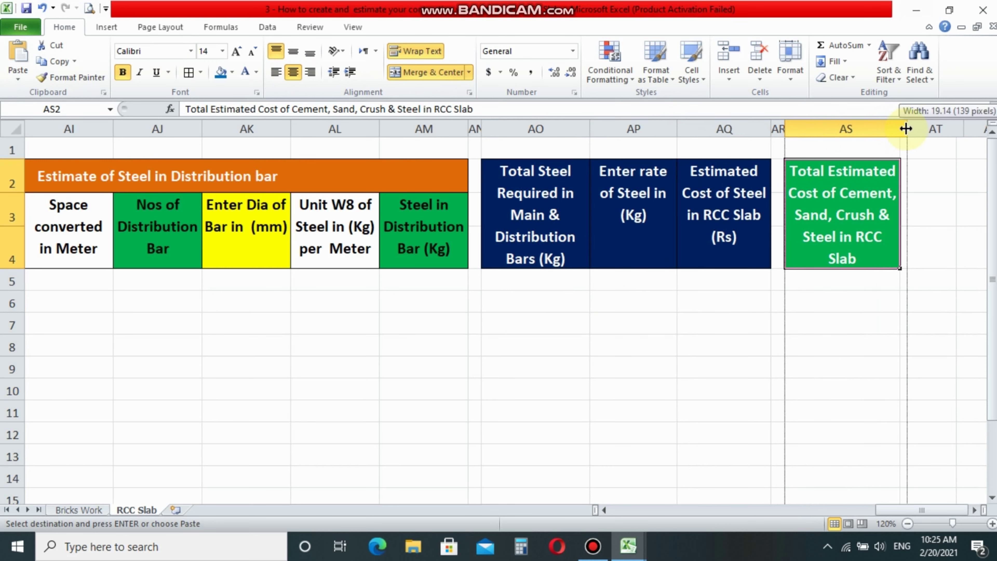
drag(903, 509, 616, 509)
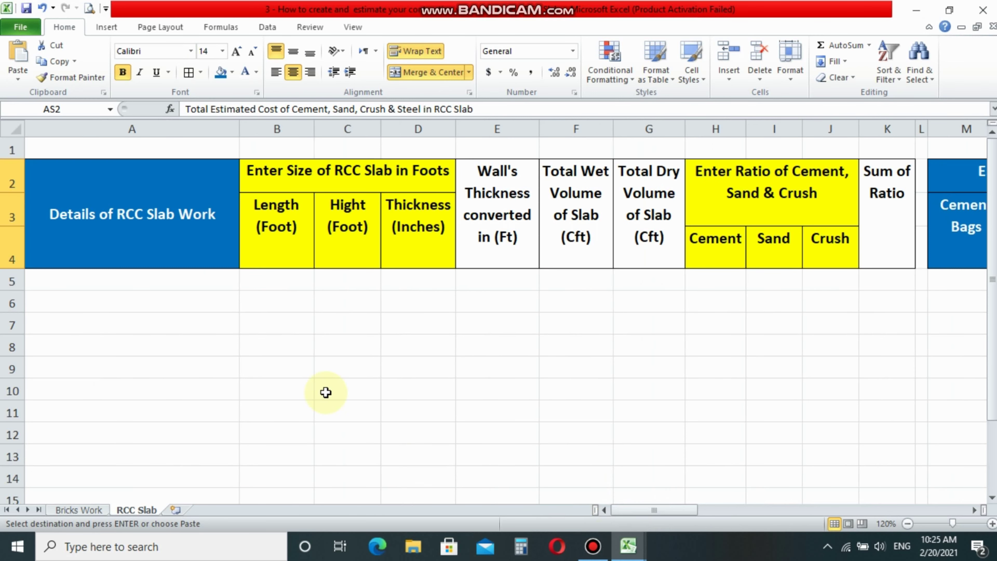
Step: Border the column A entry cells A6:A12 and shrink row 5 into a thin spacer
drag(71, 302, 39, 430)
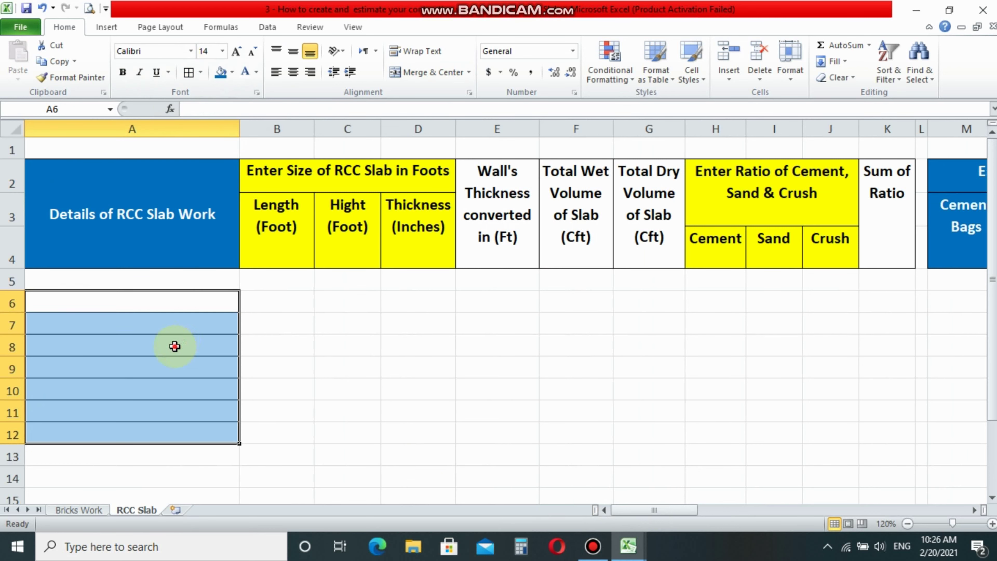
click(130, 303)
drag(12, 291, 12, 278)
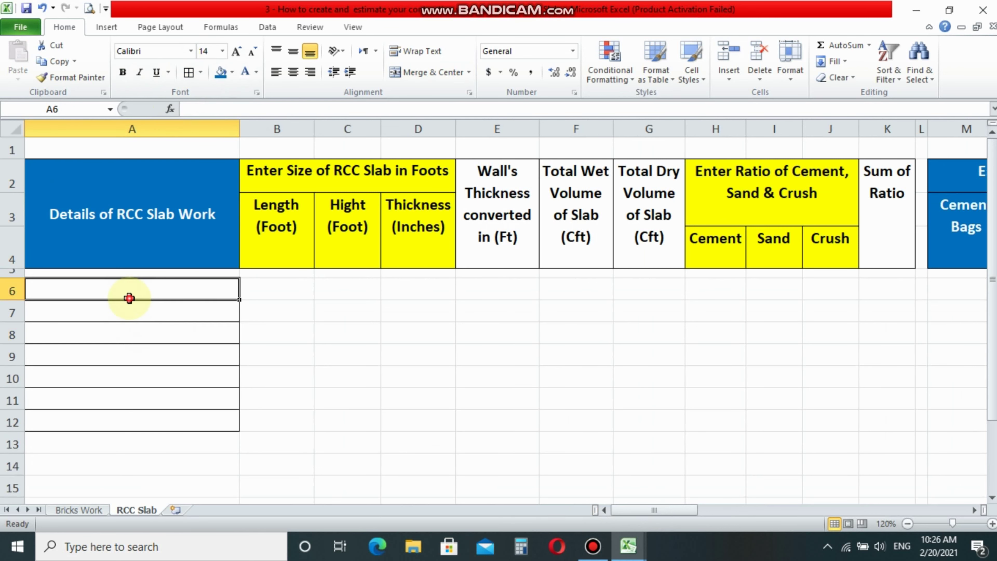
Step: Insert a new column B, narrow it into a gap, and give B2:B4 No Fill
right_click(260, 130)
click(285, 223)
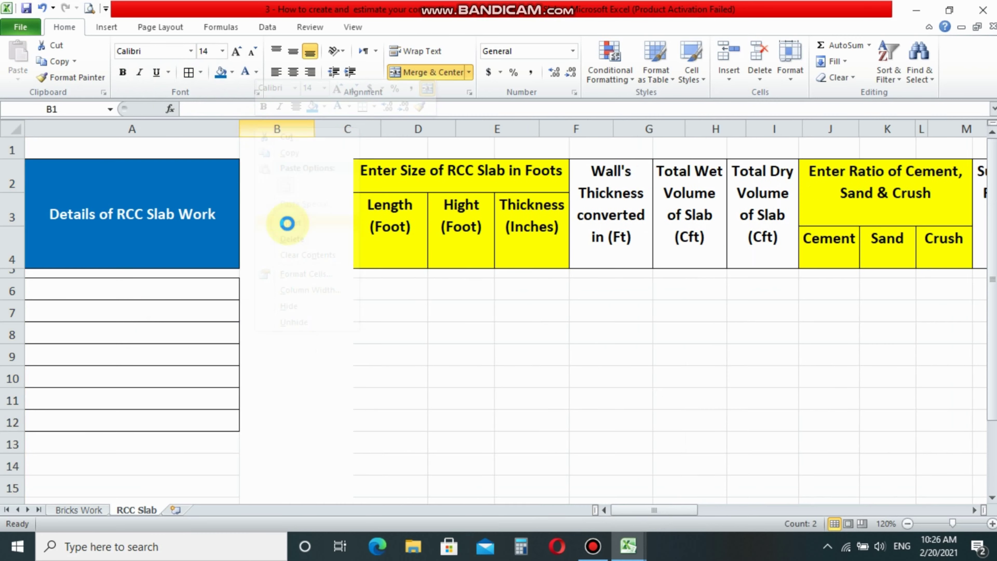
click(429, 200)
drag(454, 129, 255, 130)
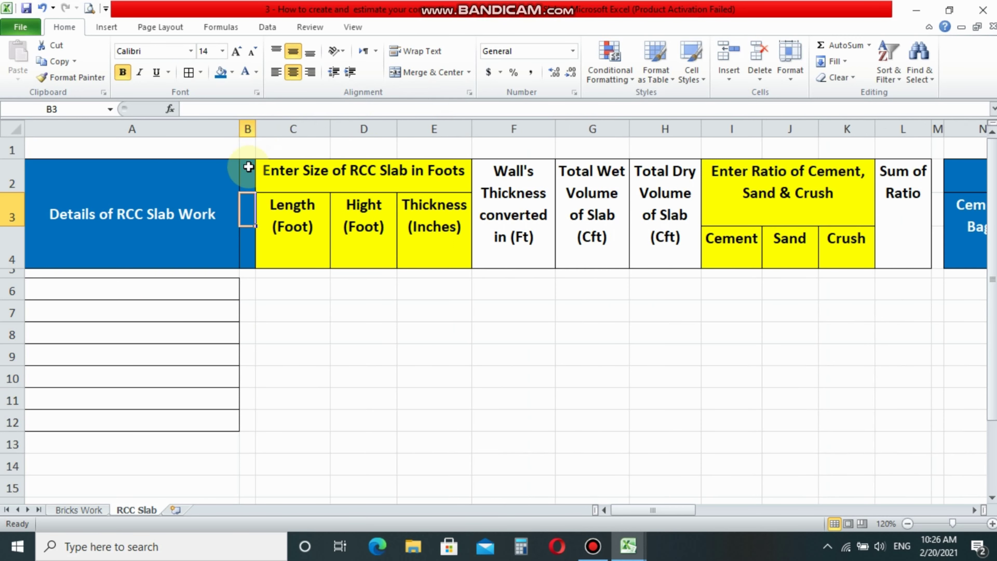
drag(249, 167, 247, 255)
click(201, 72)
key(Escape)
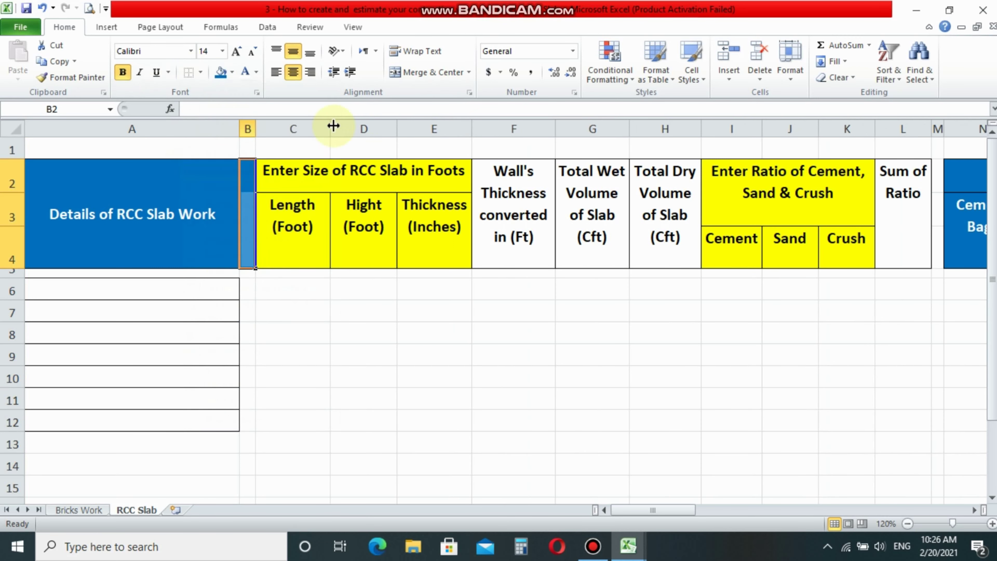
click(232, 72)
click(231, 195)
Step: Apply All Borders to the entry area C6:L12
drag(248, 290, 242, 417)
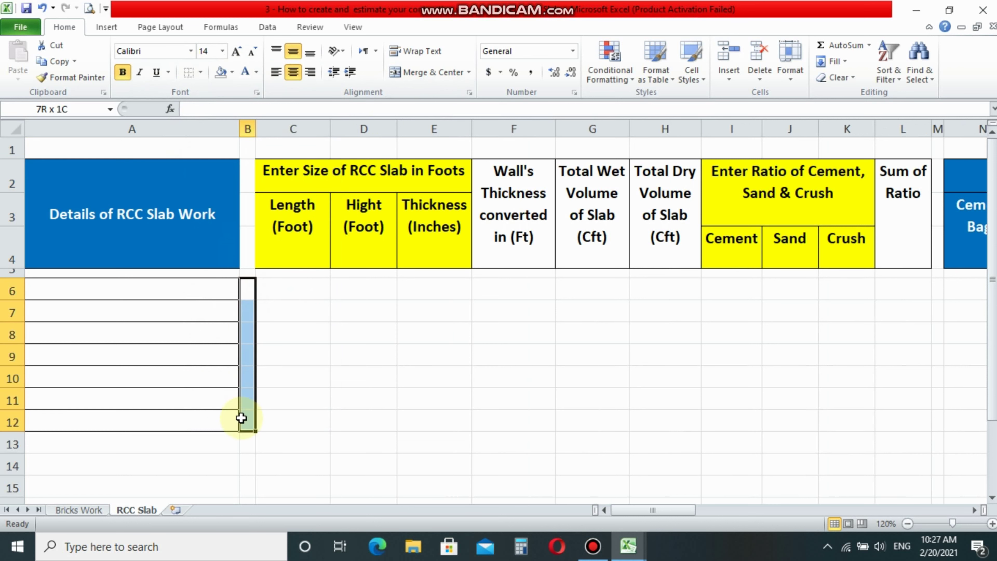
click(286, 297)
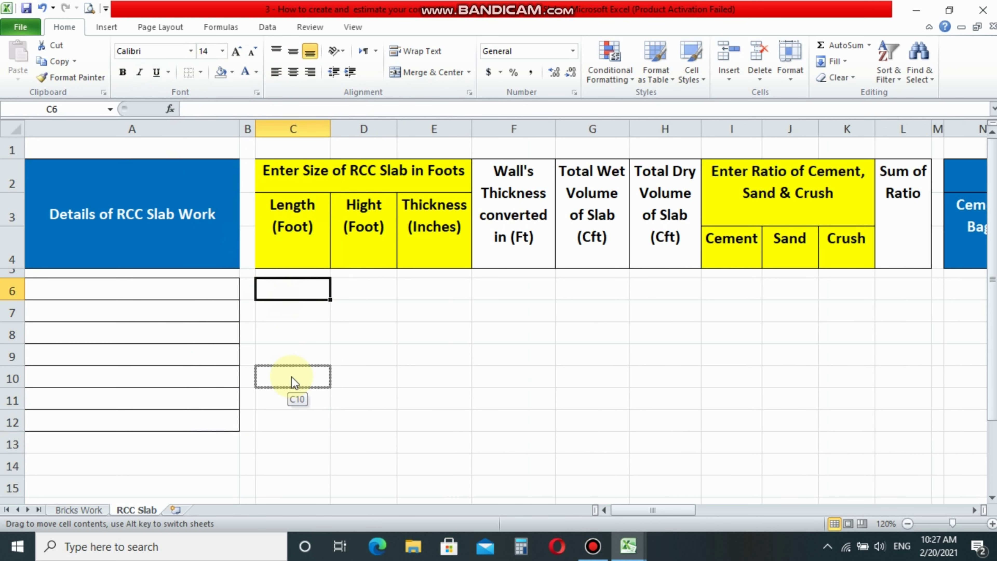
mouse_move(294, 383)
mouse_down()
mouse_move(278, 290)
mouse_move(454, 411)
mouse_move(894, 413)
mouse_up()
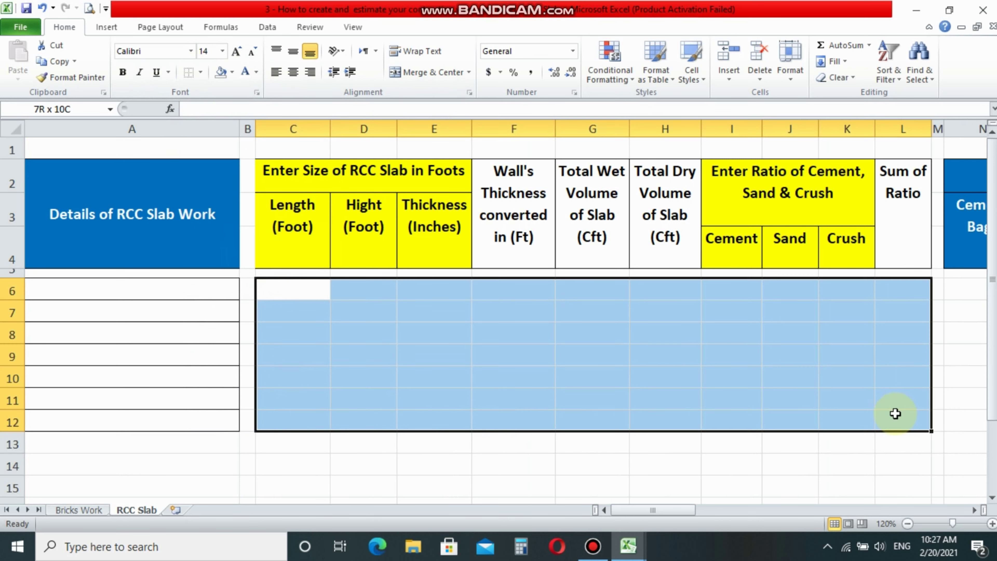
click(201, 72)
click(223, 187)
click(456, 325)
click(149, 220)
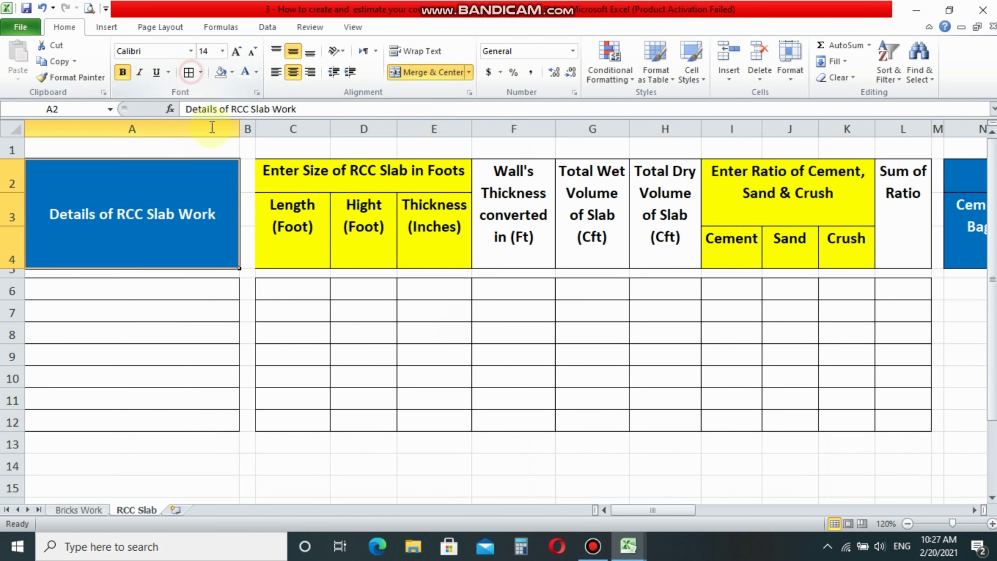
drag(287, 181, 288, 221)
click(292, 354)
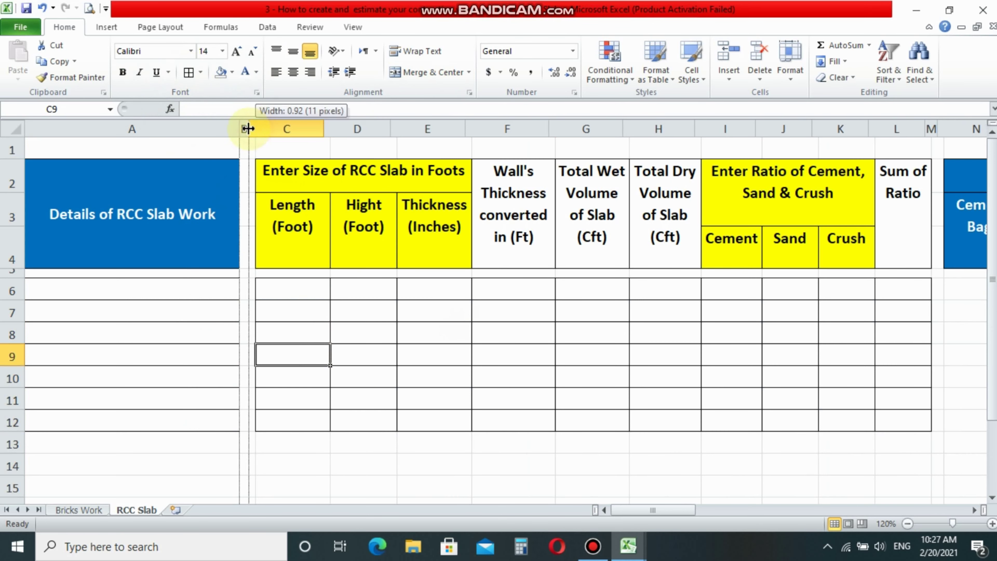
Step: Hide the sheet gridlines and fill the slab size entry cells C6:E12 with colour
click(354, 26)
click(193, 72)
click(297, 308)
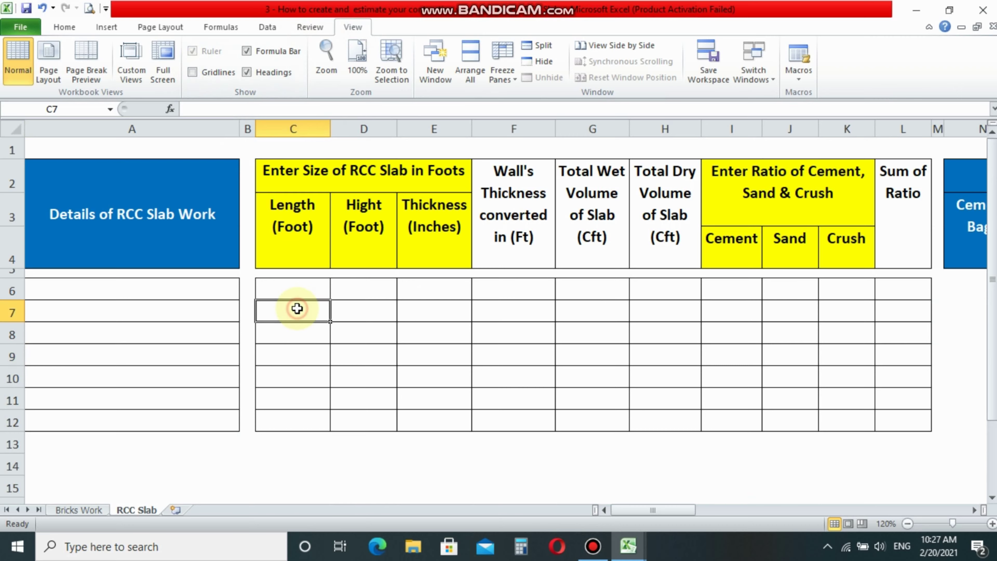
mouse_move(314, 288)
mouse_down()
mouse_move(416, 300)
mouse_move(415, 414)
mouse_up()
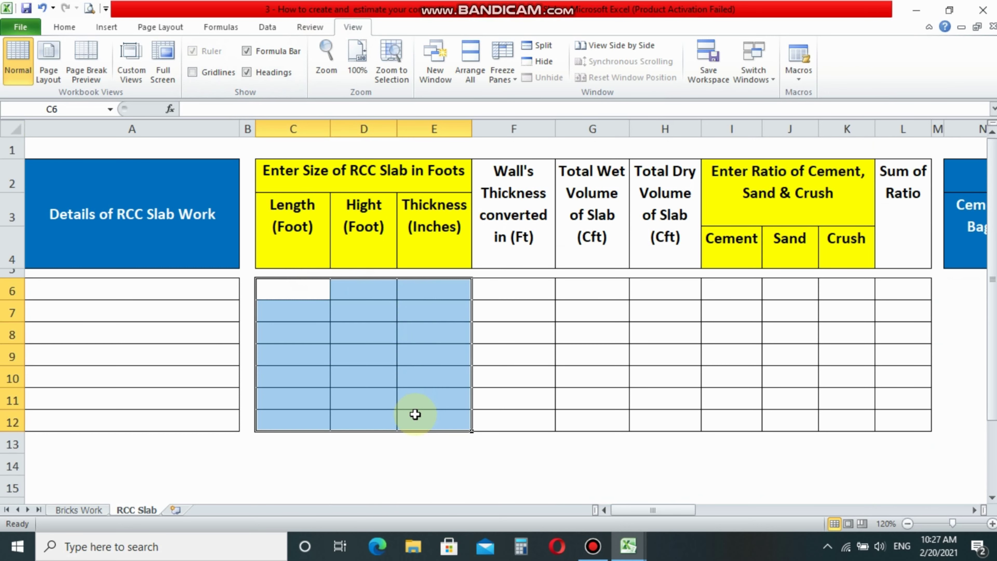
click(62, 27)
click(232, 72)
click(256, 184)
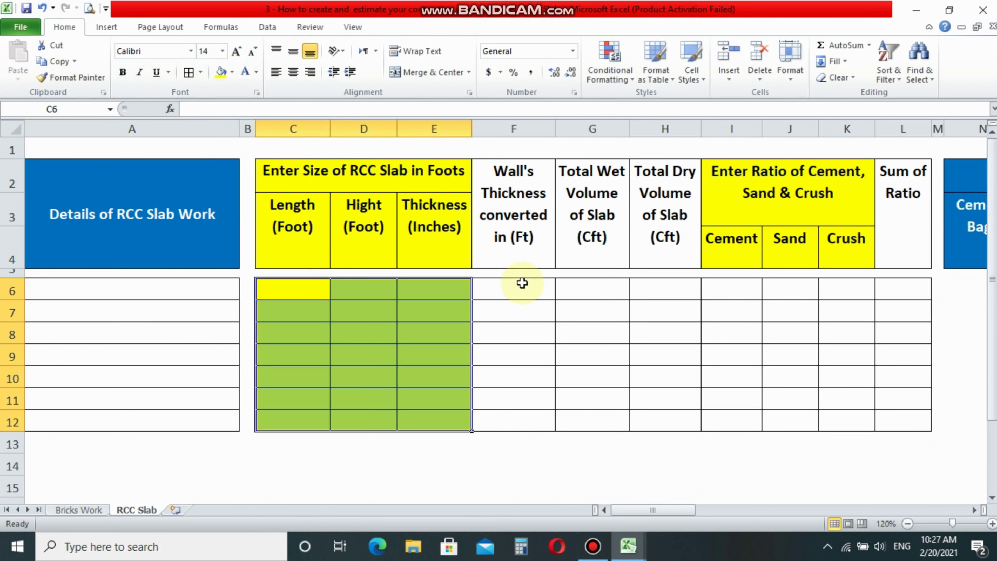
Step: Fill the ratio entry cells I6:K12 yellow and bring the cement estimate columns into view
click(973, 510)
drag(516, 288, 628, 419)
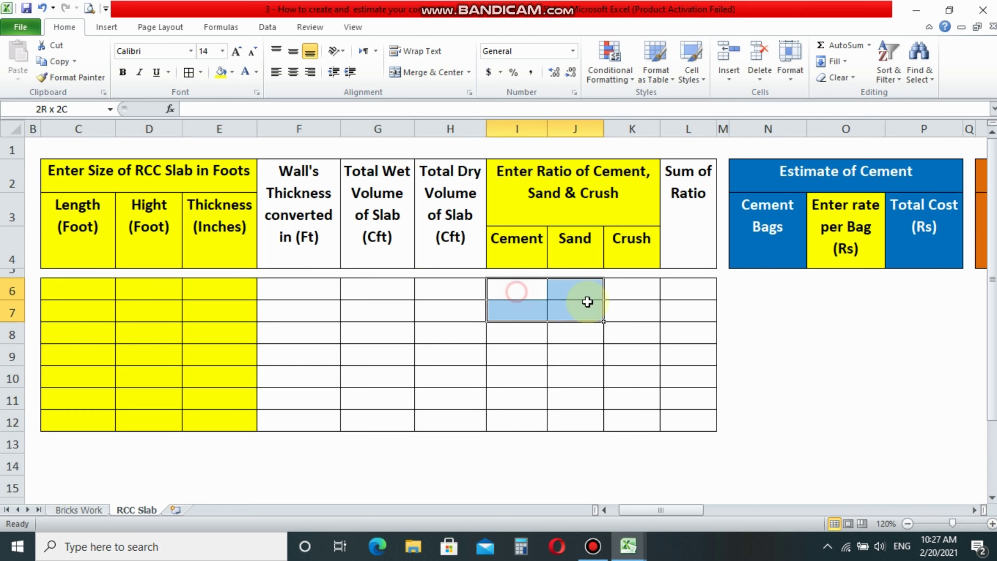
click(220, 72)
click(973, 509)
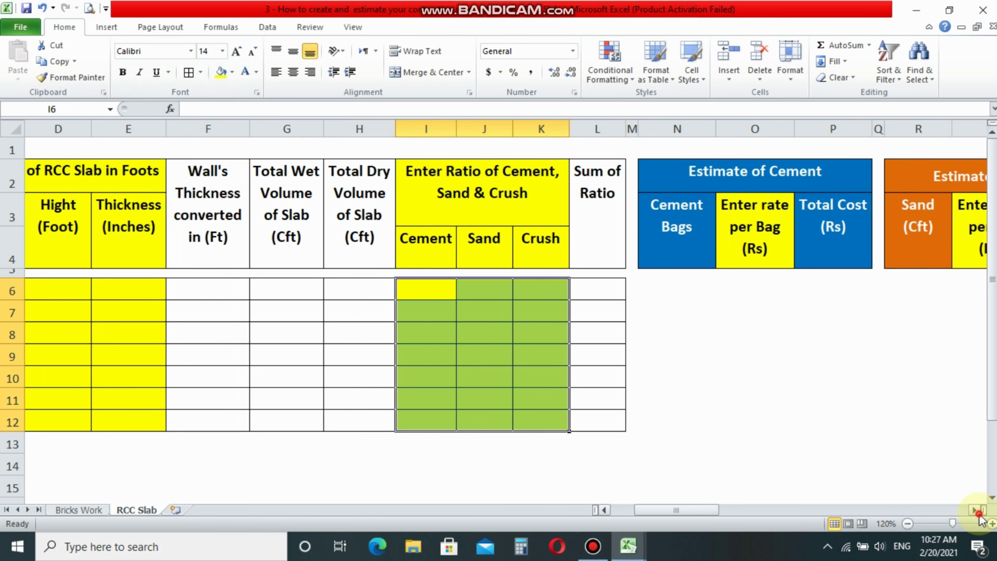
mouse_move(289, 289)
mouse_down()
mouse_move(458, 405)
mouse_move(458, 420)
mouse_up()
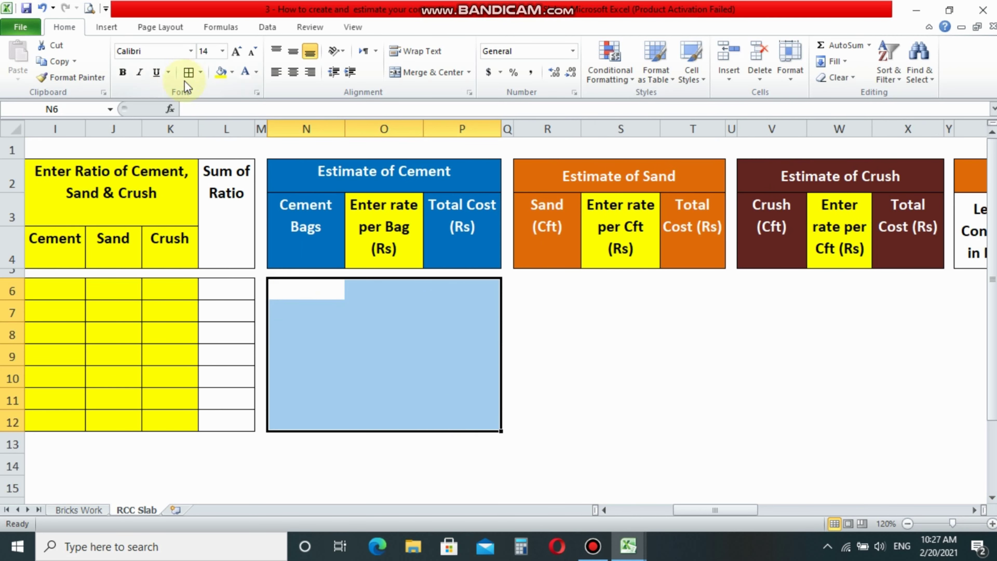
Step: Border the cement table N6:P12, fill rate column O yellow and columns N and P blue
click(188, 72)
drag(305, 292, 306, 420)
drag(358, 290, 387, 414)
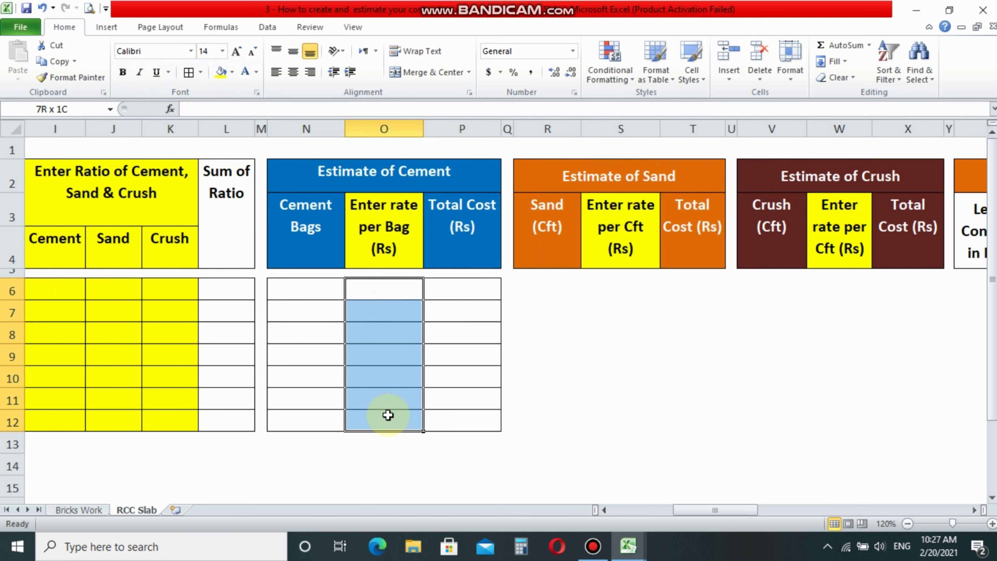
click(220, 72)
drag(291, 289, 304, 412)
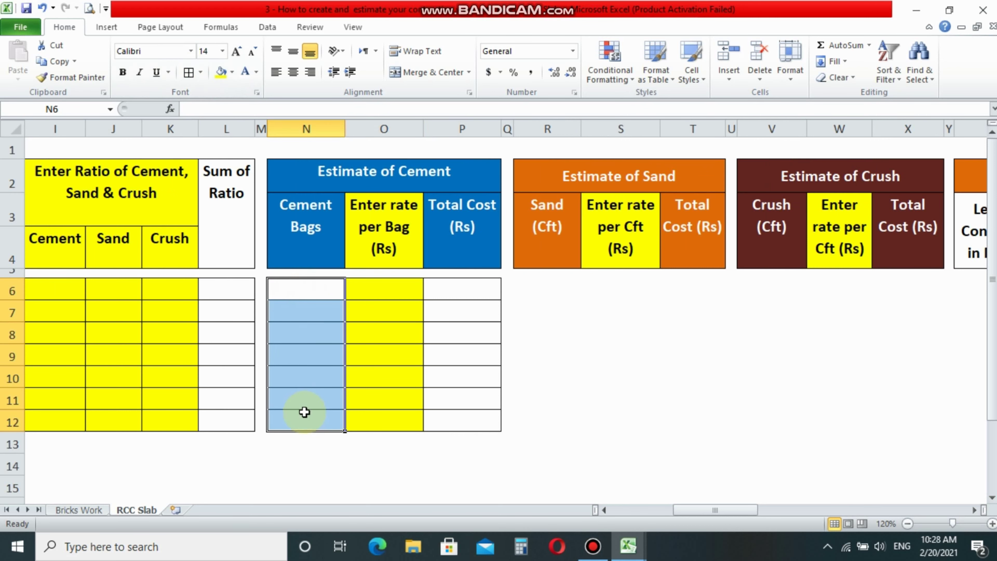
click(231, 72)
click(307, 173)
drag(459, 289, 459, 420)
click(220, 73)
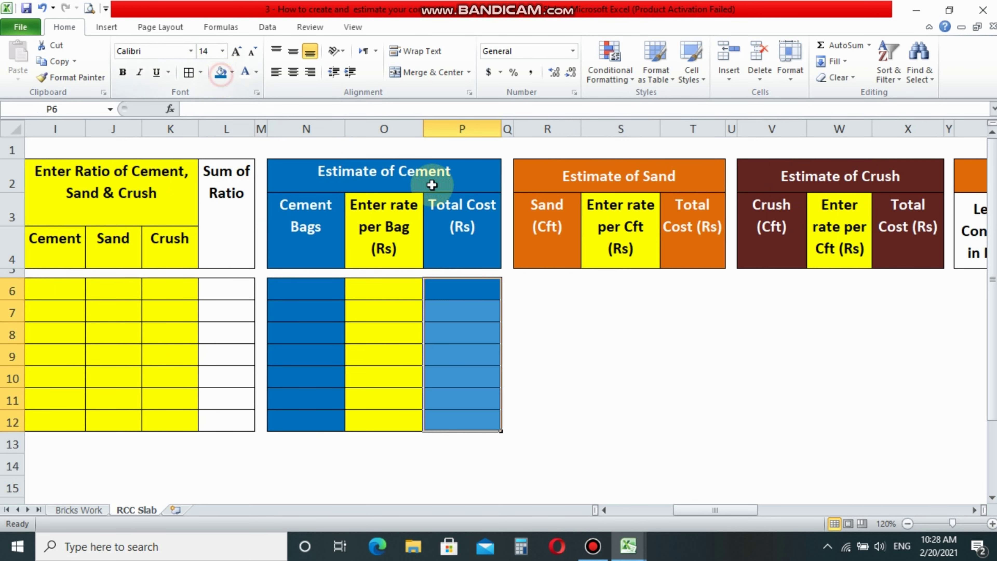
Step: Colour the sand table R6:T12: rate column S yellow, columns R and T orange
drag(560, 288, 687, 420)
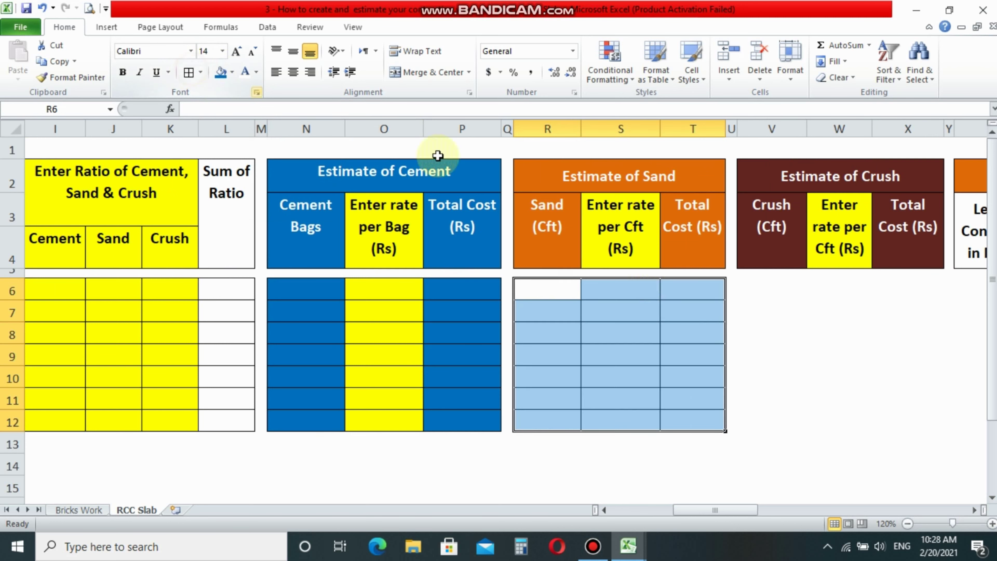
drag(600, 289, 620, 418)
click(233, 78)
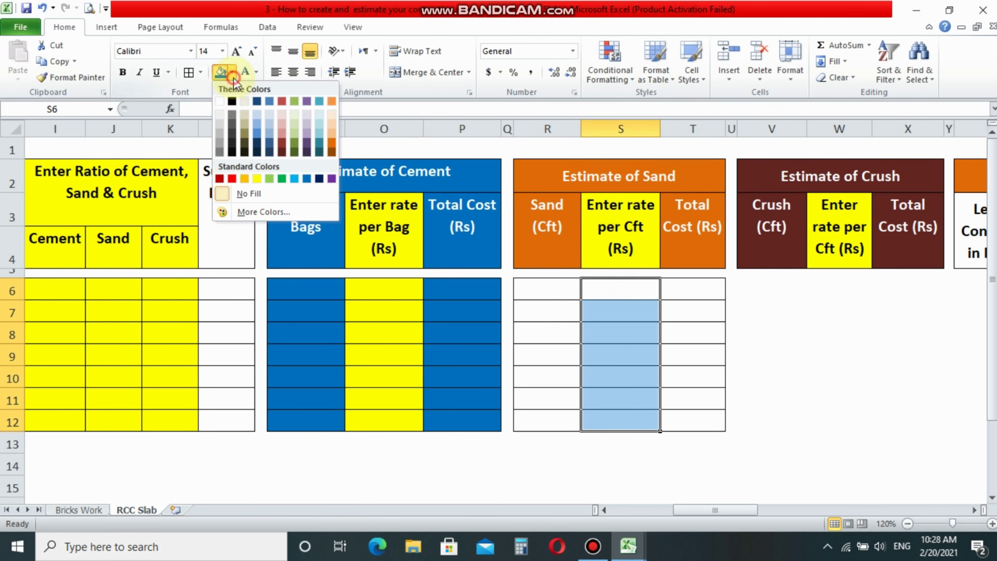
click(257, 179)
drag(546, 289, 546, 410)
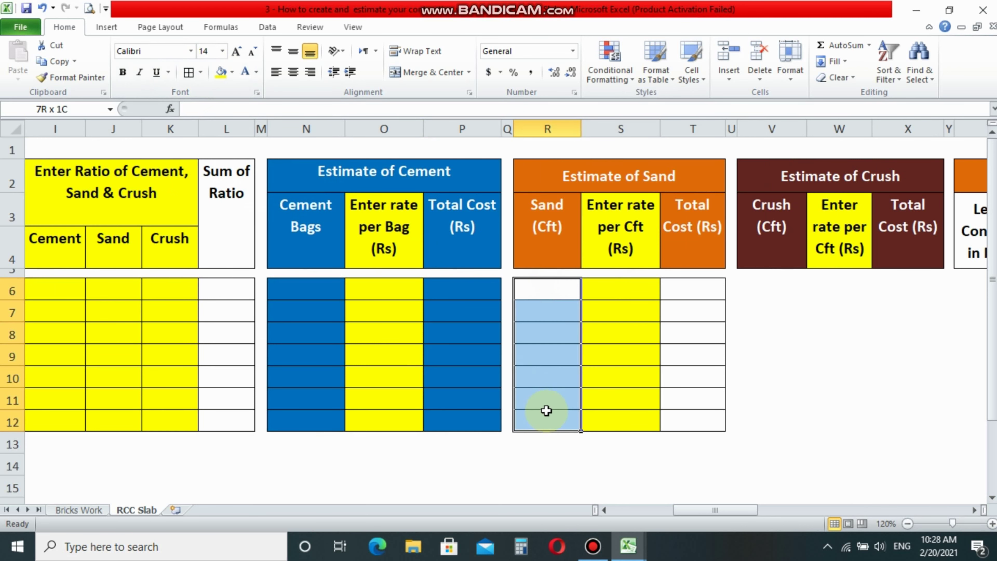
click(232, 72)
click(337, 148)
drag(695, 287, 692, 420)
click(221, 72)
Step: Colour the crush table V6:X12: rate column W yellow, columns V and X dark red
drag(764, 286, 883, 412)
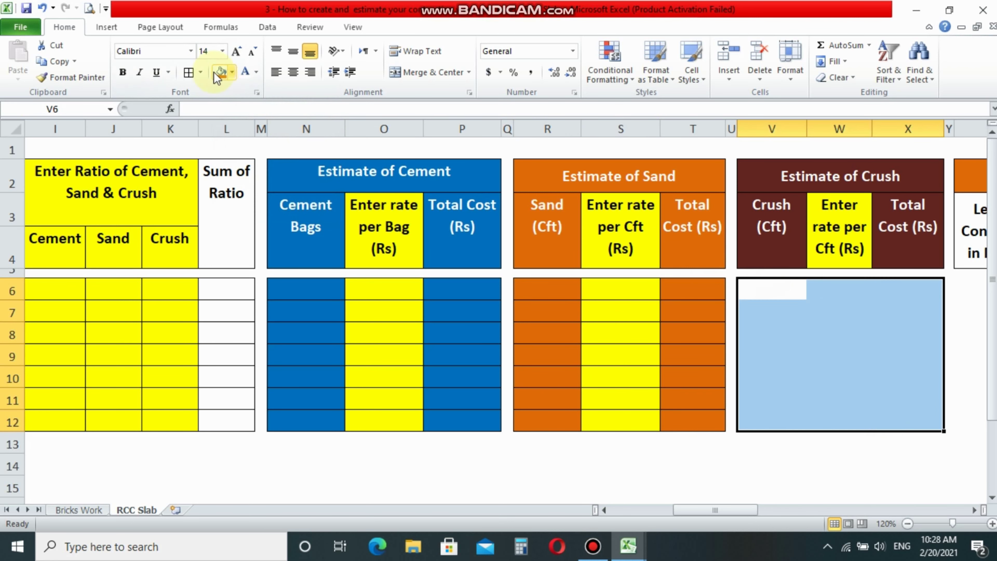
drag(823, 290, 829, 420)
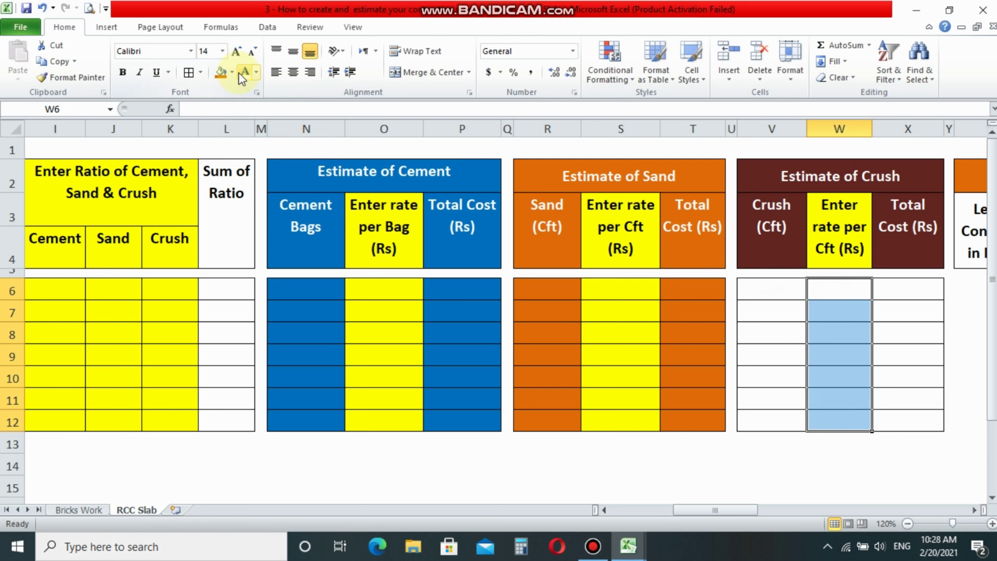
click(256, 72)
click(232, 72)
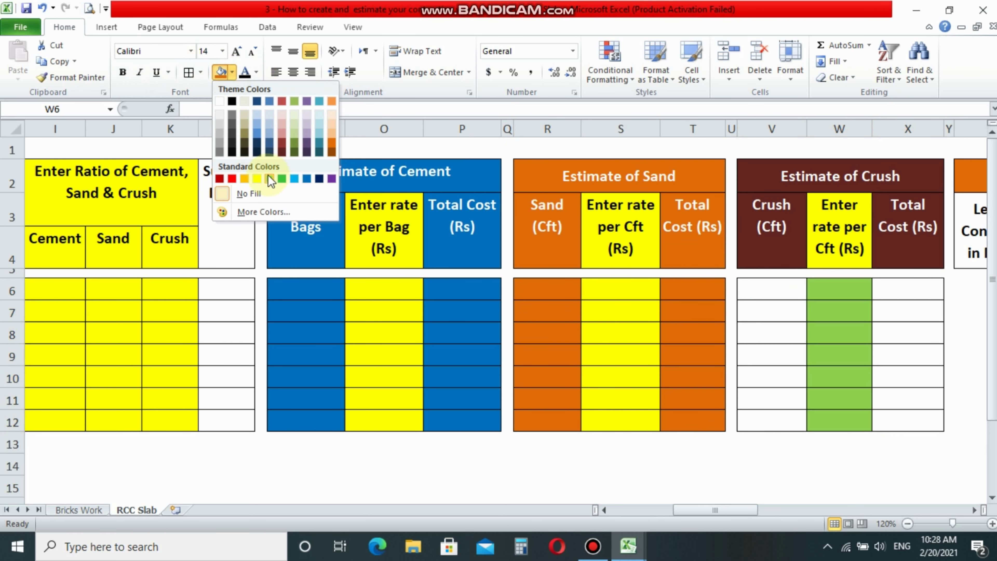
click(257, 178)
drag(745, 291, 769, 420)
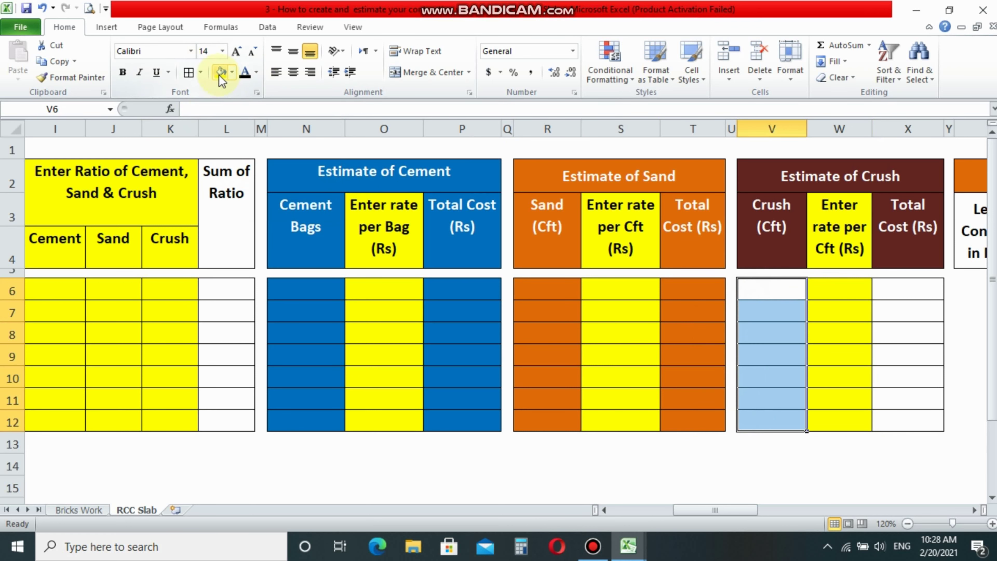
click(231, 72)
click(278, 151)
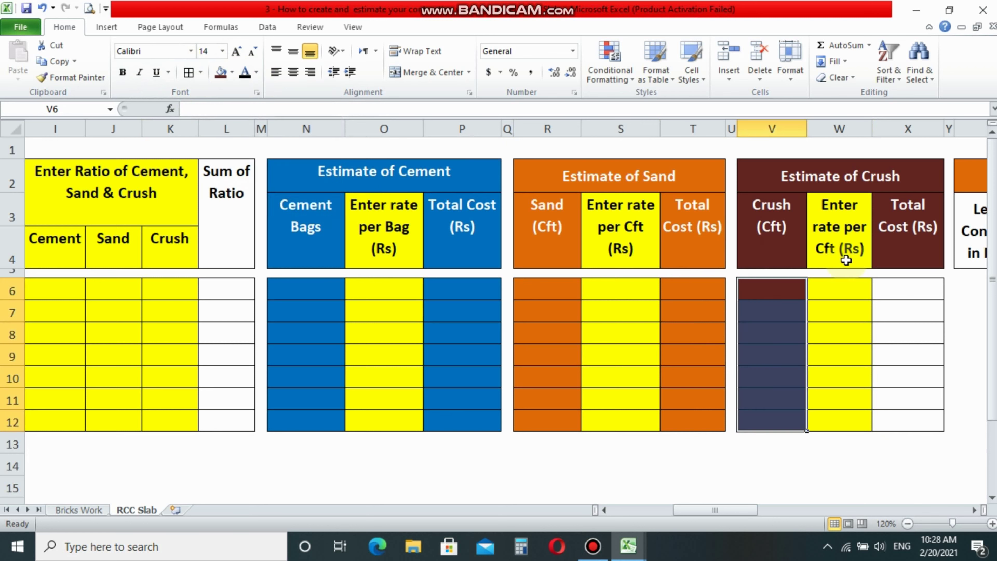
drag(904, 288, 908, 421)
click(221, 72)
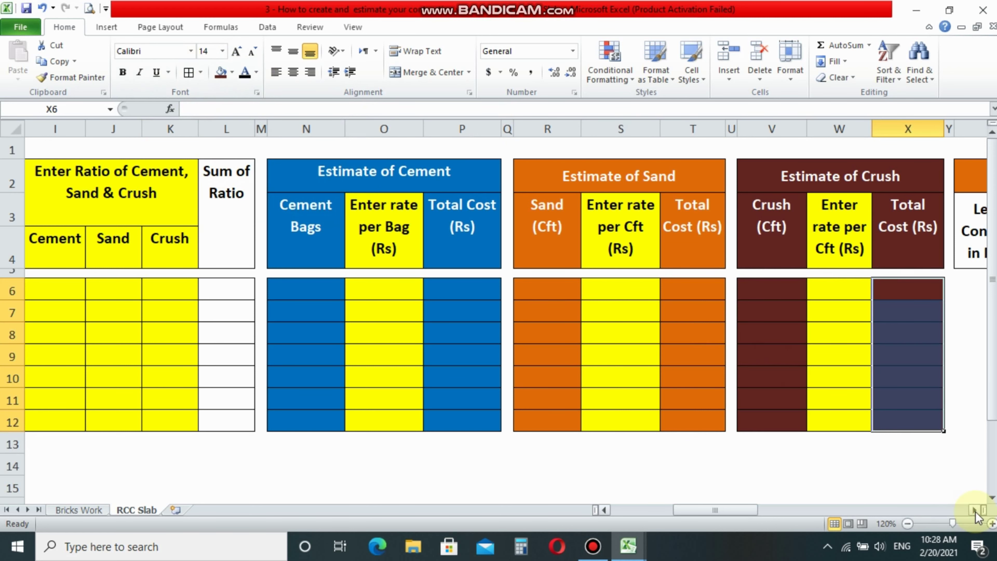
click(975, 510)
mouse_move(251, 291)
mouse_down()
mouse_move(586, 408)
mouse_move(767, 405)
mouse_up()
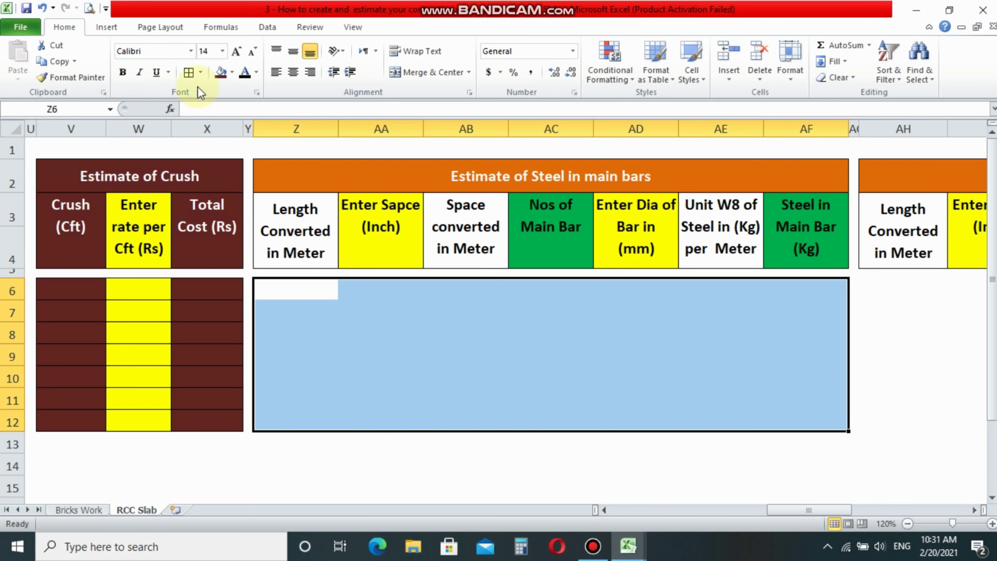
Step: Border the steel main-bar cells and fill the space AA6:AA12 and diameter AD6:AD12 cells yellow
click(189, 72)
drag(376, 290, 376, 419)
click(232, 72)
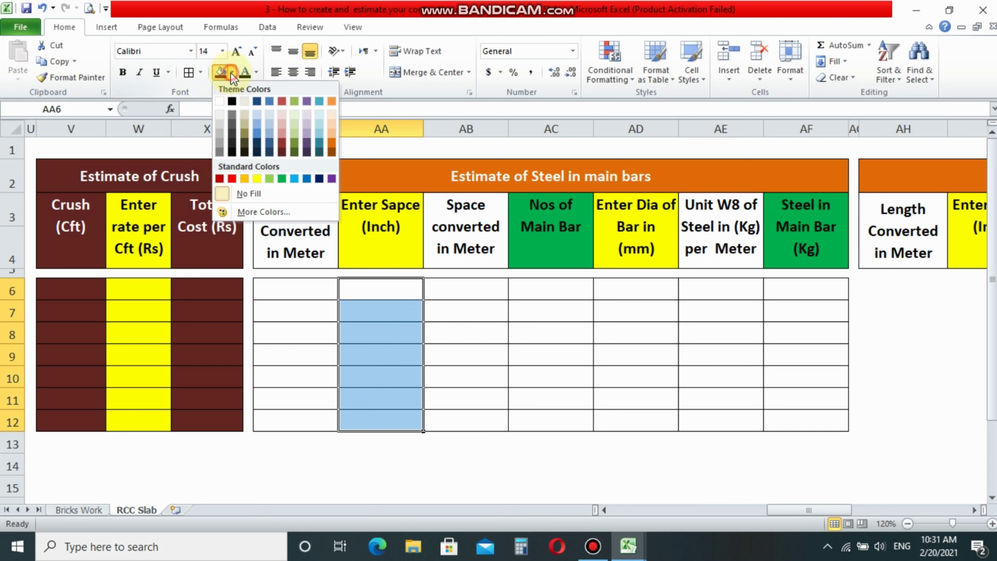
click(261, 171)
click(540, 294)
drag(541, 294, 543, 428)
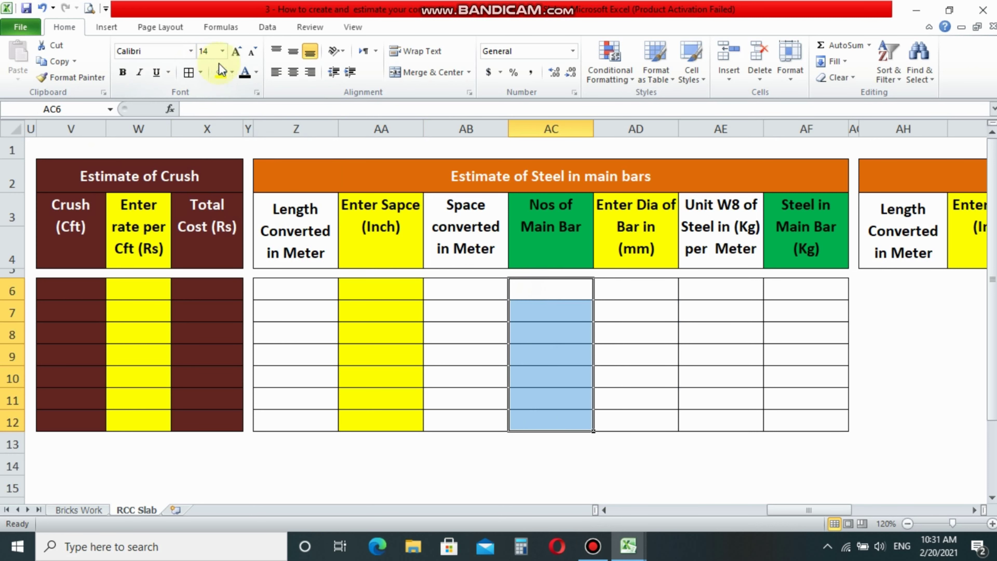
mouse_move(619, 292)
mouse_down()
mouse_move(645, 387)
mouse_move(635, 420)
mouse_up()
click(221, 73)
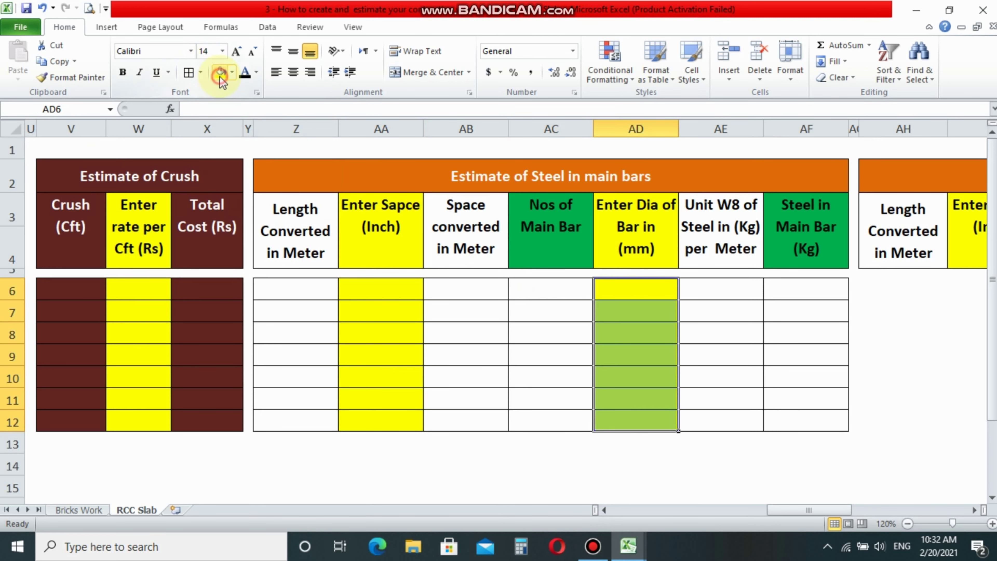
Step: Fill the Nos of Main Bar and Steel in Main Bar cells green
drag(567, 287, 565, 411)
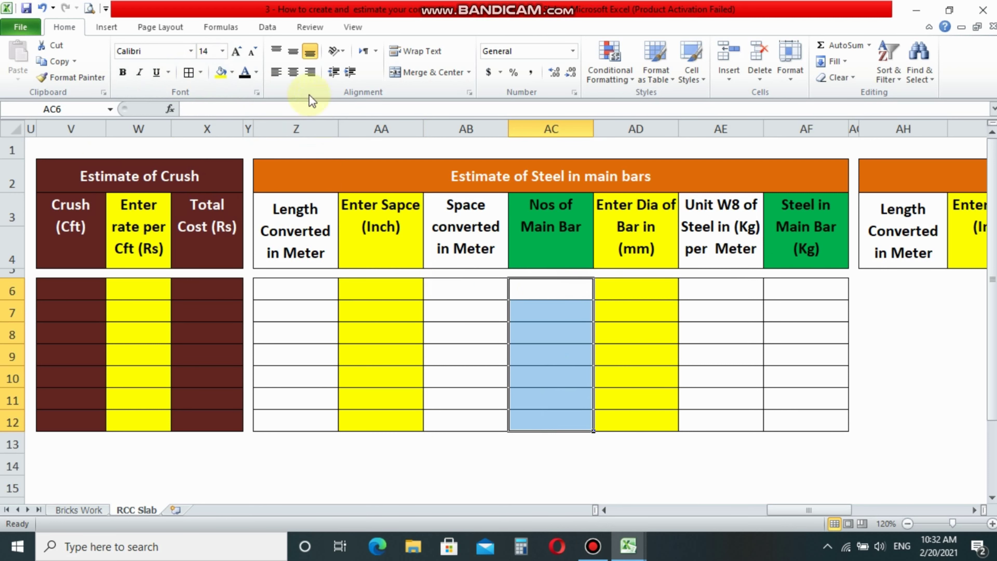
click(230, 78)
click(281, 180)
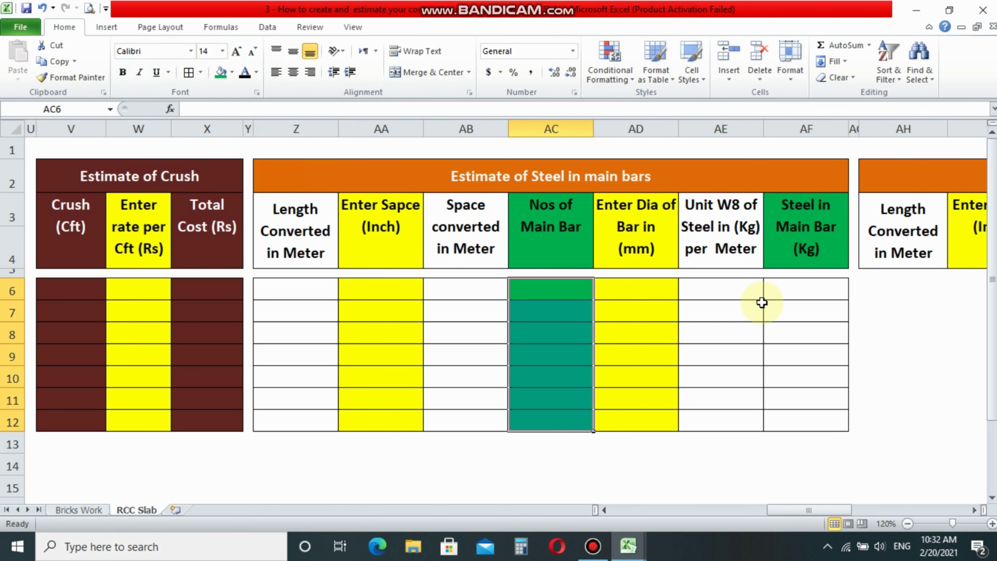
drag(787, 289, 799, 415)
click(218, 74)
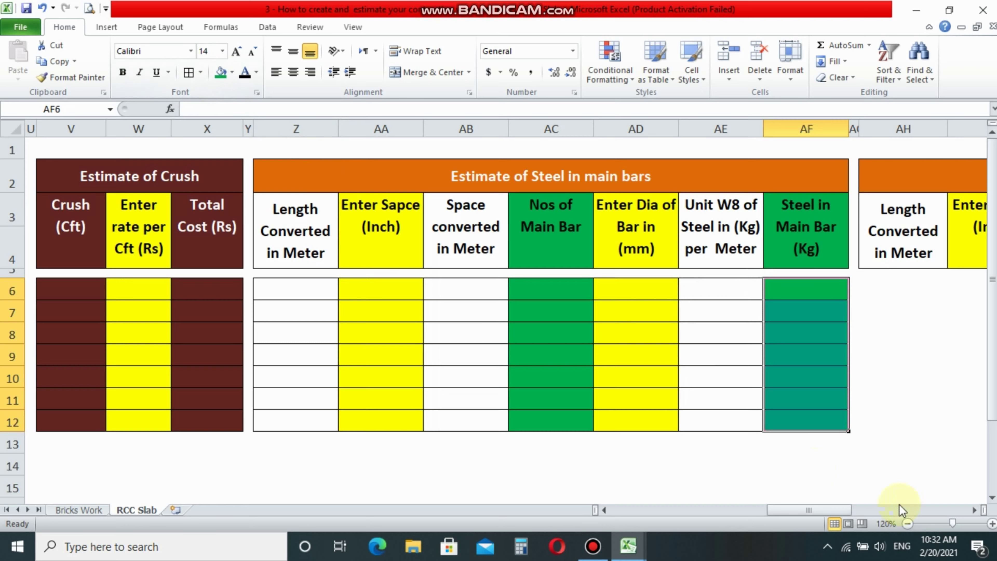
click(974, 509)
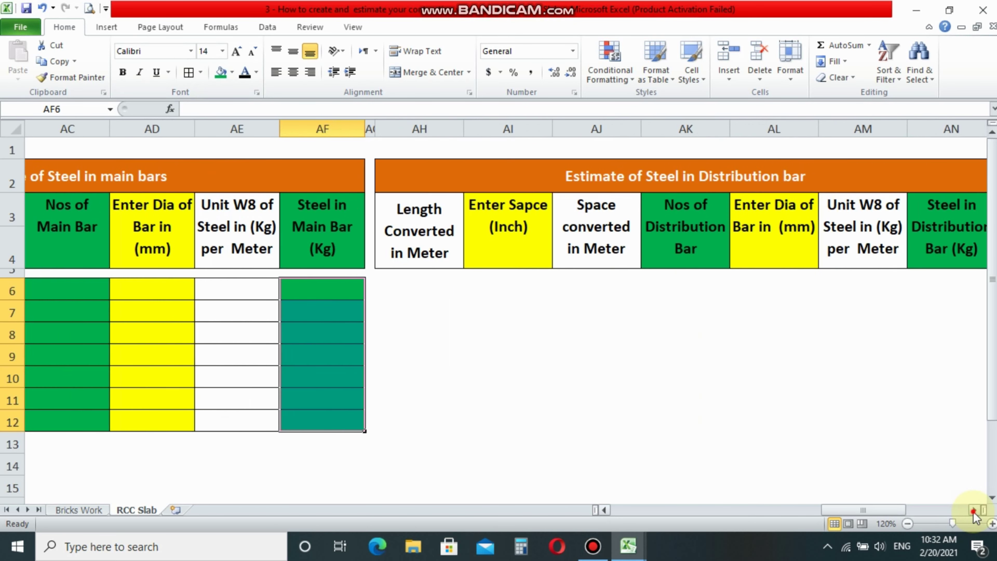
Step: Border the distribution-bar cells AH6:AN12 and fill the bar-count and steel columns green
drag(243, 290, 781, 418)
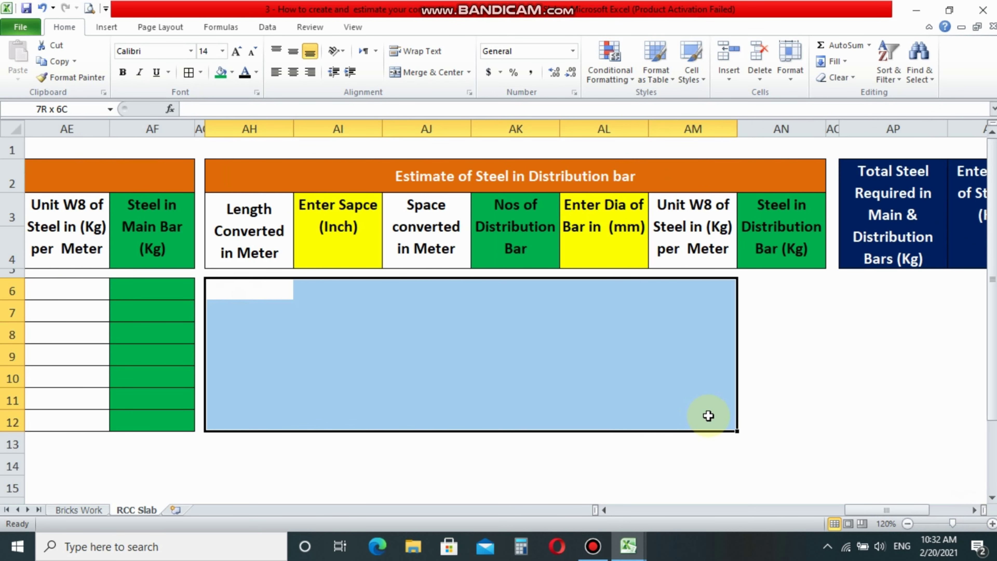
click(185, 74)
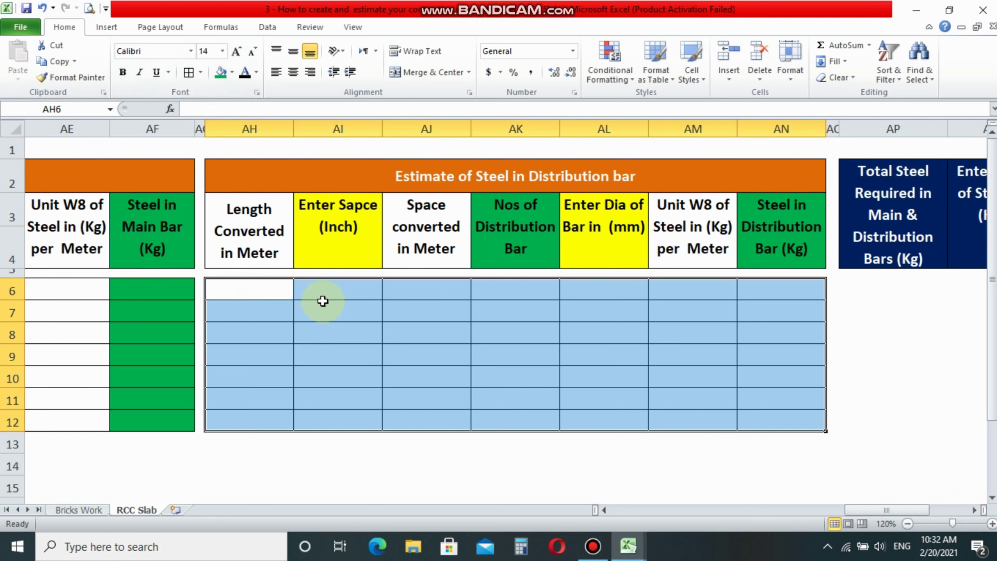
drag(329, 289, 332, 421)
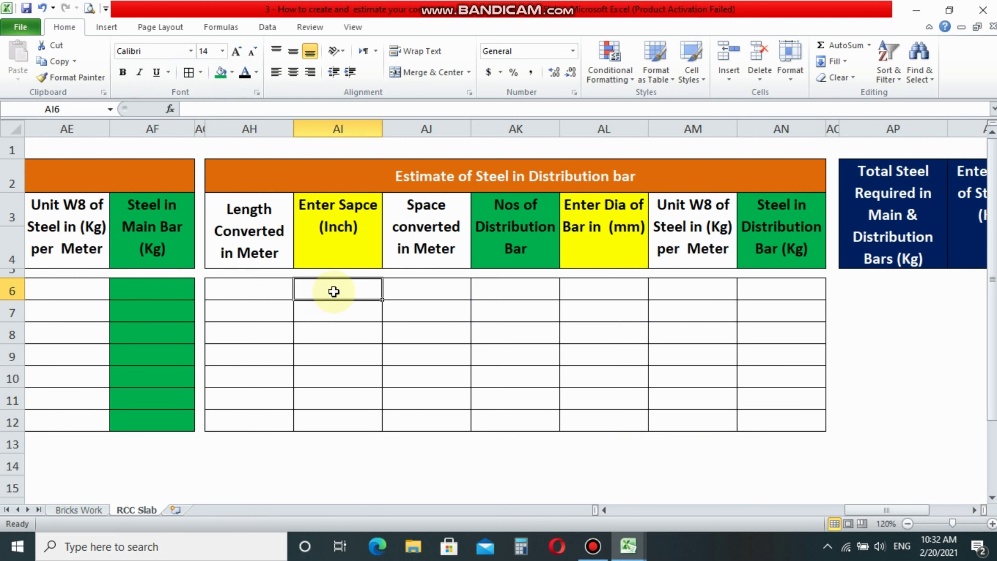
click(235, 78)
click(500, 290)
drag(500, 289, 512, 422)
click(221, 72)
drag(766, 287, 772, 418)
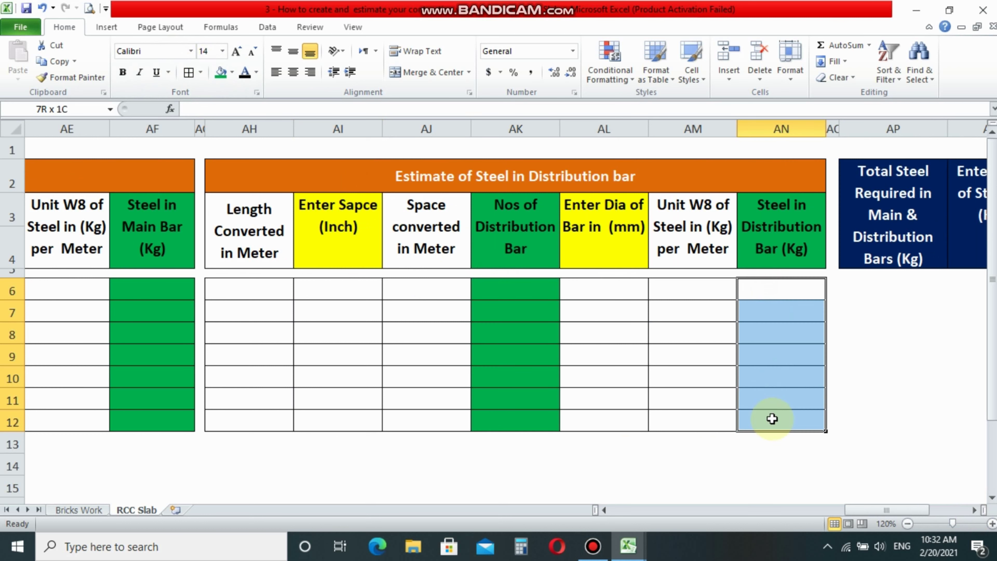
click(222, 74)
Step: Fill the space cells AI6:AI12 and bar diameter cells AL6:AL12 yellow
drag(330, 287, 336, 400)
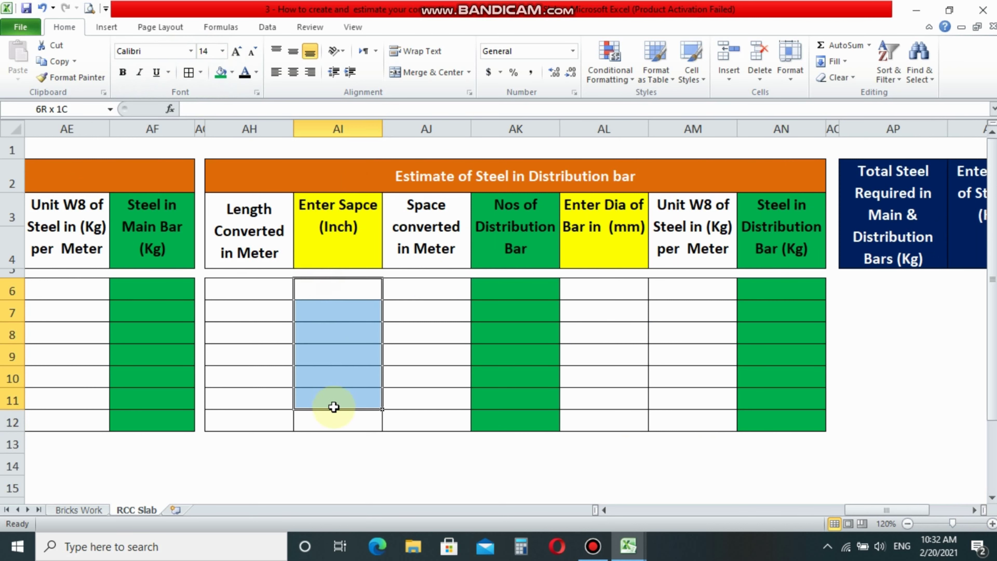
click(234, 72)
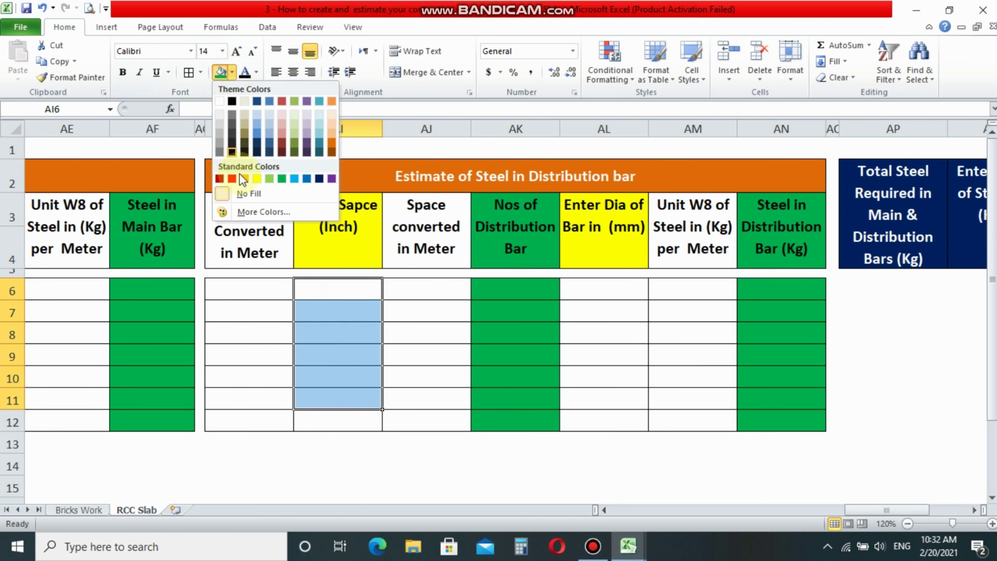
click(259, 180)
click(335, 424)
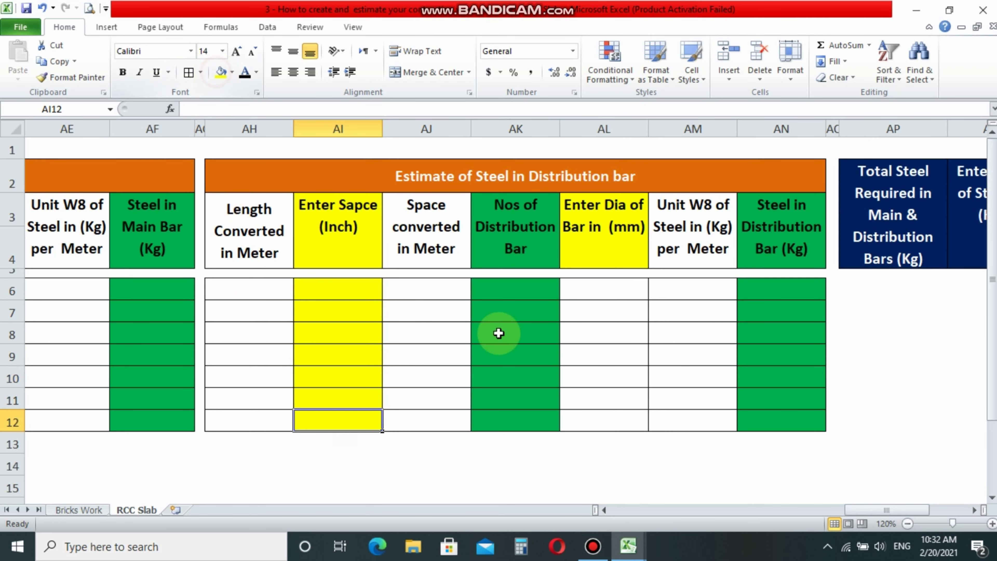
drag(583, 287, 596, 416)
click(221, 72)
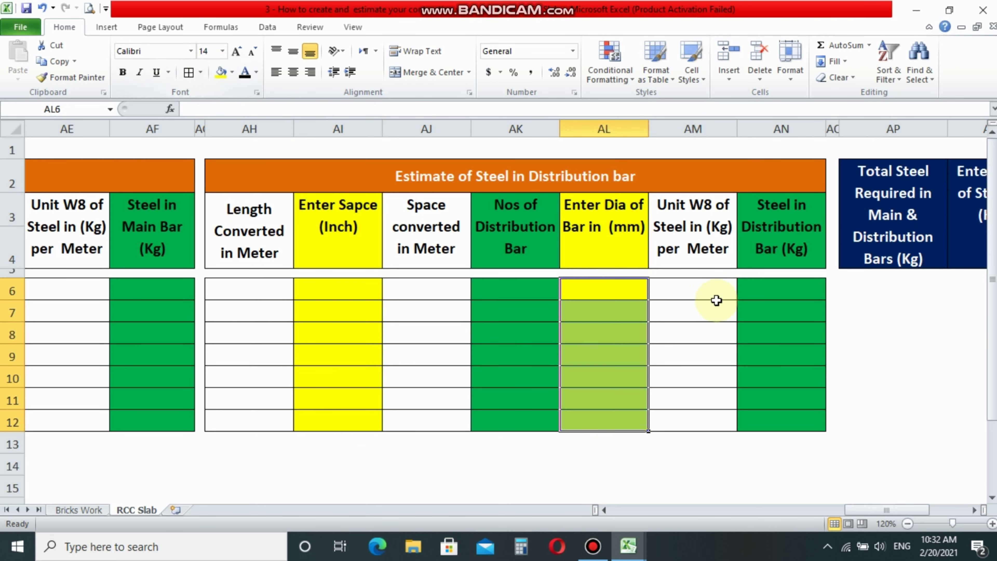
click(715, 306)
scroll(977, 534, right, 5)
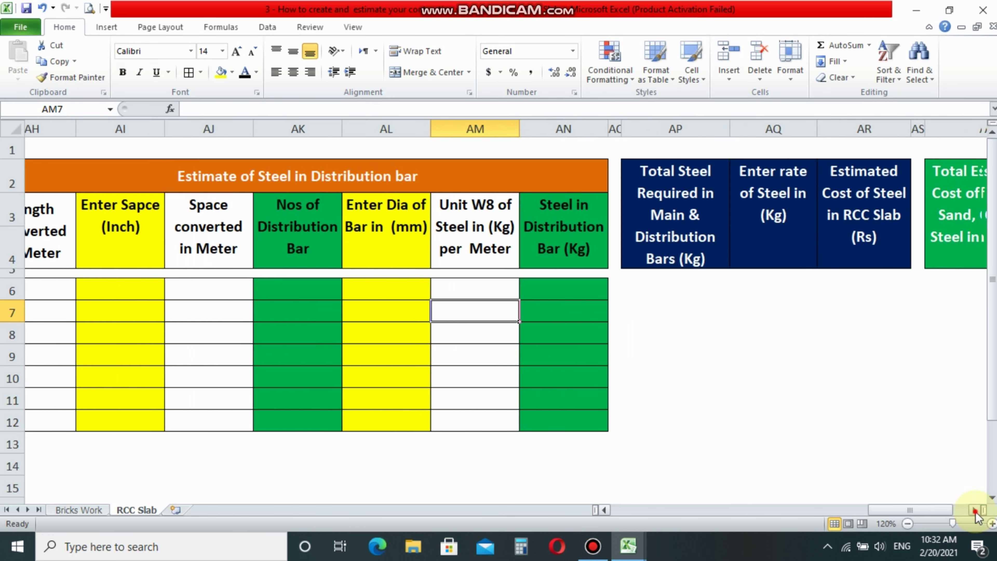
Step: Border AP6:AR12 and fill the rate header AQ2 and rate cells AQ6:AQ12 yellow
mouse_move(539, 299)
mouse_down()
mouse_move(612, 325)
mouse_move(690, 413)
mouse_up()
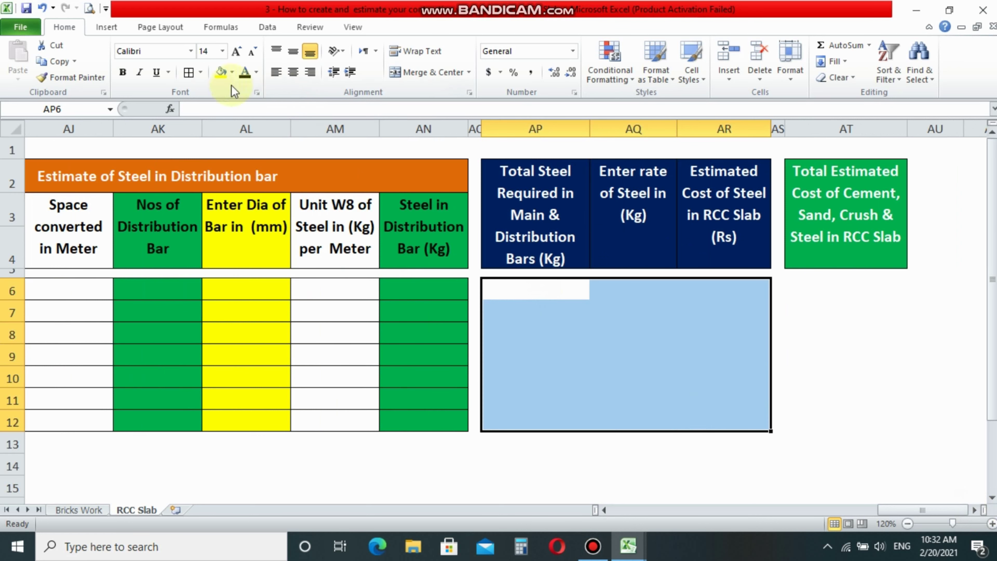
click(190, 73)
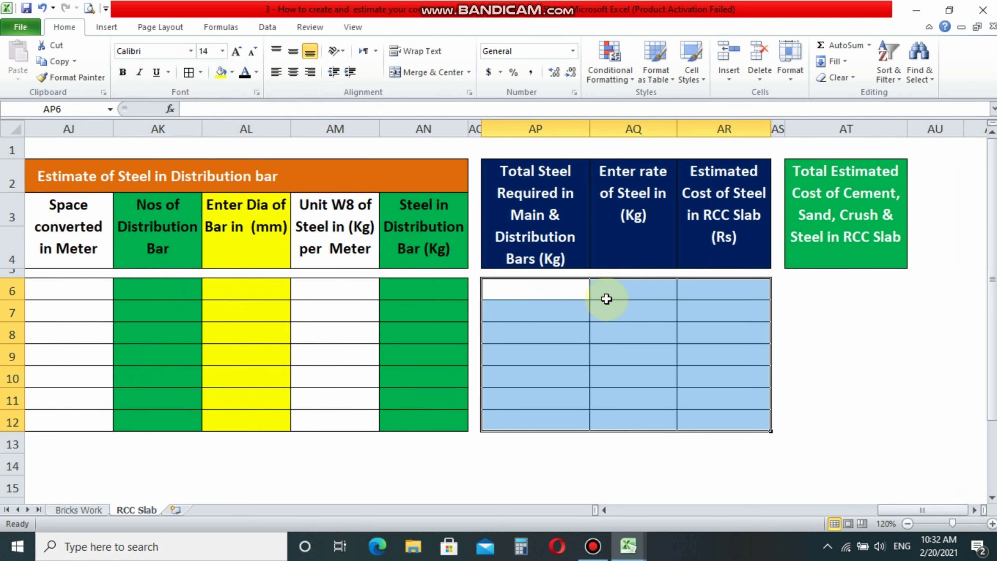
click(615, 224)
click(220, 72)
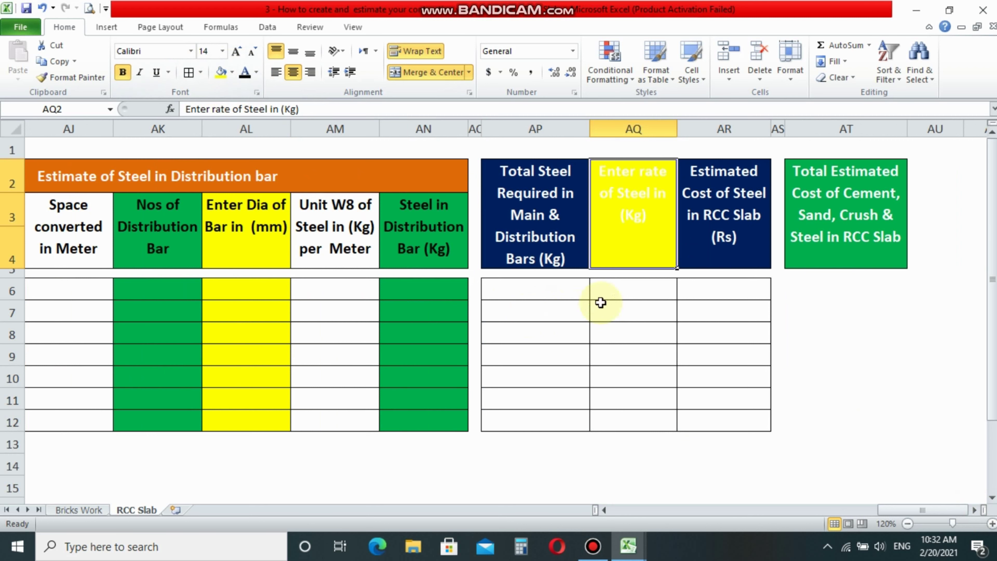
drag(611, 295, 612, 414)
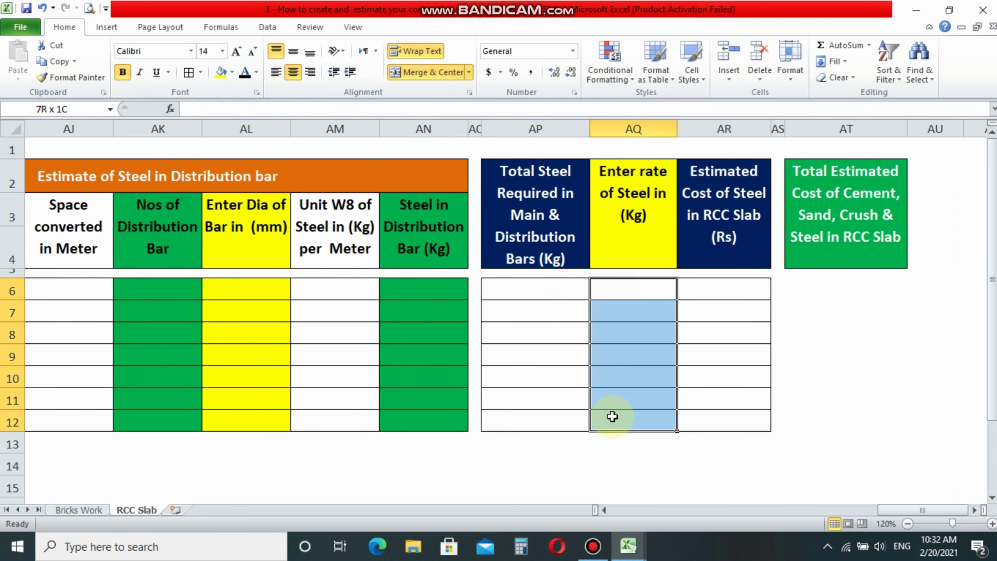
click(221, 74)
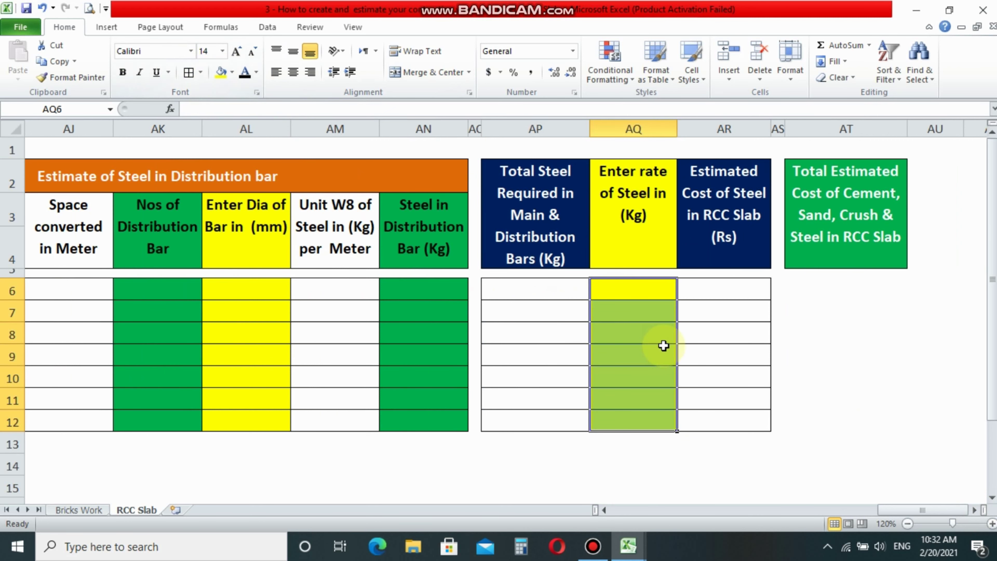
Step: Fill the total steel AP6:AP12 and cost AR6:AR12 cells dark blue with white text
drag(538, 290, 529, 414)
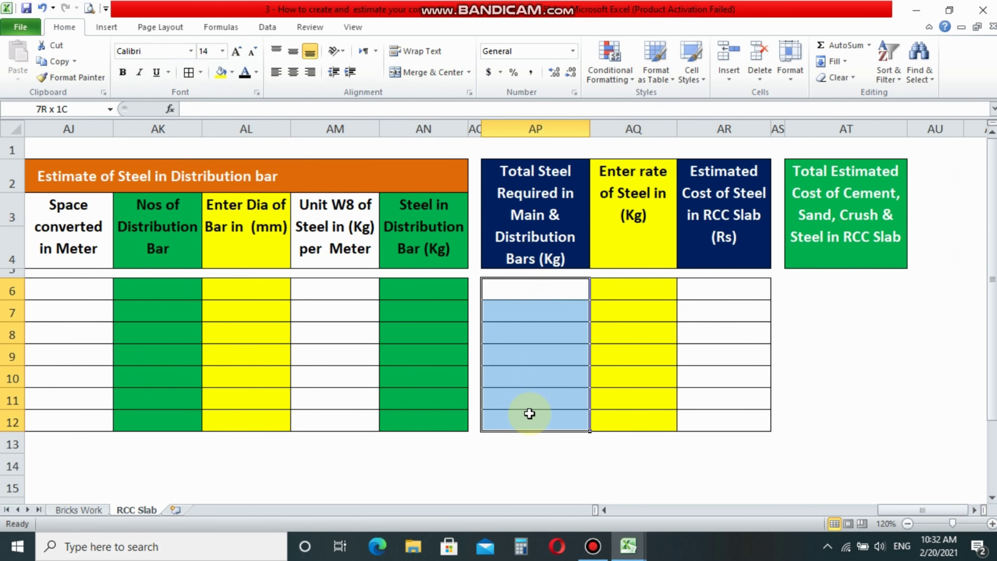
click(255, 72)
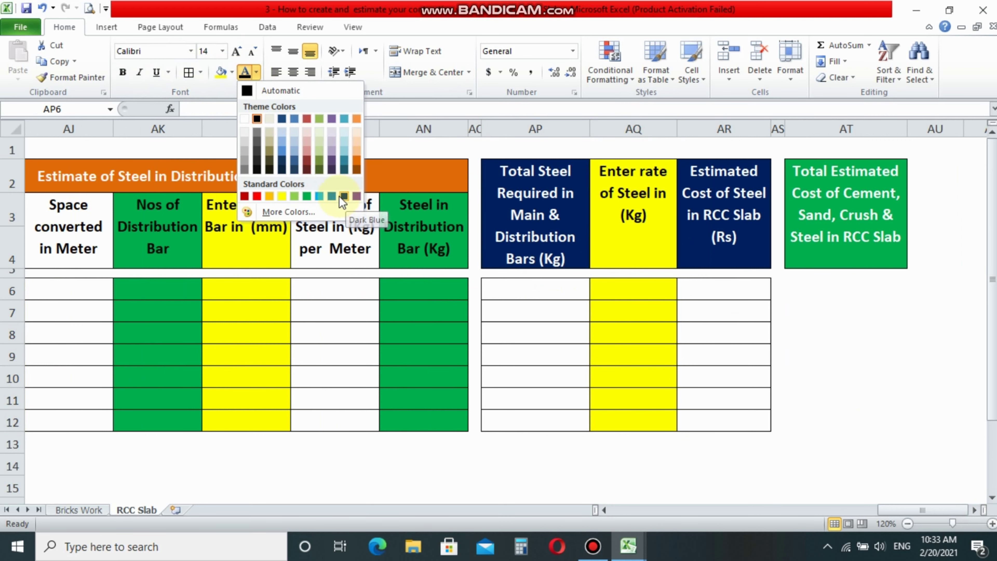
click(339, 196)
click(231, 74)
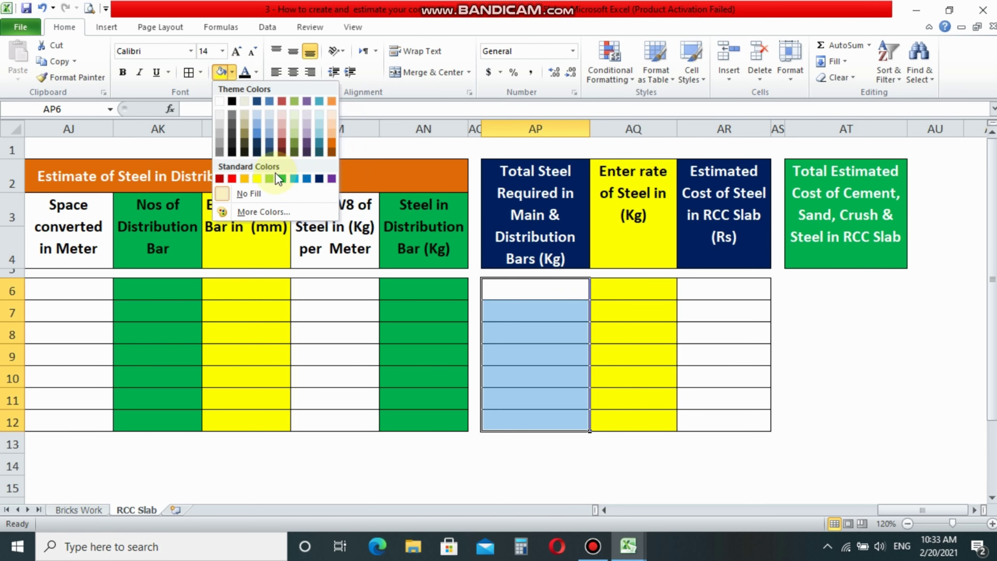
click(319, 178)
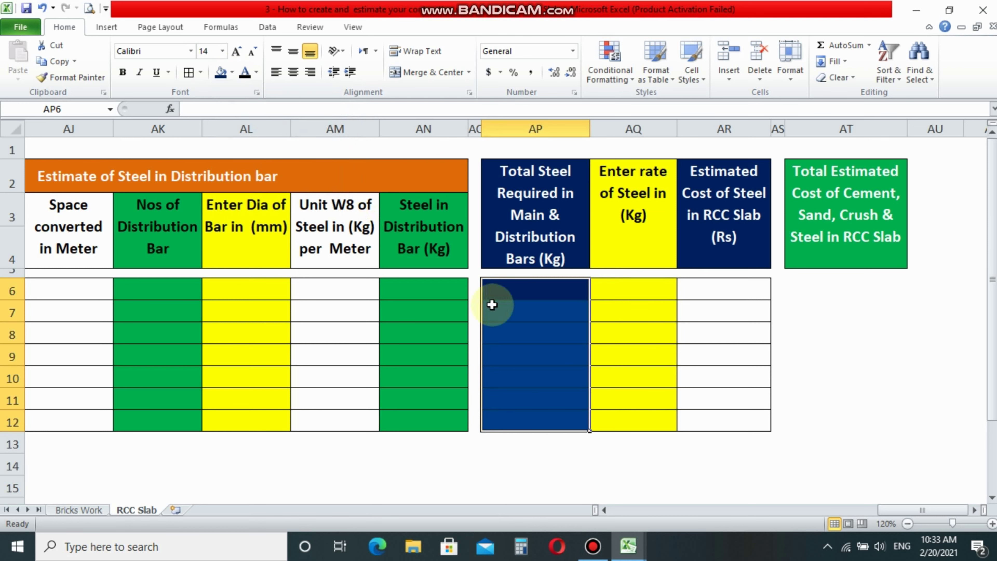
click(256, 73)
click(245, 122)
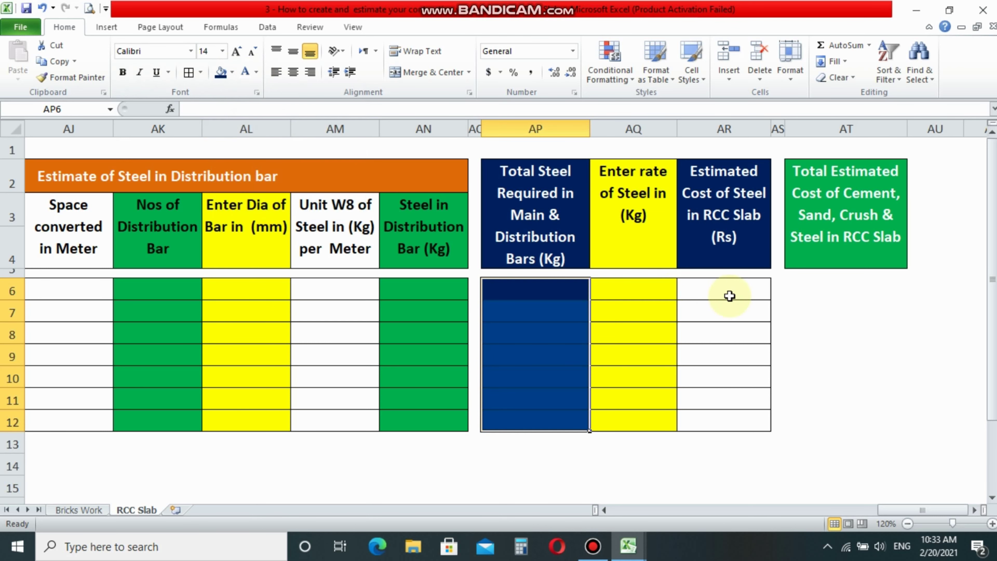
drag(725, 293, 725, 422)
click(222, 72)
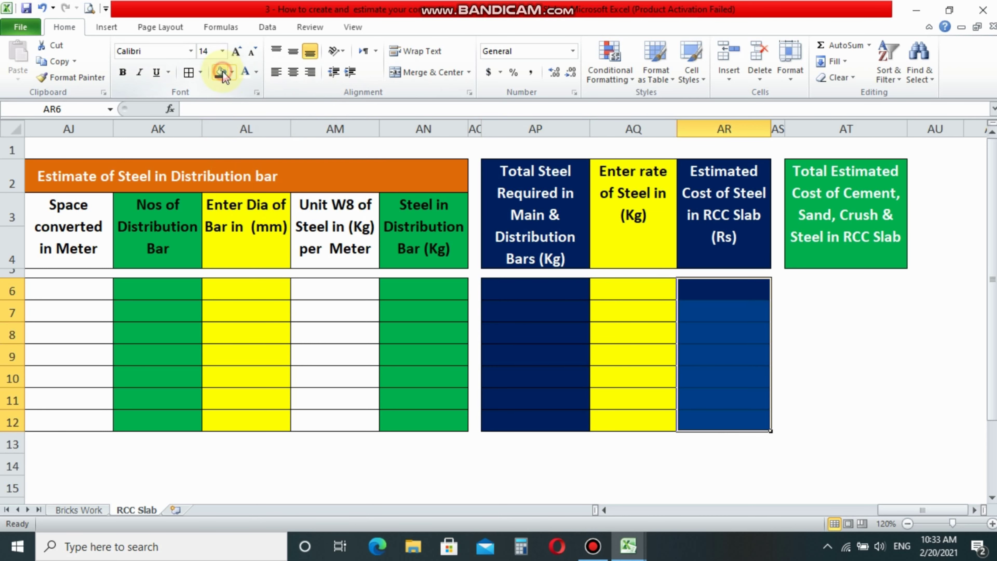
click(540, 311)
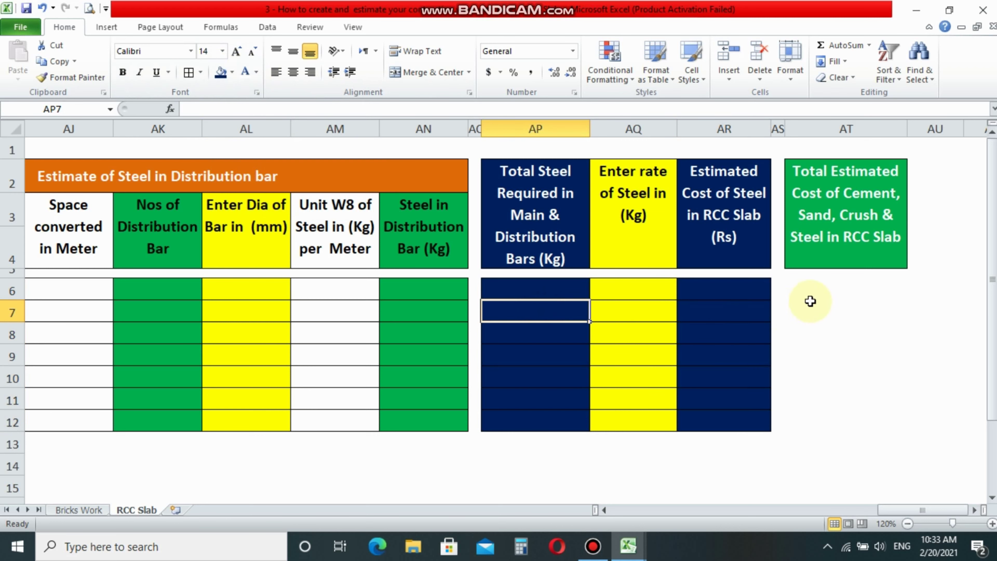
Step: Re-border the grand-total cells AT6:AT12 with all borders and fill them green
drag(810, 293, 814, 422)
click(203, 72)
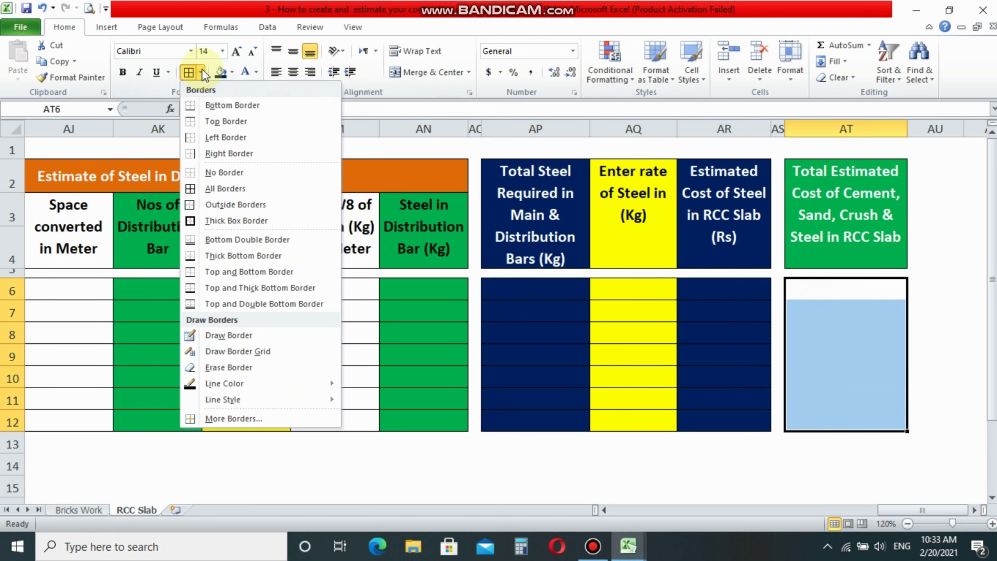
click(194, 172)
click(200, 72)
click(196, 186)
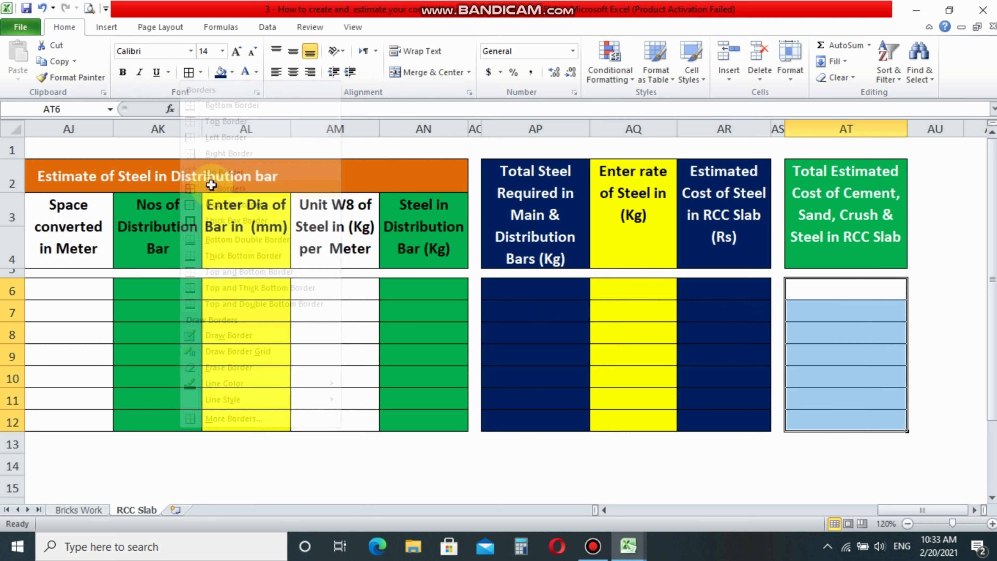
click(233, 73)
click(279, 177)
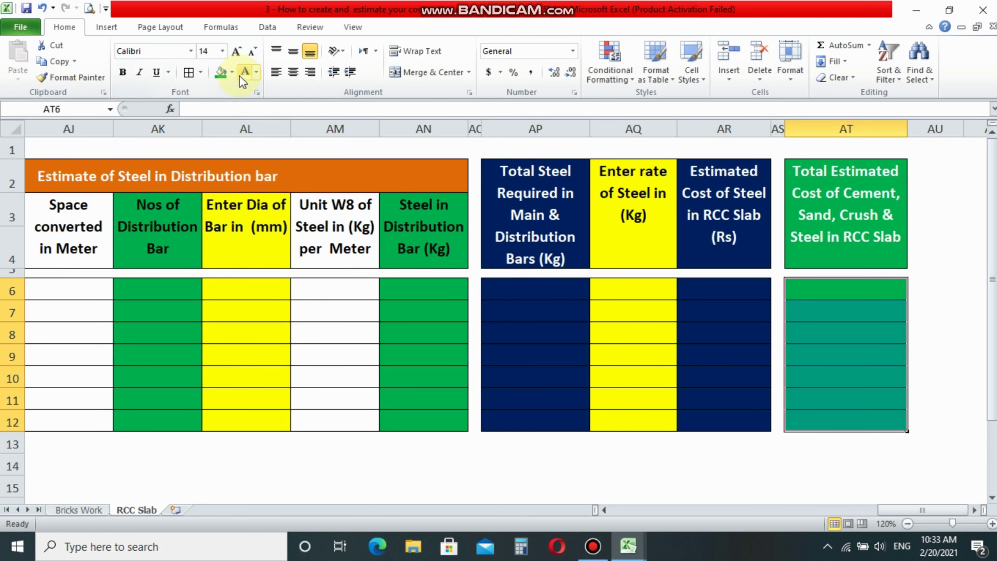
click(618, 391)
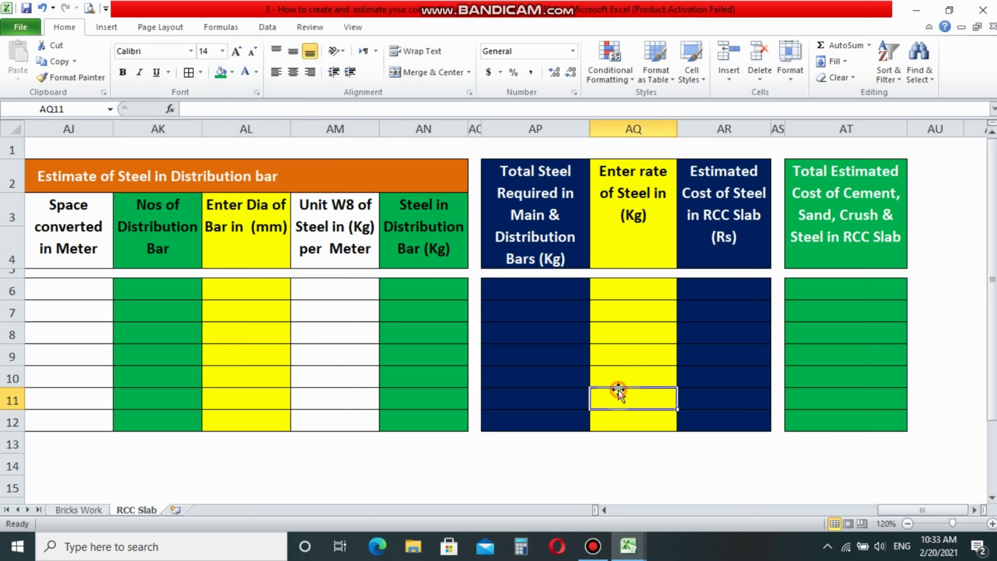
drag(903, 510, 633, 509)
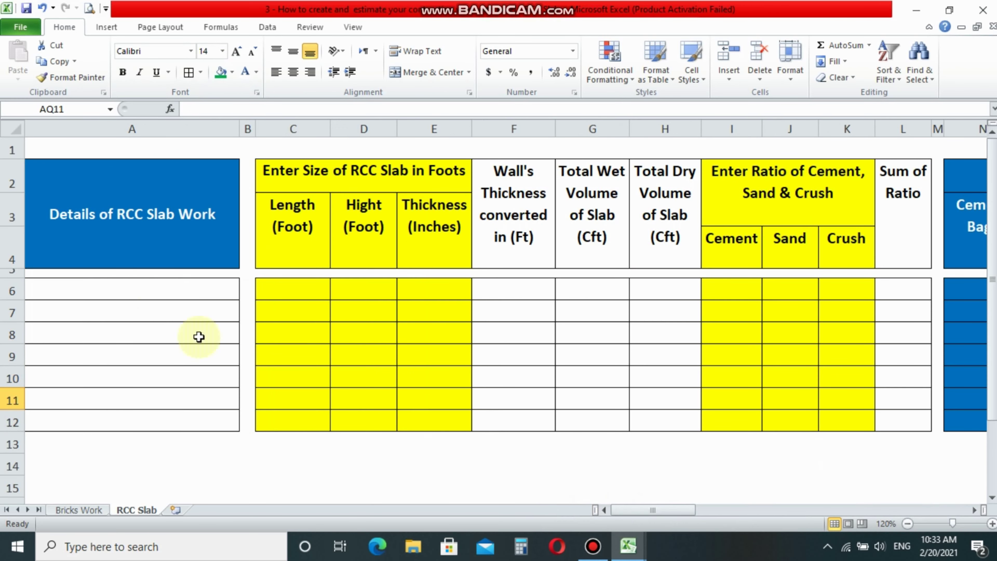
Step: Enter the description 'RCC Slab for Room-1' in A6
click(114, 285)
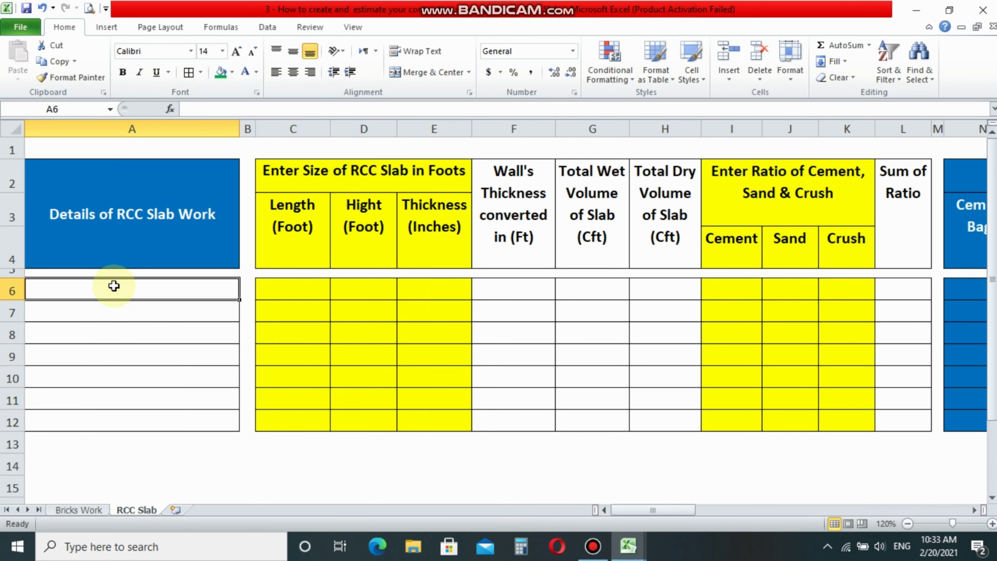
text(RCC Slab for Room-1`)
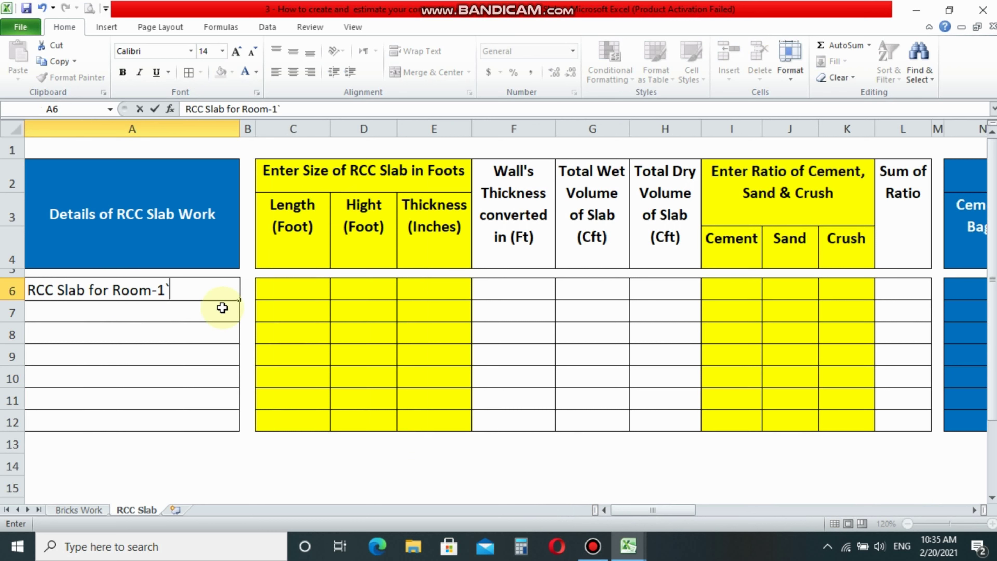
key(BackSpace)
key(Tab)
Step: Enter length 14, height 14 and thickness 6 in C6:E6 and centre C6:E12
key(Tab)
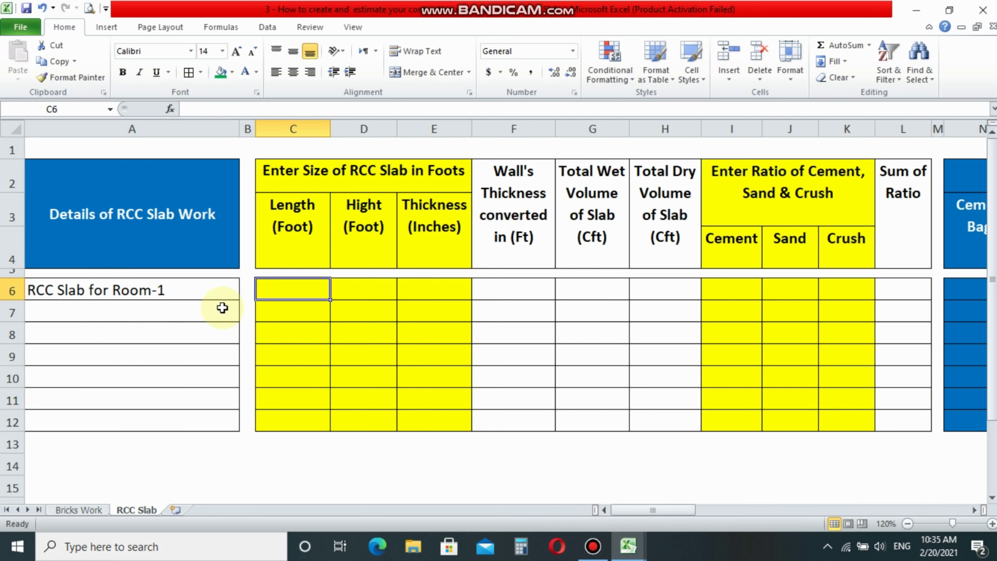
text(14)
key(Tab)
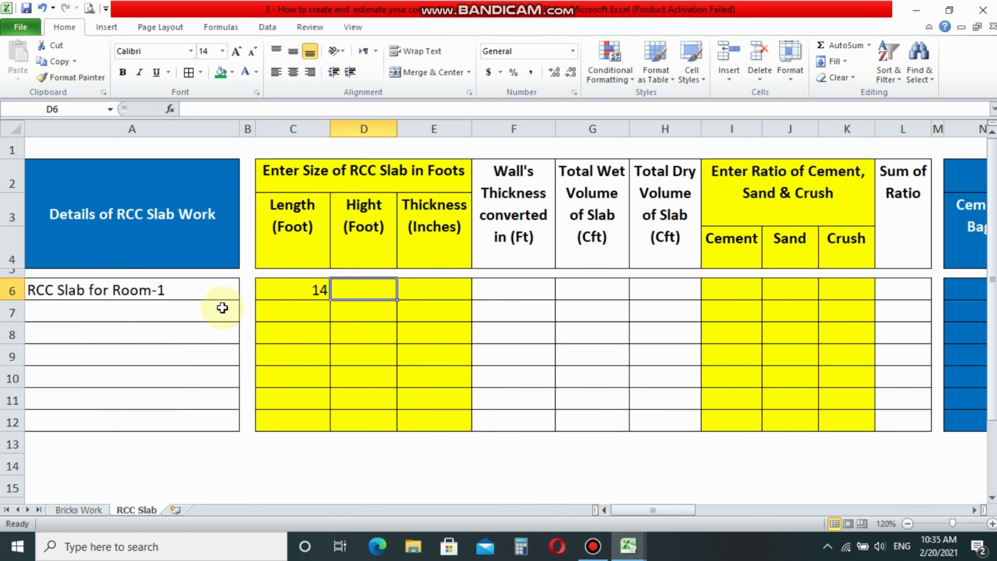
text(14)
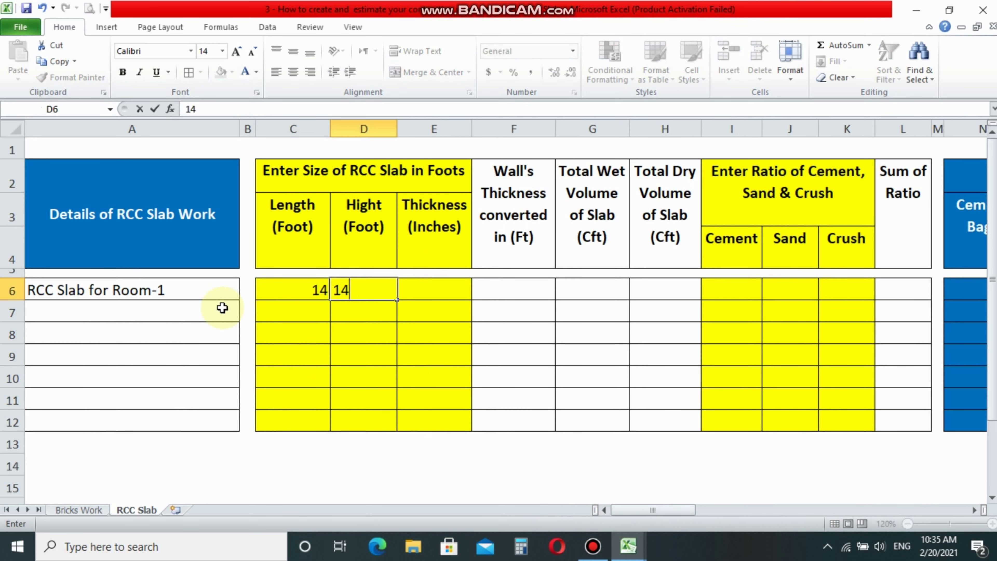
key(Tab)
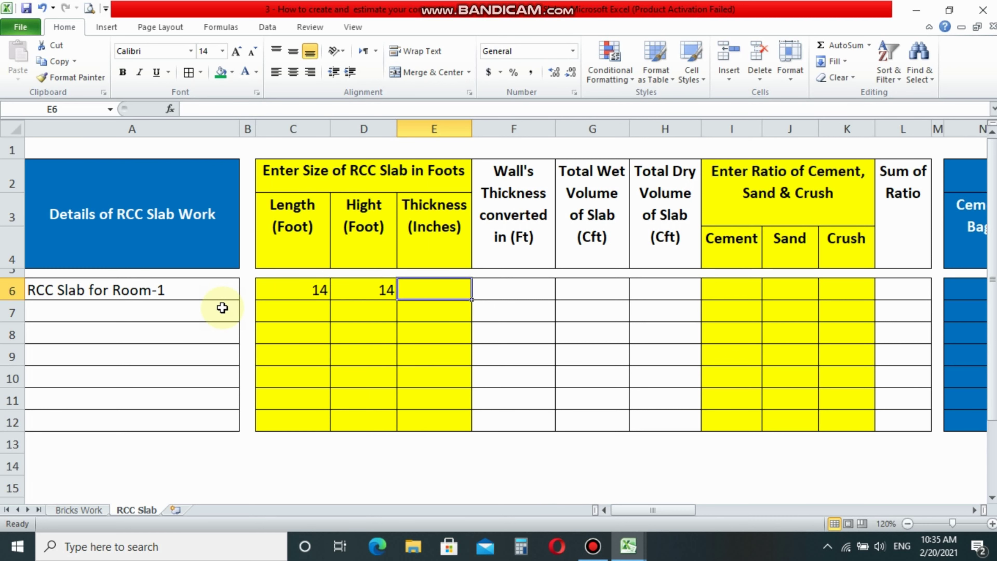
text(9)
key(Tab)
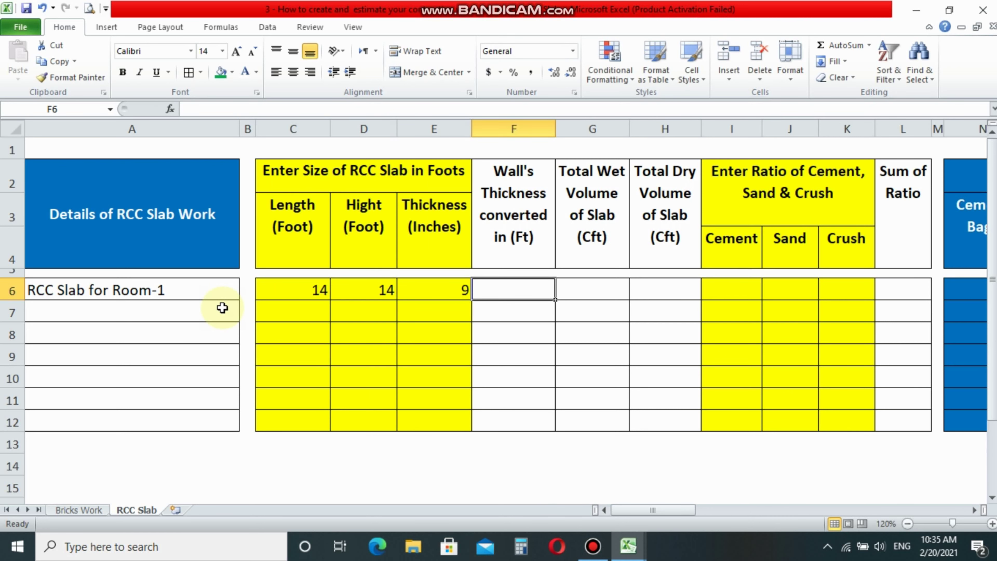
click(428, 293)
text(6)
key(Tab)
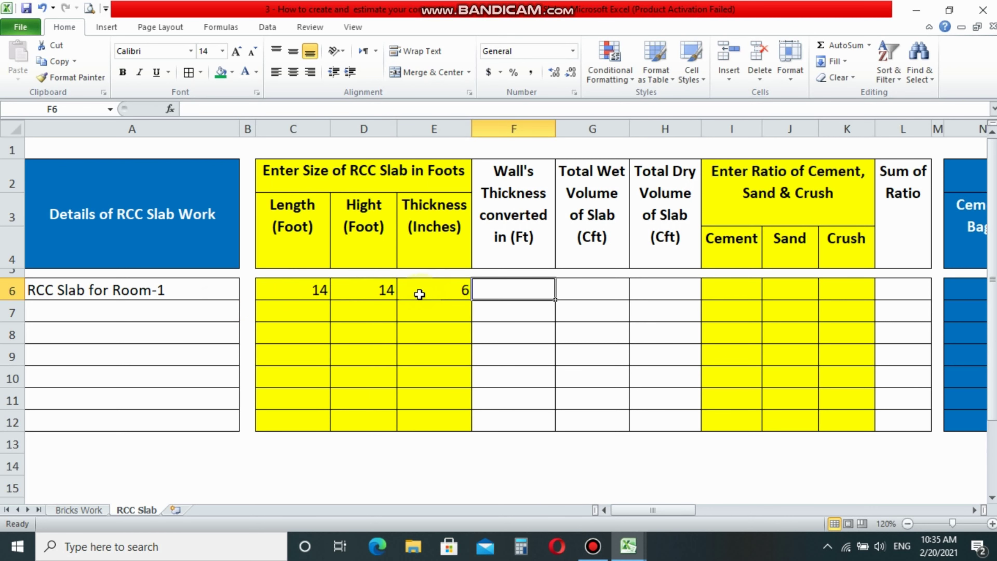
drag(281, 290, 407, 420)
click(290, 72)
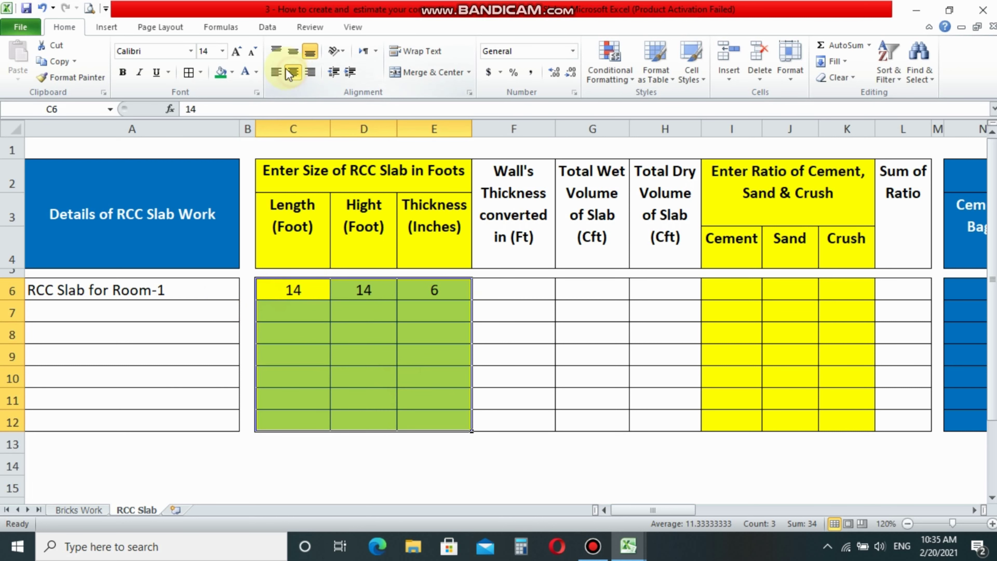
click(522, 289)
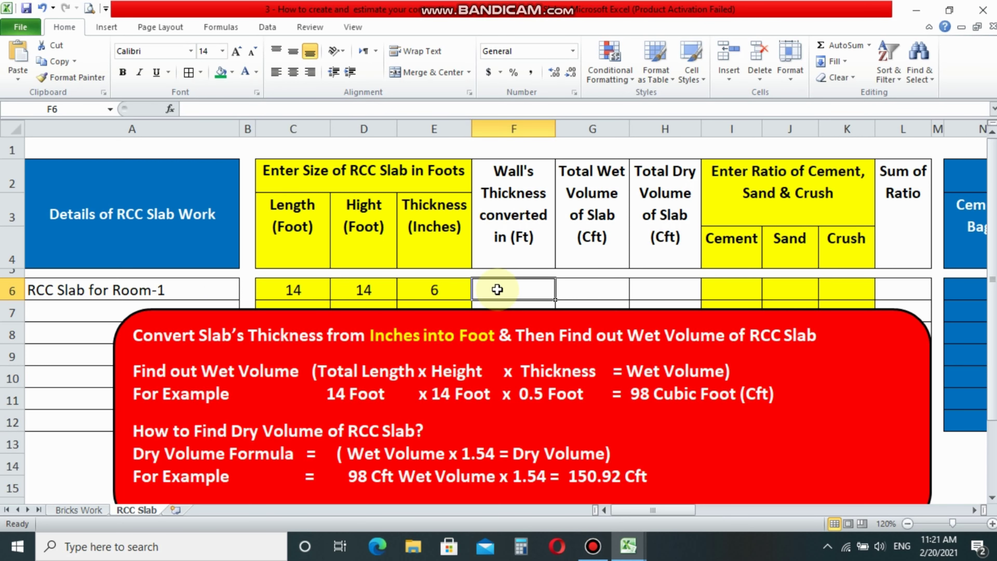
Step: Convert the thickness to feet in F6 with =E6/12, giving 0.5
text(=)
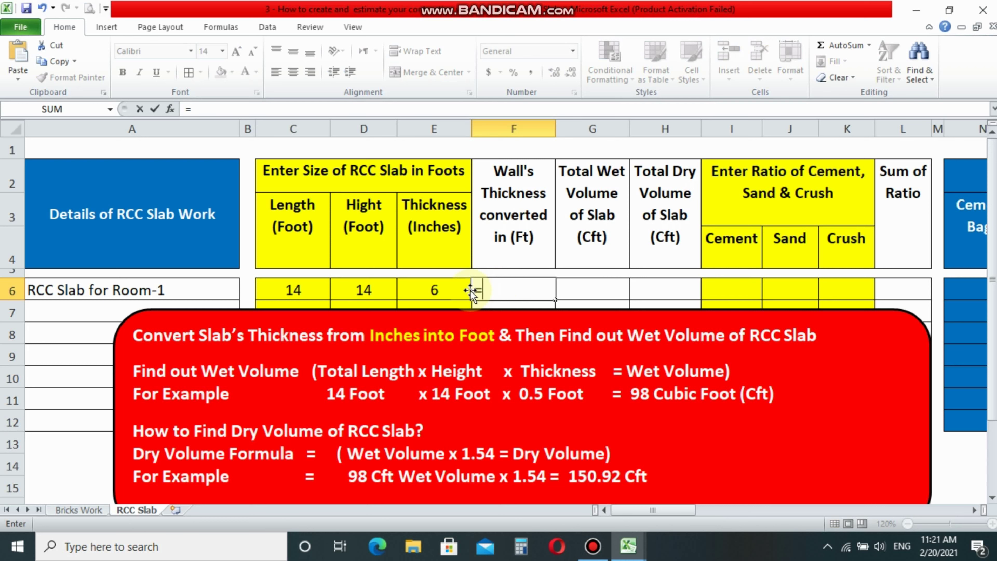
click(460, 289)
click(222, 109)
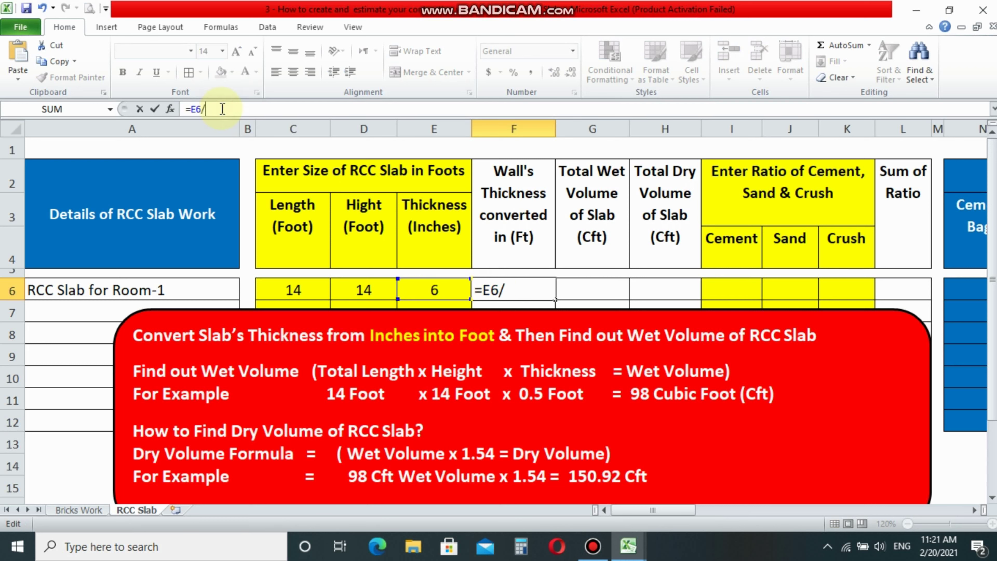
key(Return)
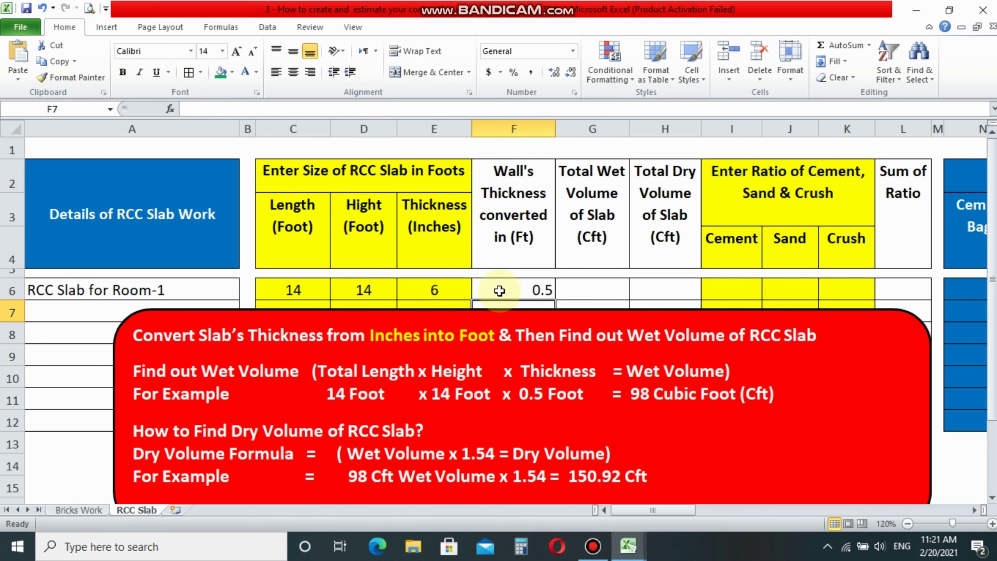
click(498, 289)
Step: Compute the wet volume in G6 as =C6*D6*F6 (98) and centre it
click(583, 295)
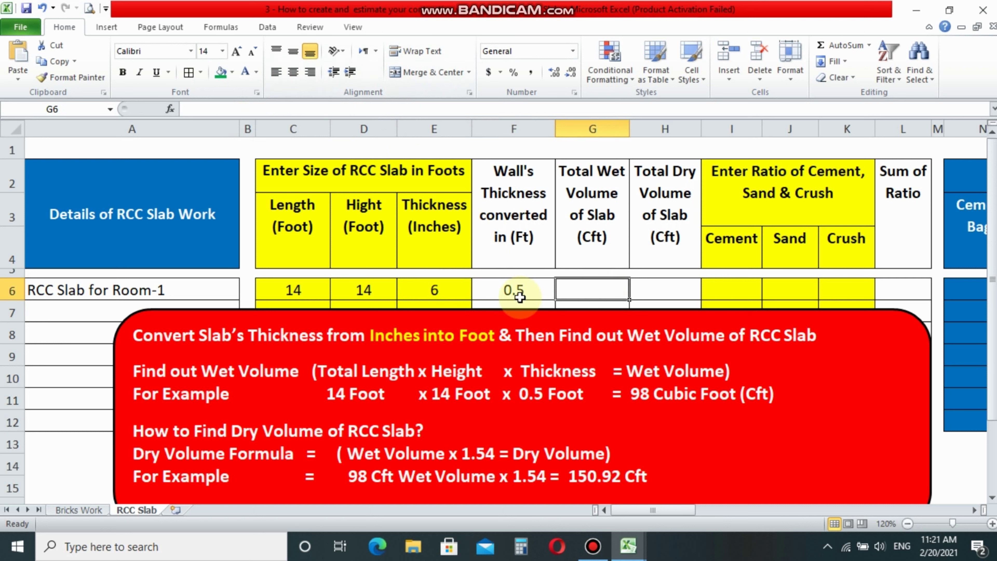
text(=)
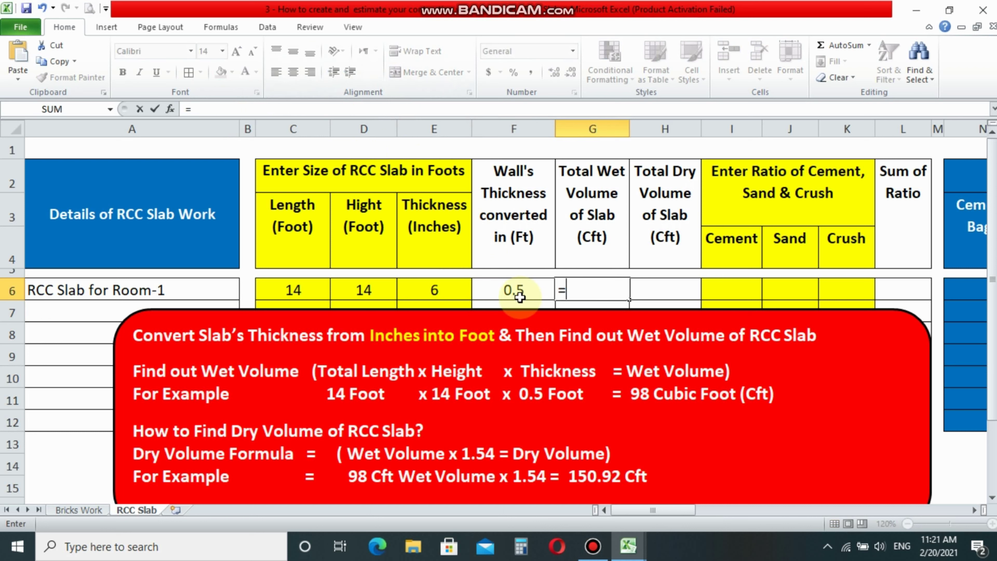
click(301, 291)
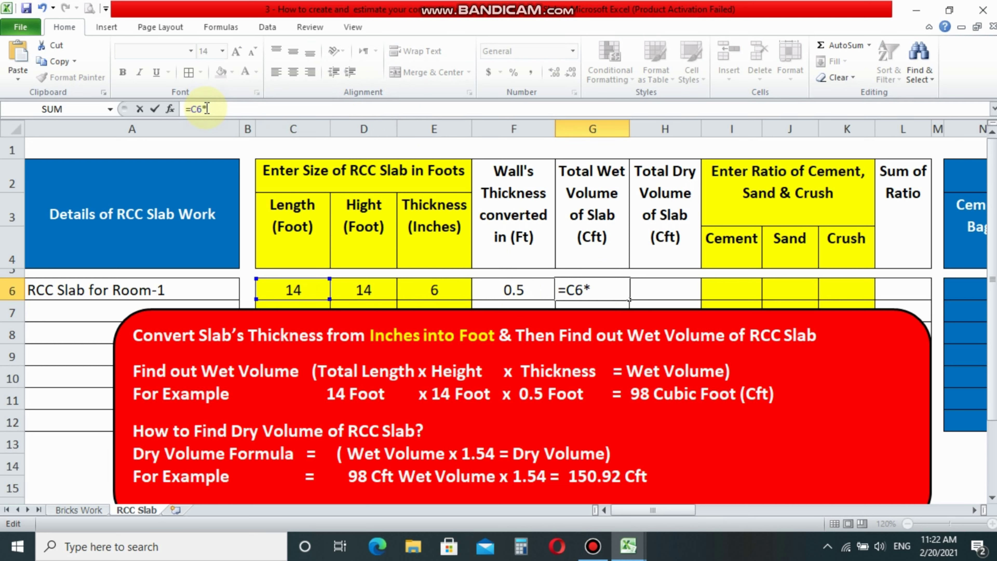
click(362, 290)
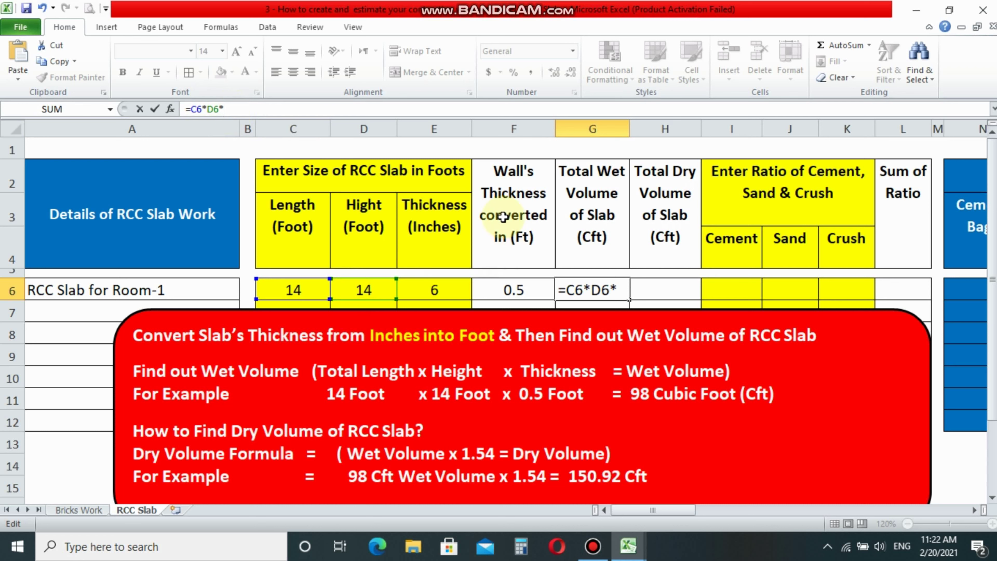
click(516, 289)
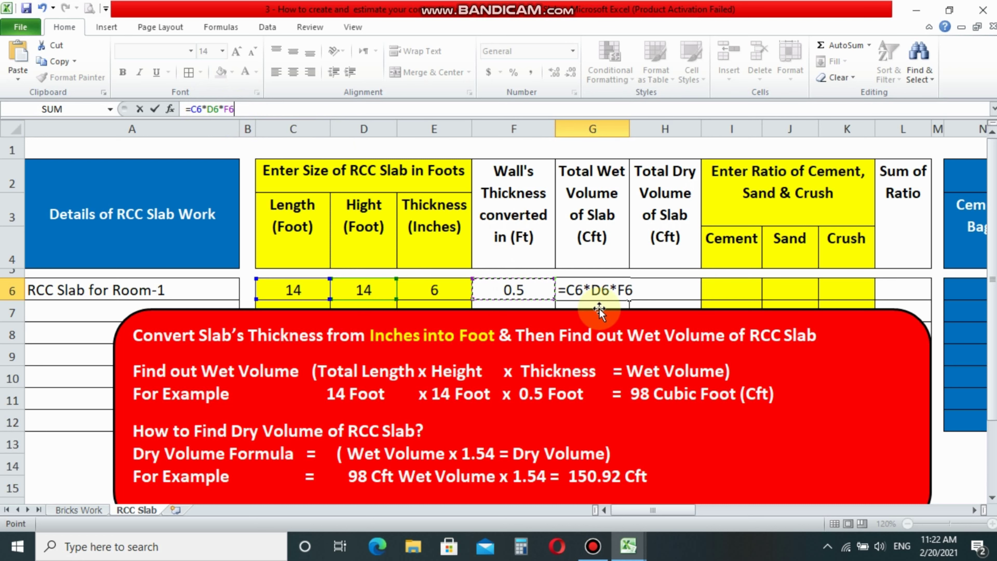
key(Return)
click(583, 283)
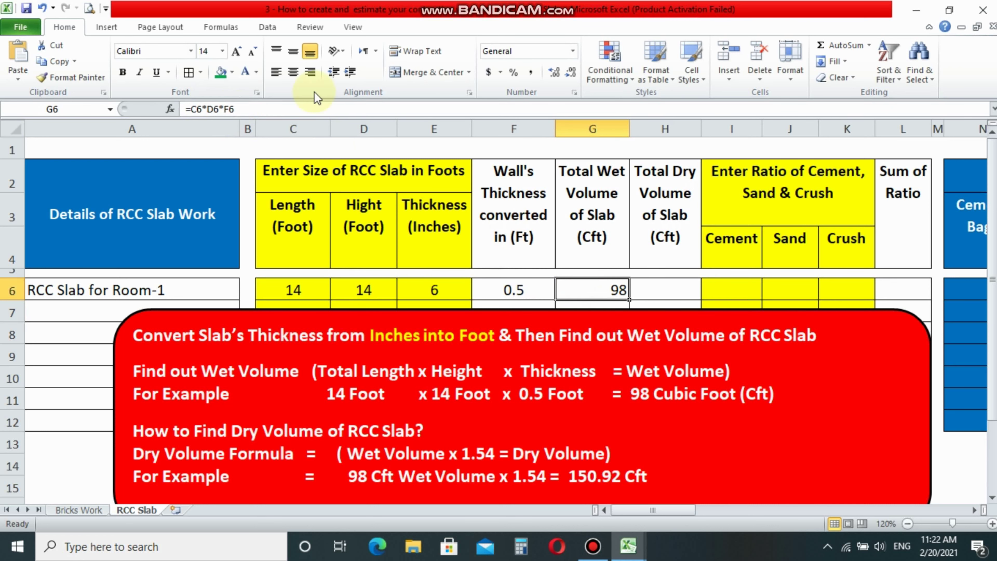
click(292, 72)
Step: Compute the dry volume in H6 as =G6*1.54 (150.92) and centre it
click(677, 285)
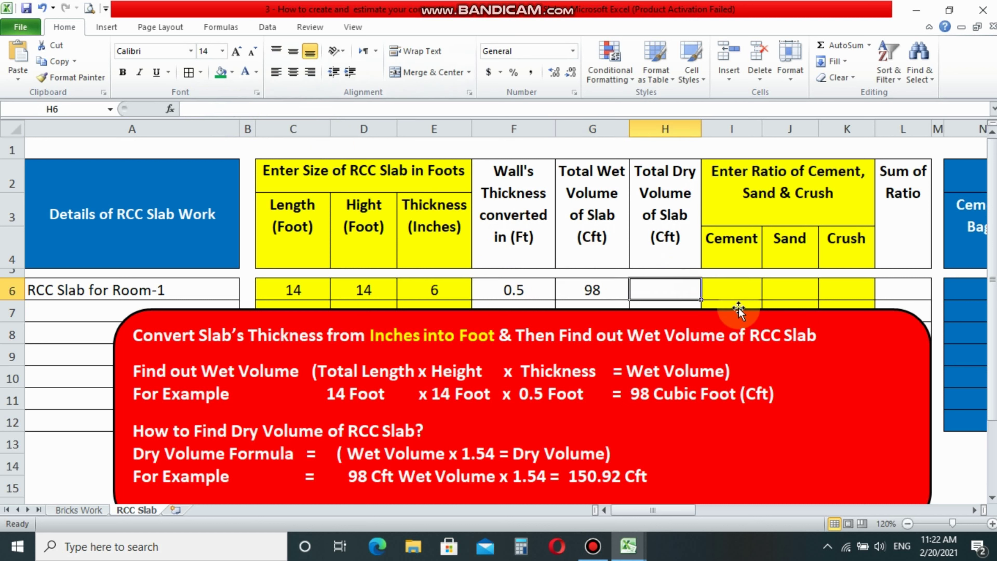
text(=)
click(588, 288)
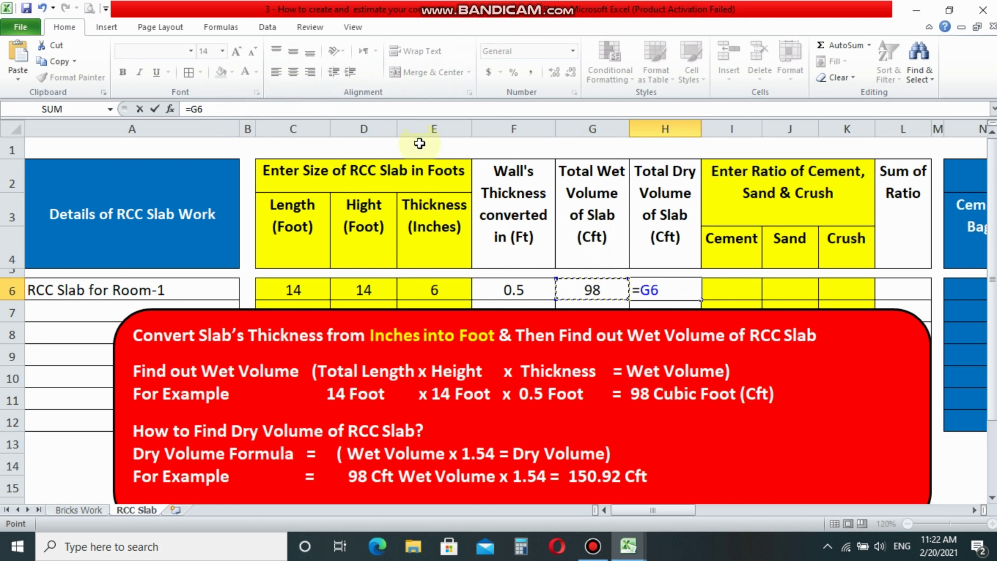
click(222, 109)
text(*1.54)
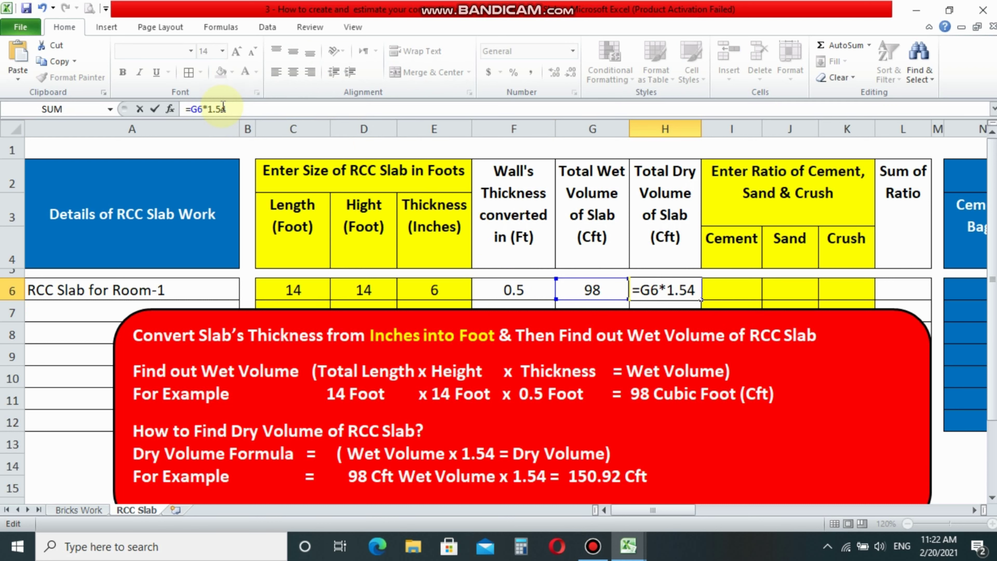
key(Return)
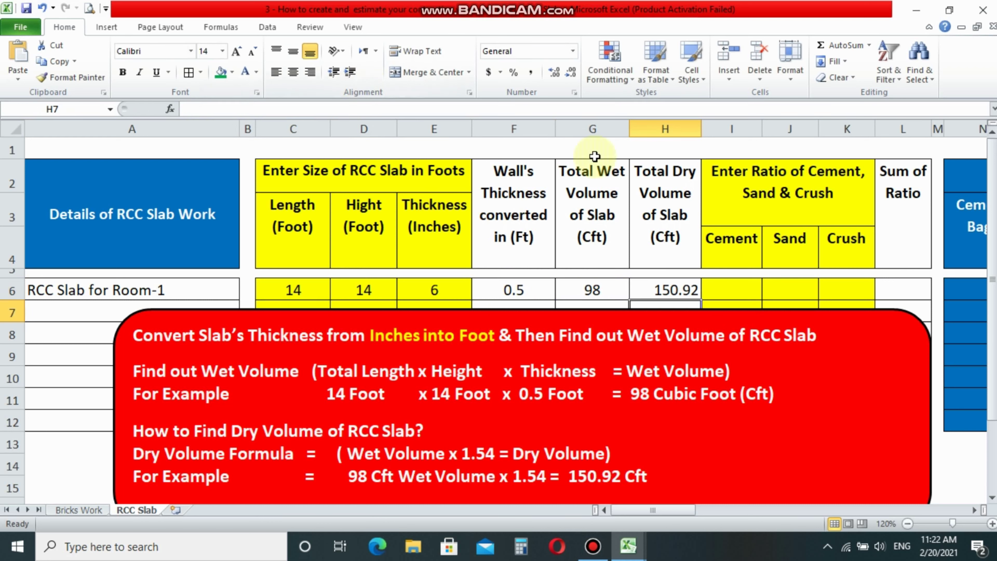
click(664, 289)
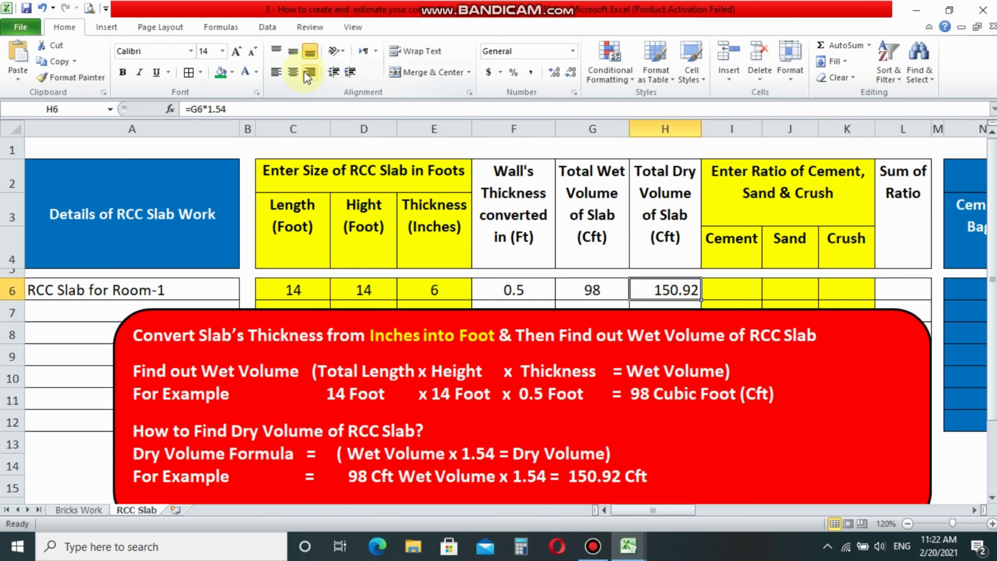
click(292, 72)
click(734, 290)
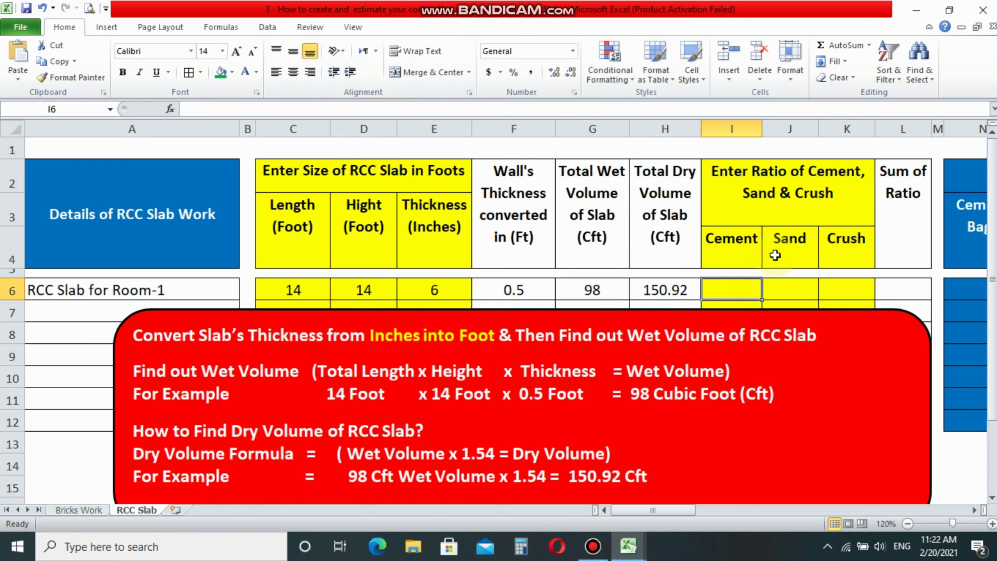
Step: Enter the cement, sand and crush ratios 1, 1.5 and 3 in I6:K6
click(844, 289)
click(709, 288)
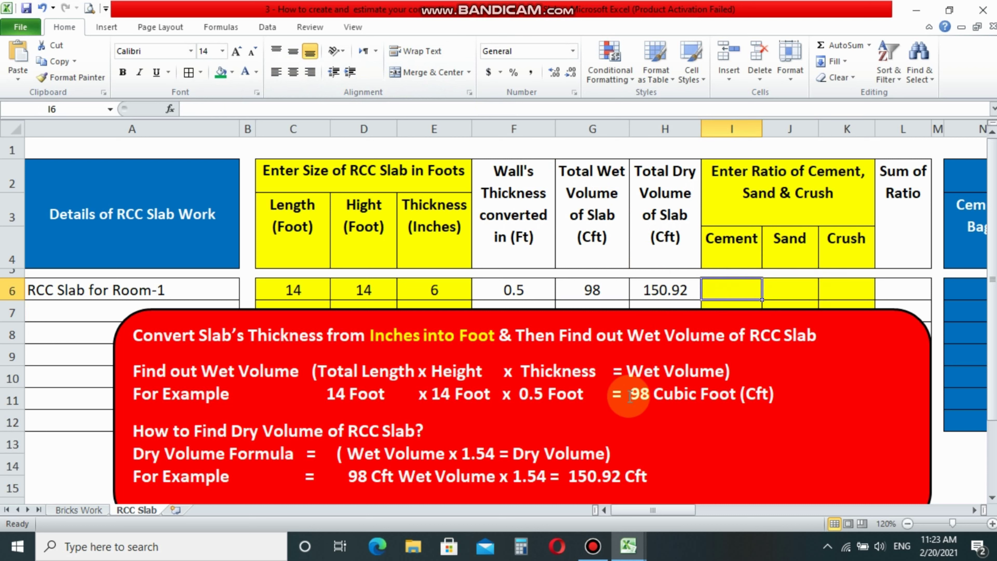
text(1)
key(Tab)
text(1.)
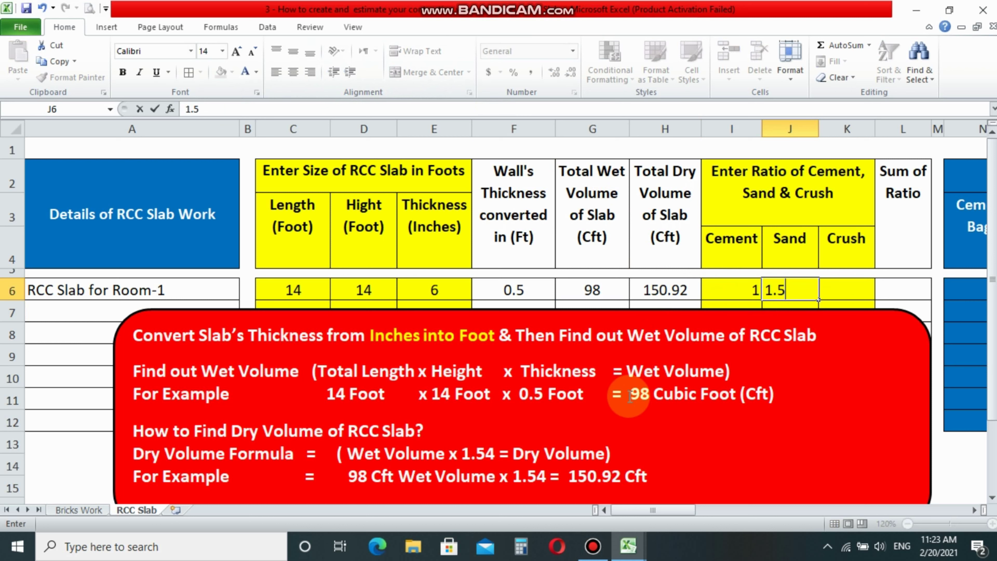
key(Tab)
text(3)
key(Tab)
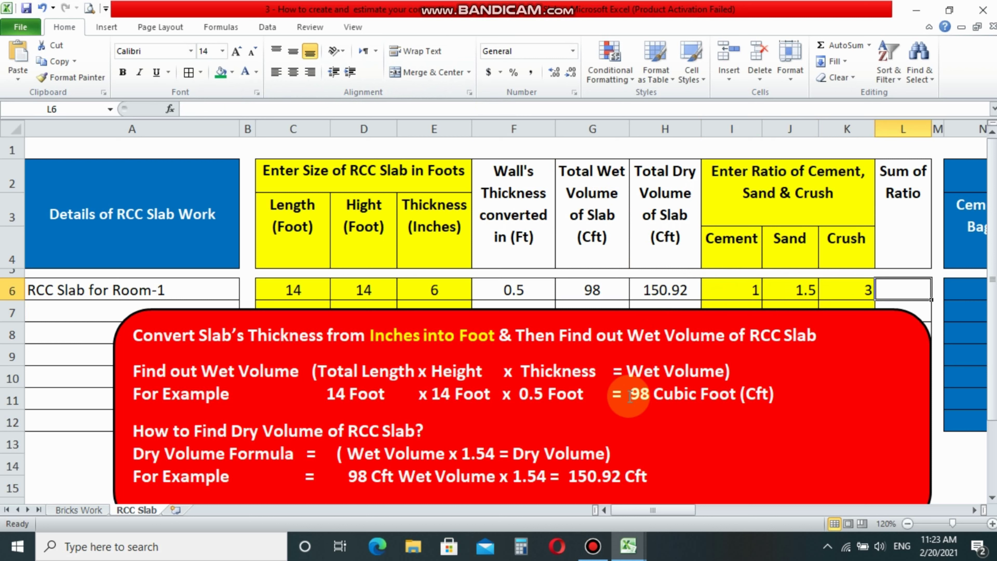
Step: Total the ratios in L6 with =SUM(I6:K6), giving 5.5
text(=sum)
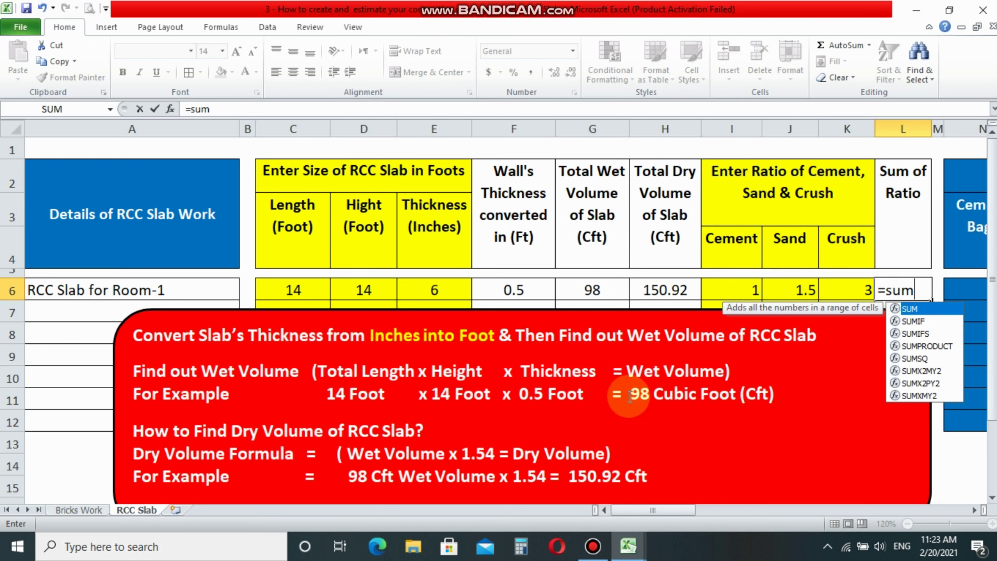
text(()
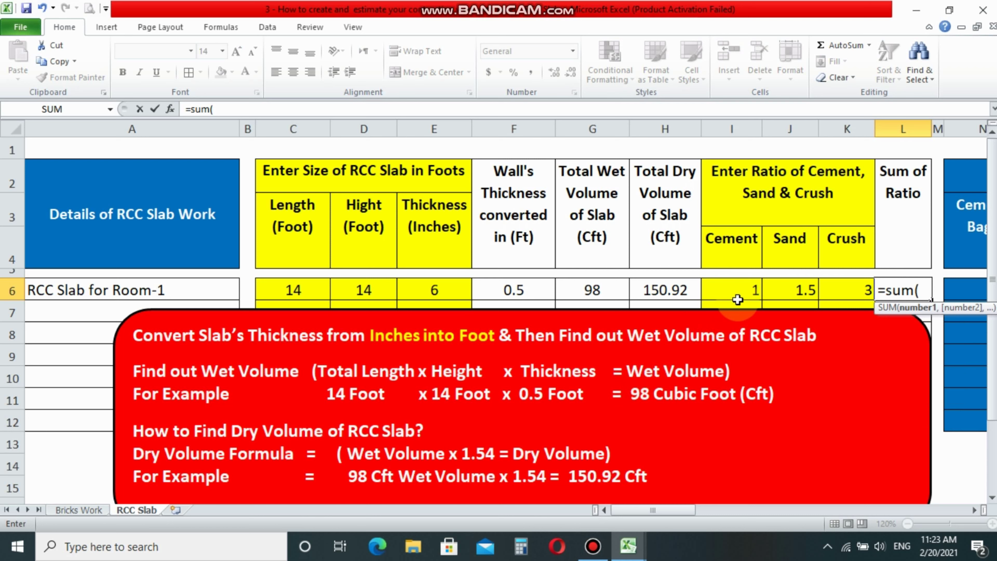
drag(745, 290, 844, 289)
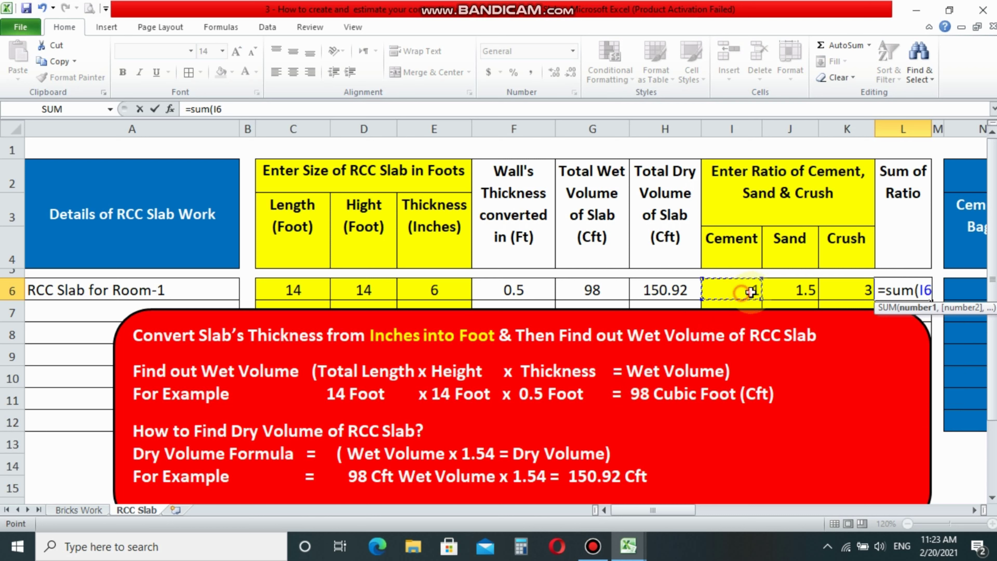
click(280, 109)
key(Return)
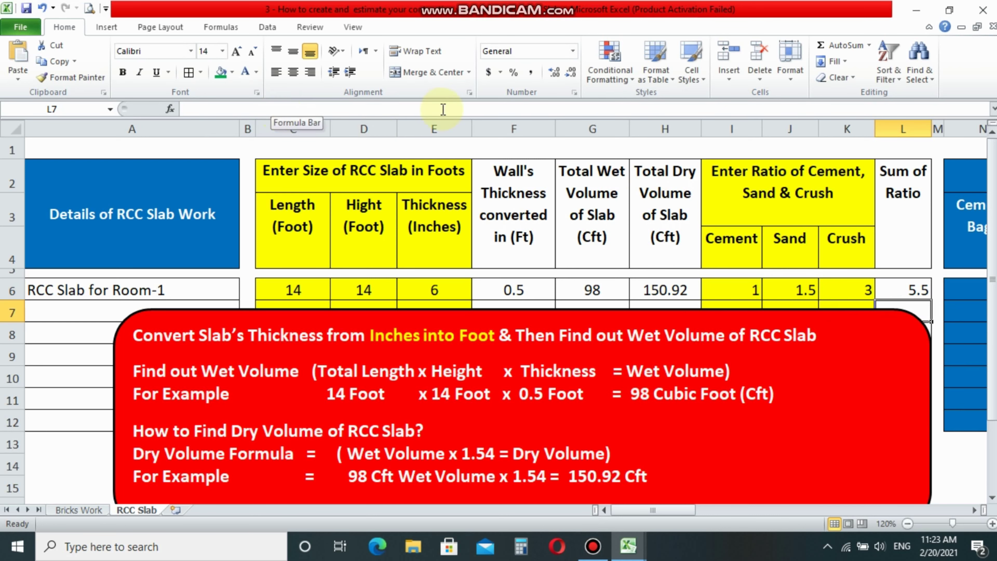
click(904, 289)
scroll(411, 356, right, 2)
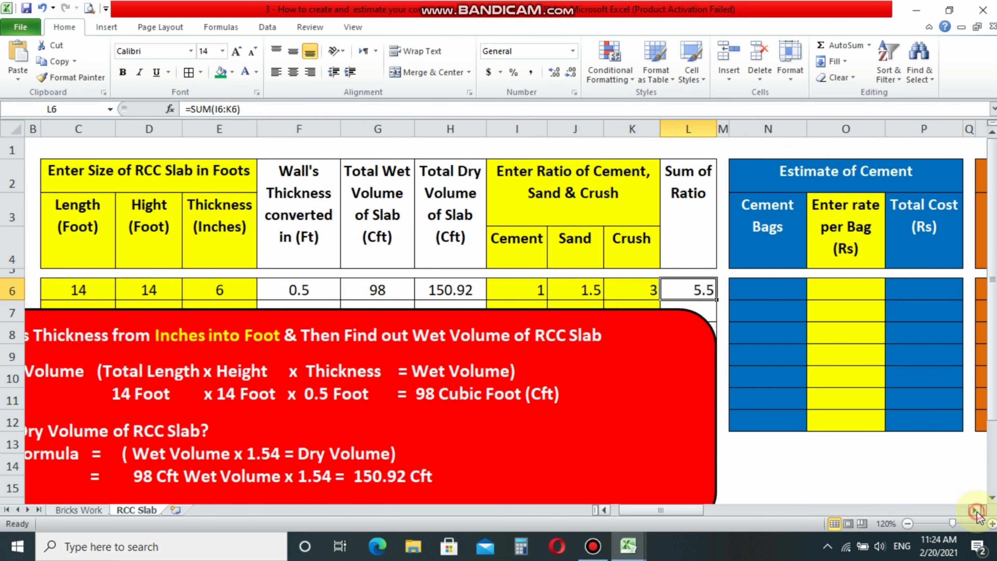
scroll(411, 356, right, 1)
scroll(411, 356, right, 1)
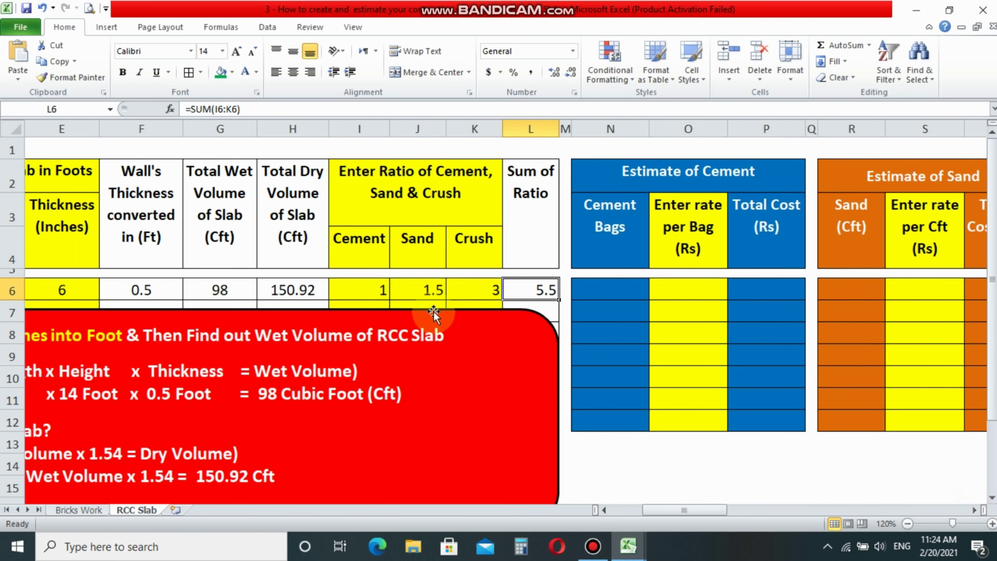
click(611, 290)
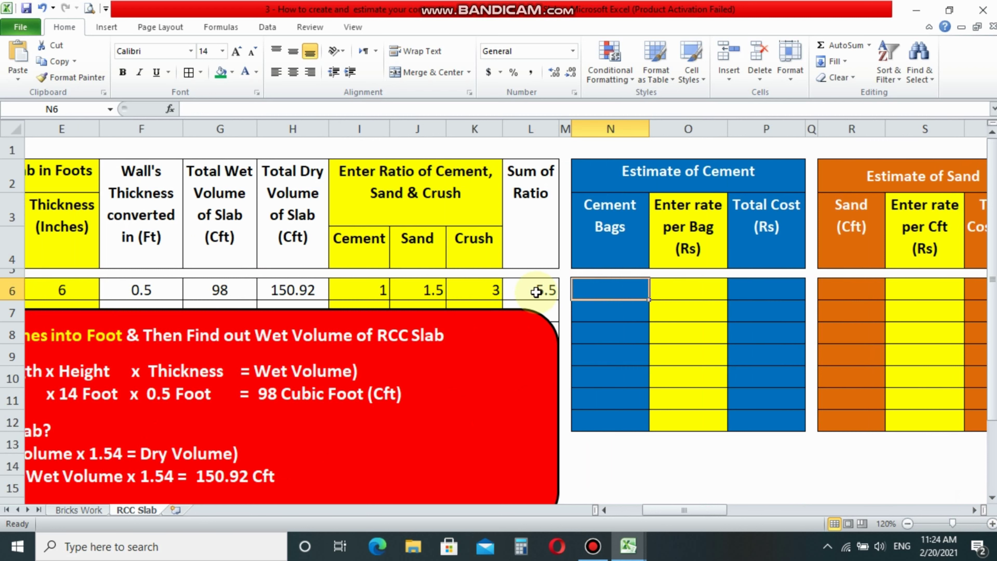
Step: Enter the cement quantity formula =H6*I6/L6 in N6
text(=)
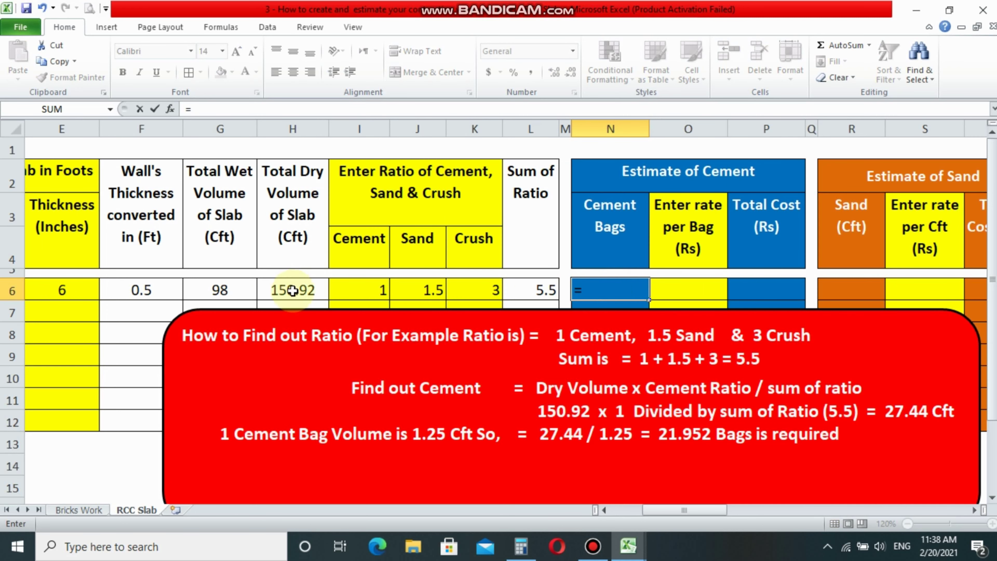
click(292, 290)
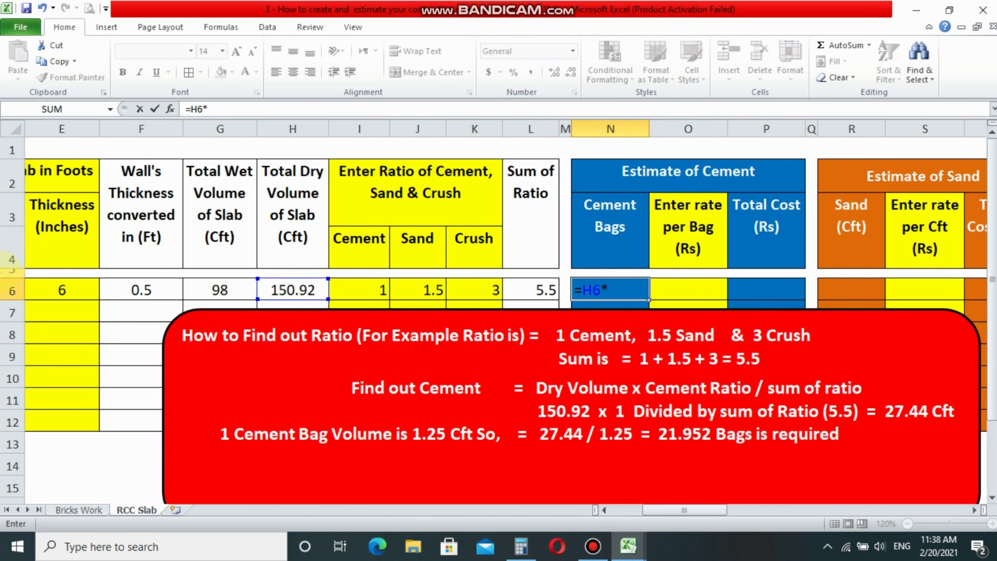
click(354, 291)
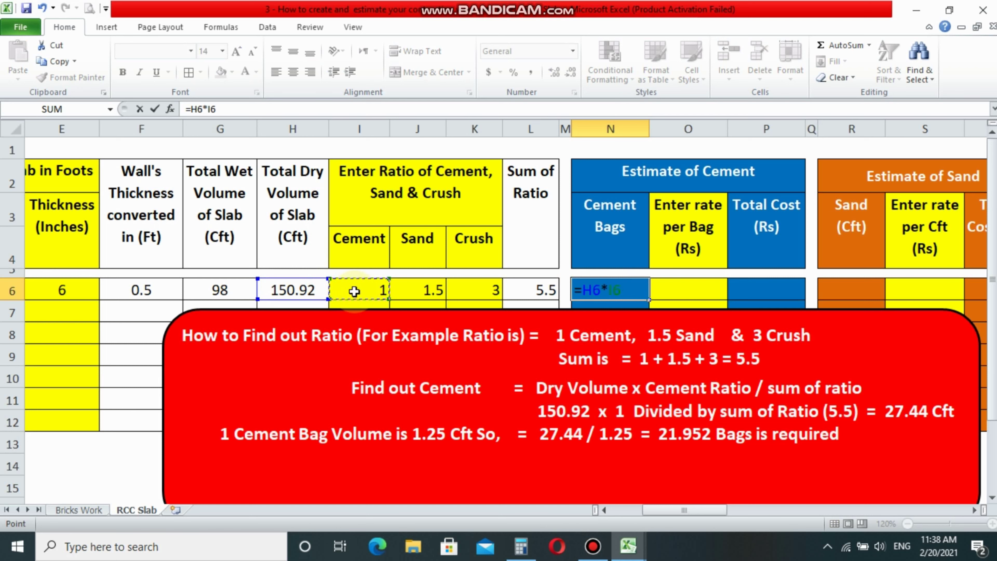
click(549, 291)
key(Return)
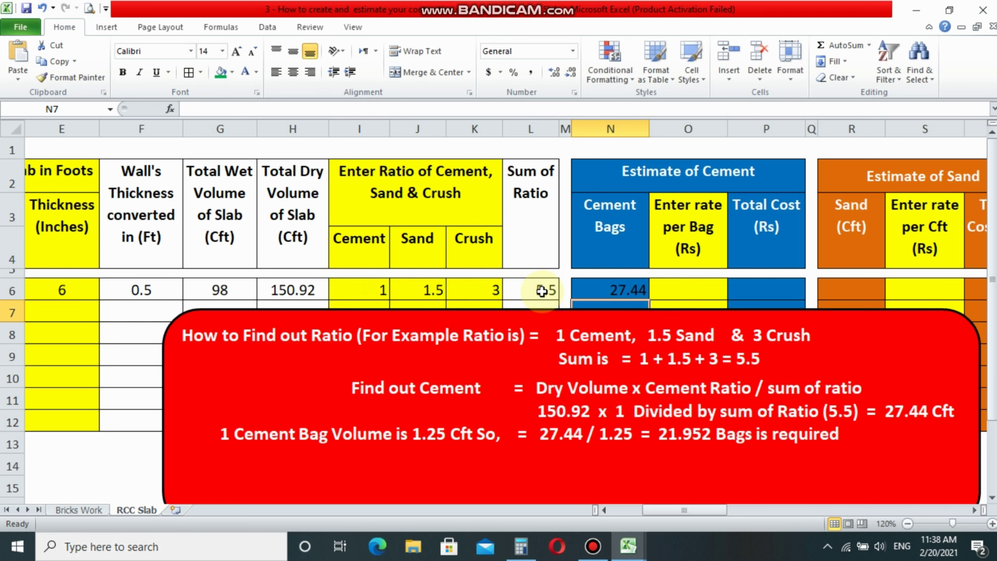
click(629, 289)
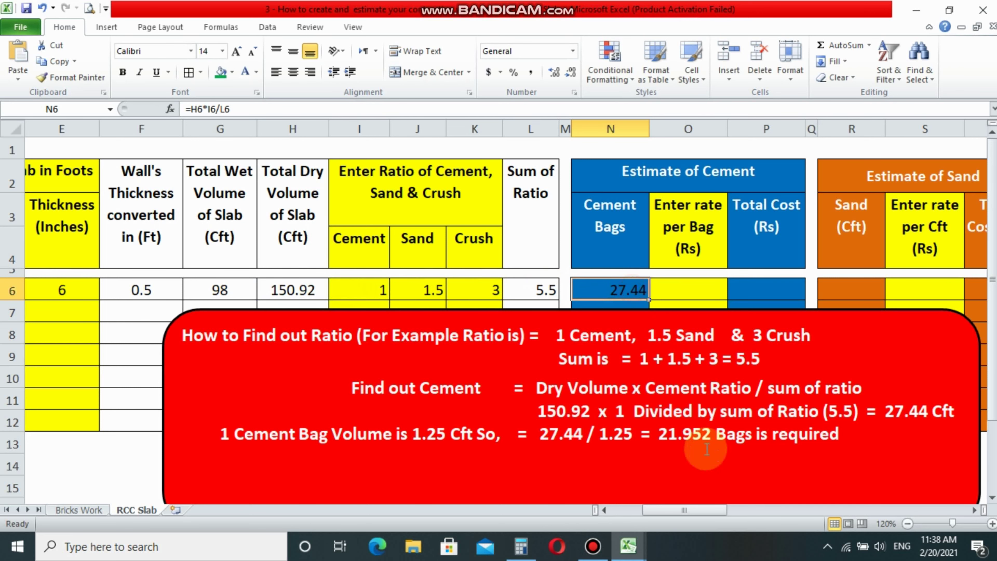
Step: Divide N6's formula by 1.25 to give 21.952 cement bags, and centre the cell
double_click(543, 433)
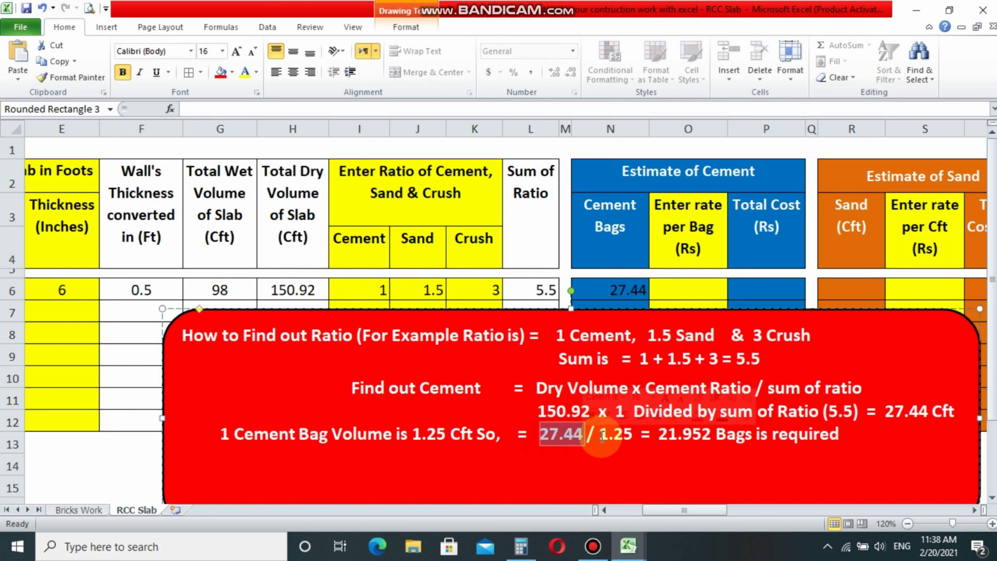
drag(600, 434, 630, 435)
click(628, 291)
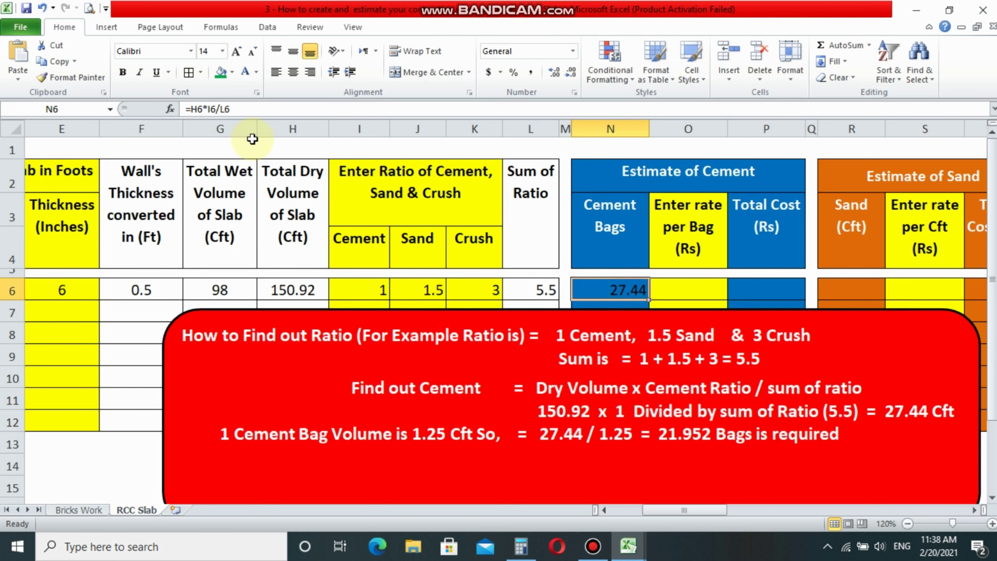
click(232, 108)
text(/)
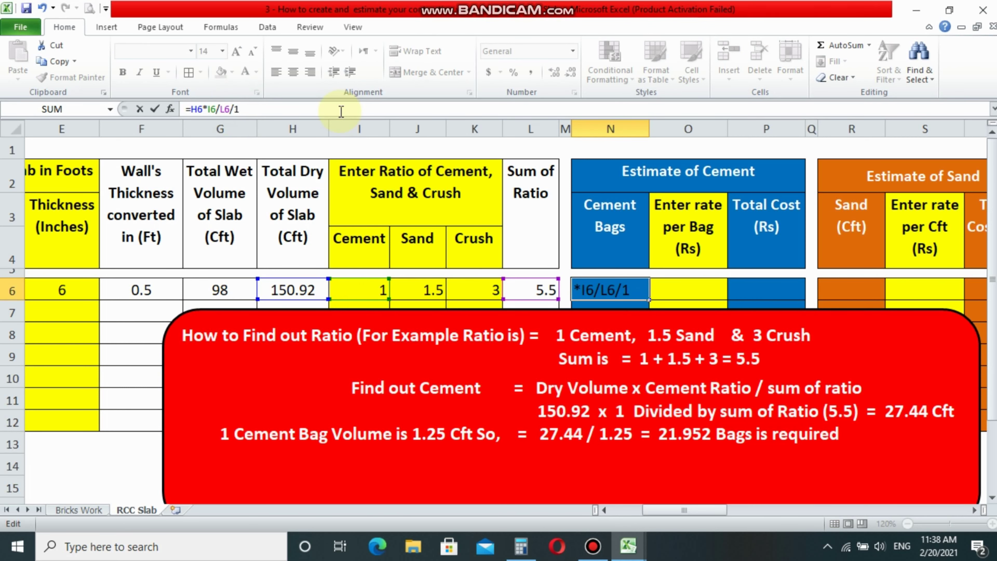
text(1.25)
key(Return)
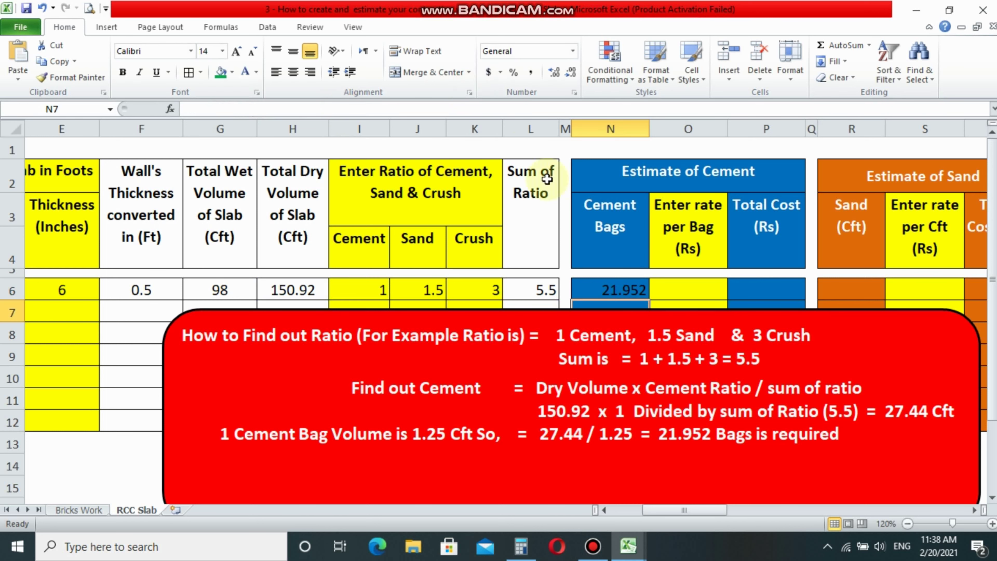
click(608, 294)
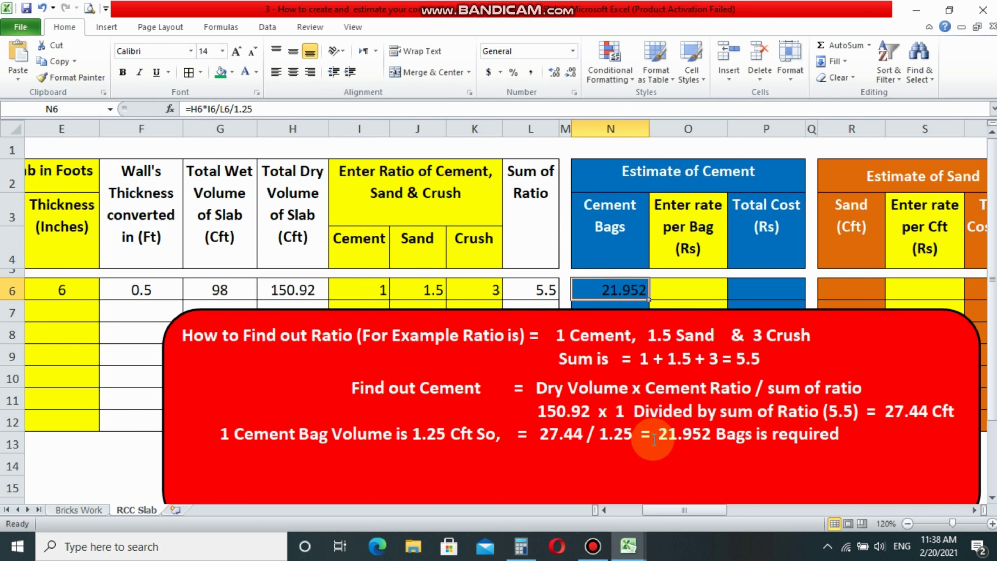
click(665, 435)
double_click(666, 436)
click(632, 290)
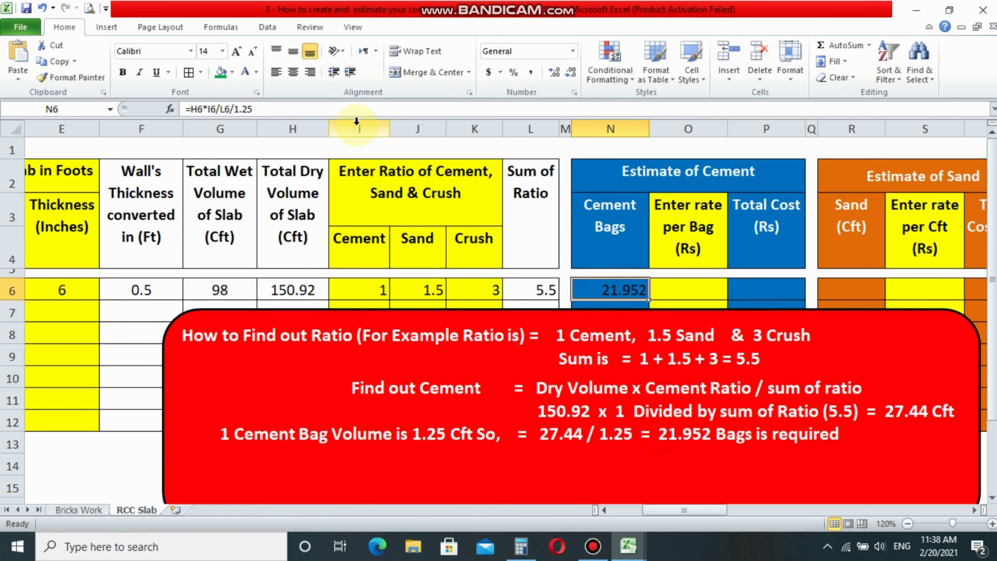
click(294, 72)
Step: Enter a rate of 650 per bag in O6 and =N6*O6 in P6 for a 14268.8 cement cost
click(687, 286)
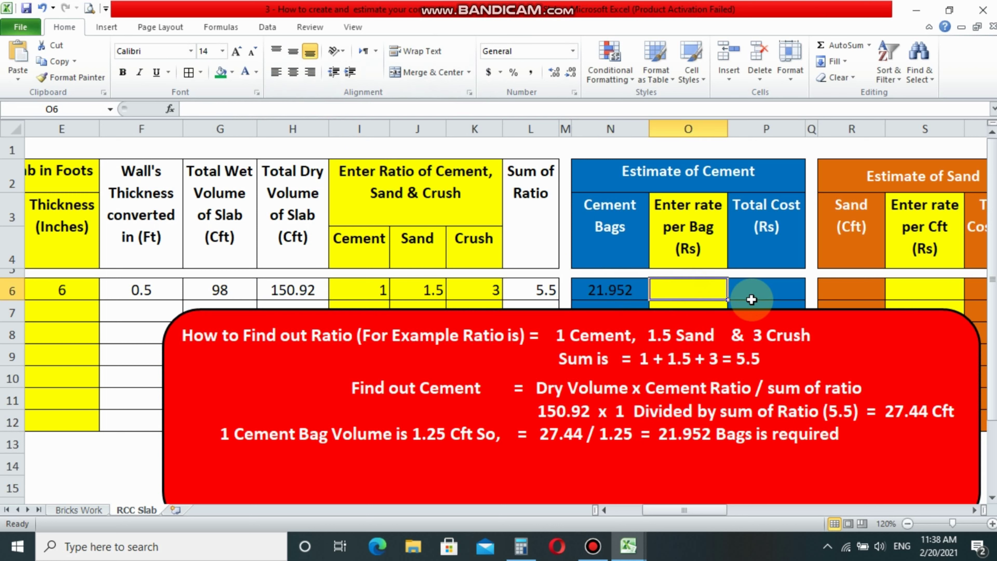
text(650)
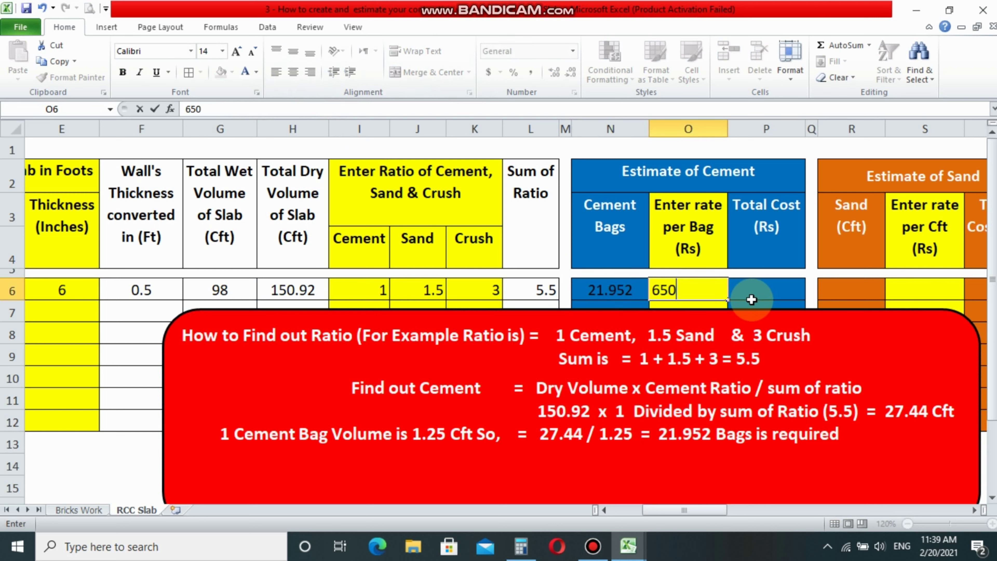
click(752, 300)
text(=)
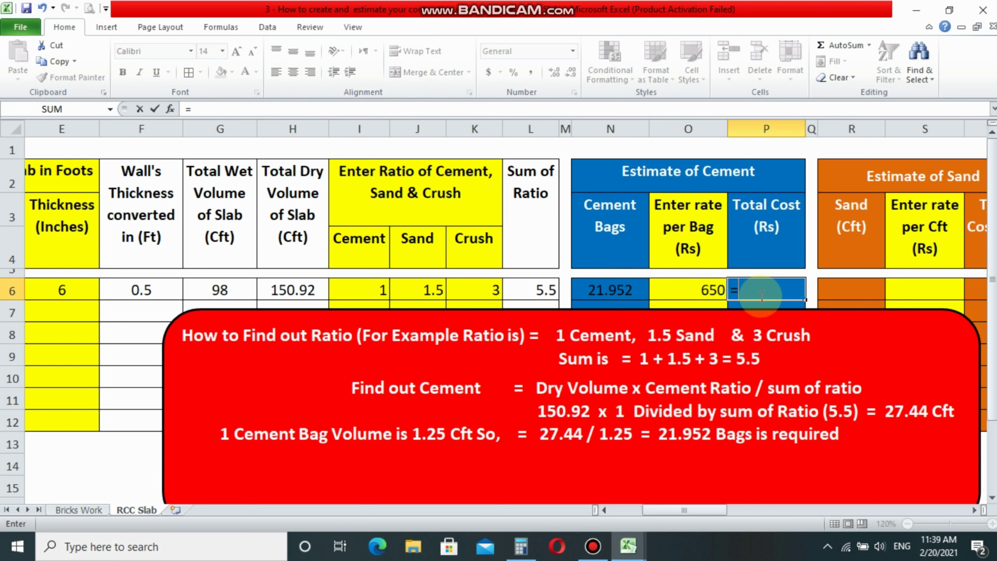
click(586, 290)
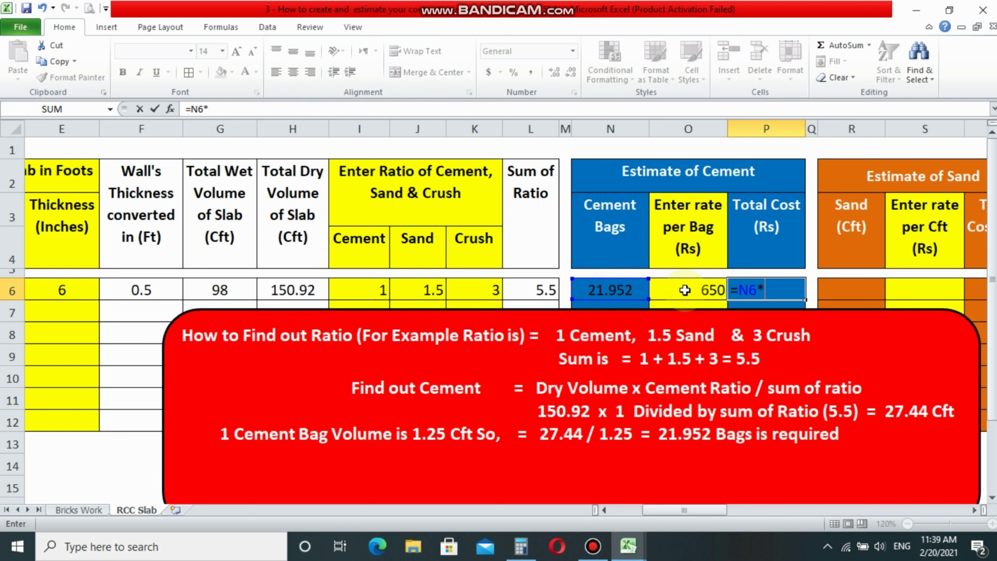
click(672, 289)
key(Return)
click(759, 289)
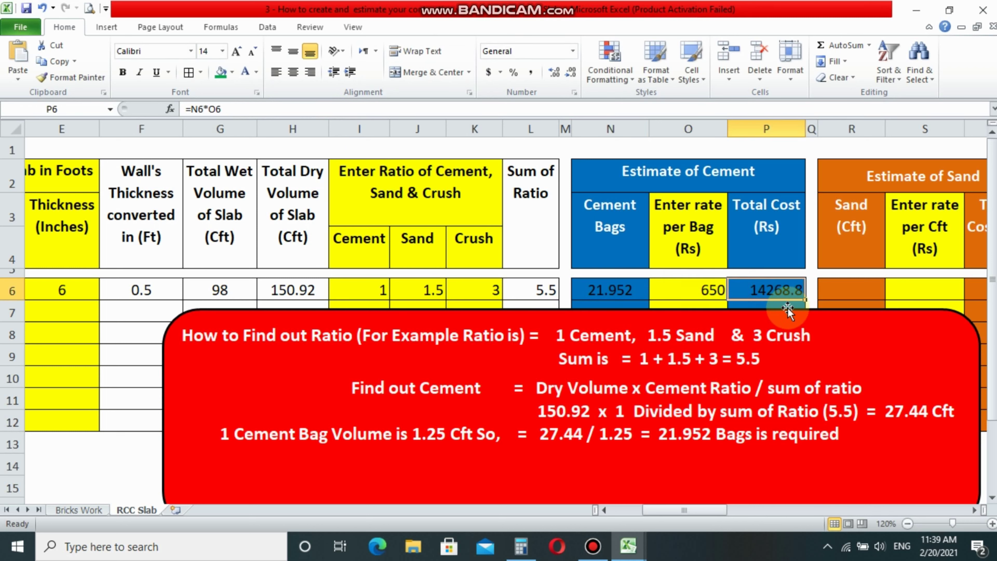
click(858, 290)
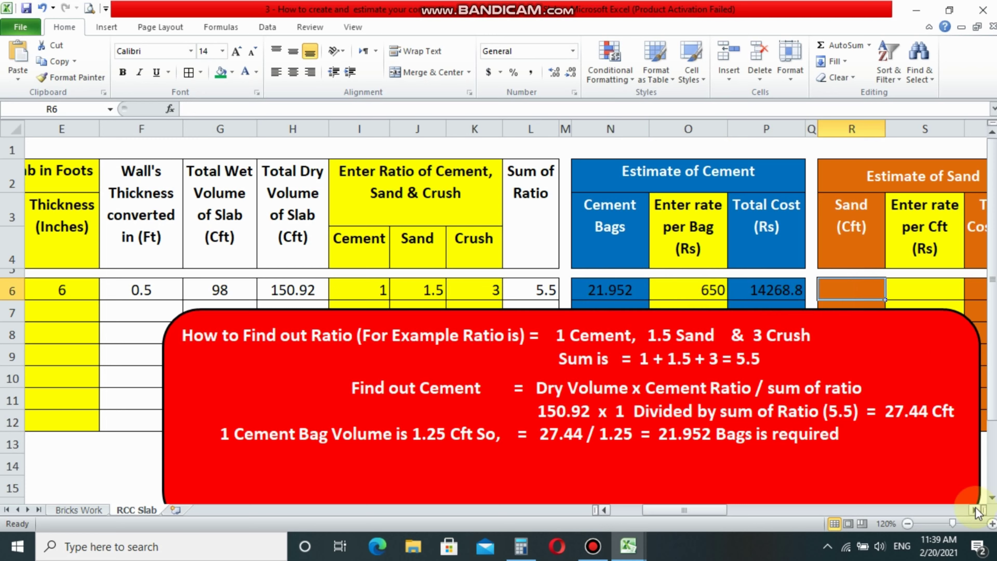
click(974, 510)
Step: Move the red note right, change Cement to Sand with ratio 1.5, and delete the old 27.44 result
click(974, 509)
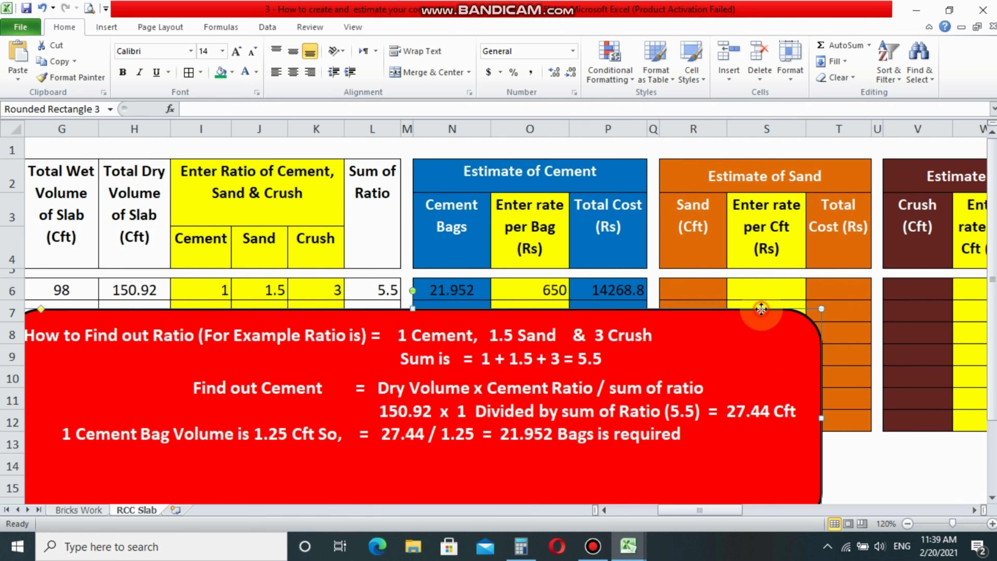
drag(762, 317, 861, 317)
click(719, 286)
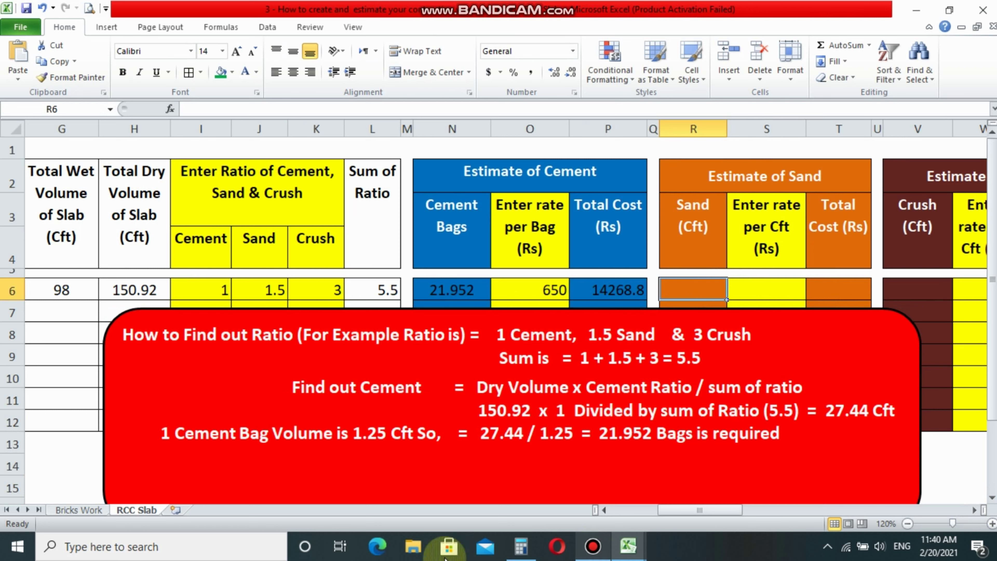
click(421, 389)
double_click(369, 389)
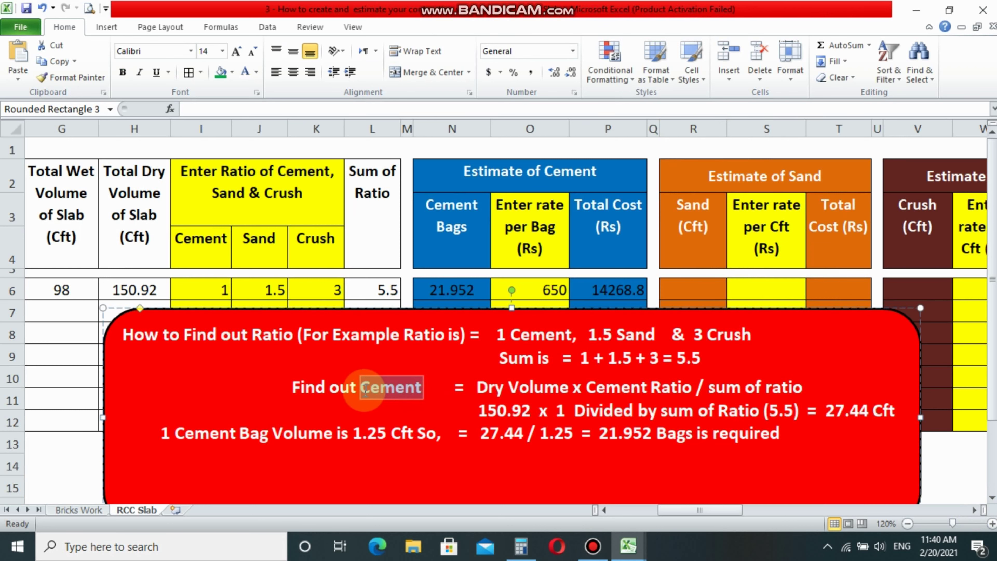
text(Sand)
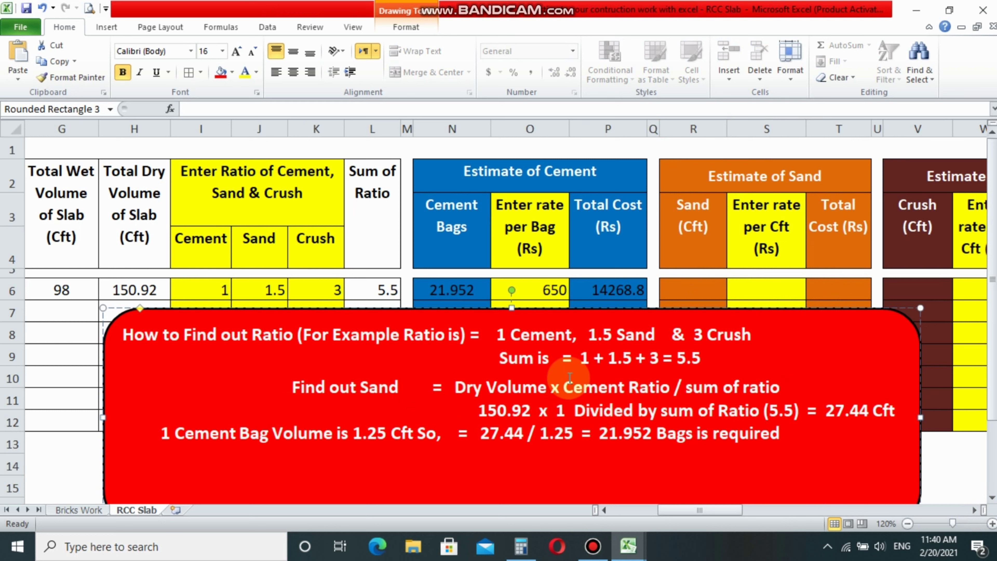
text(.5)
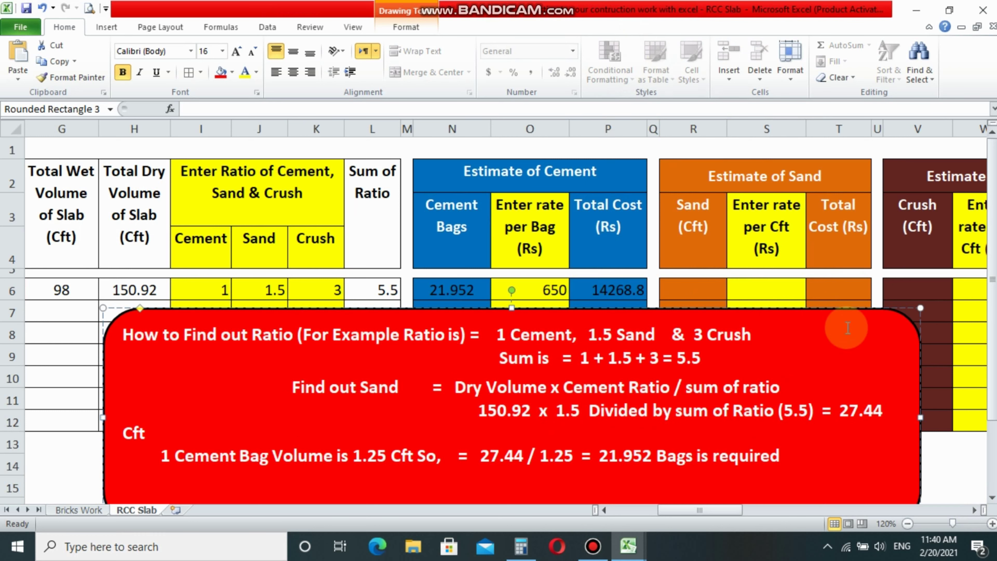
drag(824, 410, 868, 416)
key(BackSpace)
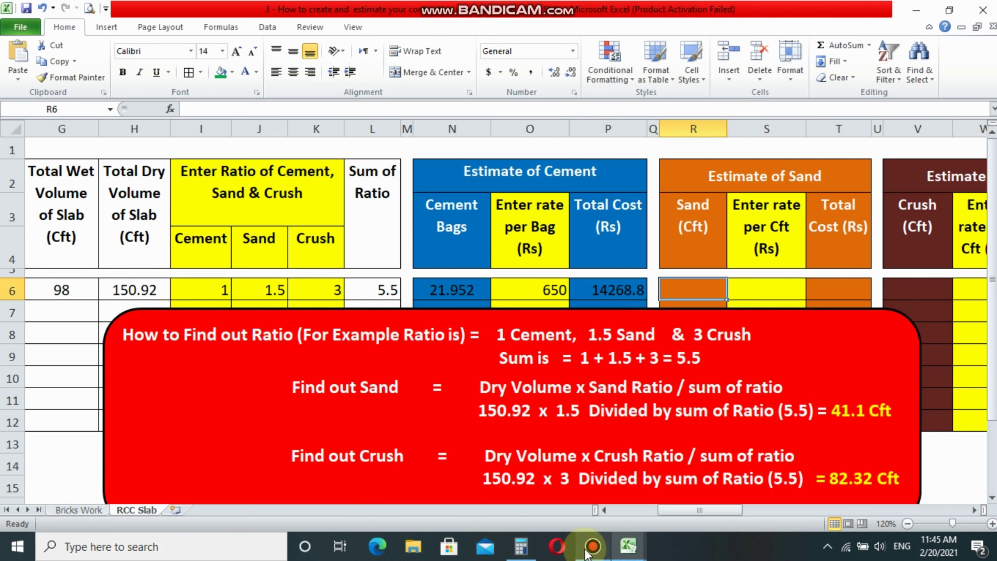
Step: Enter =H6*J6/L6 in R6 for 41.16 Cft of sand, centred
text(=)
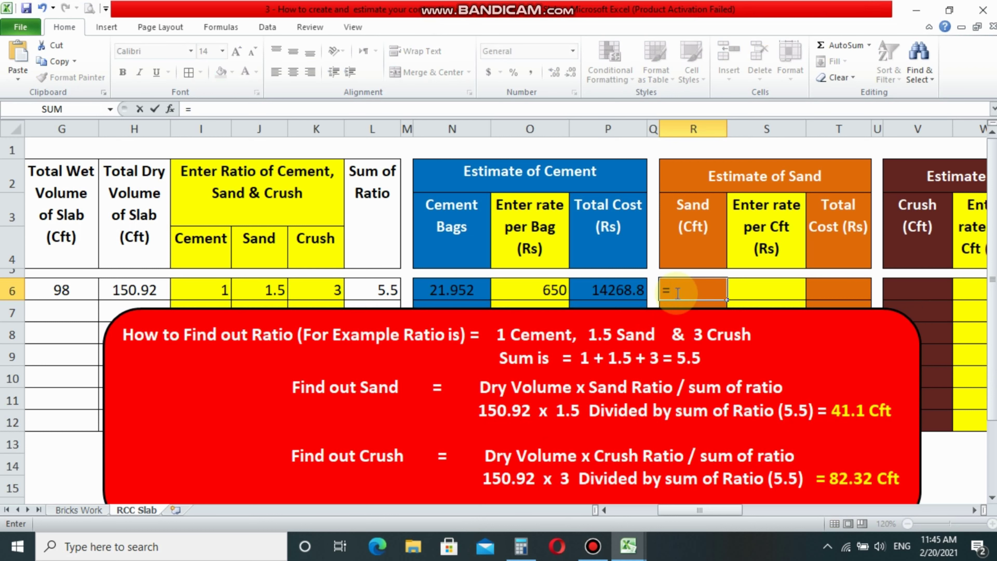
click(138, 290)
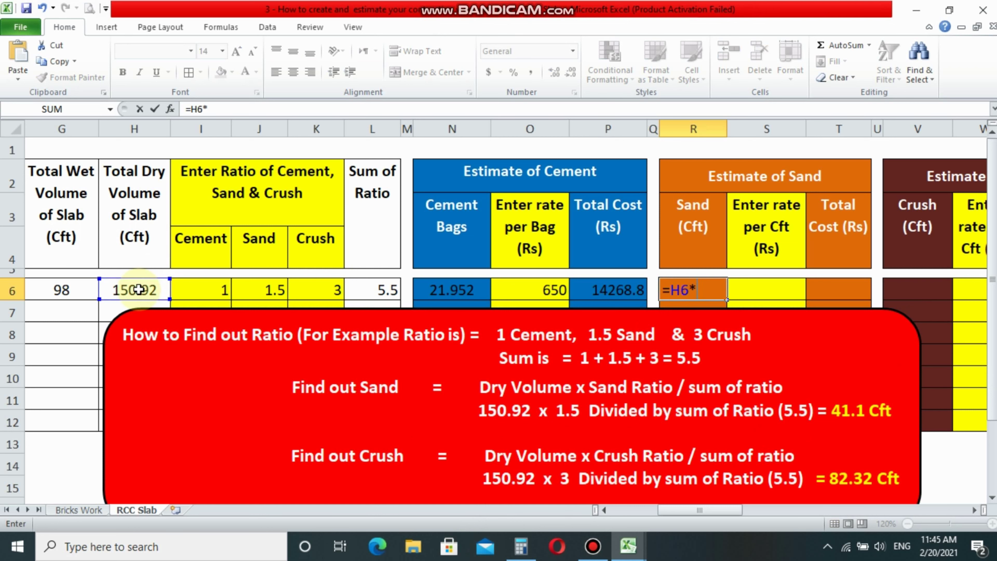
click(265, 291)
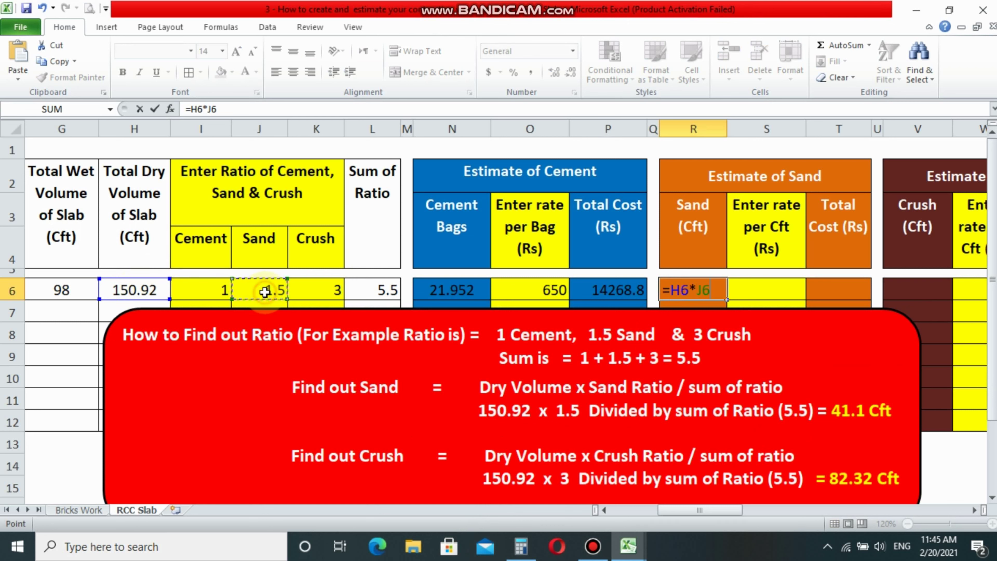
click(375, 289)
key(Return)
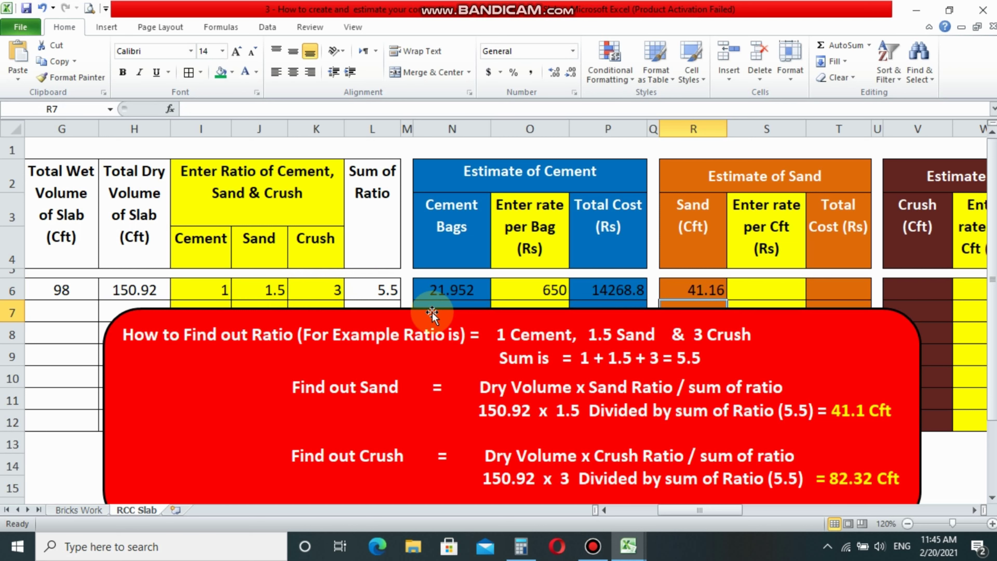
click(714, 285)
key(alt+h)
key(a)
key(c)
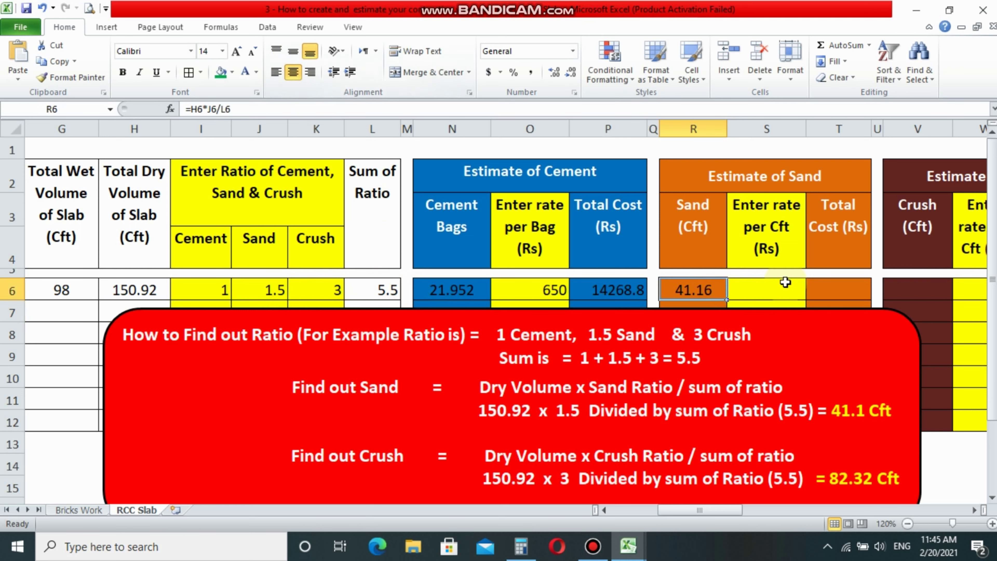
Step: Set the sand rate in S6 to 20, centred, and total cost =R6*S6 in T6, giving 823.2
click(786, 288)
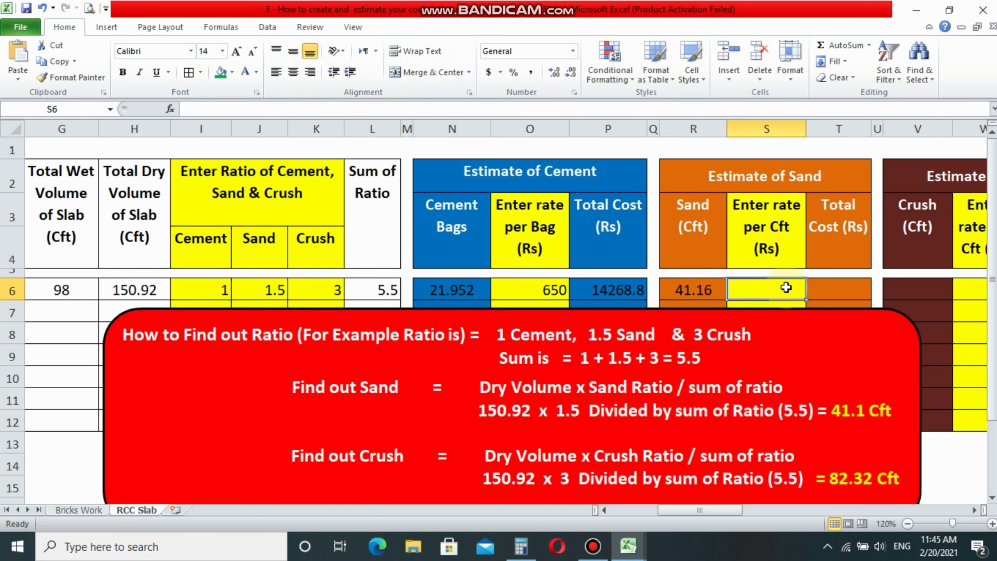
text(30)
key(Tab)
click(786, 288)
text(20)
key(ctrl+Return)
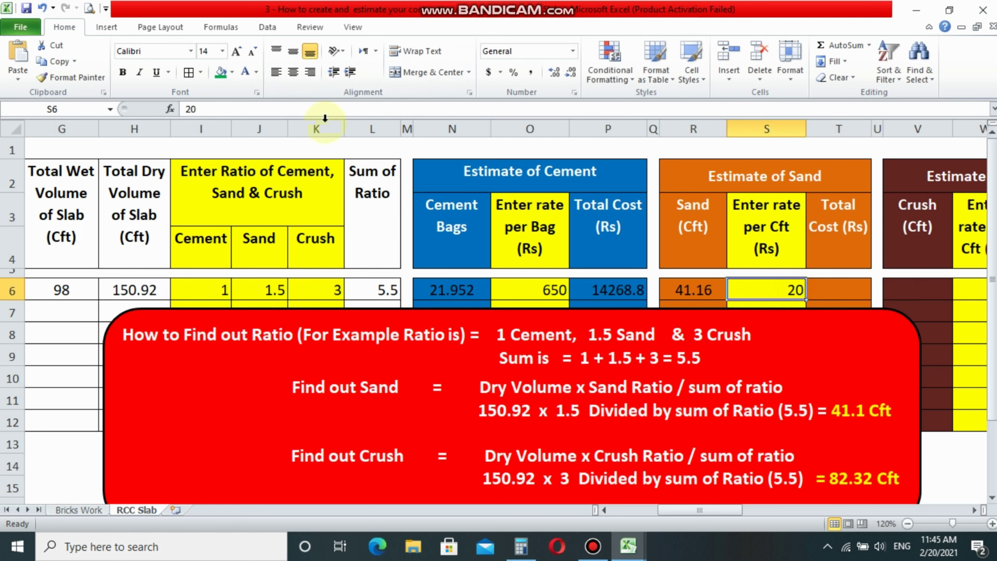
click(292, 72)
click(841, 282)
text(=)
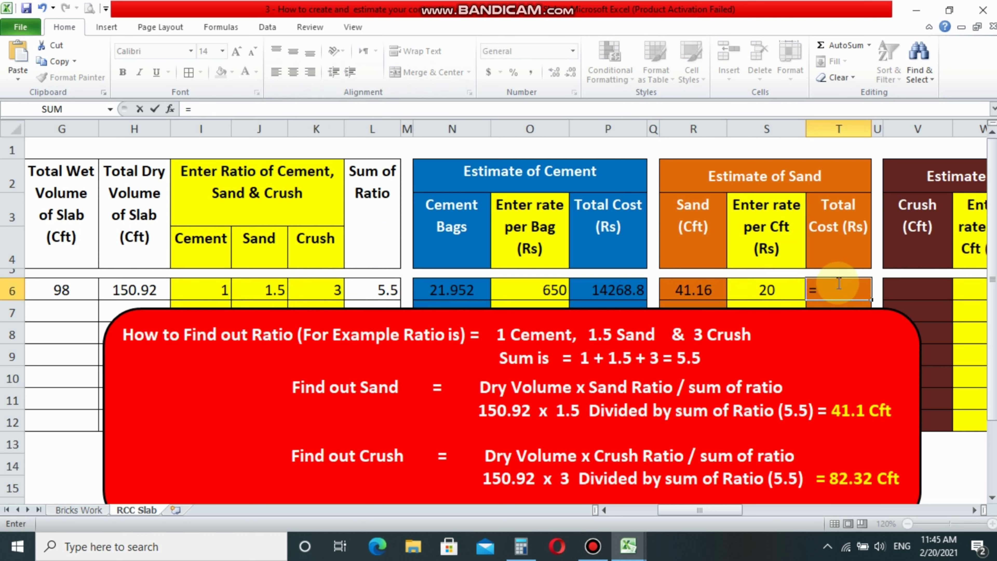
click(683, 290)
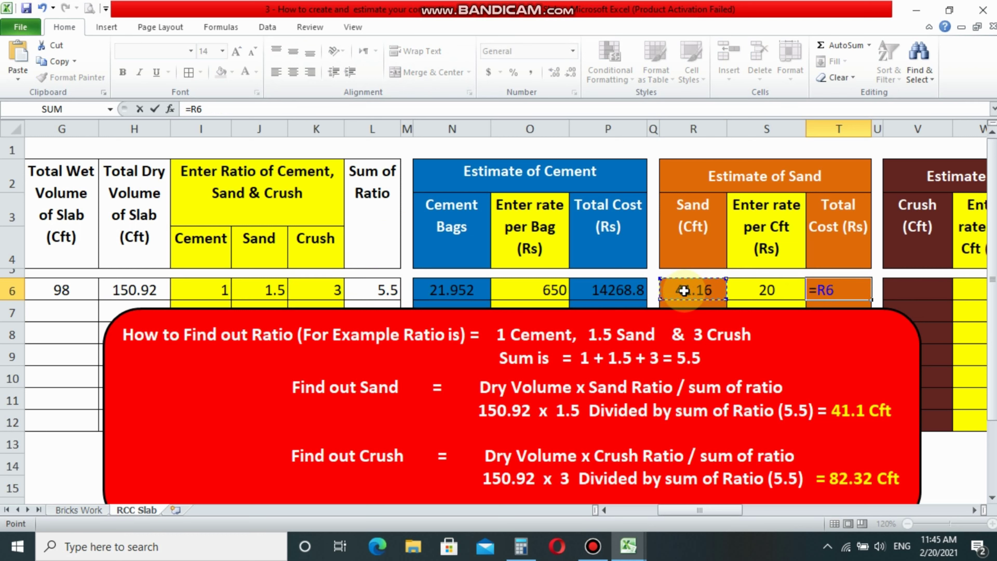
click(782, 289)
key(Return)
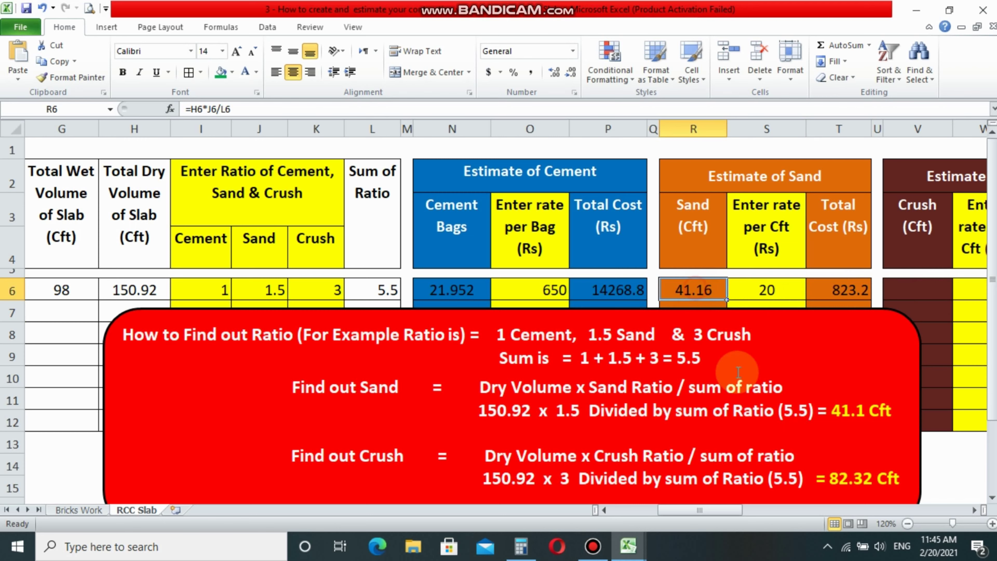
click(693, 293)
drag(816, 412, 892, 412)
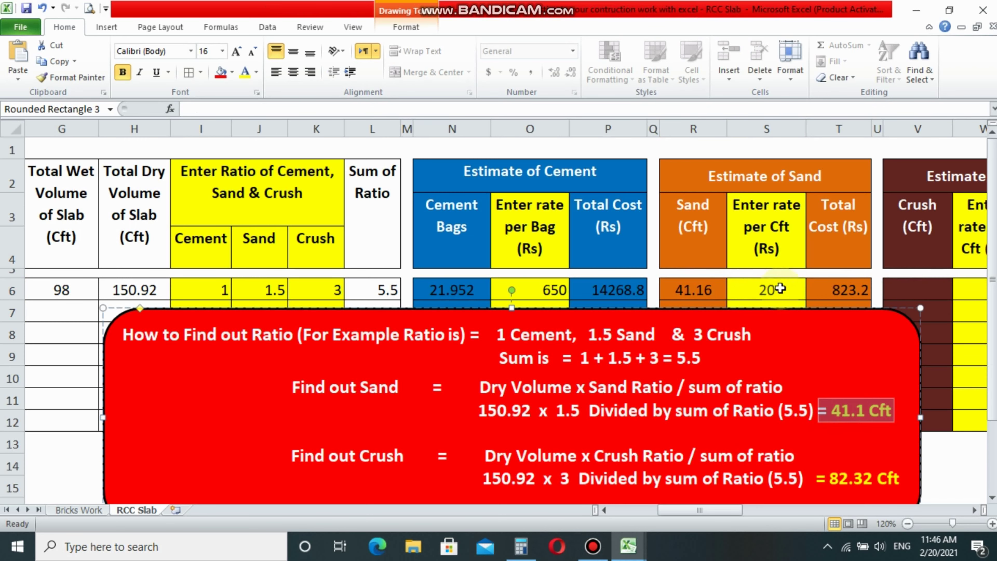
click(813, 289)
Step: Enter the crush quantity formula =H6*K6/L6 in V6, giving 82.32 Cft
click(974, 509)
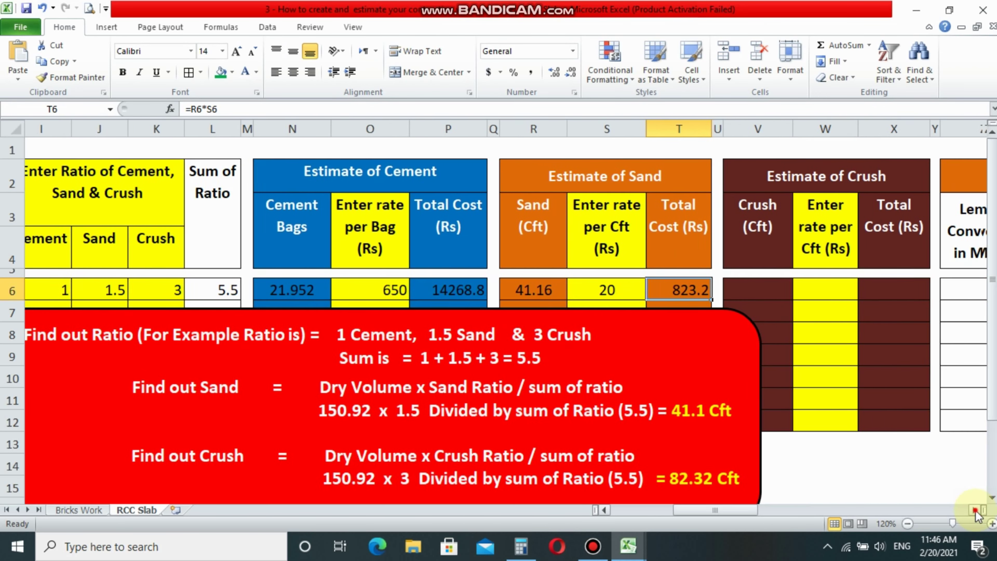
click(974, 509)
drag(528, 311, 857, 310)
click(671, 293)
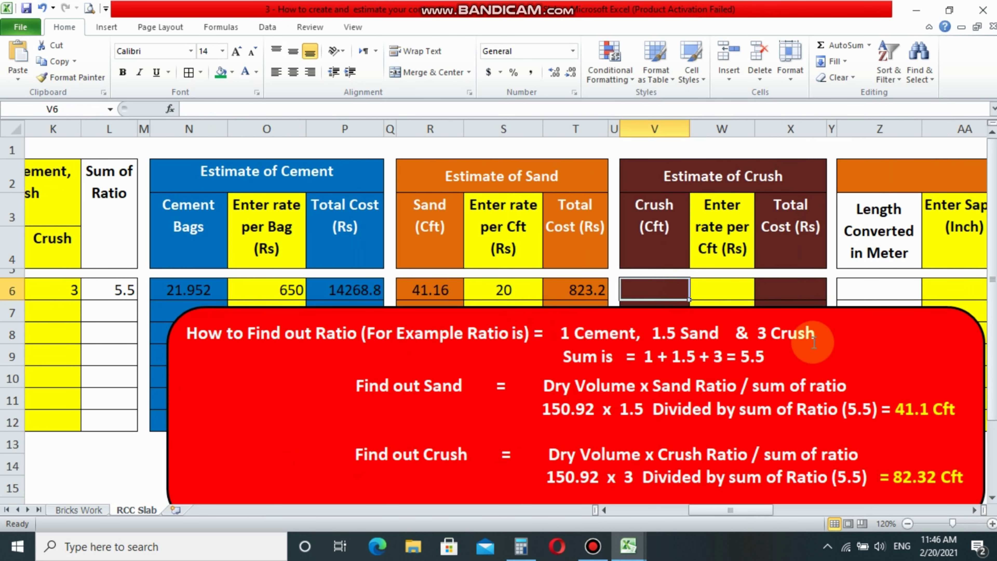
text(=)
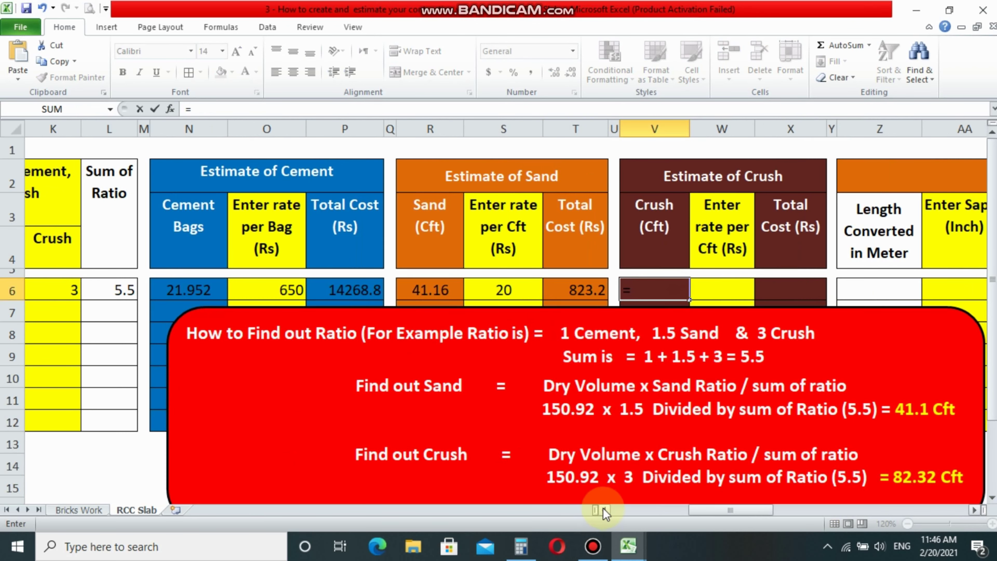
click(605, 510)
click(605, 509)
click(605, 510)
click(605, 509)
click(135, 290)
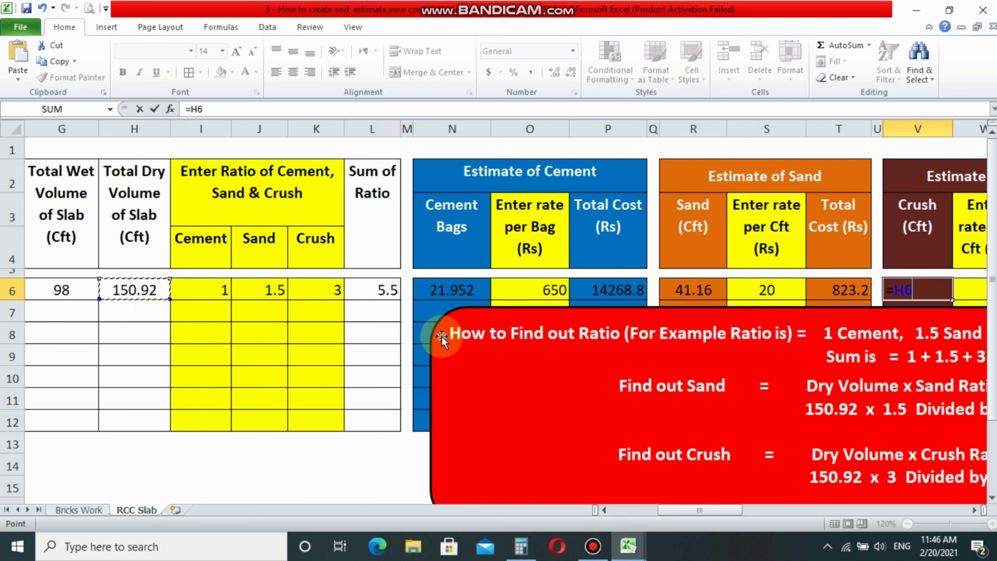
click(206, 109)
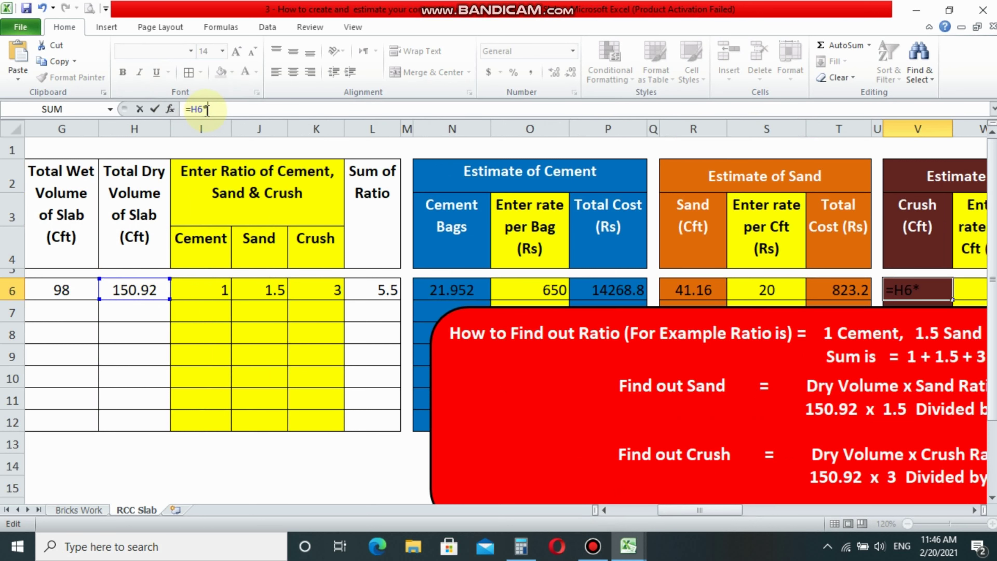
click(313, 288)
click(226, 110)
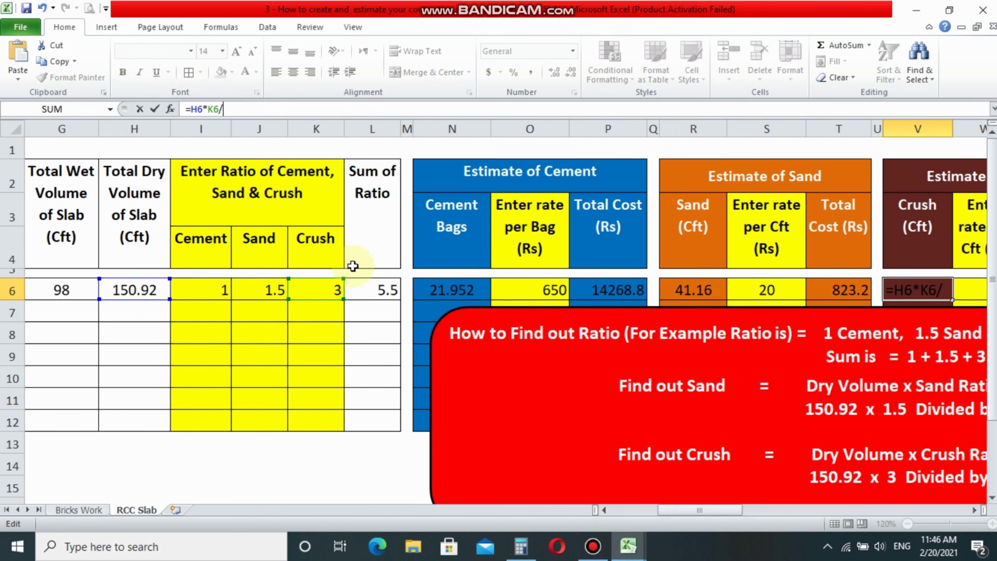
click(376, 290)
key(Return)
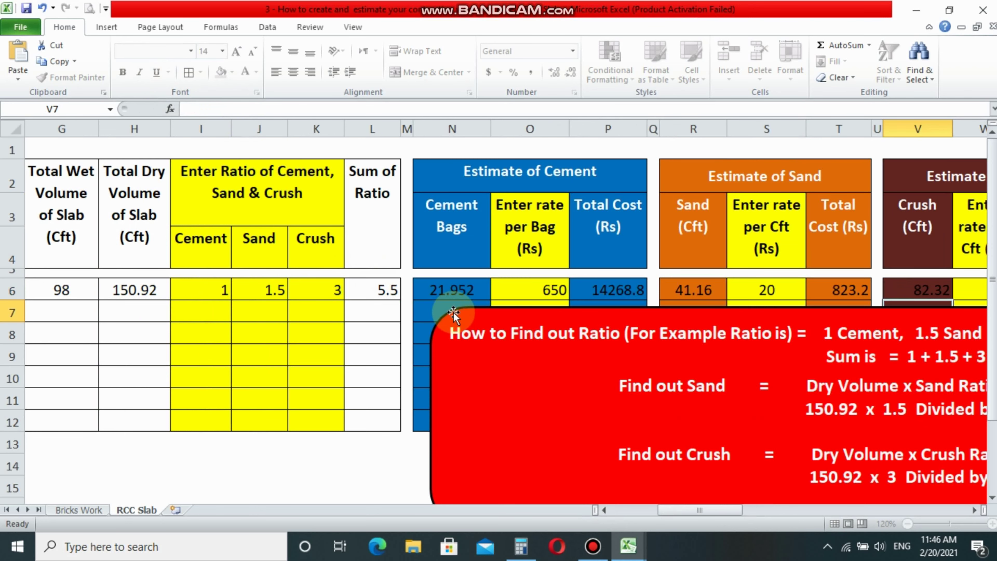
click(974, 509)
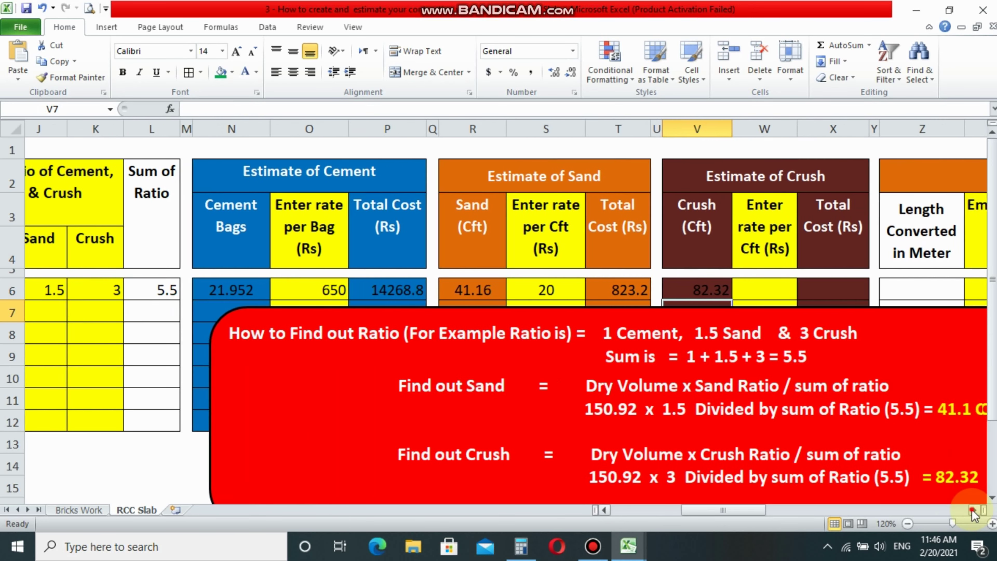
click(650, 285)
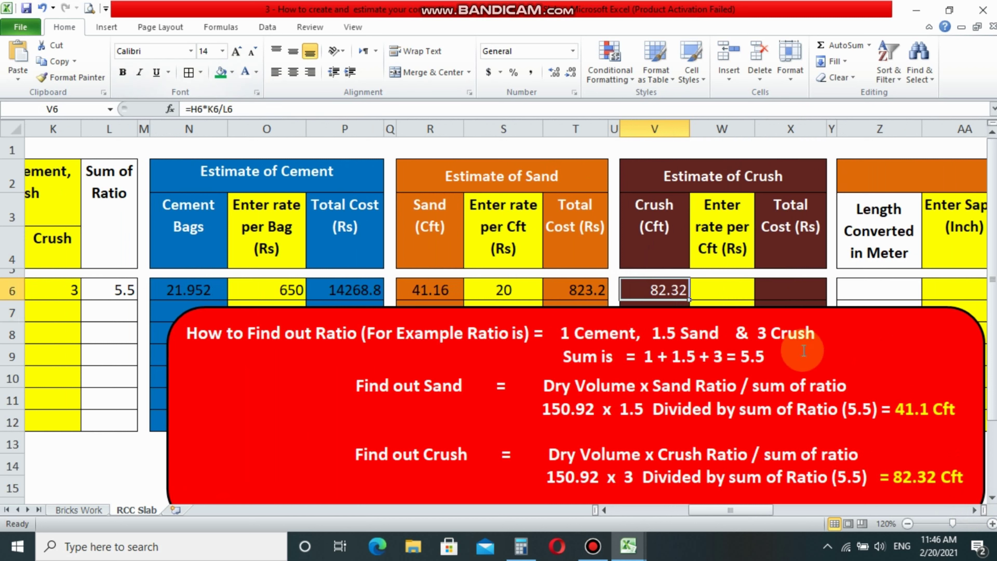
Step: Set a crush rate of 50 in W6 and total cost =V6*W6 in X6, giving 4116
click(783, 281)
click(737, 292)
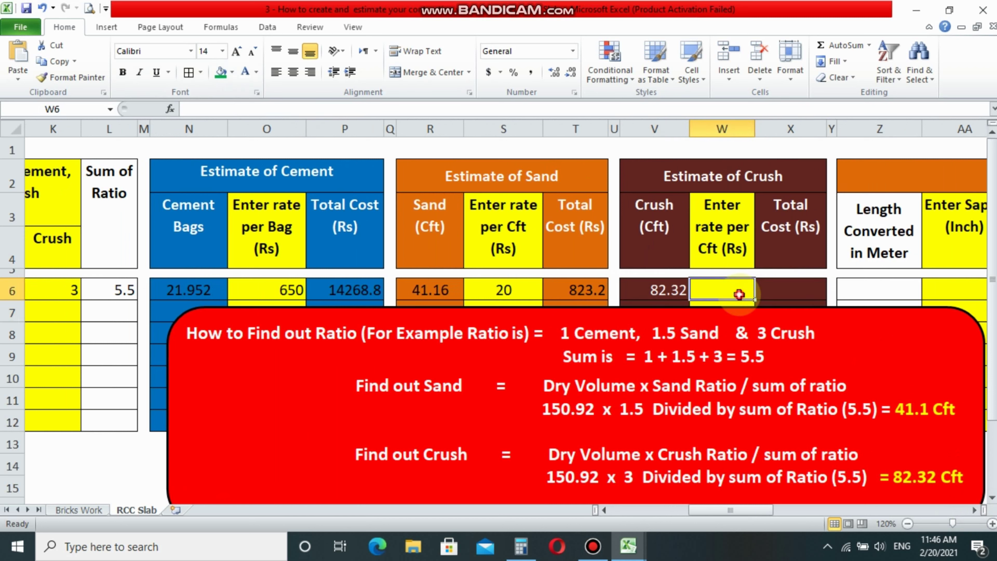
text(50)
key(Tab)
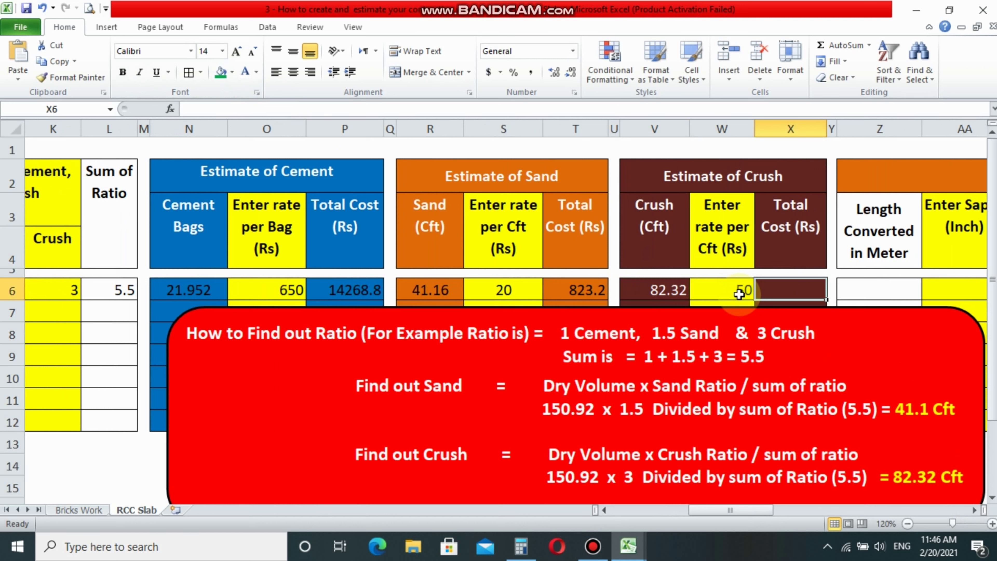
text(=)
click(667, 290)
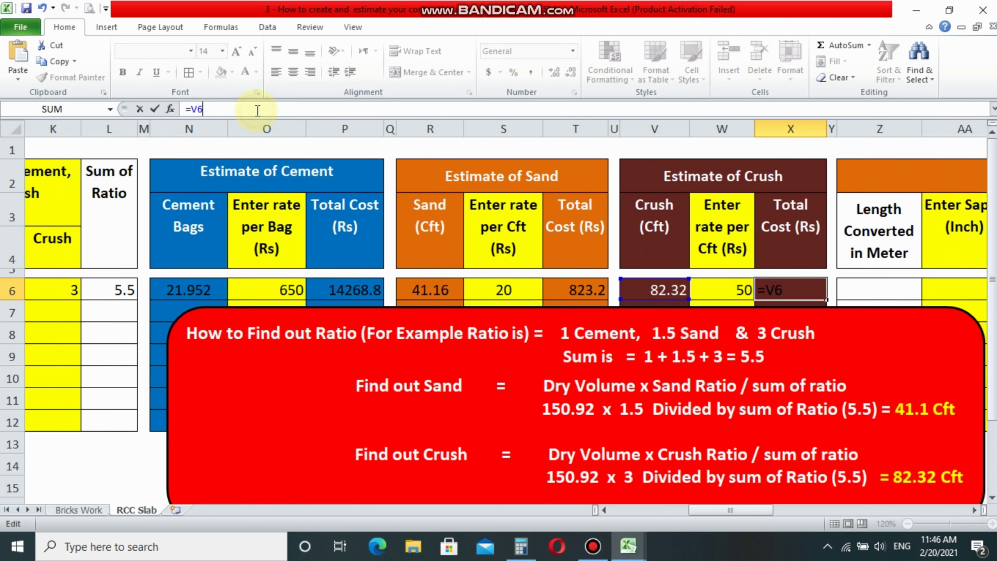
click(731, 289)
key(Return)
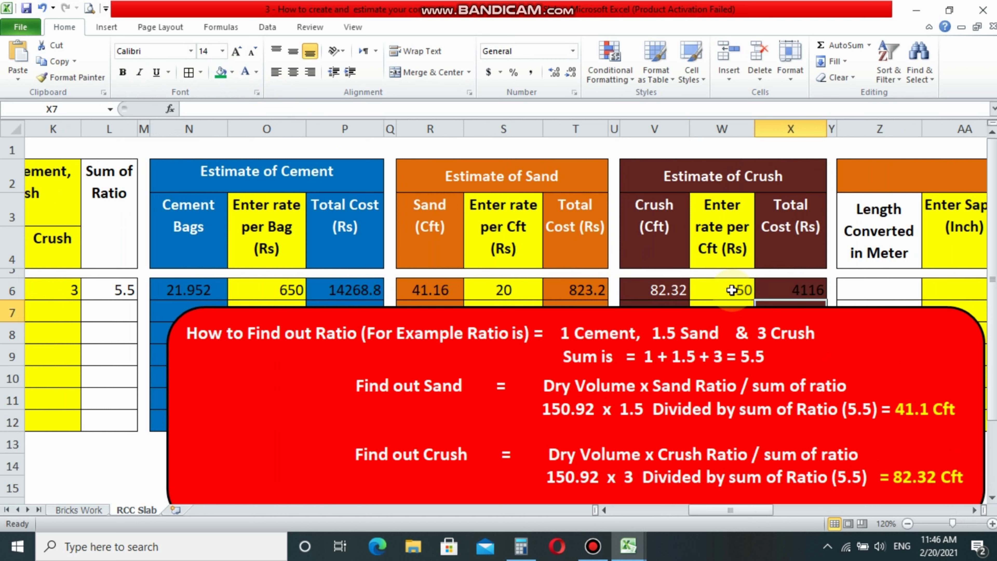
key(Up)
Step: Review row 6's crush quantity, rate and total cost formulas
click(245, 72)
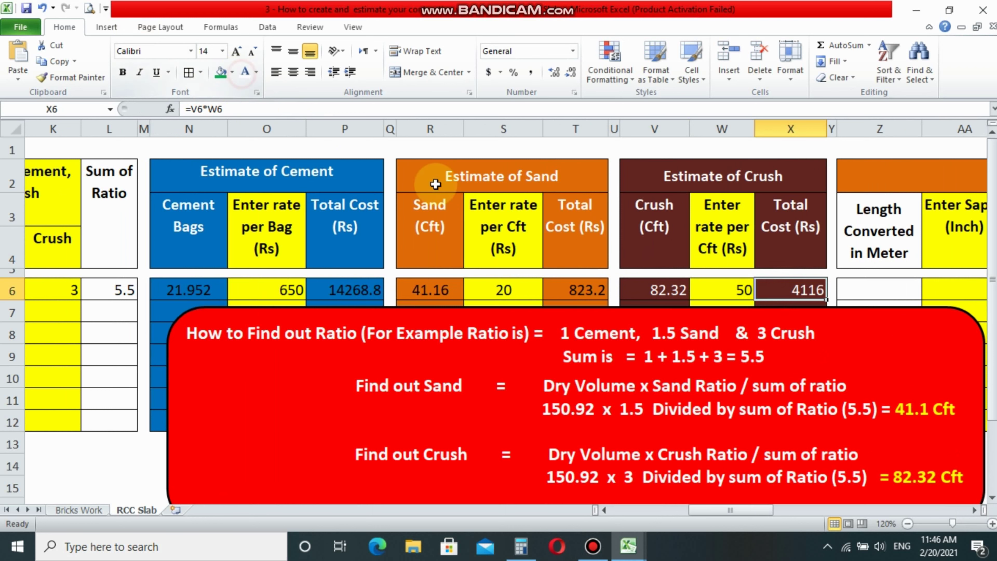
click(730, 290)
click(667, 290)
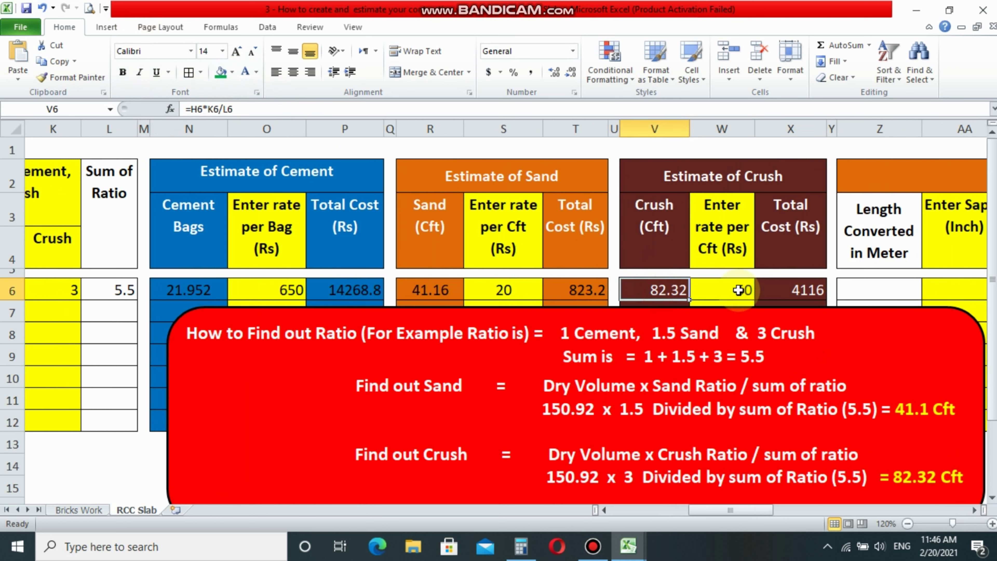
click(718, 290)
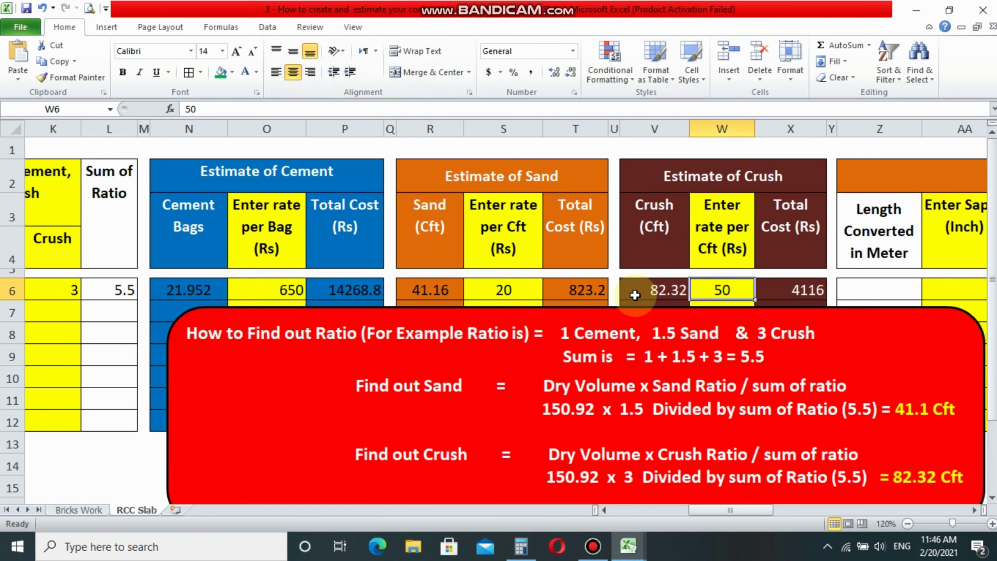
click(644, 290)
click(667, 227)
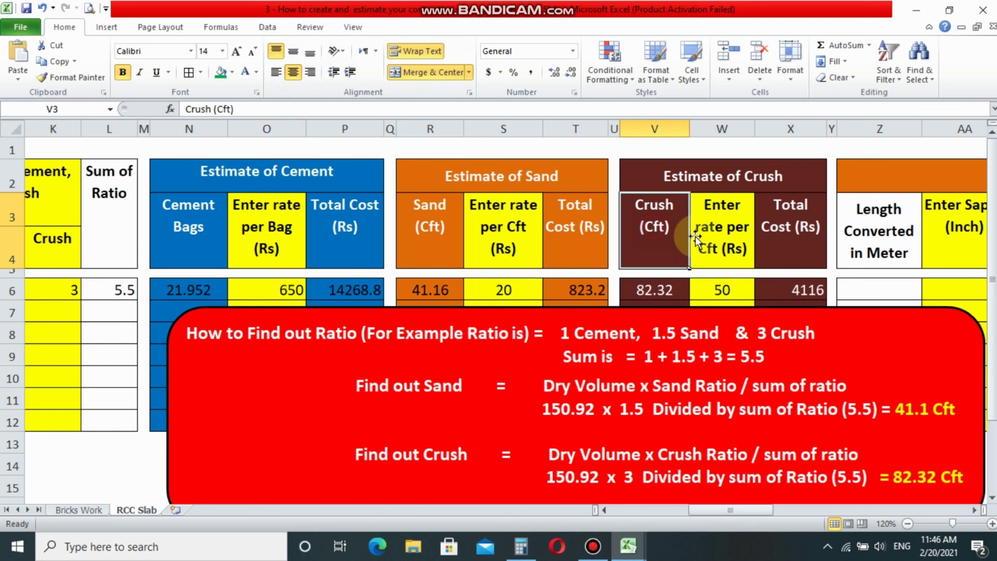
click(790, 290)
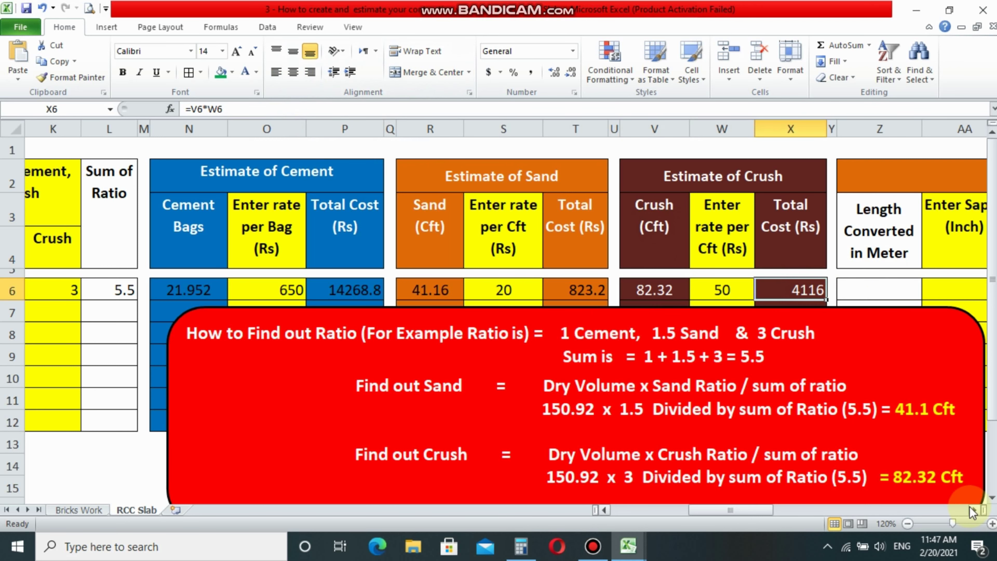
click(972, 510)
click(972, 510)
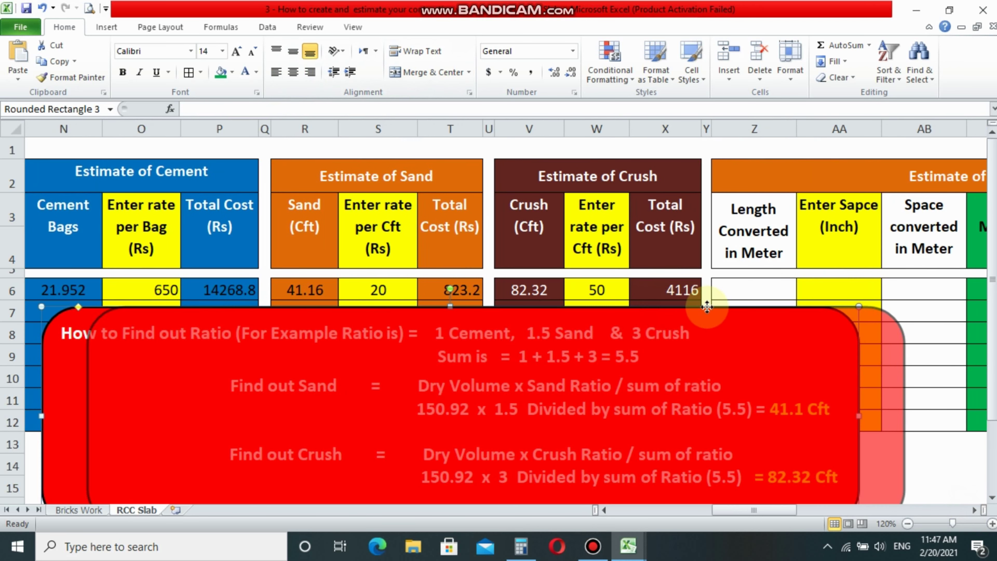
Step: Move the red note aside and bring the Estimate of Steel in main bars table into view at Z6
drag(653, 310, 715, 310)
click(529, 289)
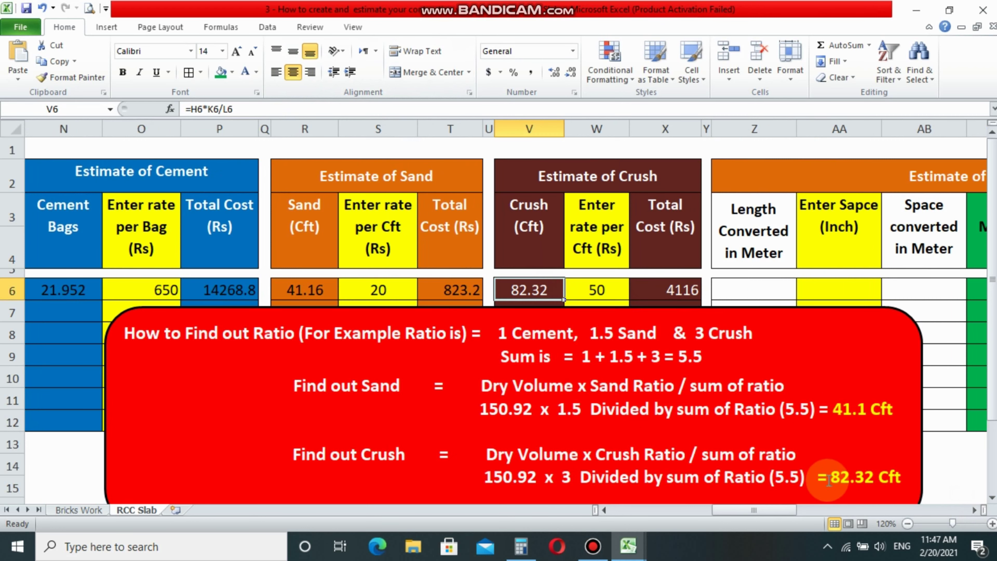
click(806, 488)
click(734, 287)
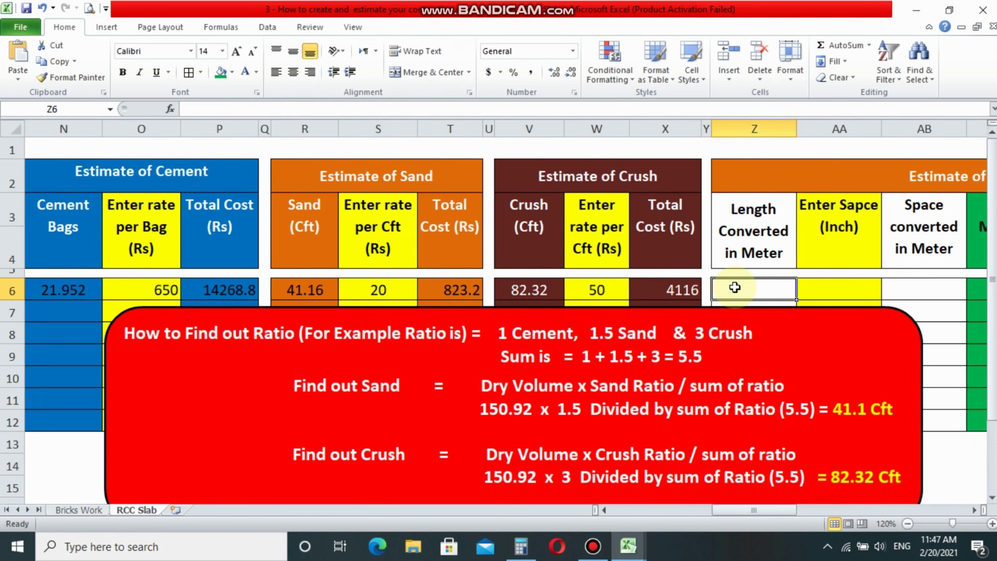
click(594, 552)
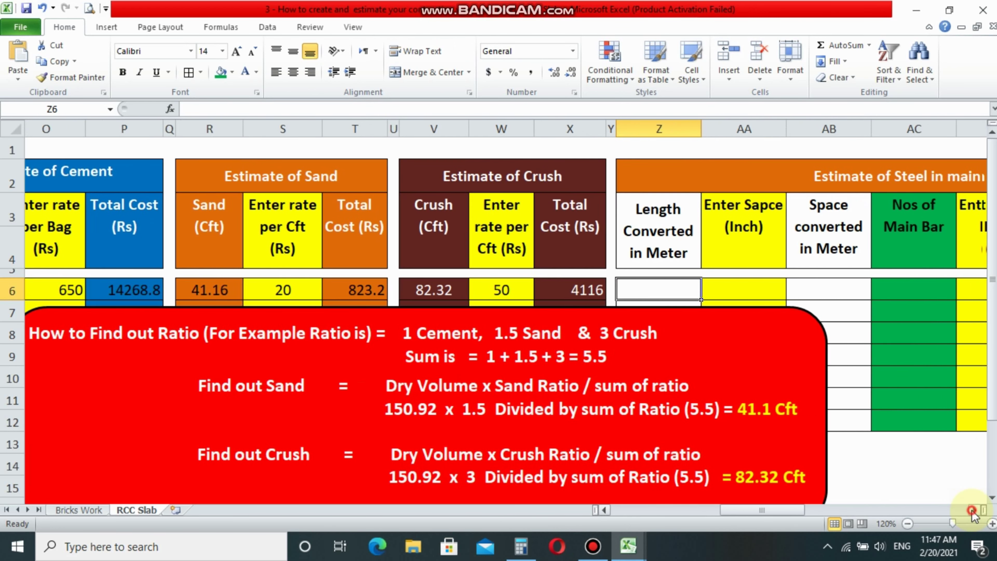
click(973, 509)
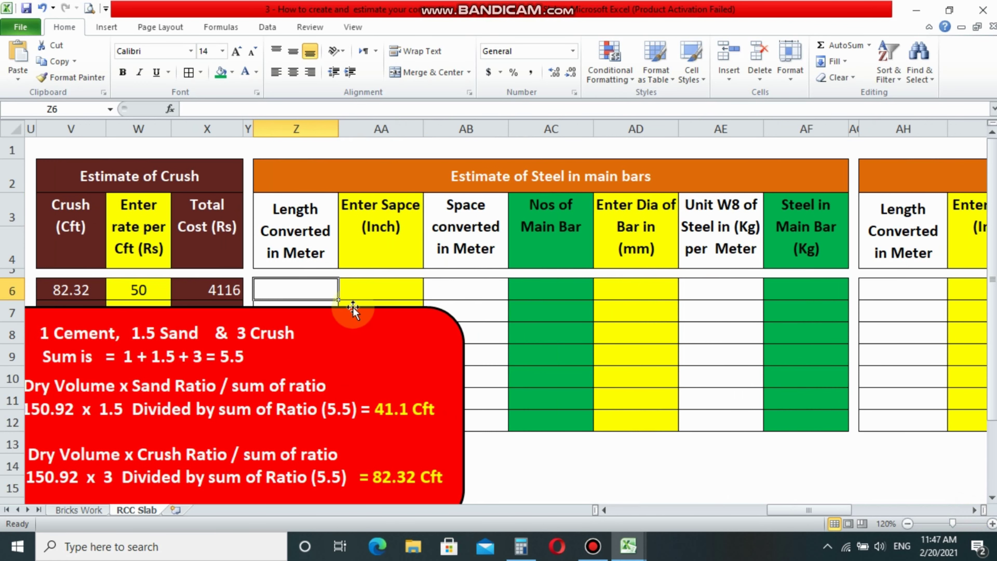
drag(351, 308, 841, 307)
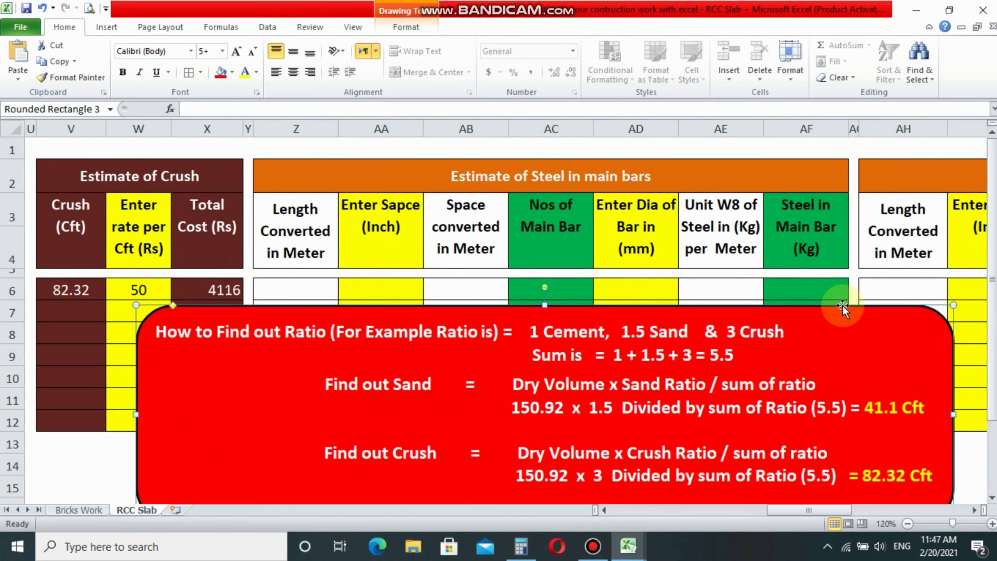
click(285, 285)
drag(466, 190, 523, 178)
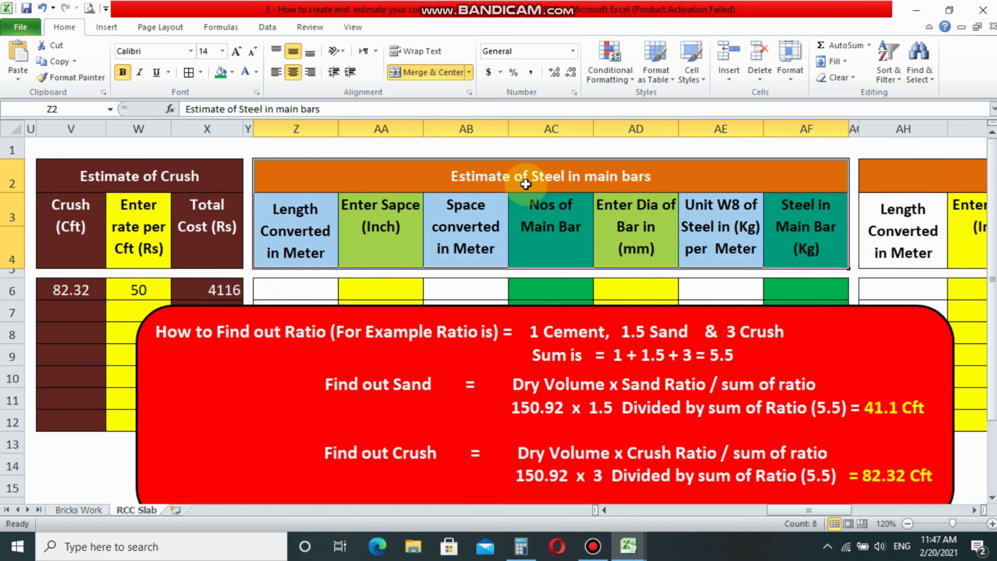
click(290, 290)
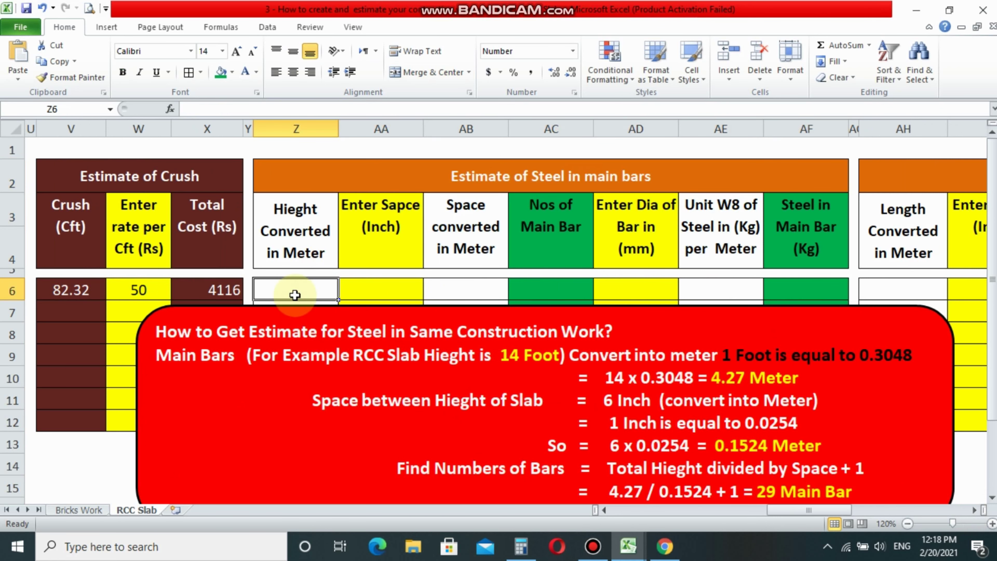
Step: Begin Z6's formula as =D6, referencing the 14 ft slab height
text(=)
click(604, 510)
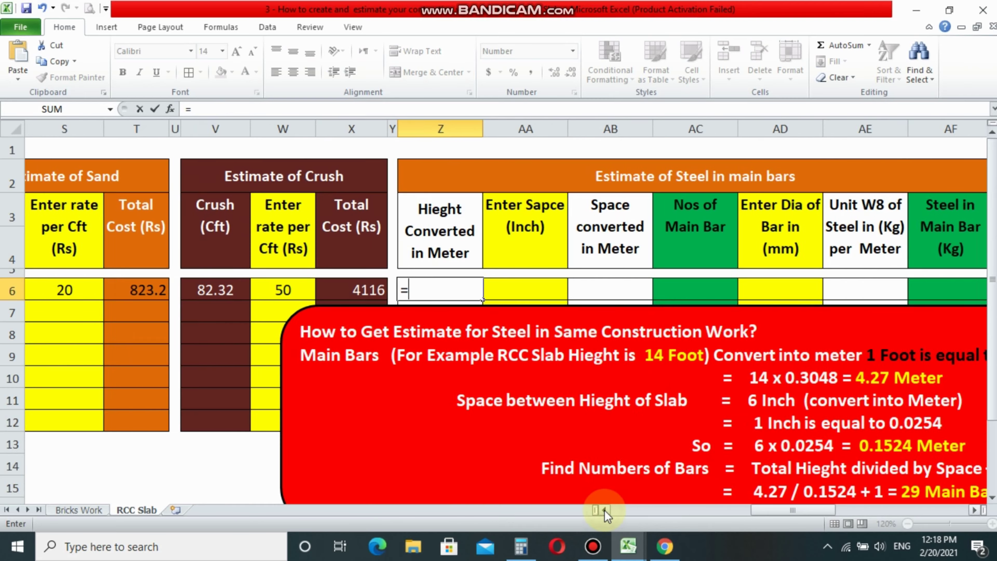
click(604, 510)
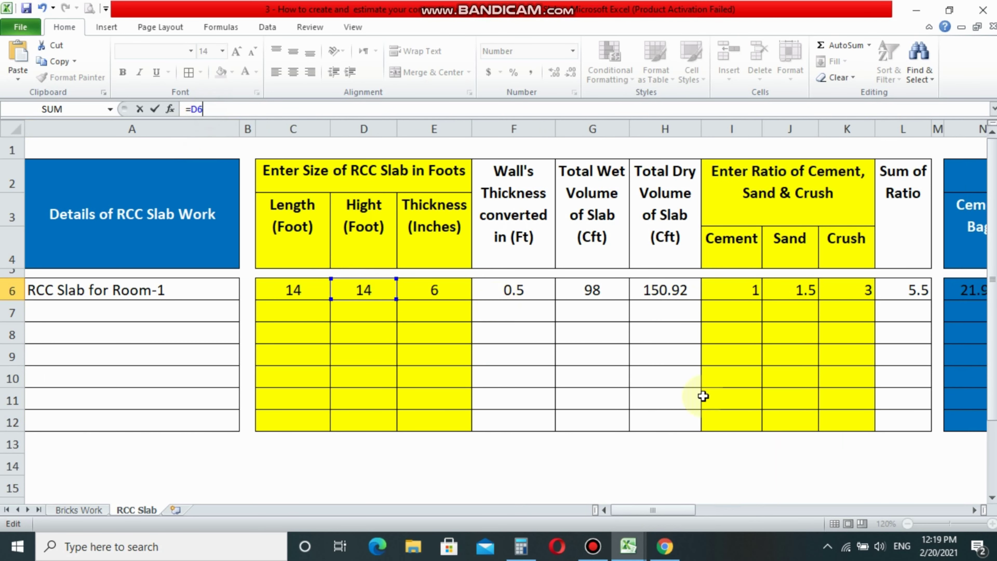
click(972, 510)
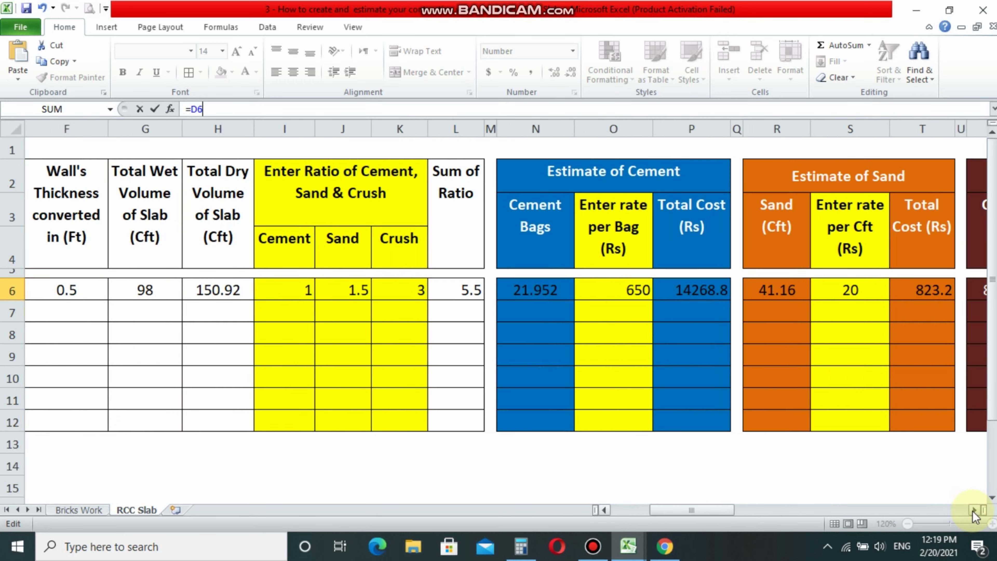
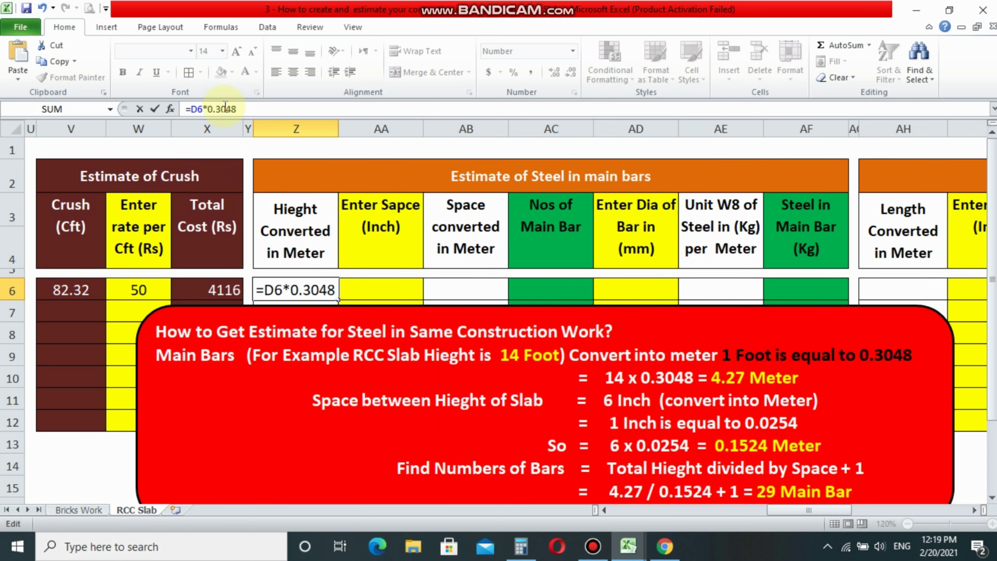
Step: Commit =D6*0.3048 in Z6 and check the 4.27 m result against the explanation note
key(Return)
click(301, 287)
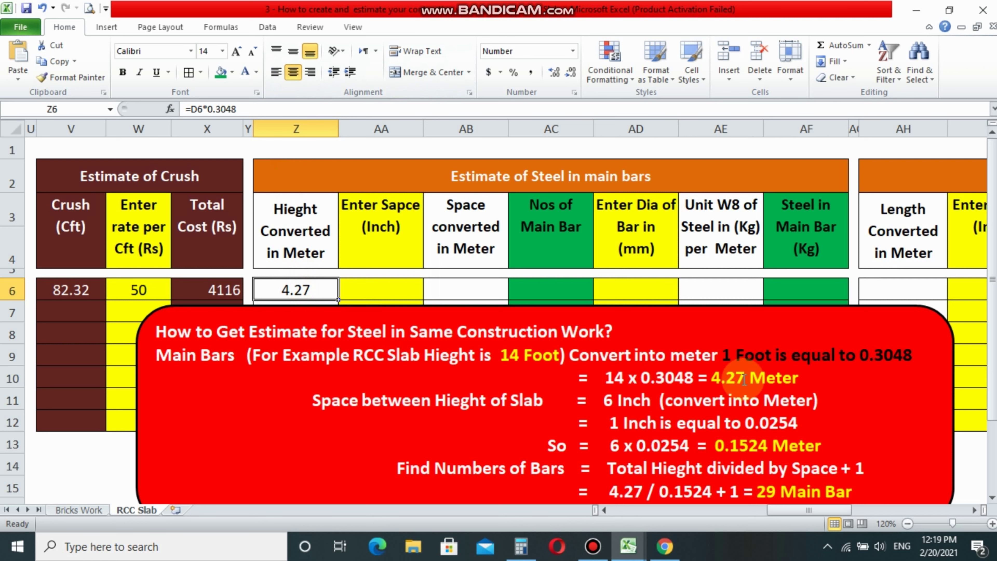
click(713, 379)
drag(713, 379, 799, 378)
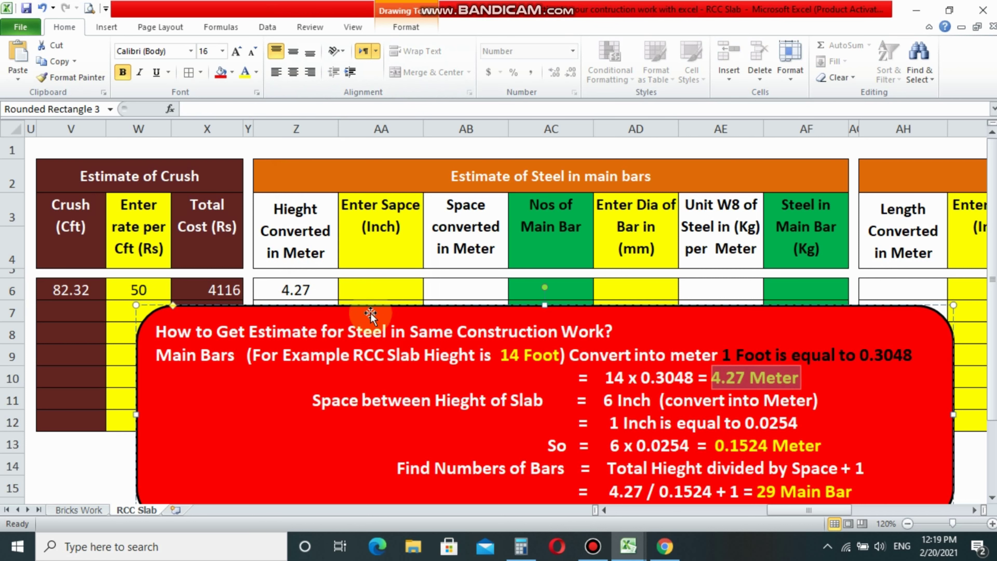
Step: Enter a centred 6-inch bar spacing in AA6, noting the 0.0254 inch-to-metre factor
click(381, 289)
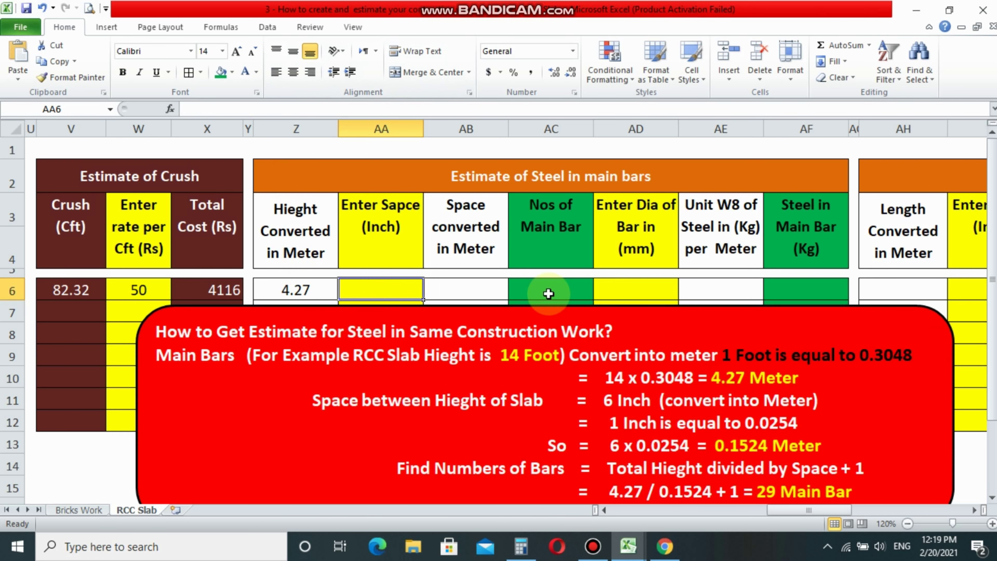
text(6)
key(Tab)
click(403, 288)
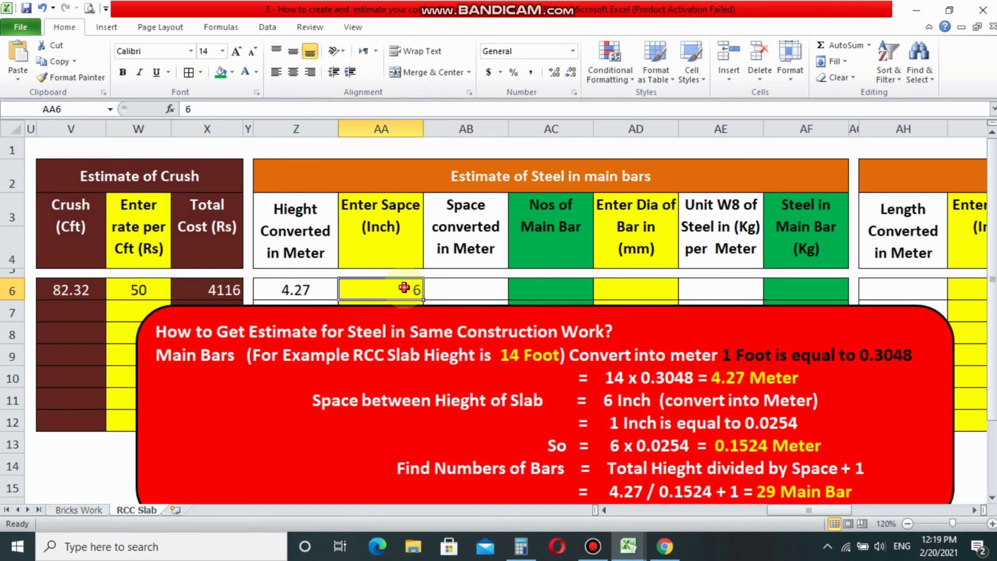
click(294, 72)
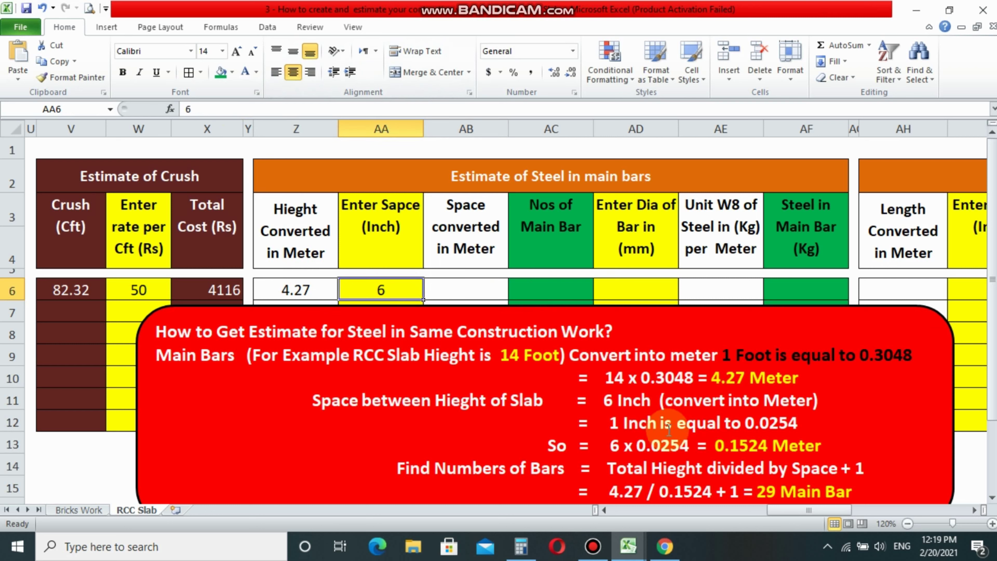
click(618, 446)
mouse_move(618, 446)
mouse_down()
mouse_move(798, 423)
mouse_move(678, 424)
mouse_up()
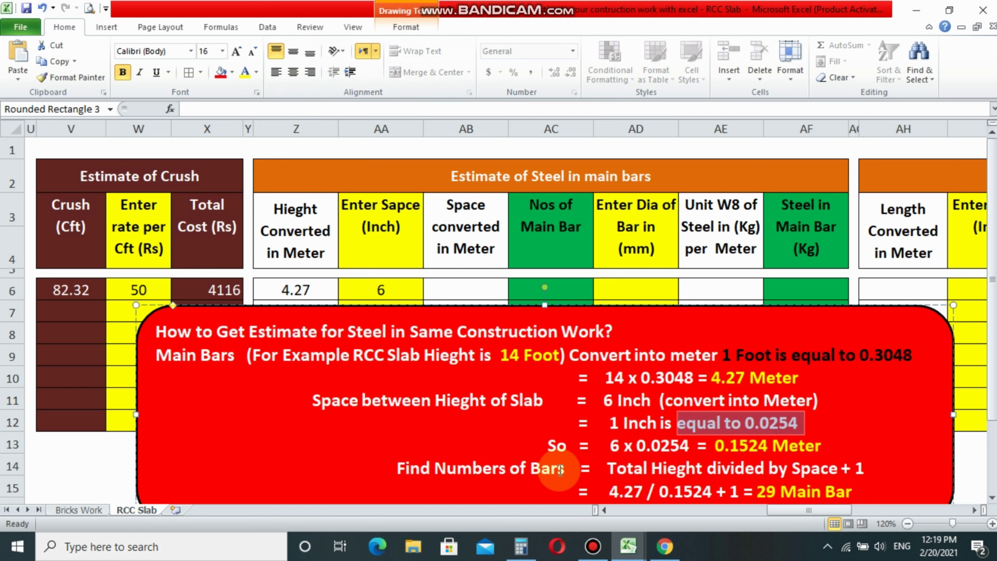
Step: Enter =AA6*0.0254 in AB6 and centre the 0.1524 m spacing result
click(453, 215)
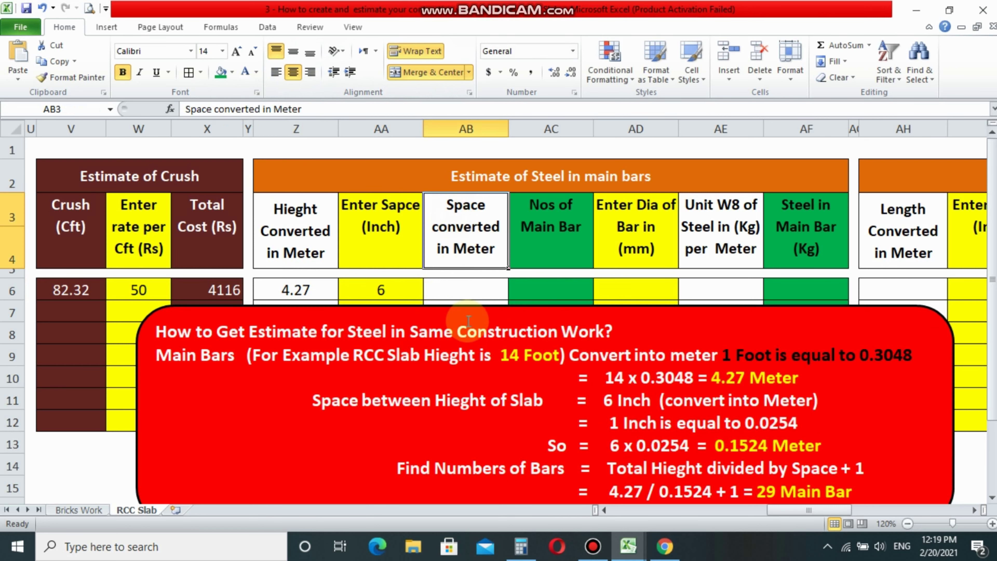
click(453, 293)
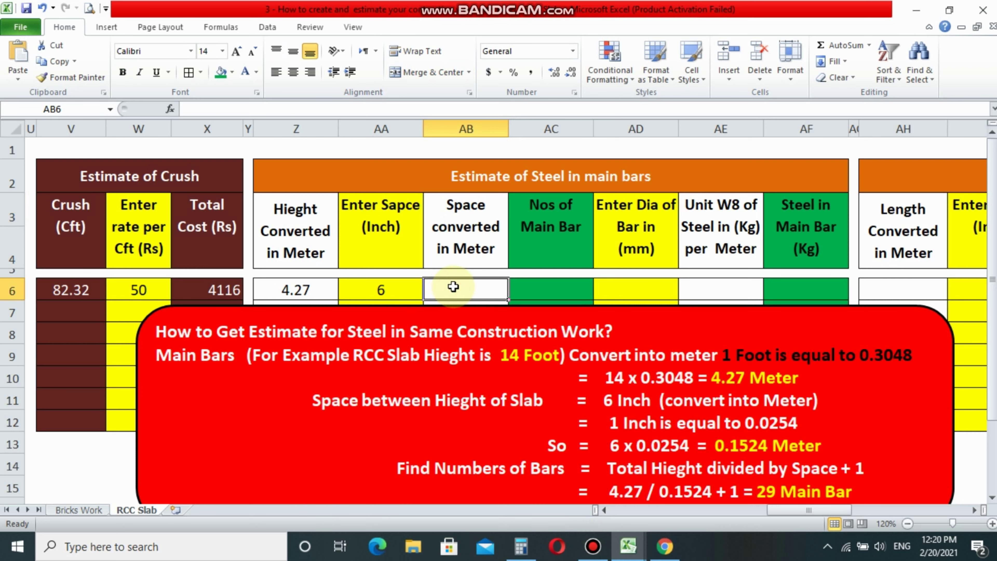
text(=)
click(381, 289)
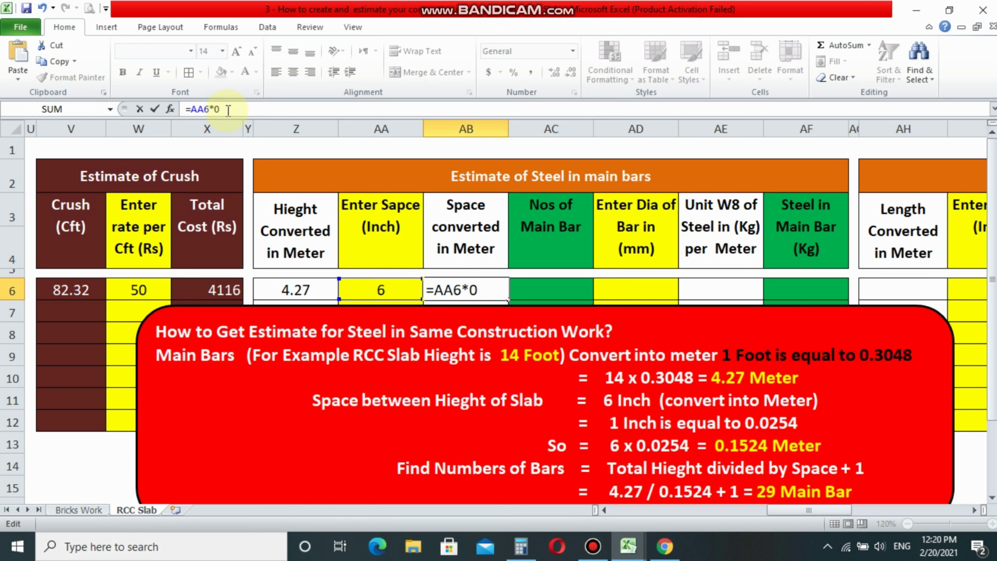
text(.0254)
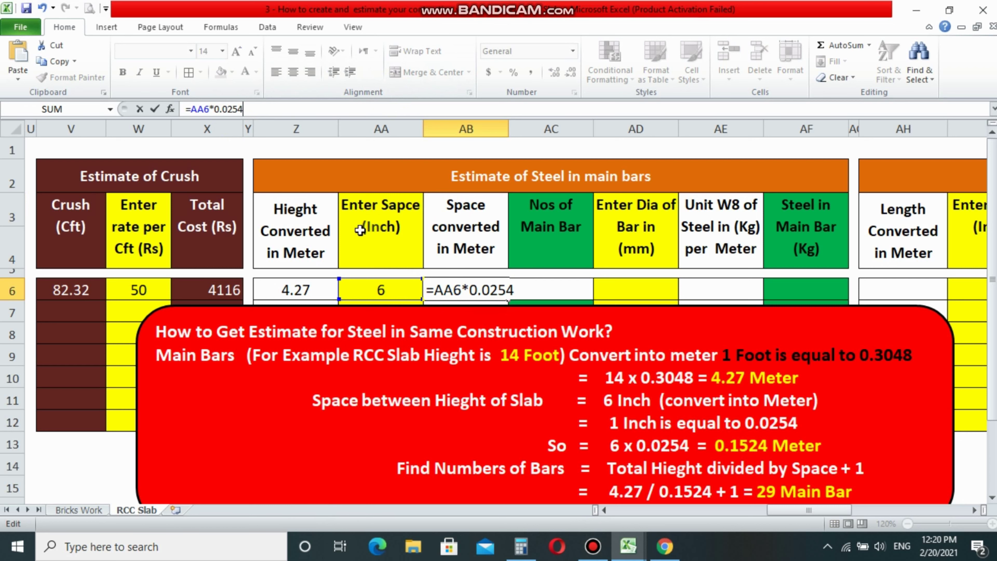
key(Return)
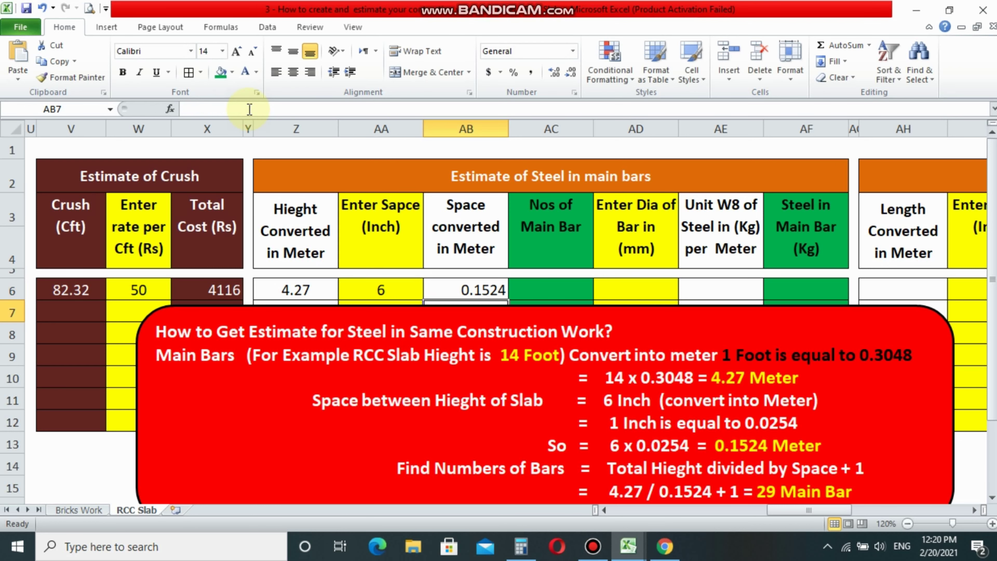
key(Up)
click(290, 74)
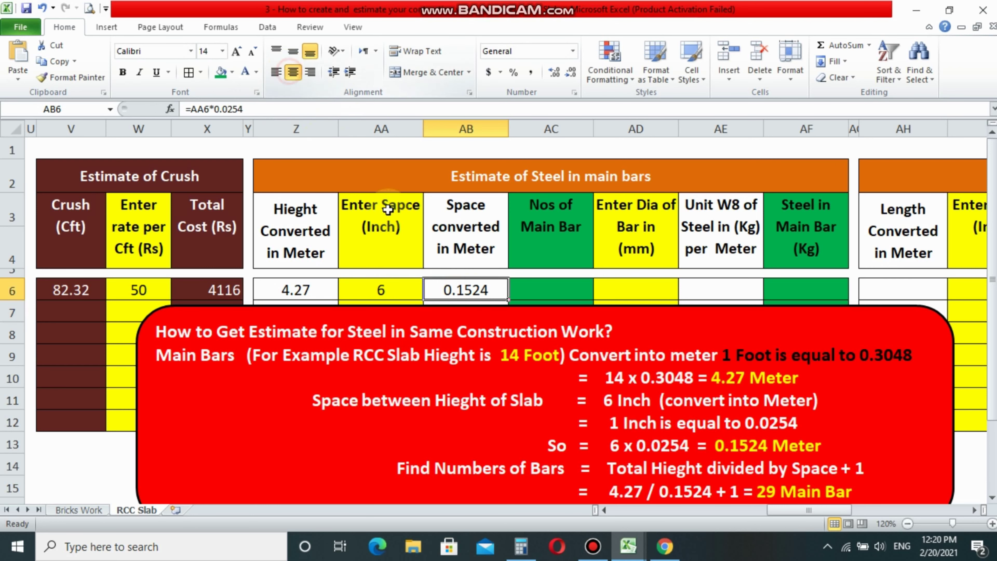
drag(718, 446, 821, 445)
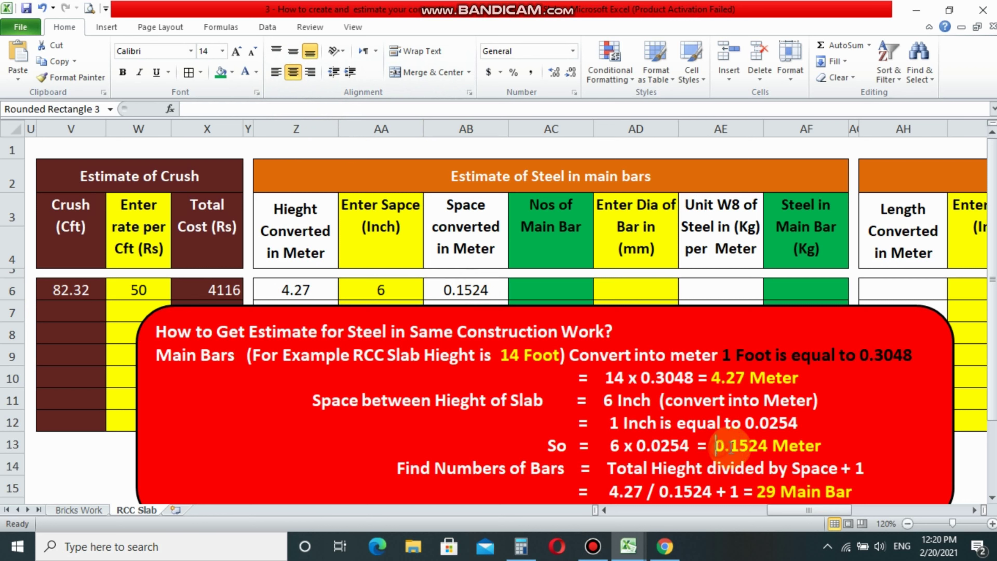
click(545, 290)
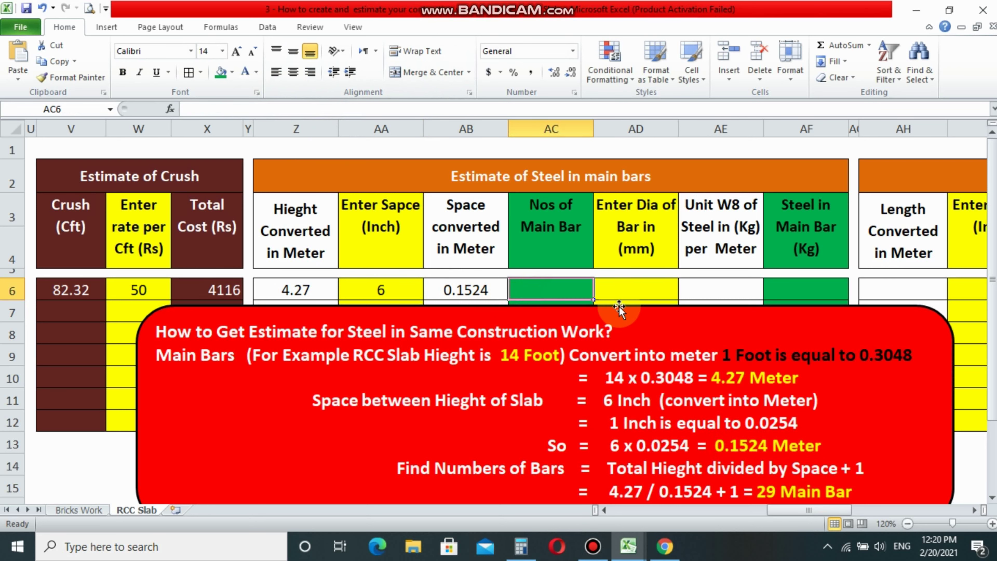
Step: Enter =Z6/AB6 in AC6, then revise it to =Z6/AB6+1 for 29 bars
text(=)
click(288, 289)
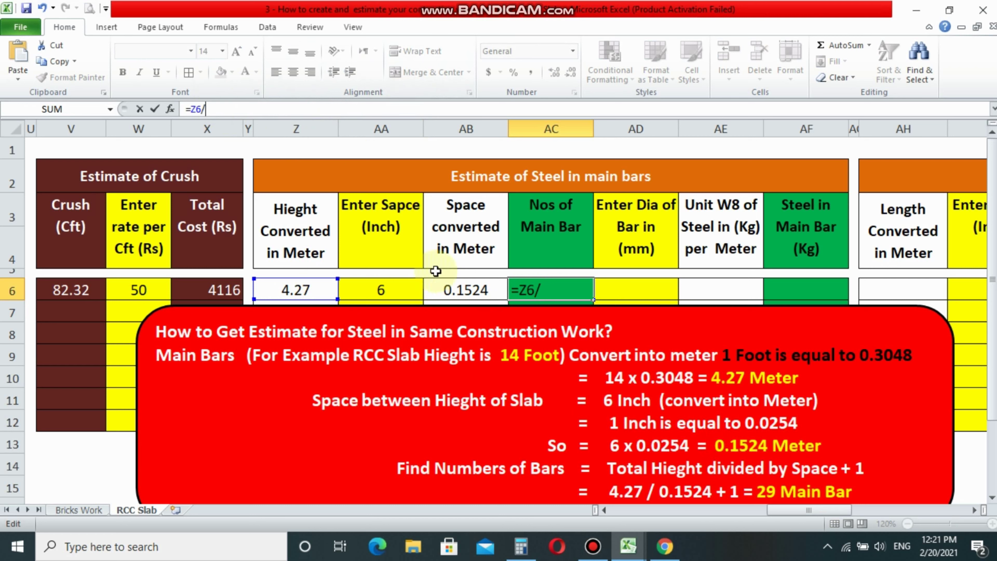
click(455, 290)
key(Return)
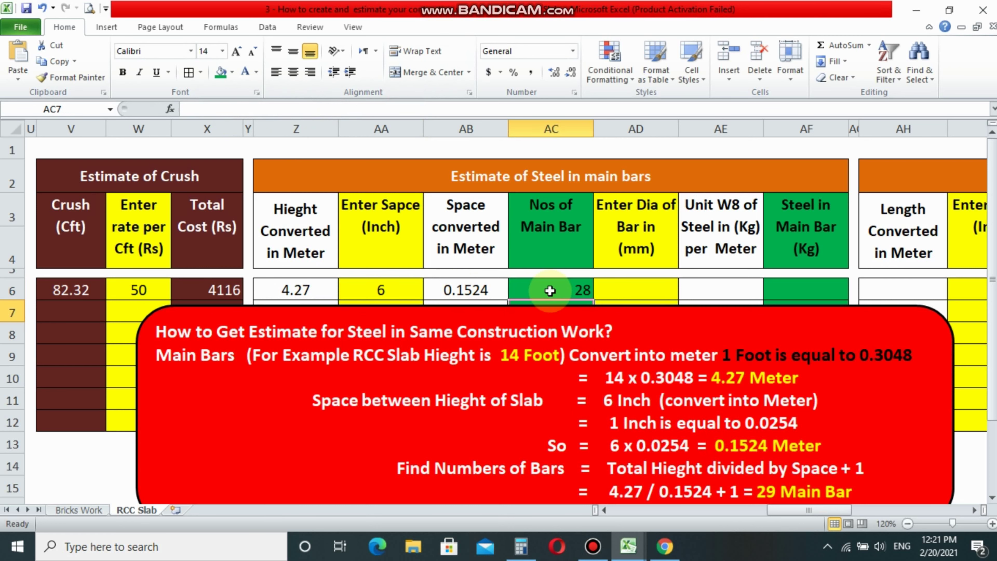
click(580, 289)
text(=Z6/AB6+1)
click(227, 110)
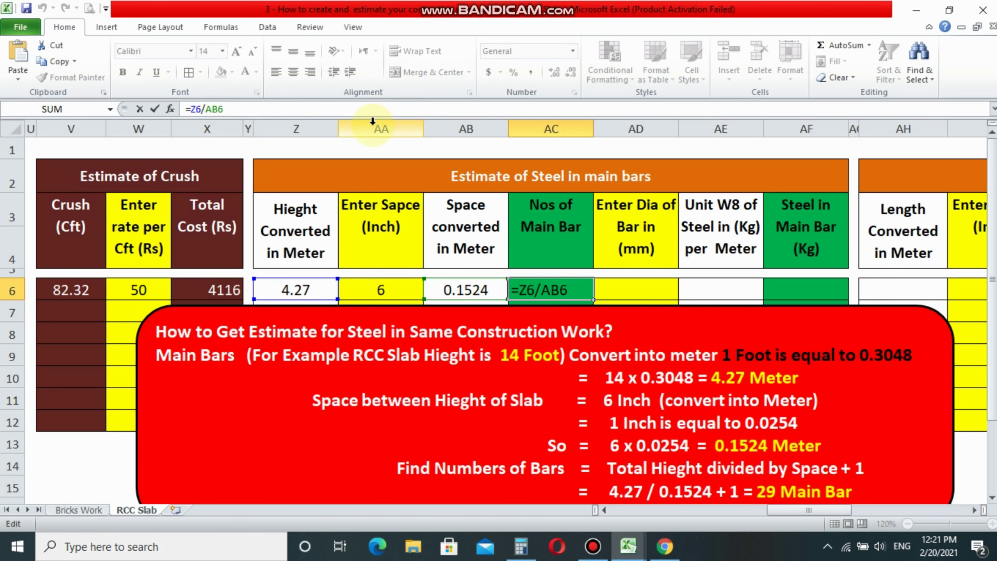
key(Return)
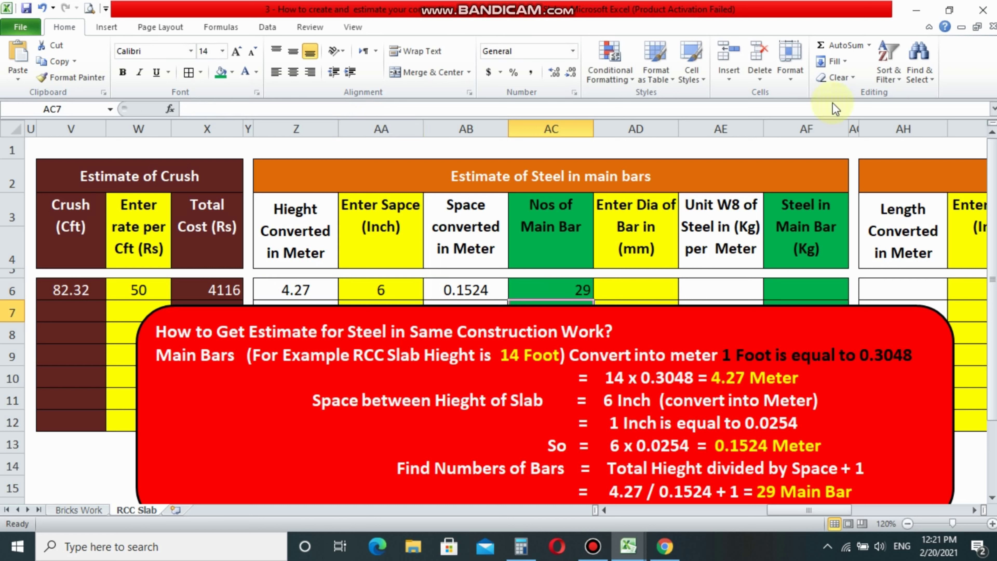
click(538, 285)
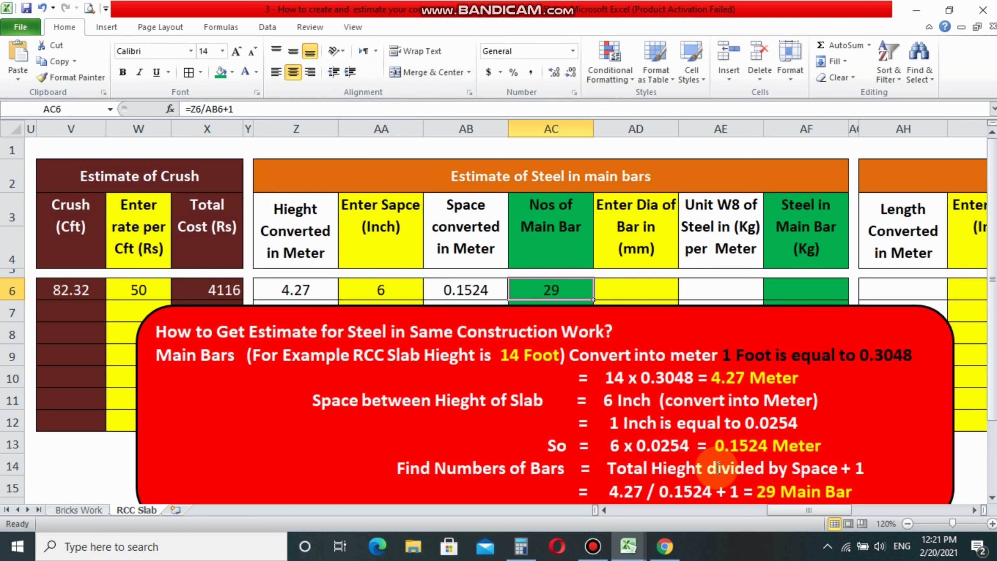
Step: Compare the result with the note's bar count rule and worked 29-bar example
drag(607, 468, 855, 465)
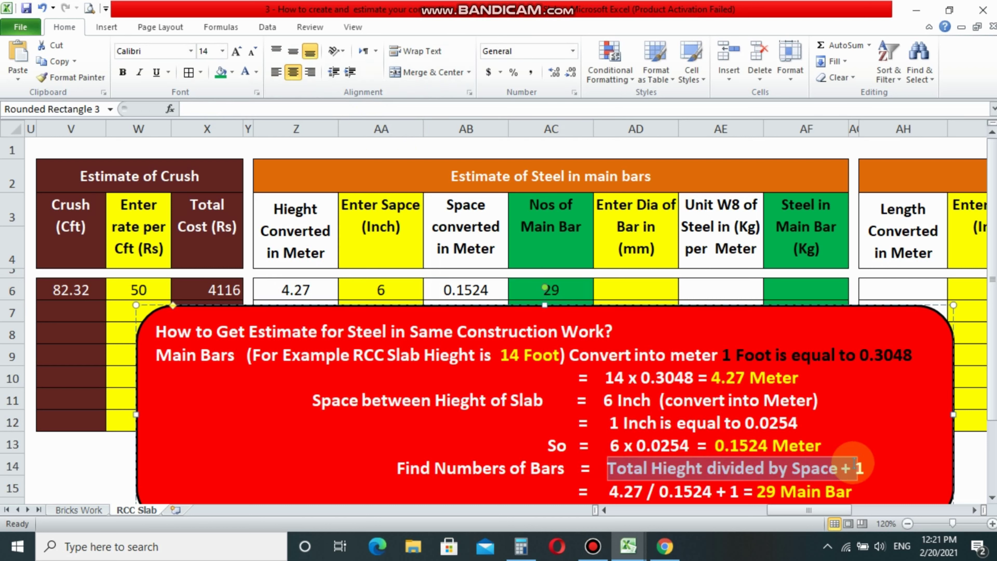
drag(609, 491, 861, 493)
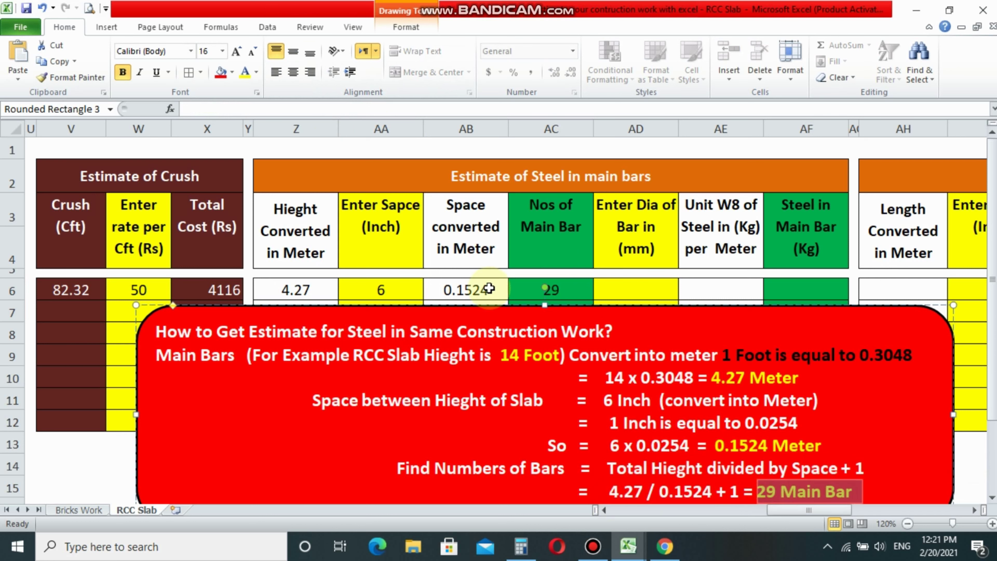
click(547, 290)
click(628, 292)
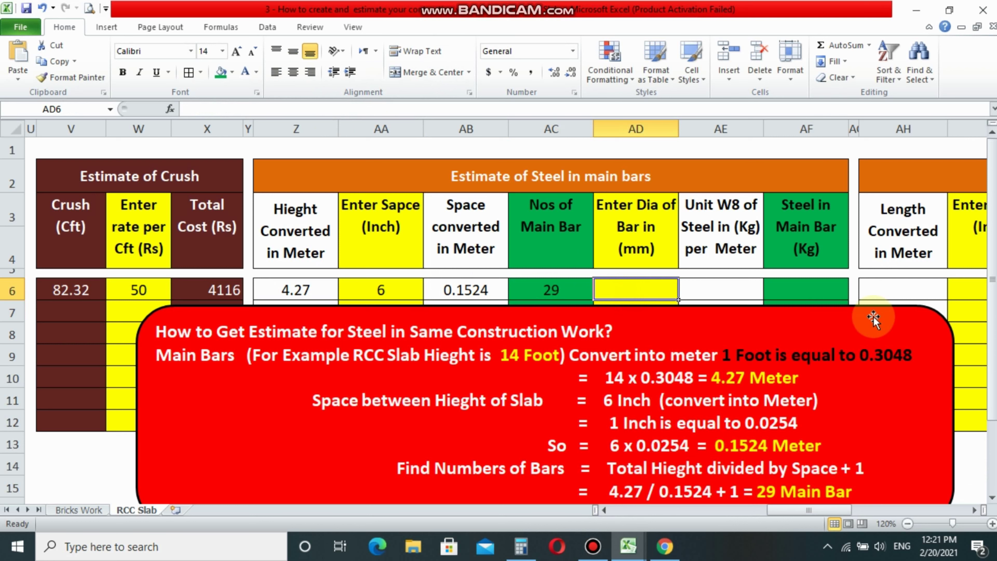
Step: Enter a centred 12 mm bar diameter in AD6
text(12)
key(Tab)
click(634, 288)
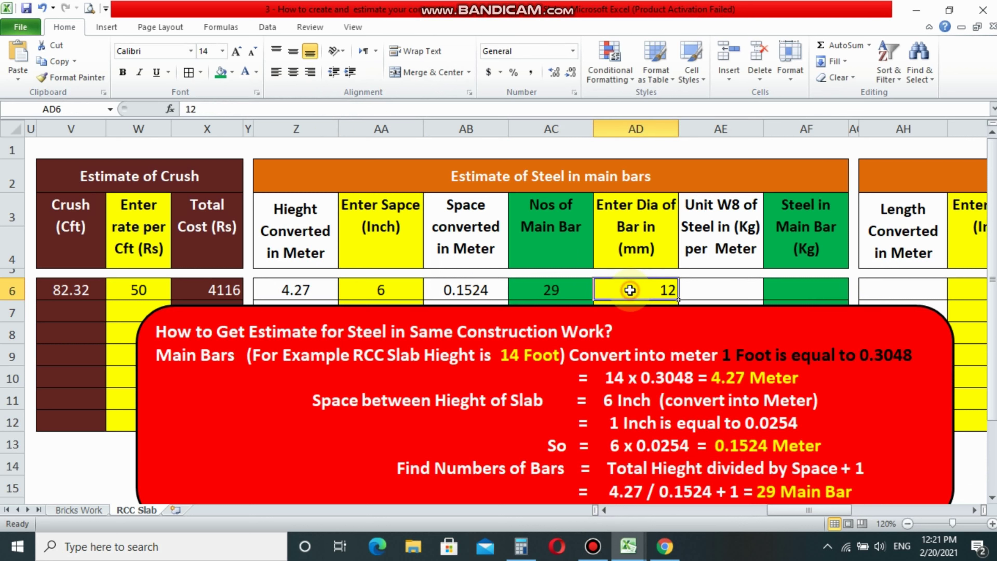
click(293, 72)
click(635, 250)
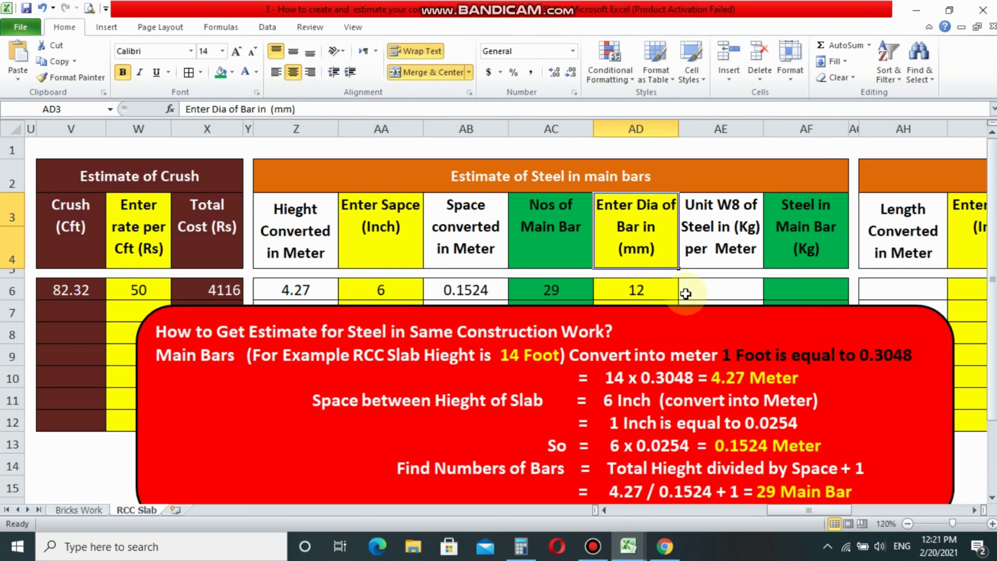
Step: Enter the unit weight formula =AD6*AD6/162 in AE6
click(710, 291)
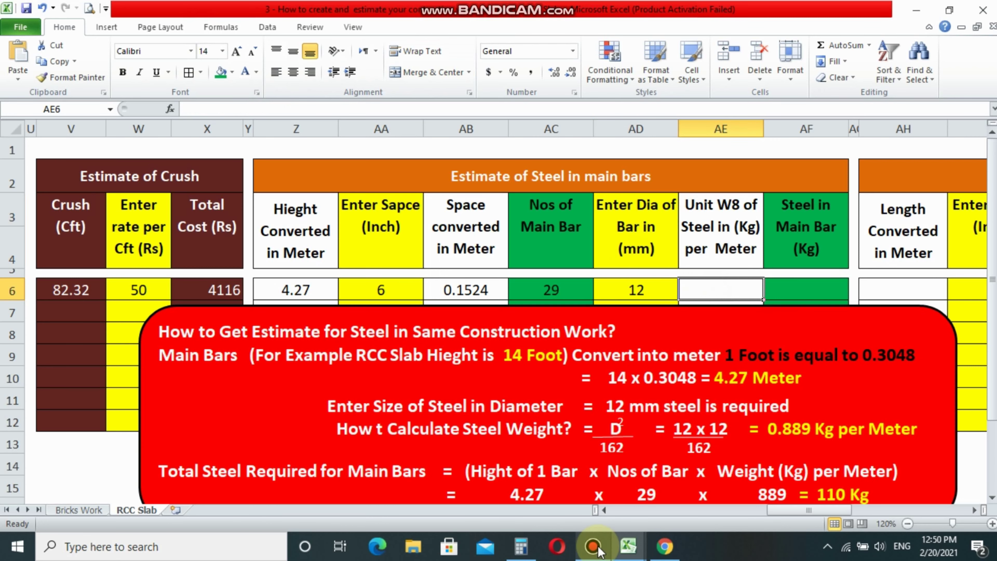
text(=)
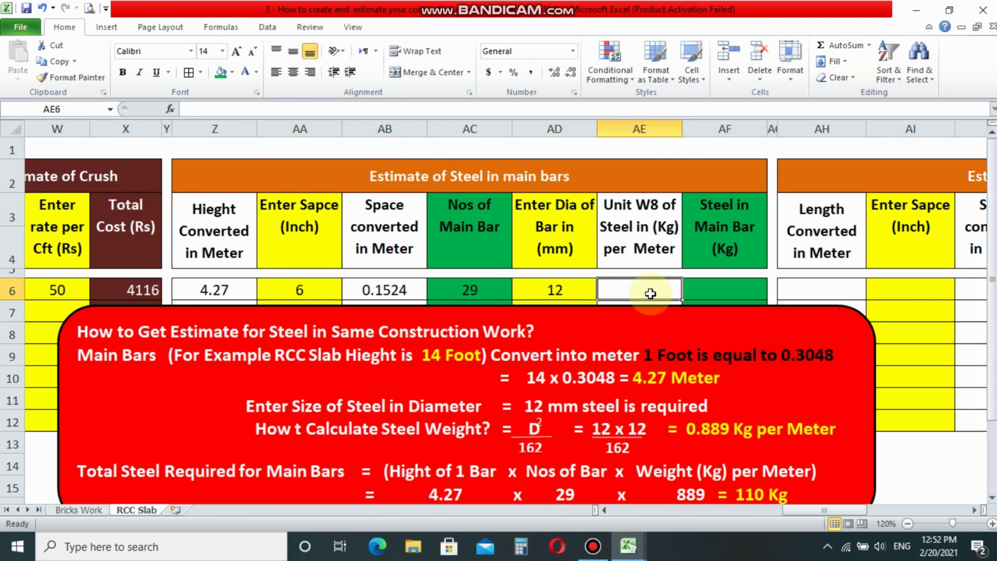
text(=)
click(566, 291)
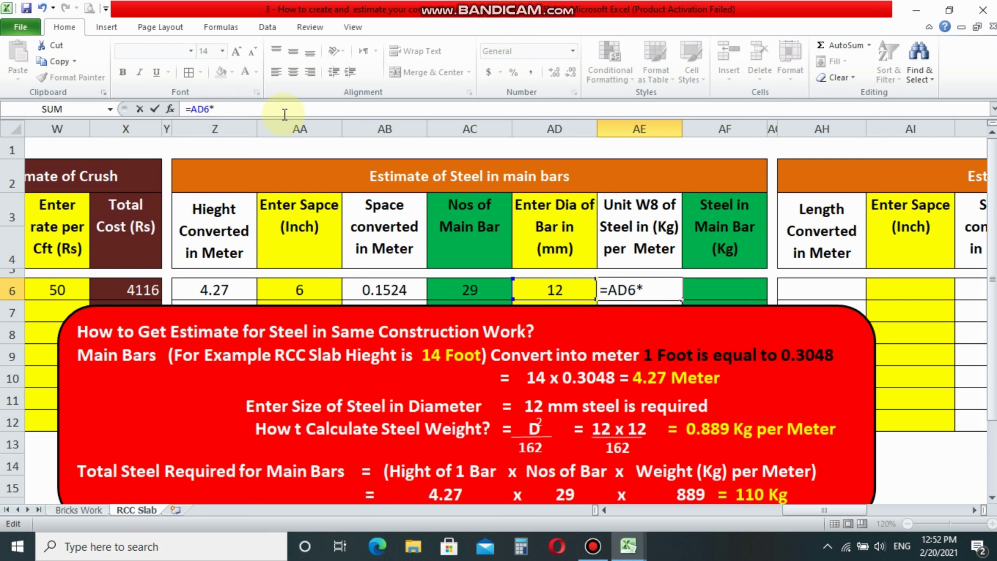
click(545, 294)
click(543, 287)
text(AD6/)
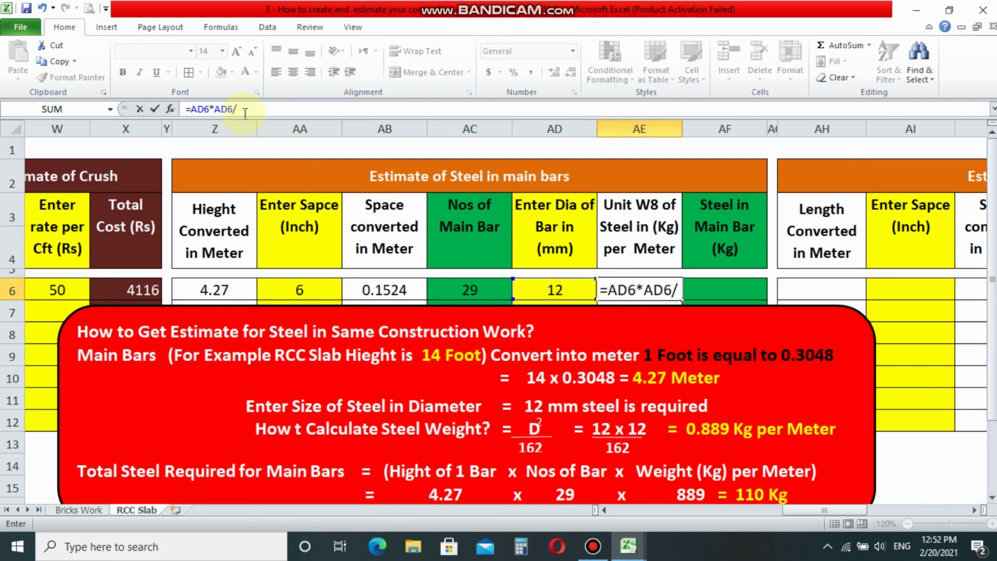
text(162)
key(Return)
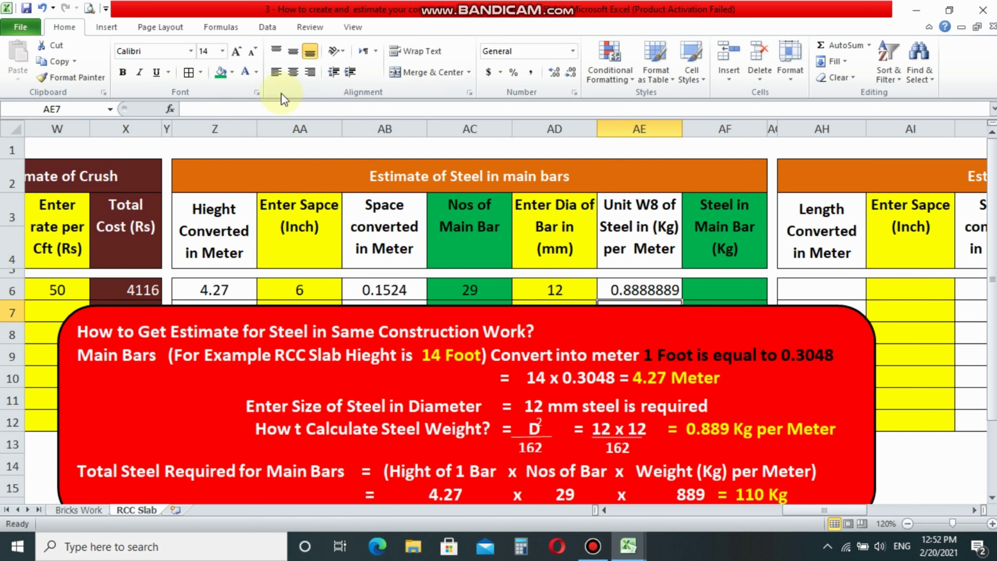
Step: Centre the 0.889 kg/m unit weight in AE6 and verify it against the note
click(632, 290)
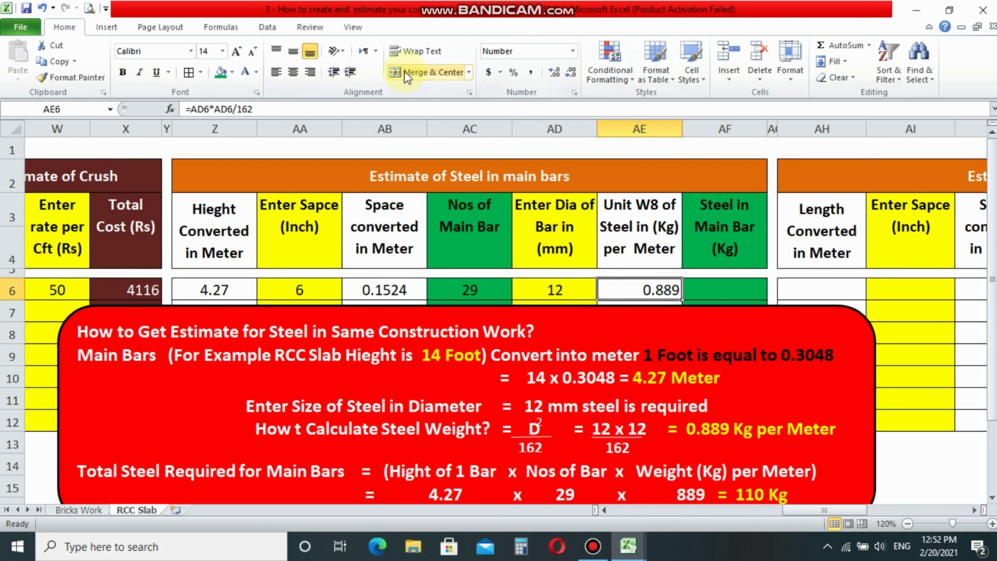
click(293, 72)
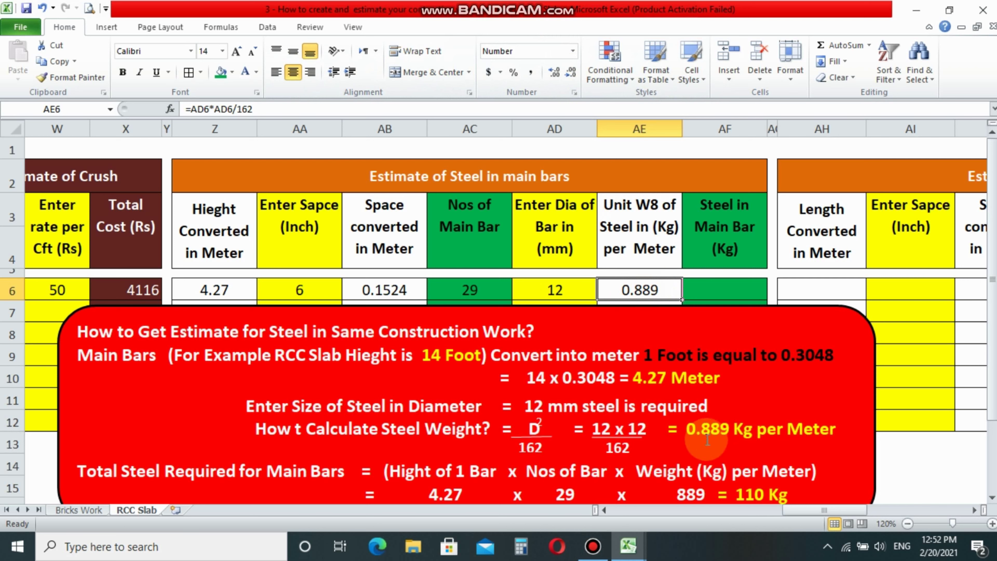
drag(668, 428, 835, 428)
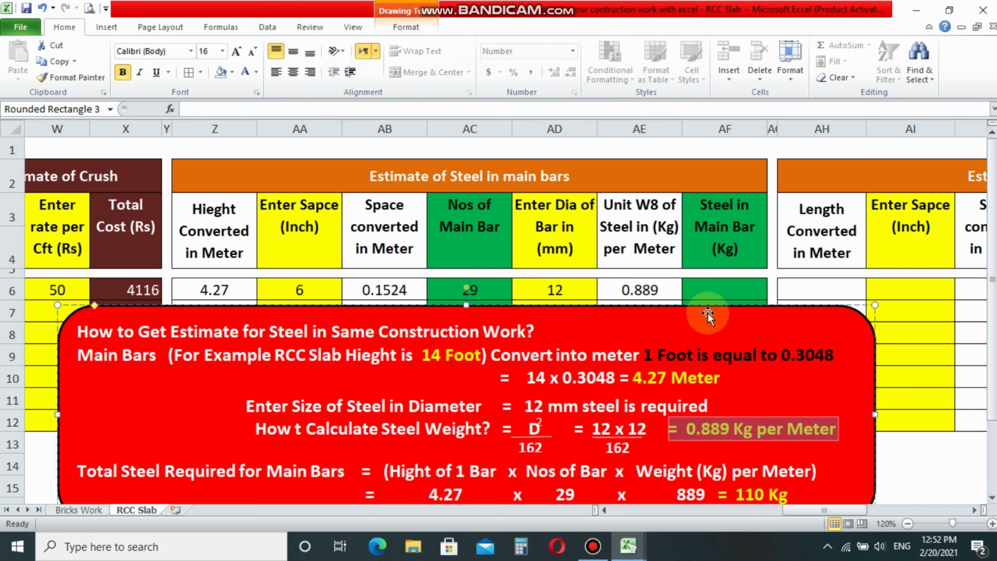
click(639, 236)
click(644, 291)
click(725, 292)
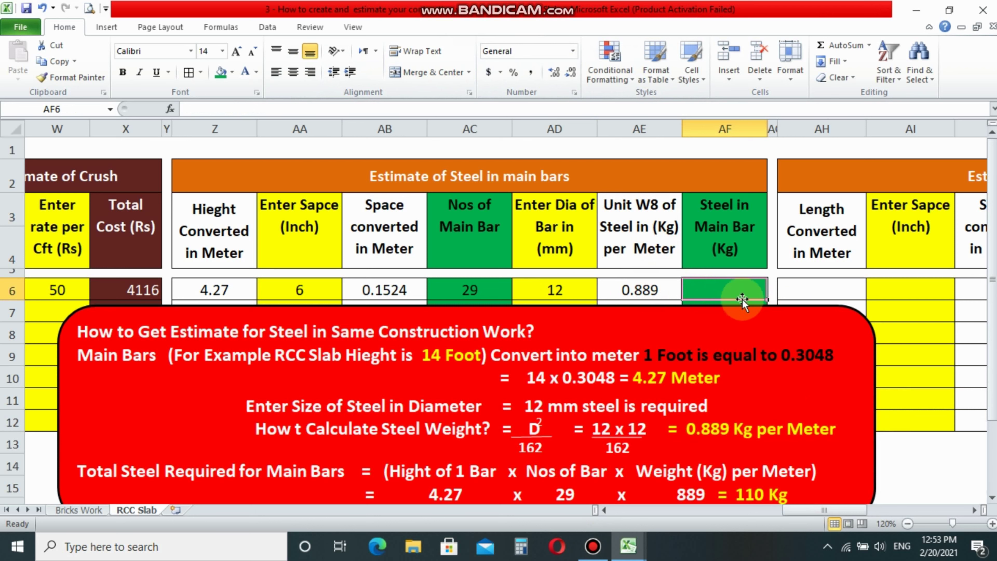
Step: Enter =Z6*AC6*AE6 in AF6, giving 110 kg of main-bar steel
text(=)
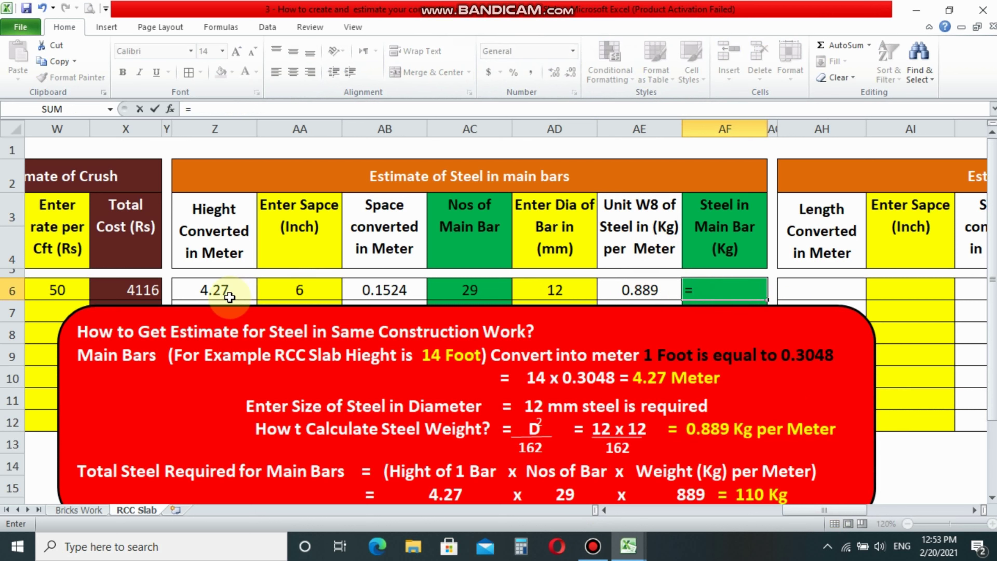
click(215, 289)
click(208, 110)
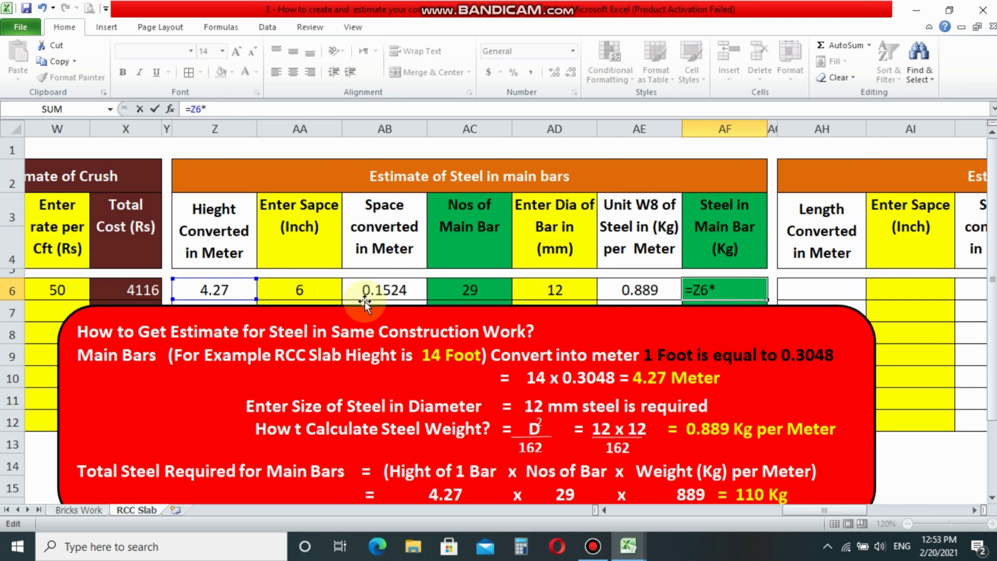
click(463, 291)
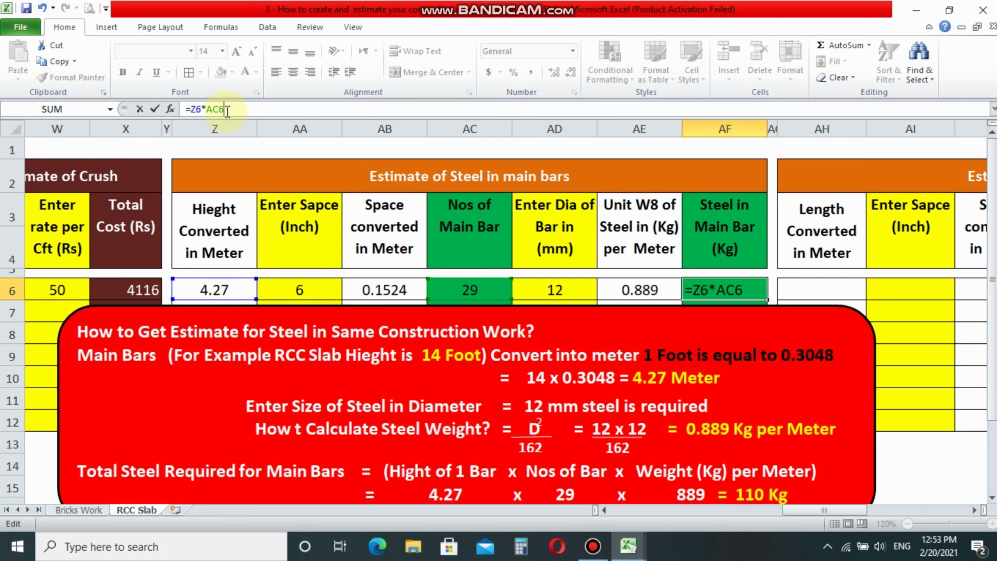
click(641, 289)
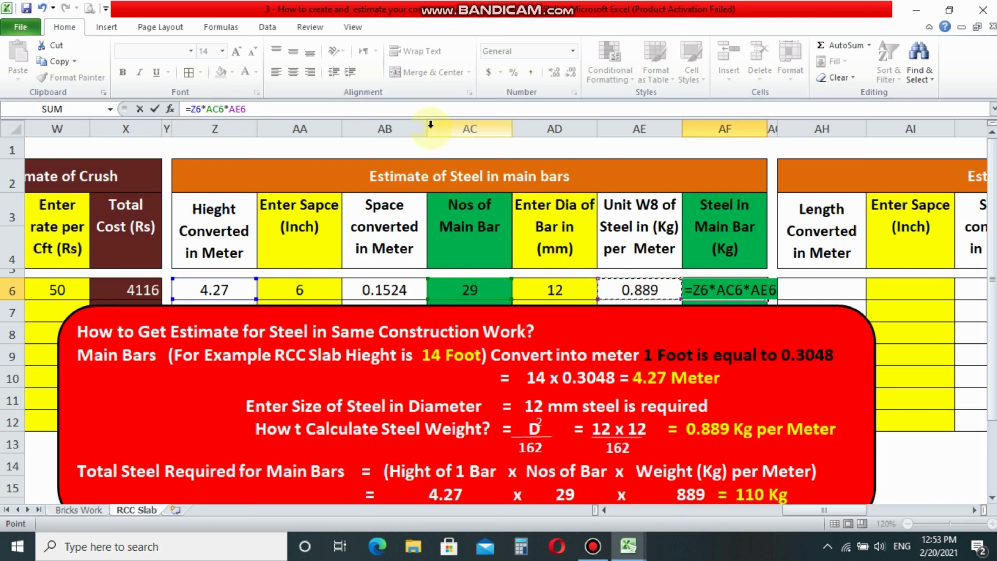
key(Return)
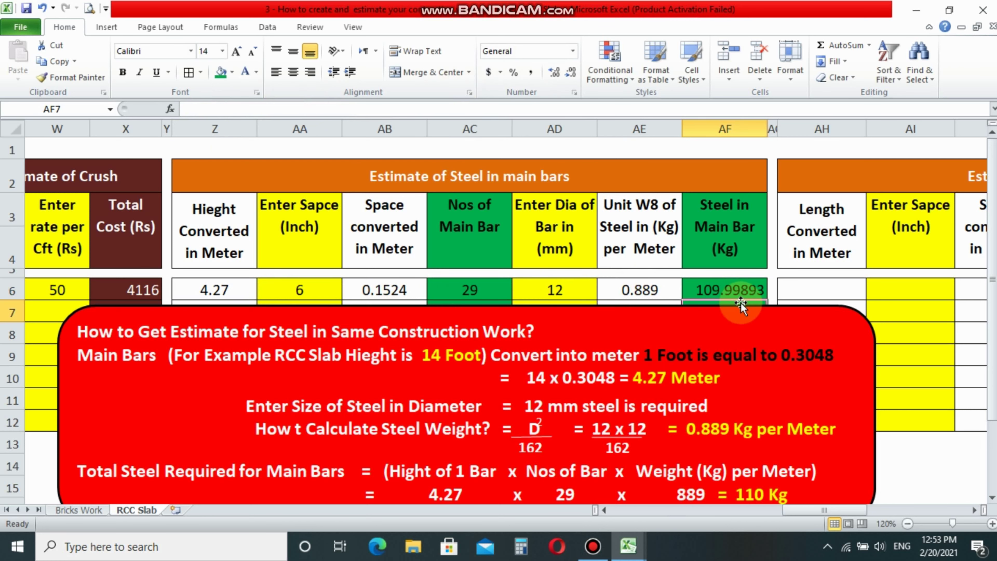
click(732, 291)
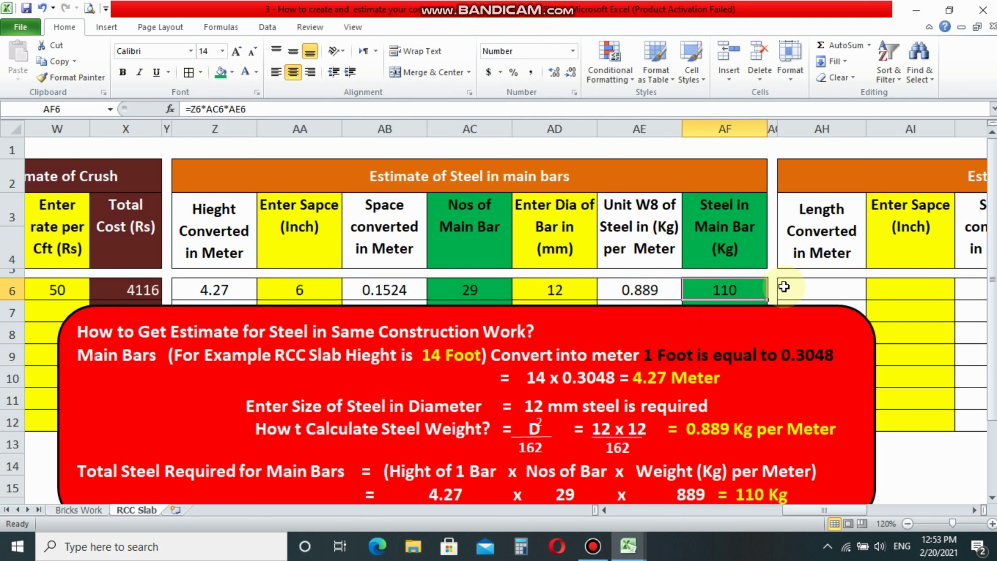
Step: Shift the red explanation box right toward the distribution-bar table
click(732, 493)
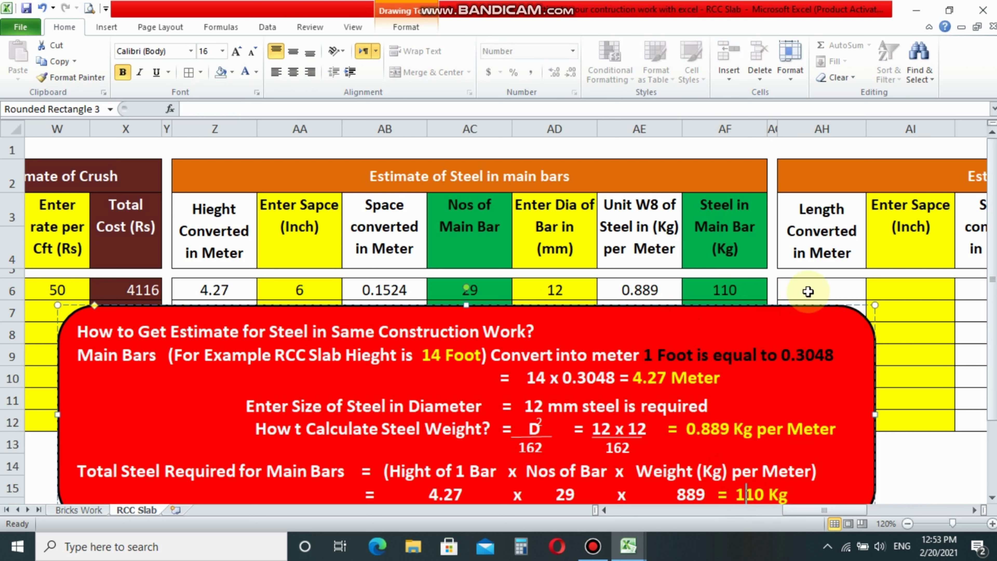
click(822, 289)
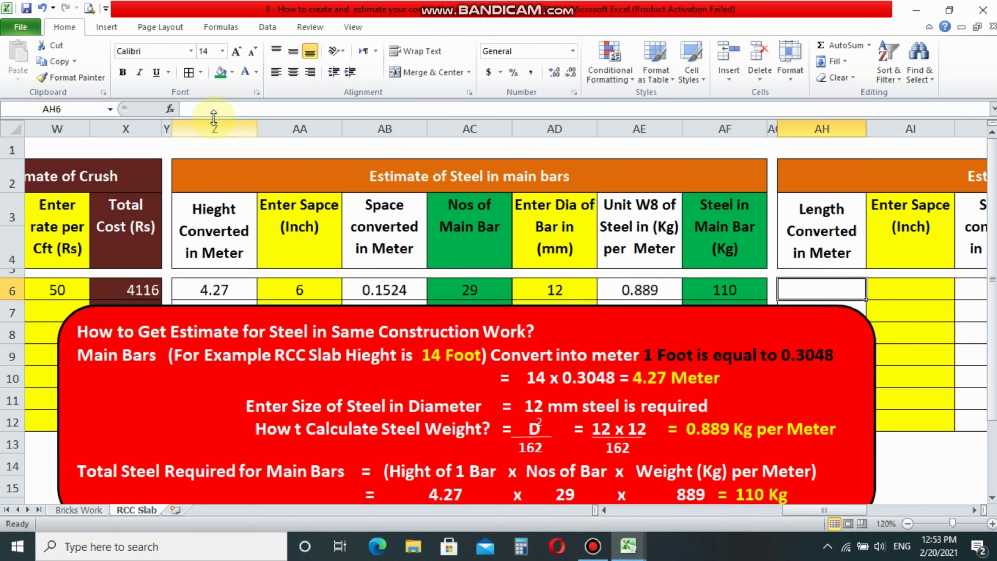
mouse_move(643, 308)
mouse_down()
mouse_move(981, 314)
mouse_move(899, 373)
mouse_up()
click(975, 510)
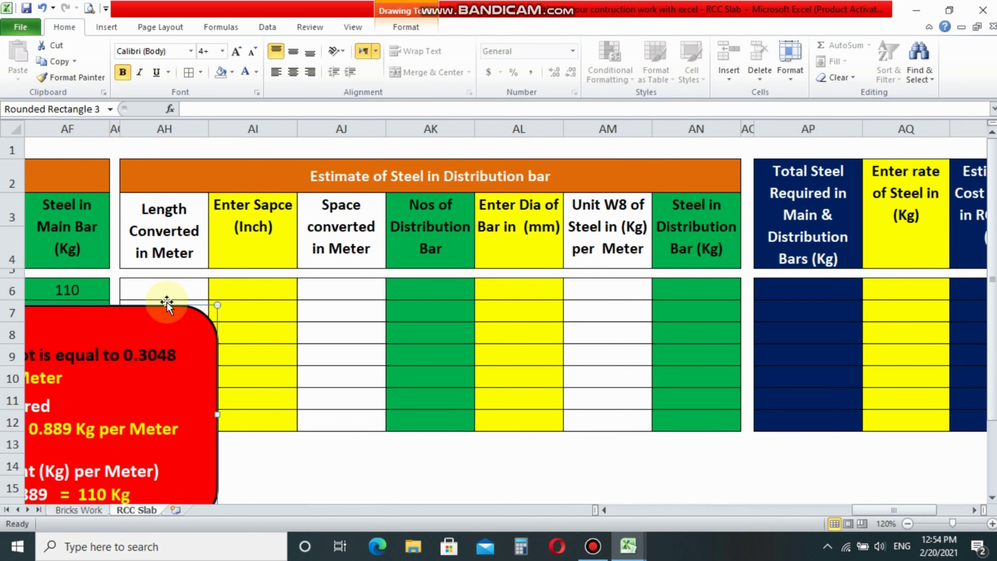
Step: Drag the red explanation box over the distribution-bar table
drag(166, 302, 717, 308)
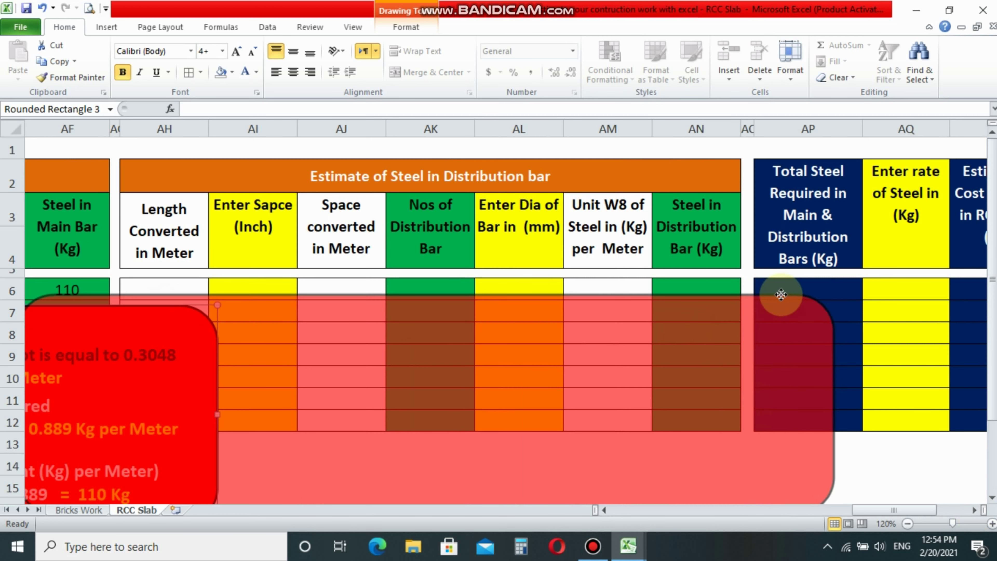
drag(717, 309, 817, 311)
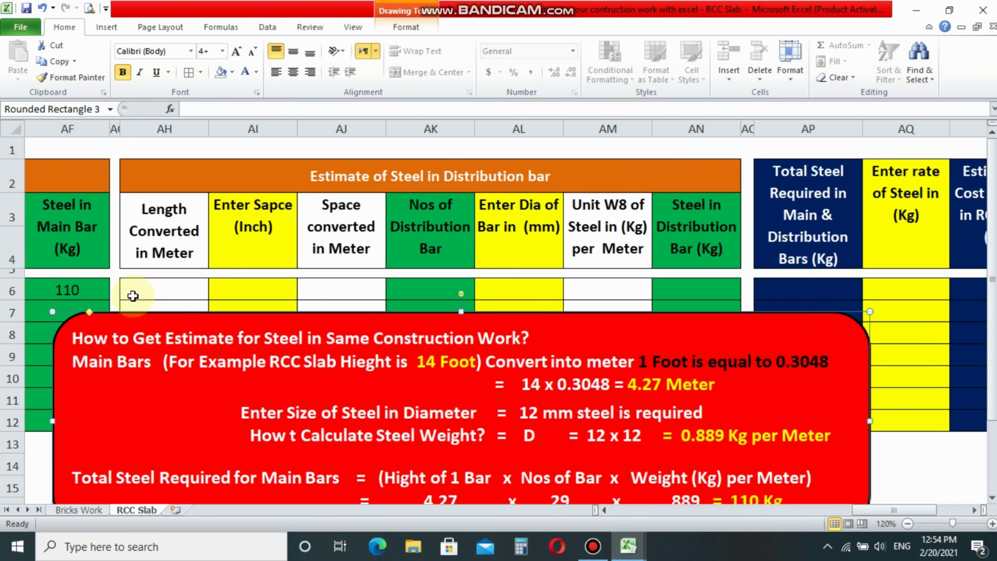
click(155, 288)
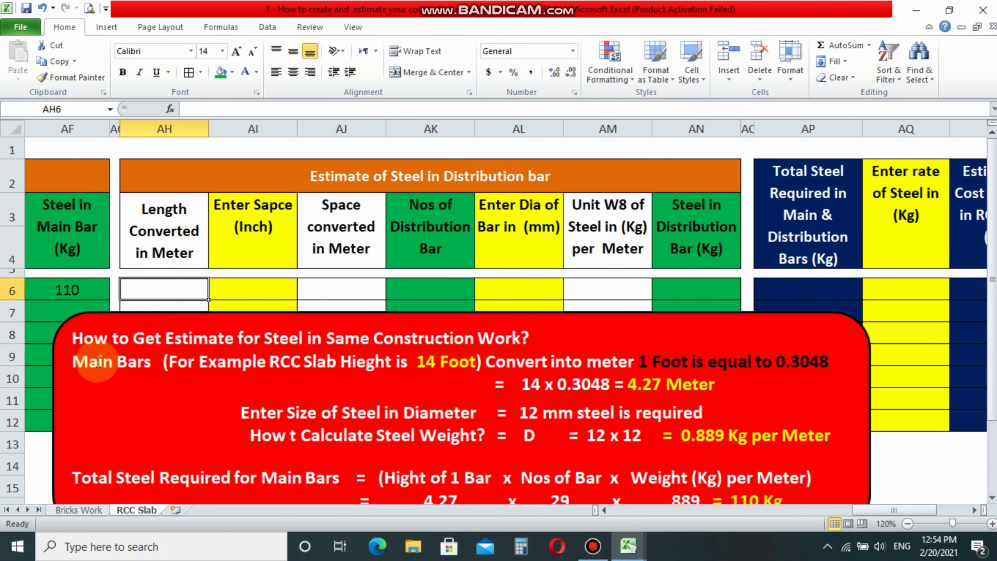
Step: Delete the old main-bar working from the note to make room for Distribution Bars text
drag(76, 358, 302, 364)
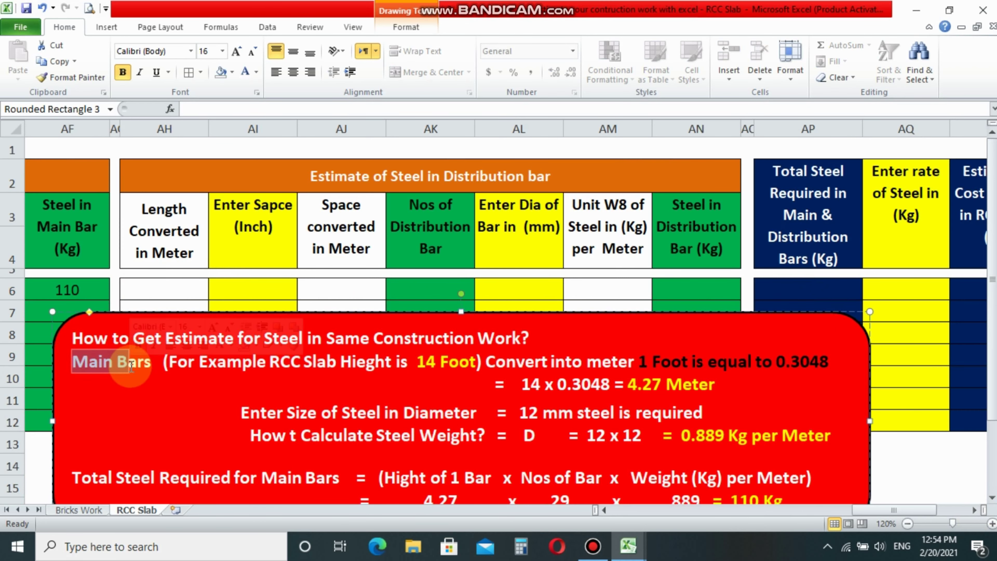
click(168, 363)
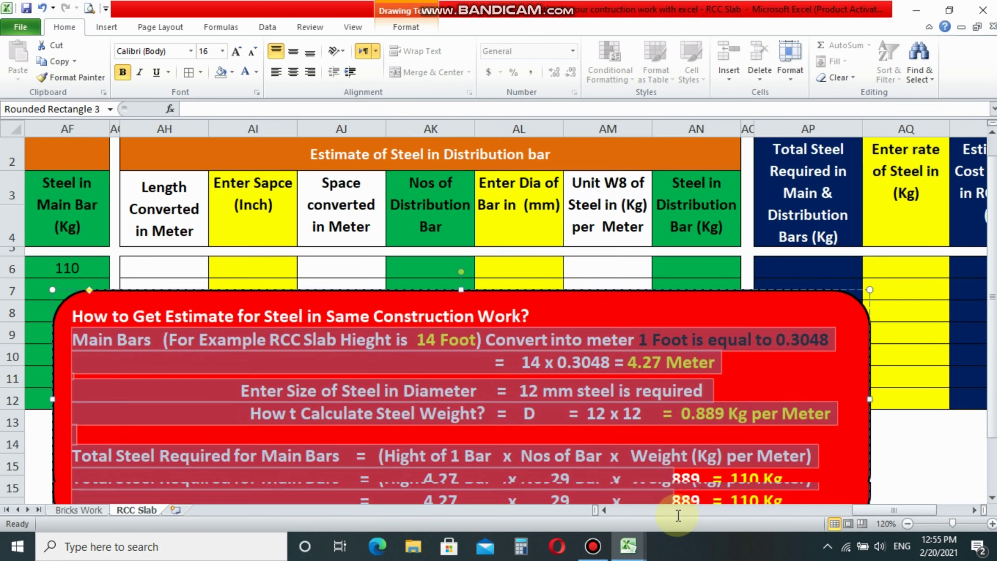
drag(231, 387, 701, 230)
key(Delete)
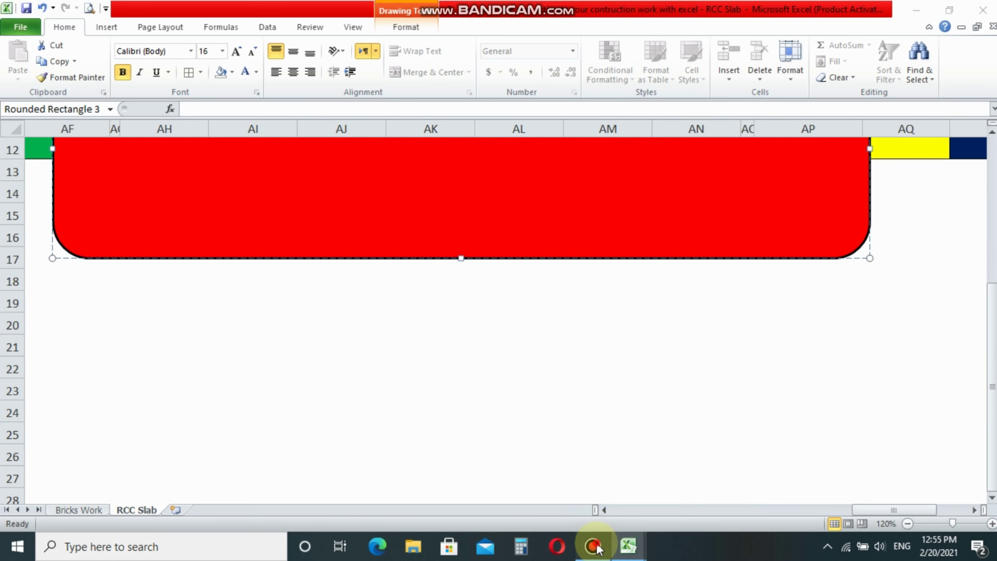
click(593, 546)
click(593, 546)
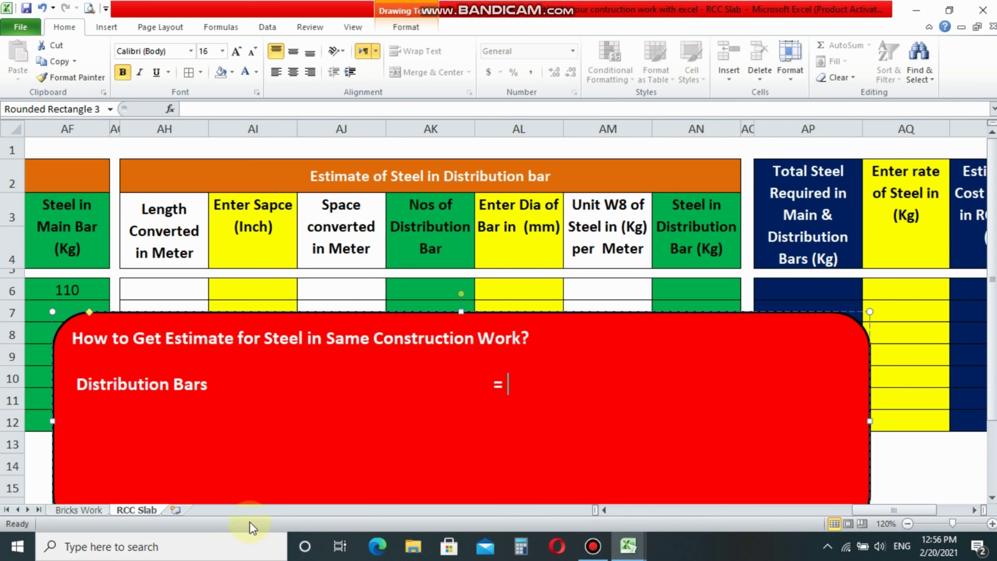
Step: Enter =C6*0.3048 in AH6 and centre the 4.27 m converted slab length
click(597, 551)
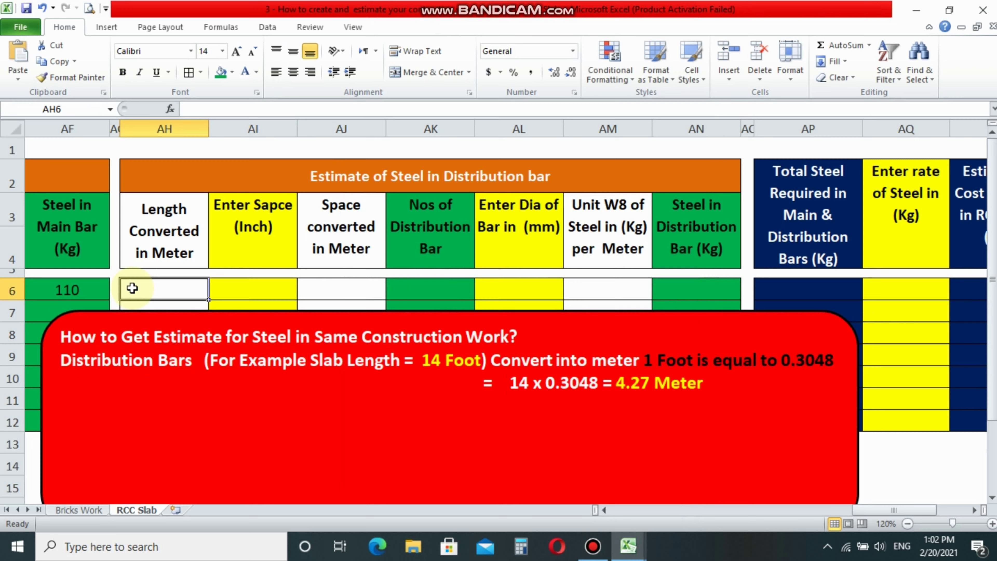
text(=)
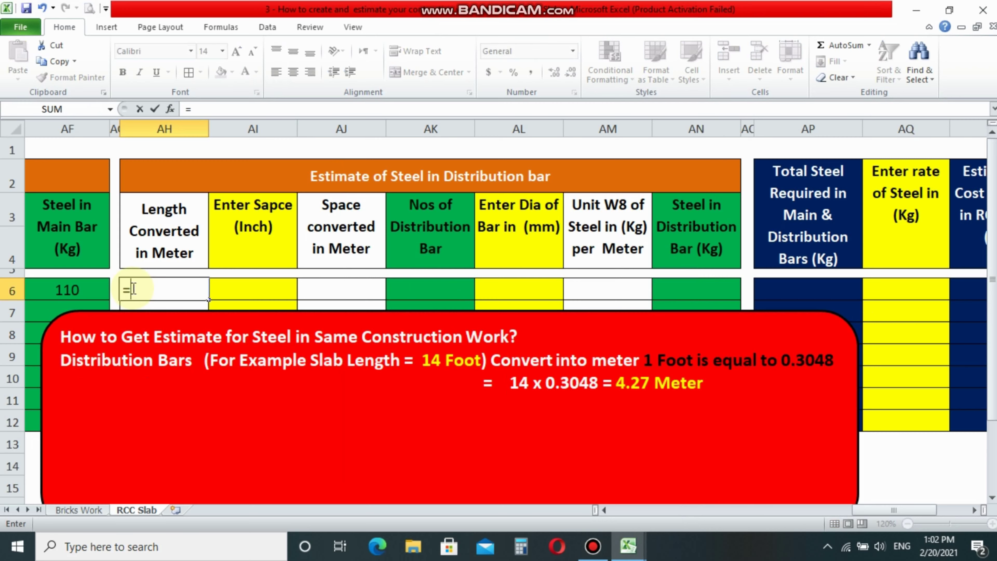
click(602, 510)
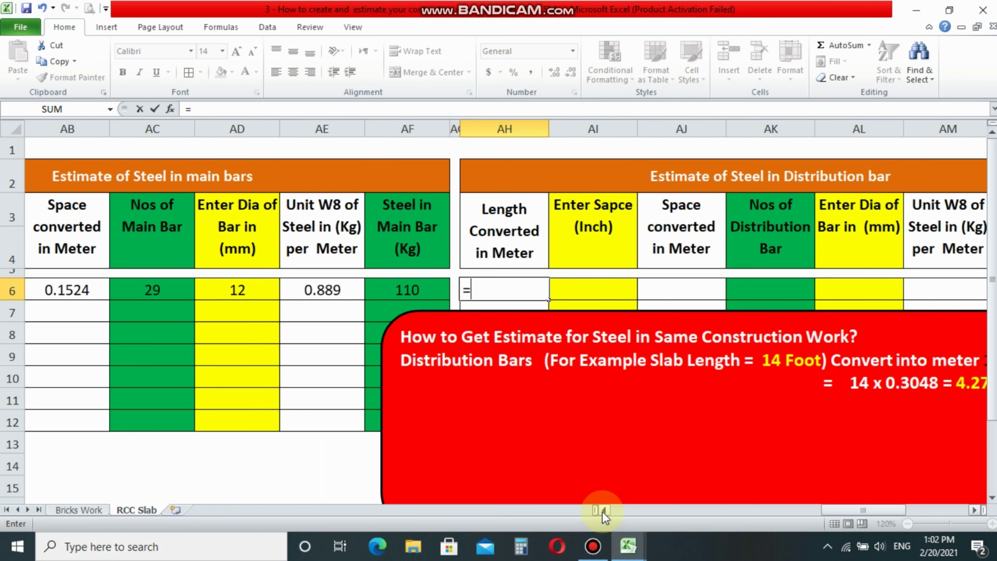
click(602, 511)
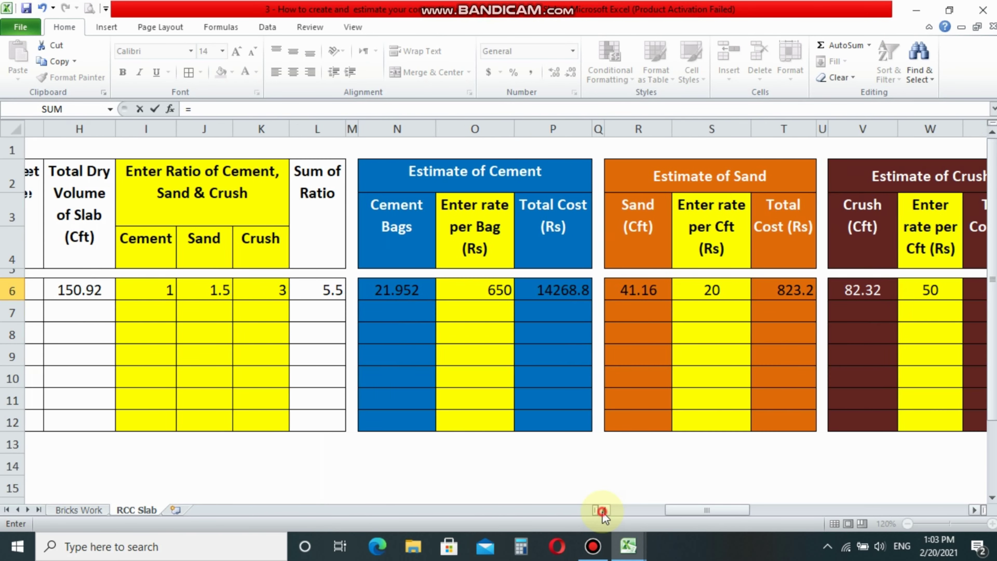
click(602, 510)
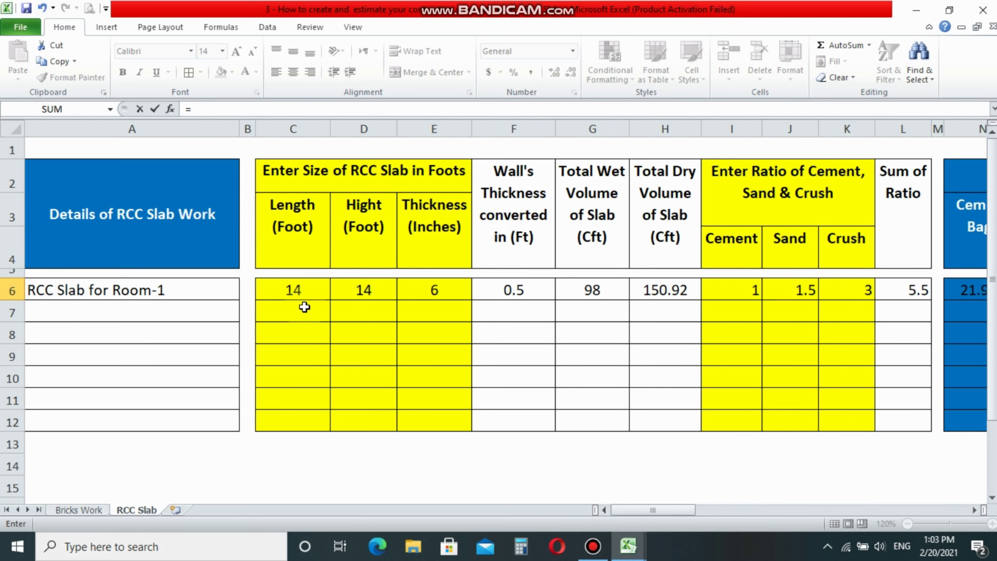
click(296, 289)
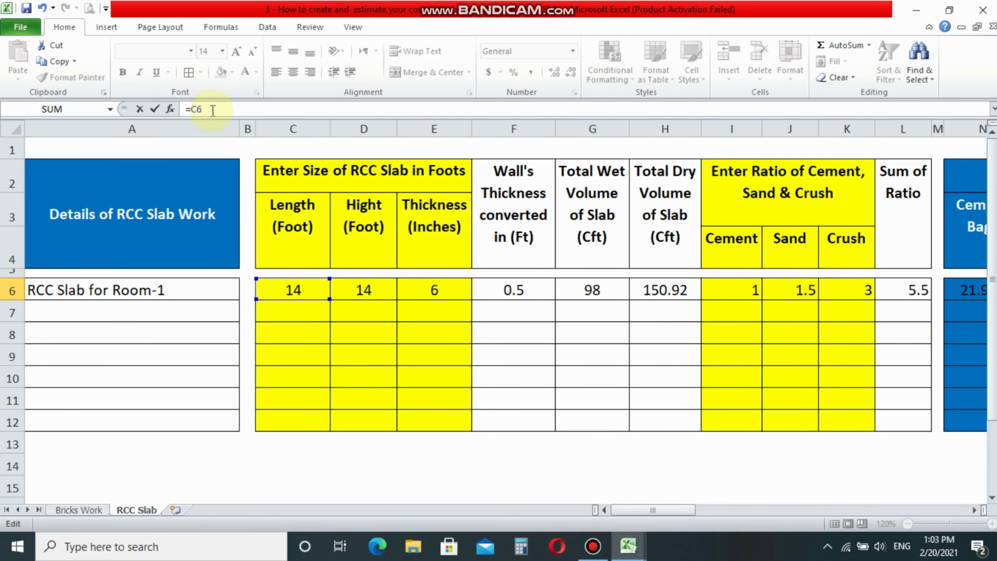
click(973, 509)
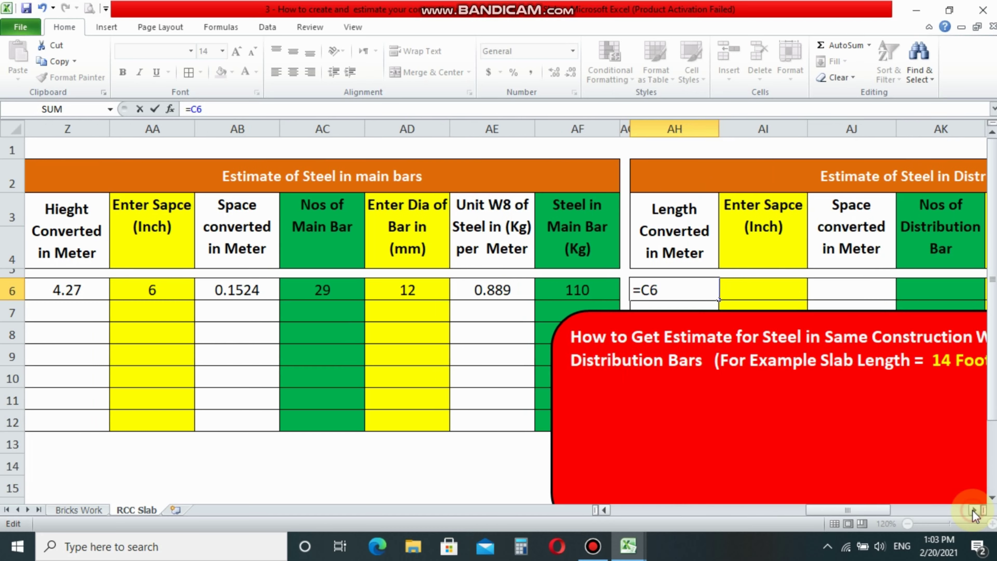
click(972, 509)
text(*0.3048)
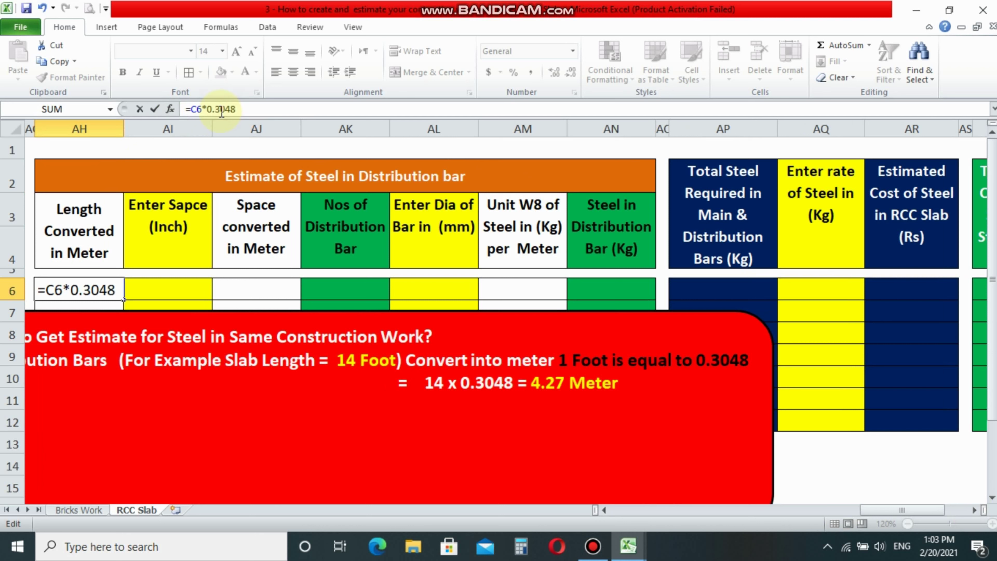
key(Return)
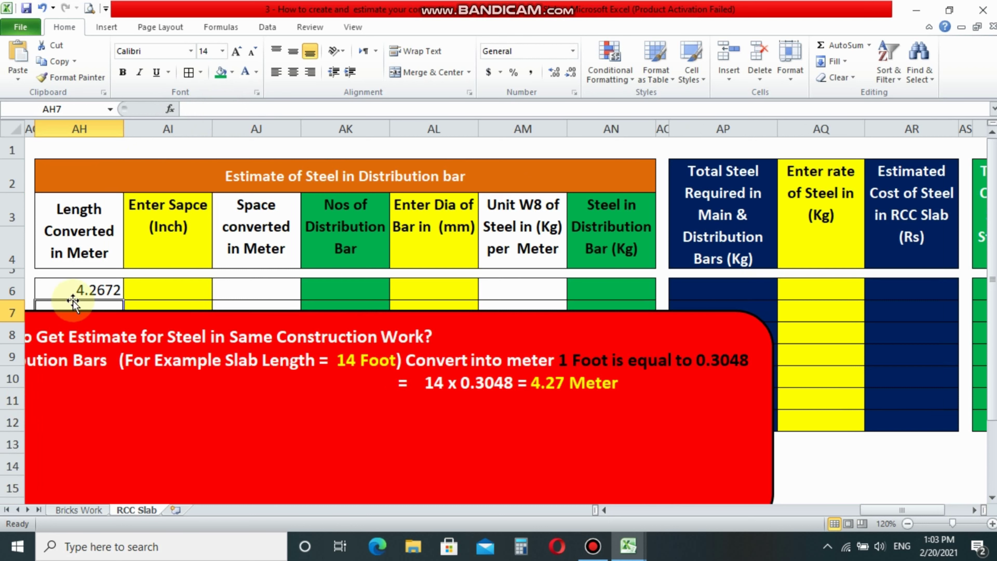
click(82, 293)
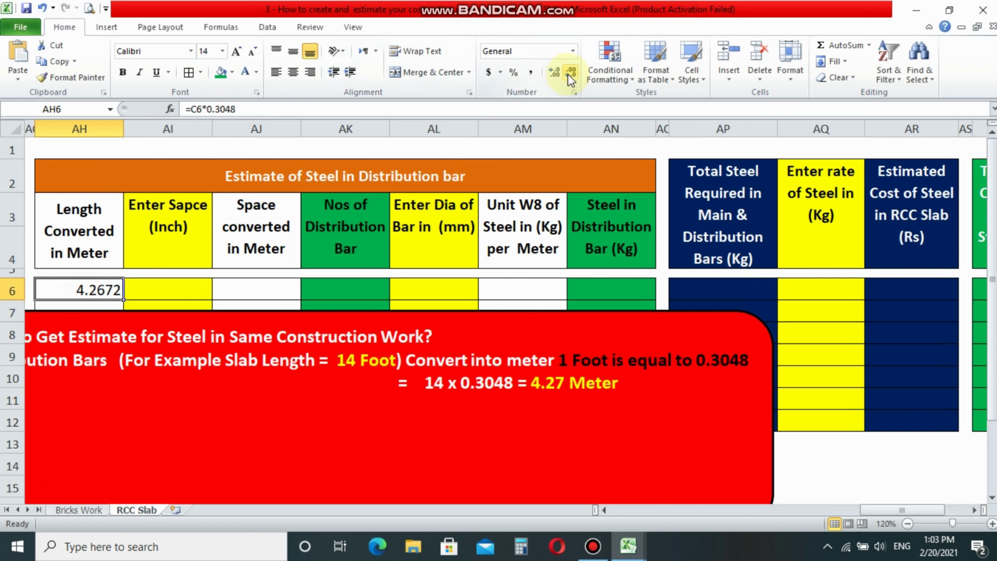
click(292, 72)
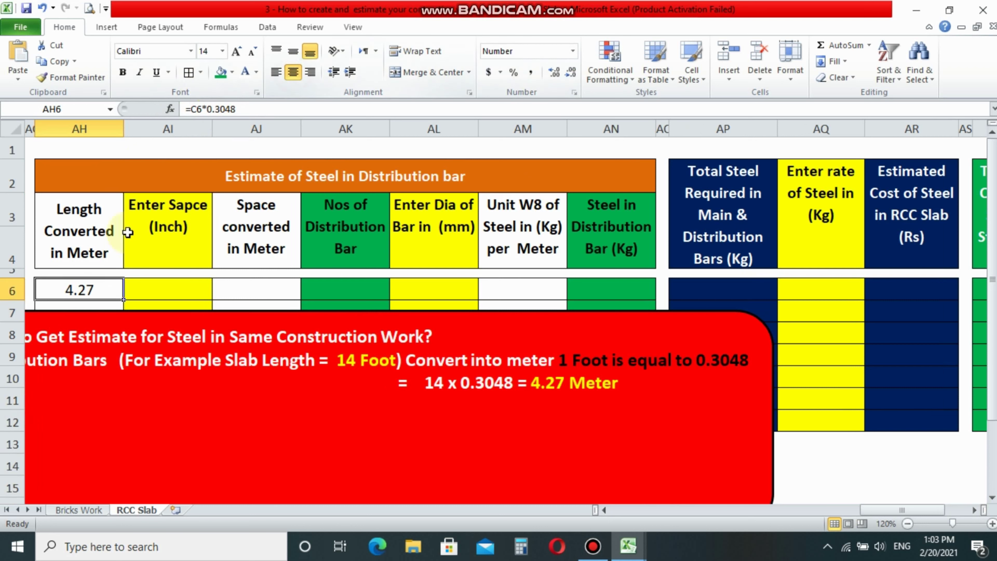
drag(535, 383, 618, 383)
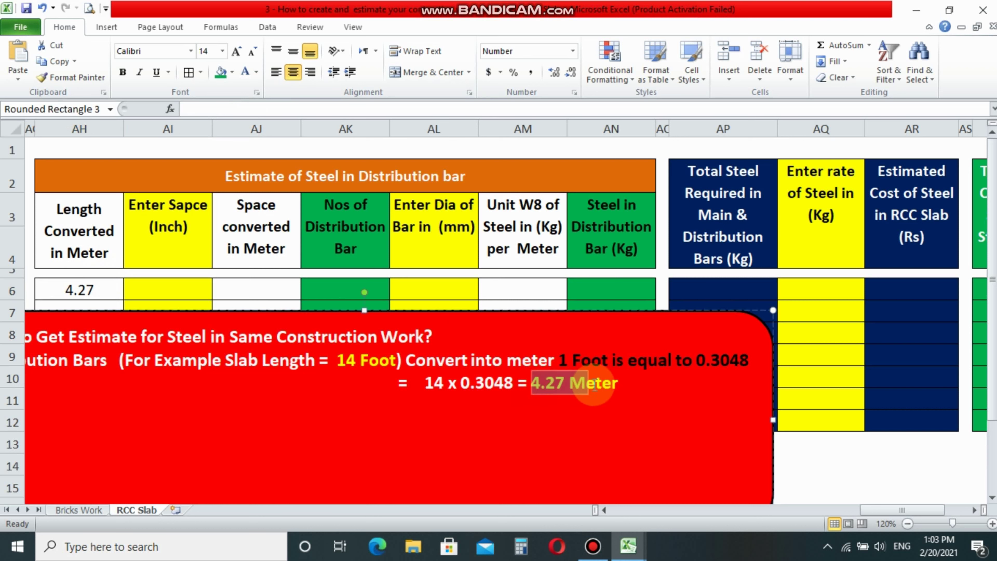
Step: Enter a centred 6-inch spacing in AI6
click(182, 285)
text(6)
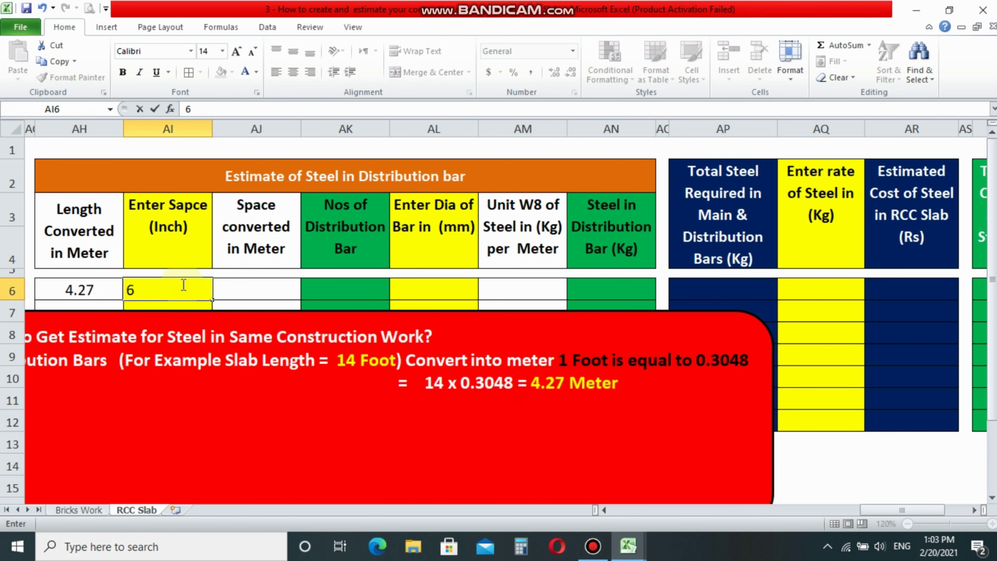
click(181, 285)
click(292, 72)
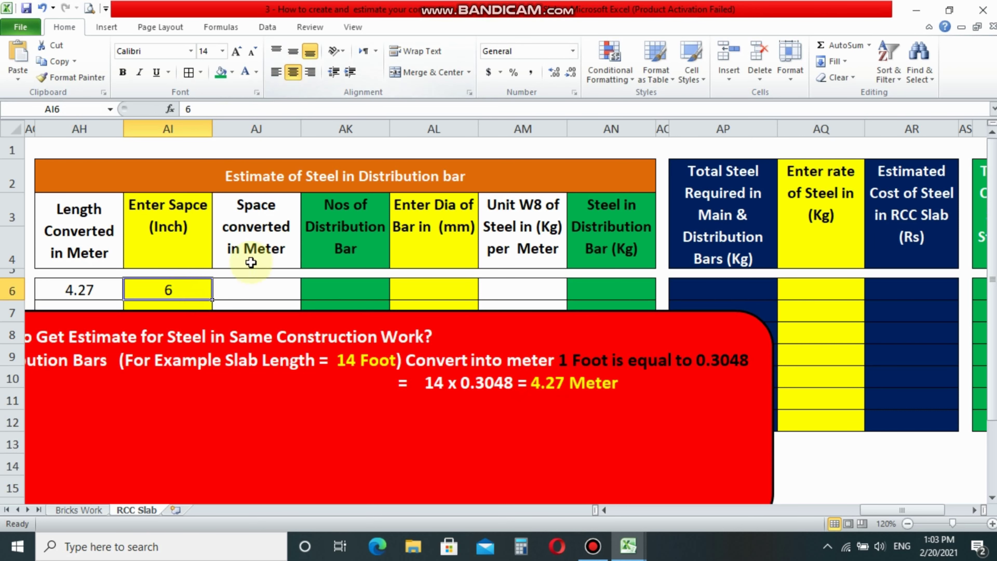
Step: Enter =AI6*0.0254 in AJ6 and centre the 0.1524 m spacing
click(258, 281)
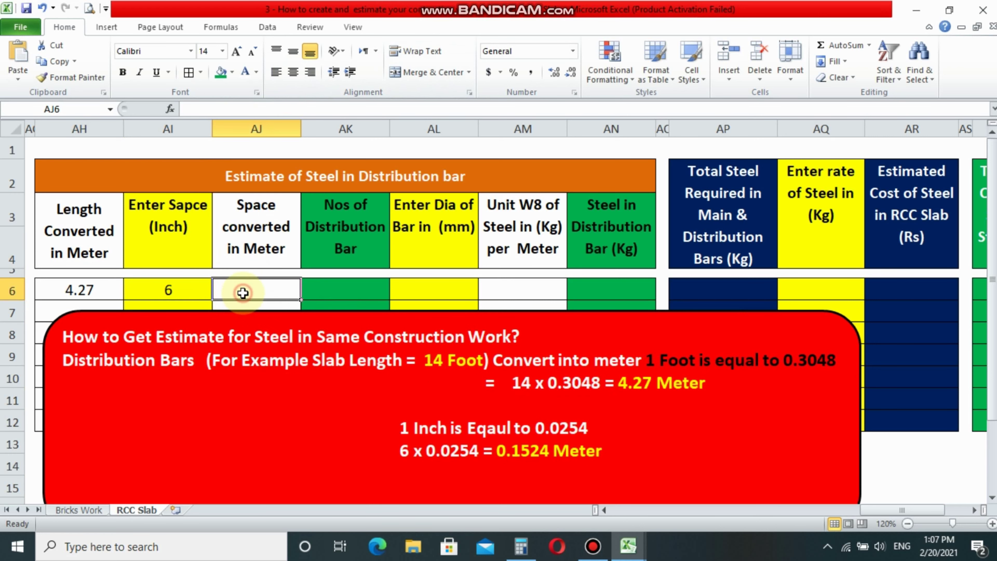
text(=)
click(151, 291)
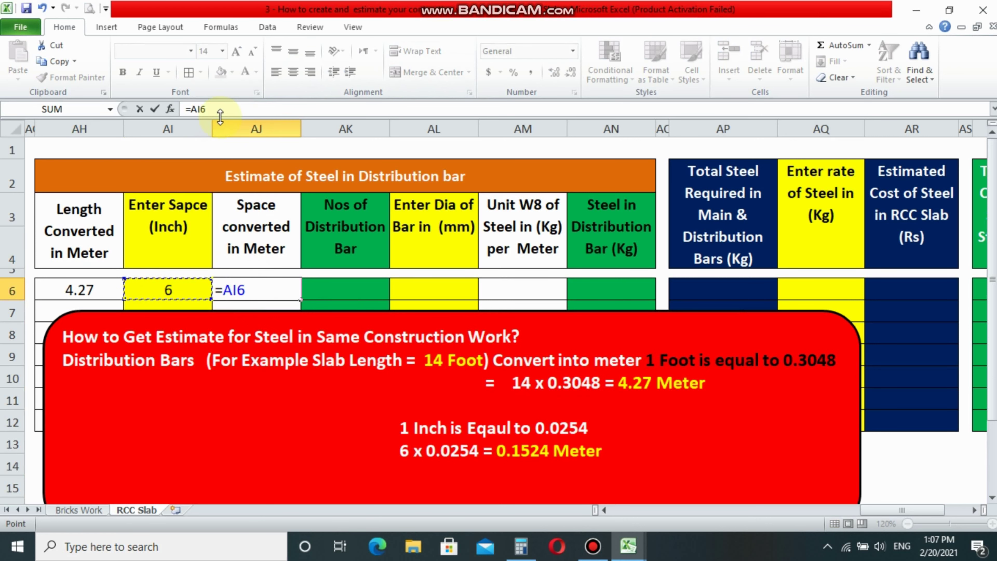
click(220, 109)
text(*0.0254)
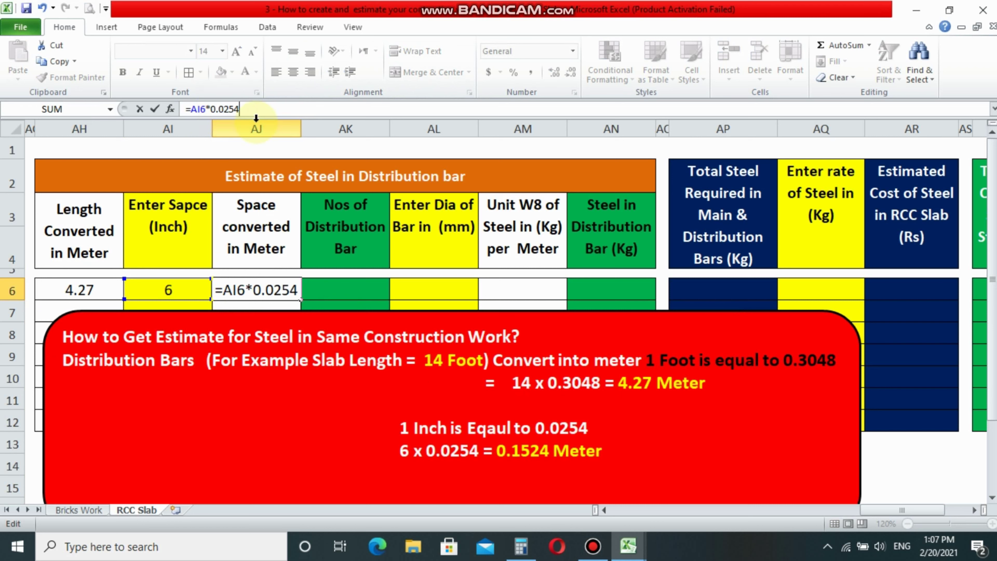
key(Return)
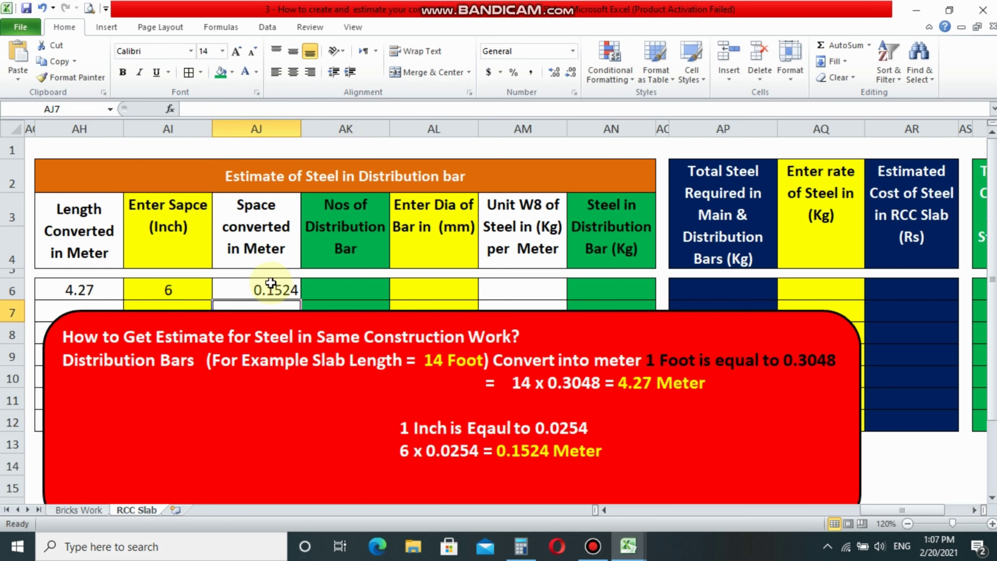
click(266, 289)
click(292, 72)
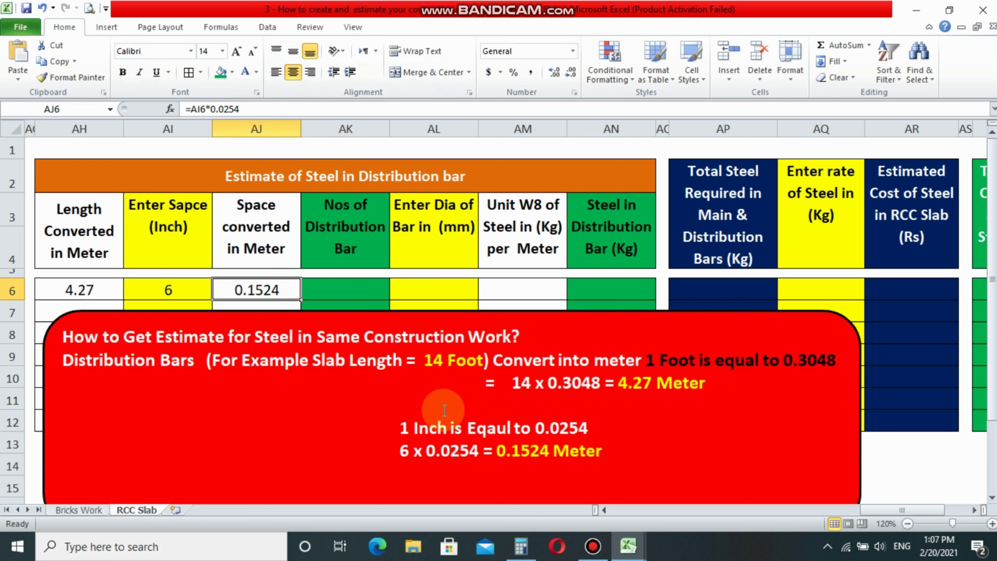
click(498, 451)
drag(497, 450, 601, 451)
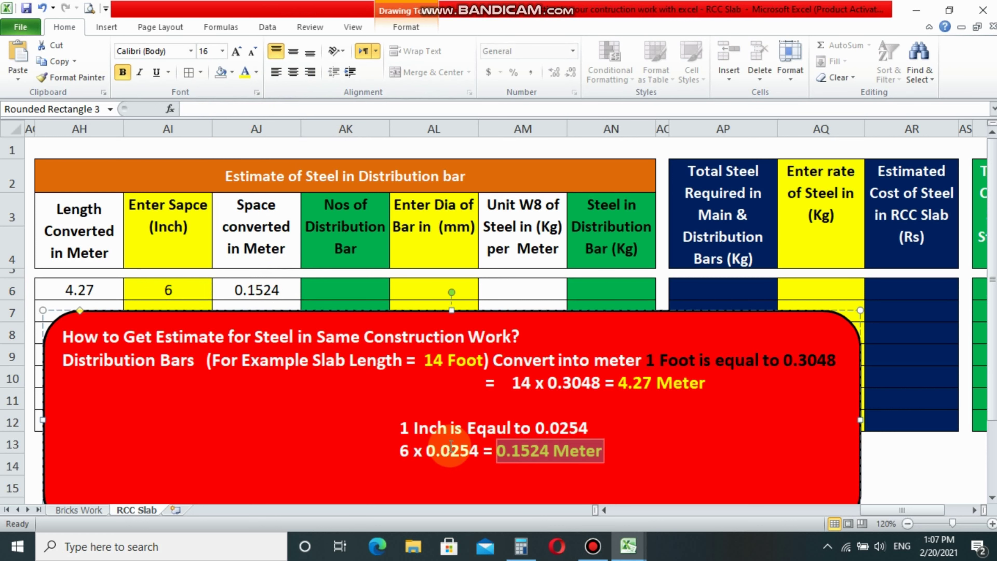
click(344, 293)
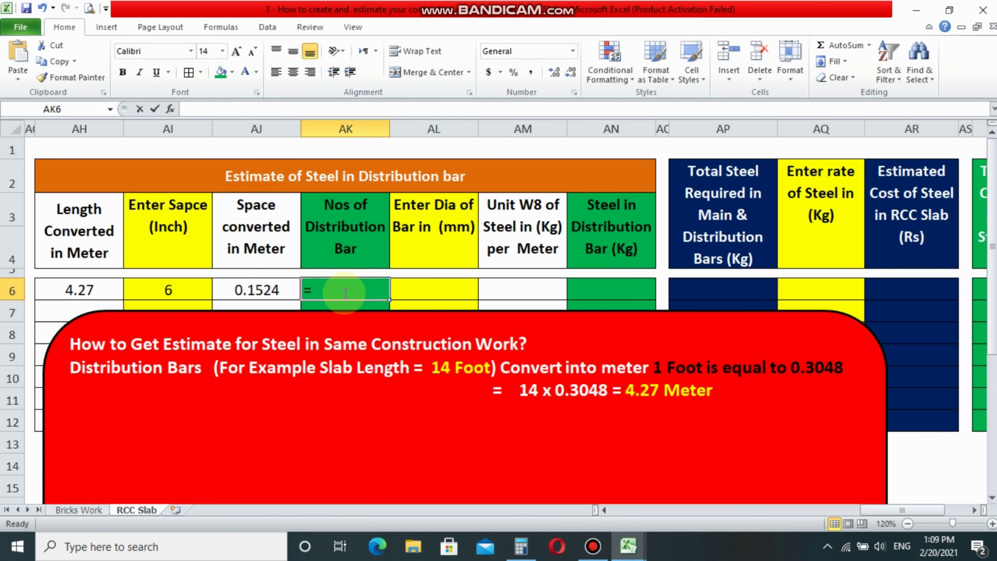
Step: Build =AH6/AJ6 in AK6 and correct it to =AH6/AJ6+1, giving 29 distribution bars
click(88, 289)
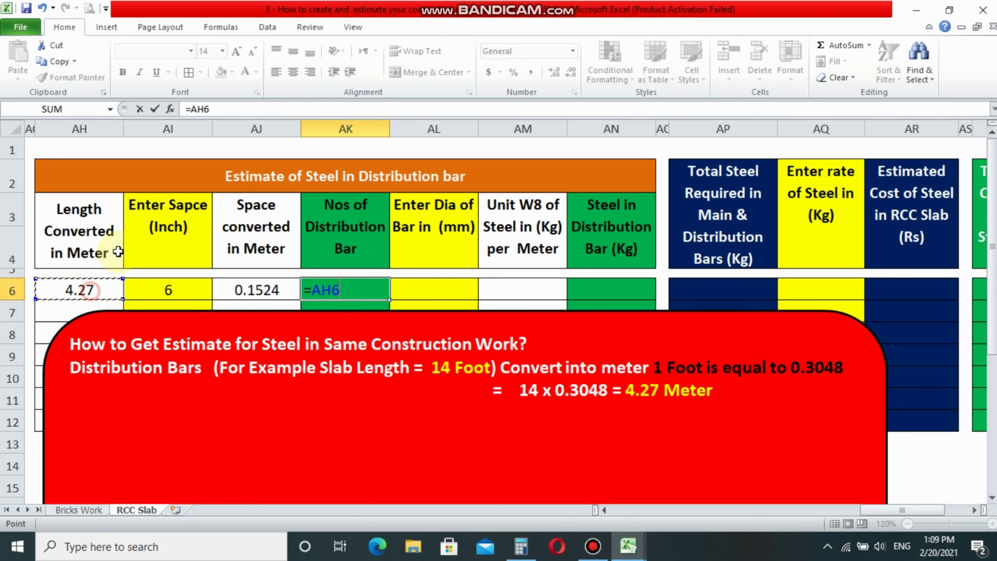
click(218, 110)
click(260, 294)
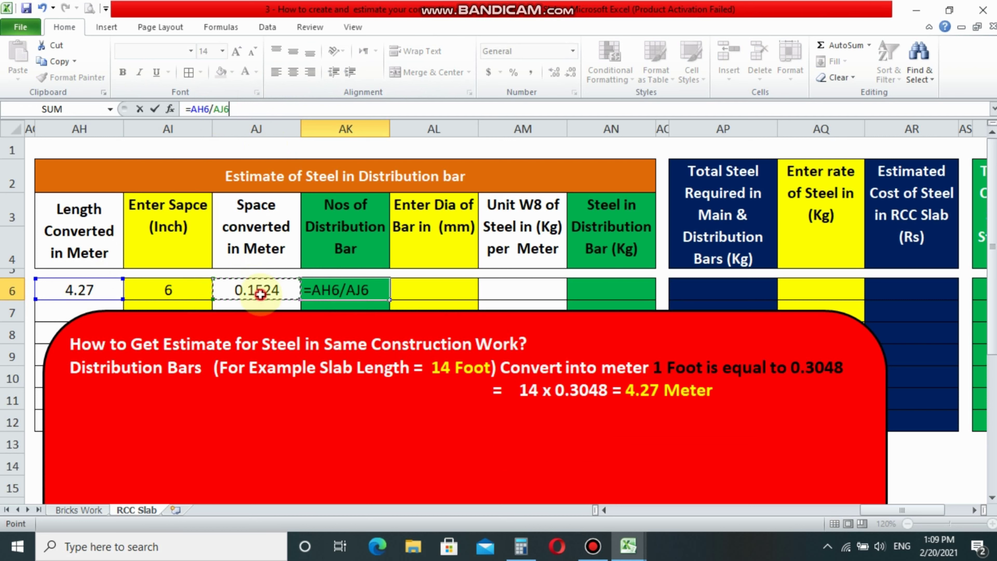
key(Return)
click(332, 285)
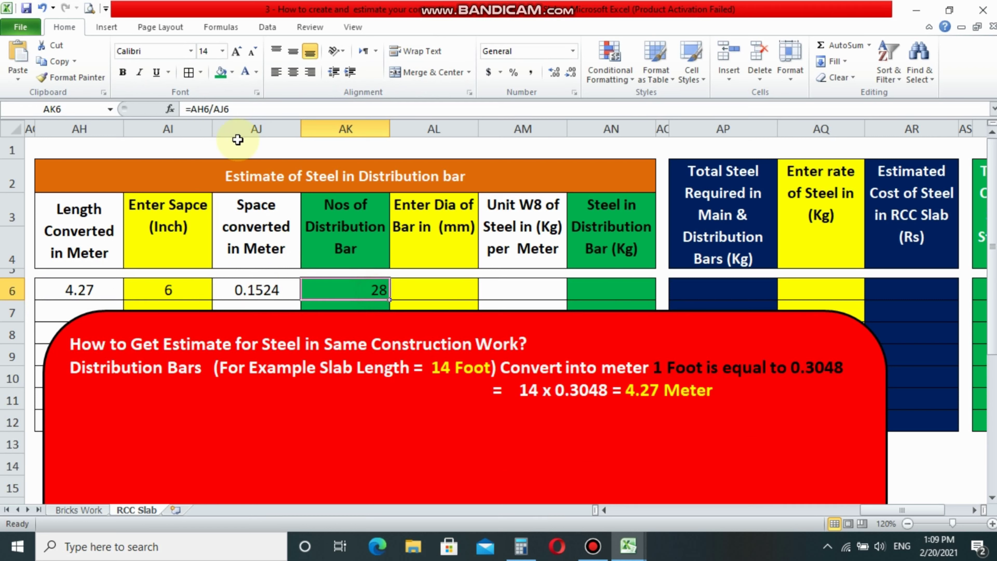
click(224, 109)
text(+1)
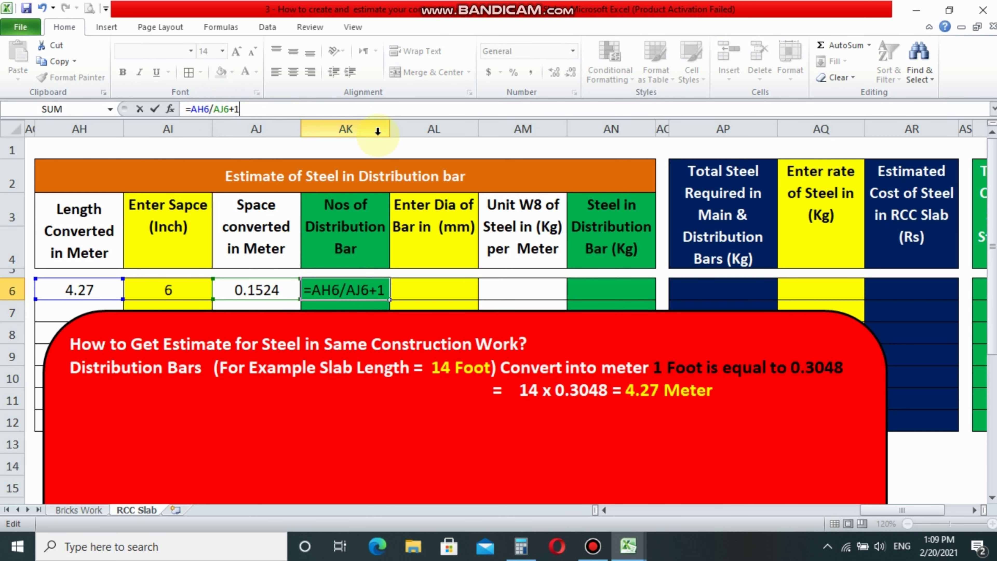
key(Return)
click(373, 290)
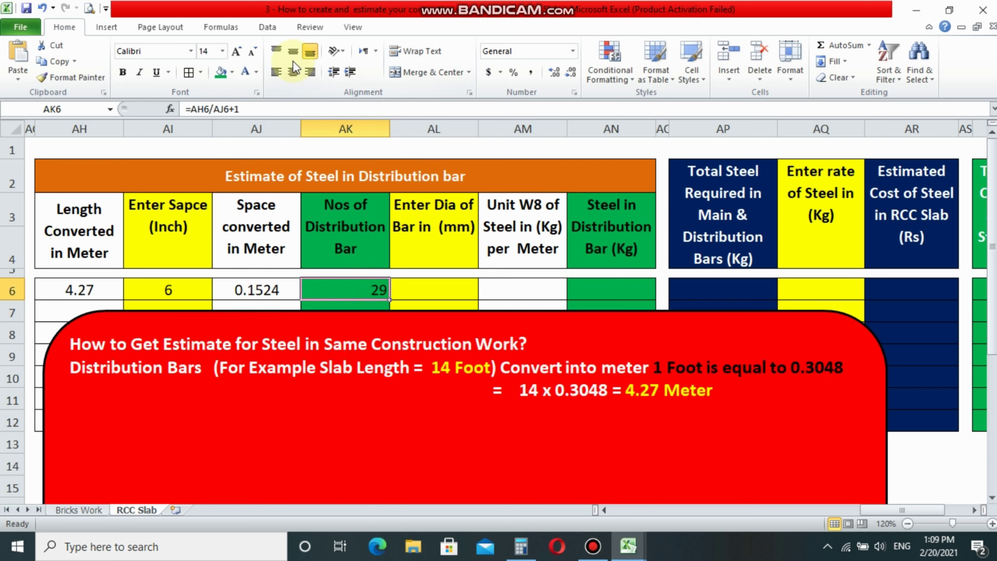
click(437, 286)
Step: Enter a centred 12 mm bar diameter in AL6
text(12)
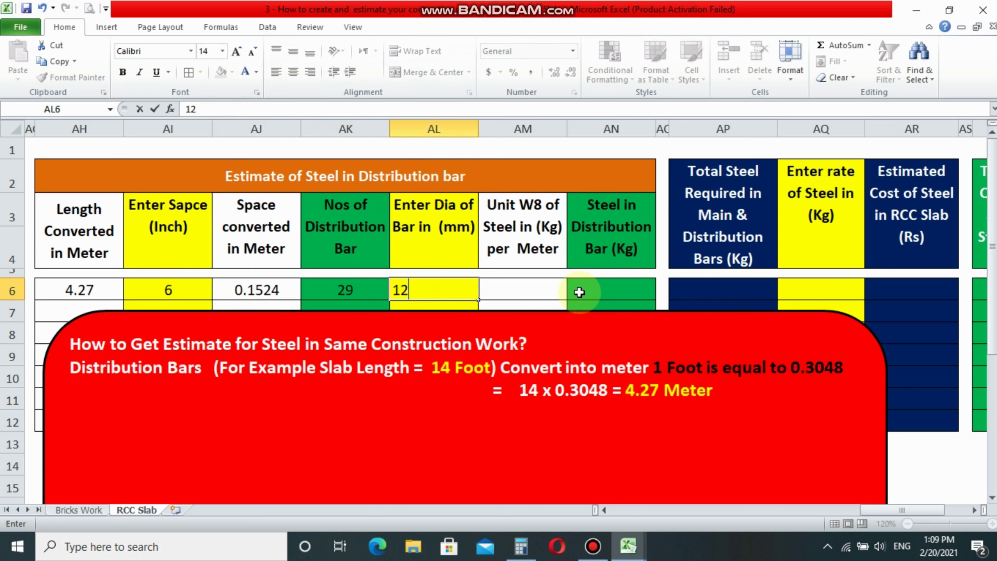
key(Tab)
click(471, 293)
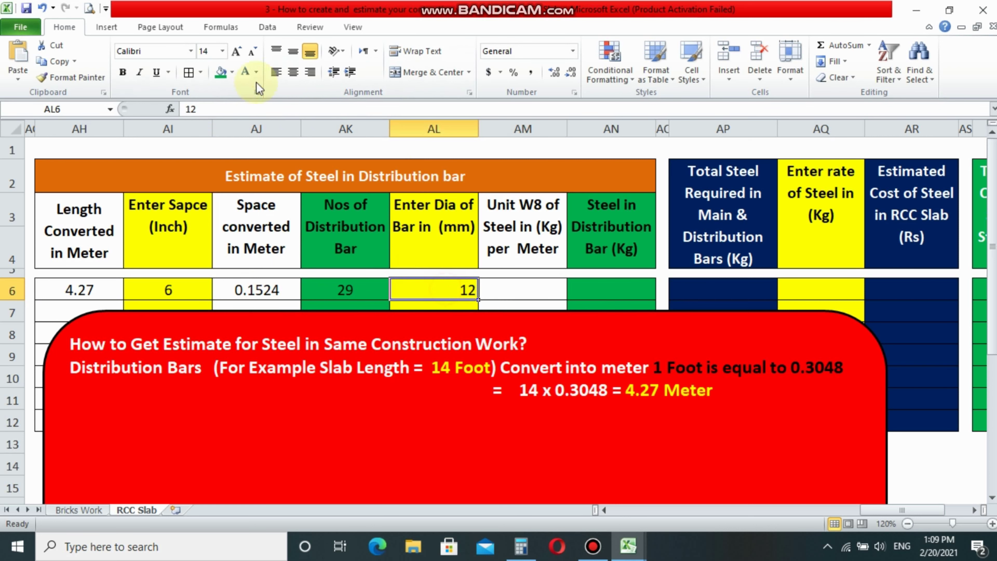
Step: Enter =AL6*AL6/162 in AM6, giving 0.889 kg per metre
click(518, 287)
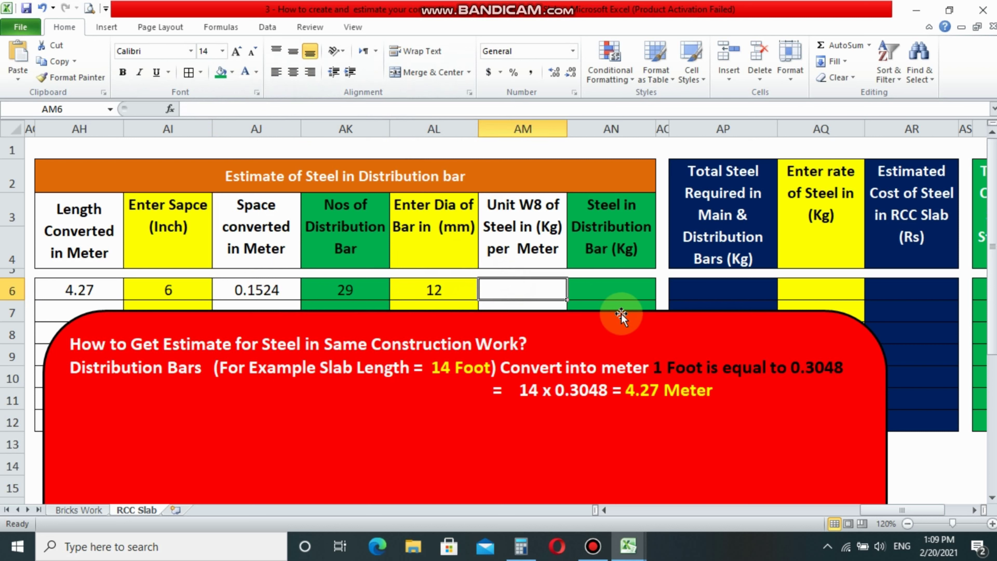
text(=)
click(434, 289)
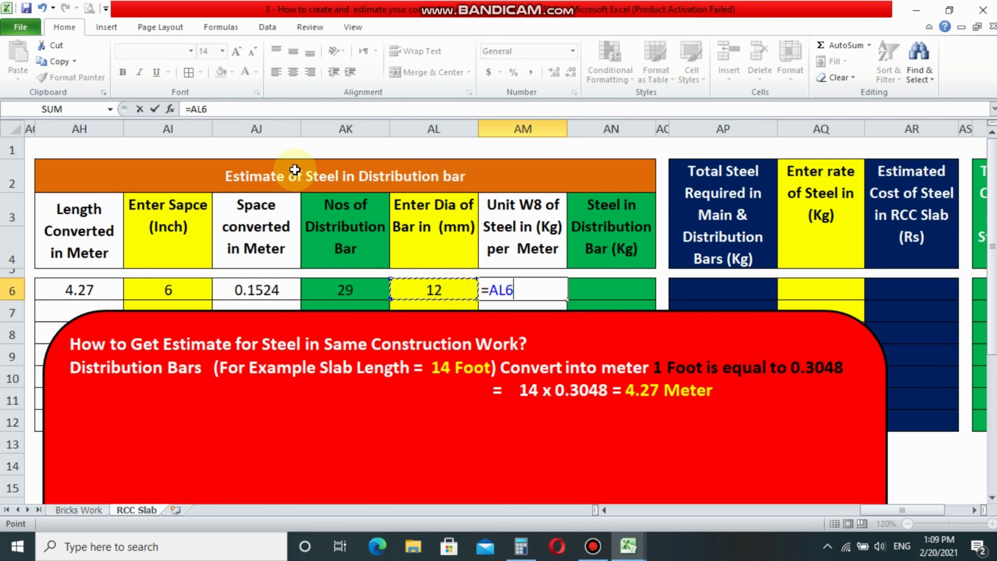
click(207, 109)
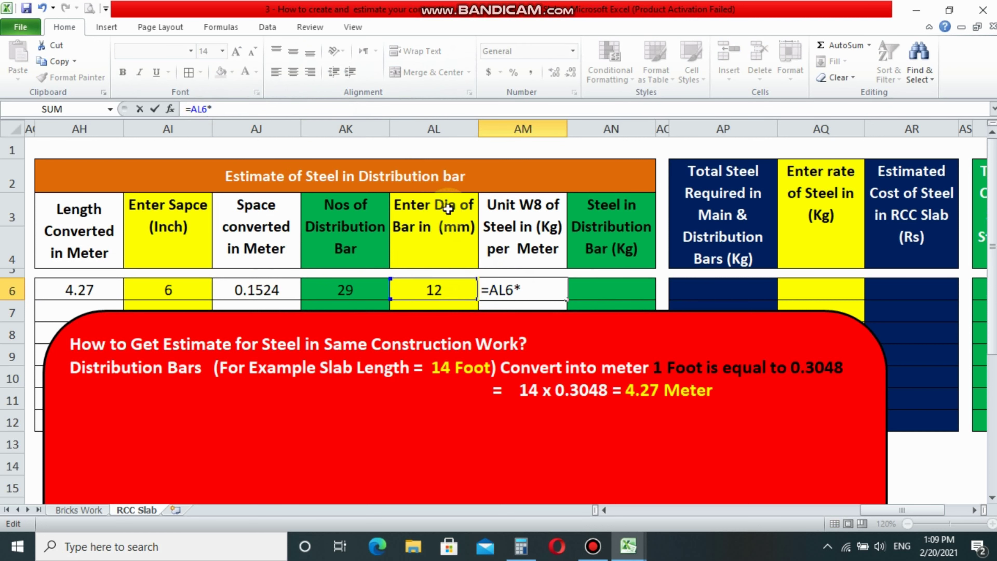
click(438, 288)
text(AL6/1)
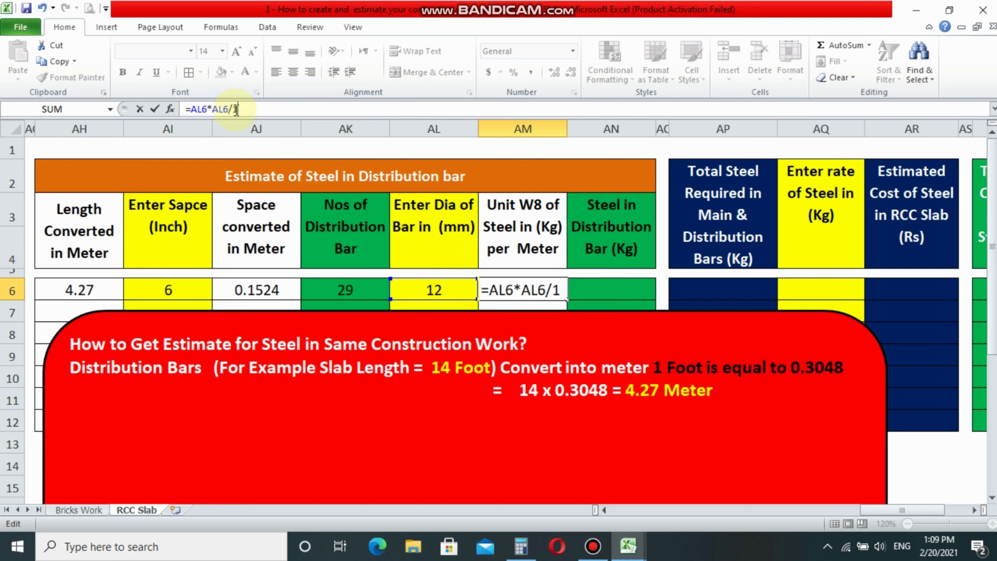
text(62)
key(Return)
click(502, 285)
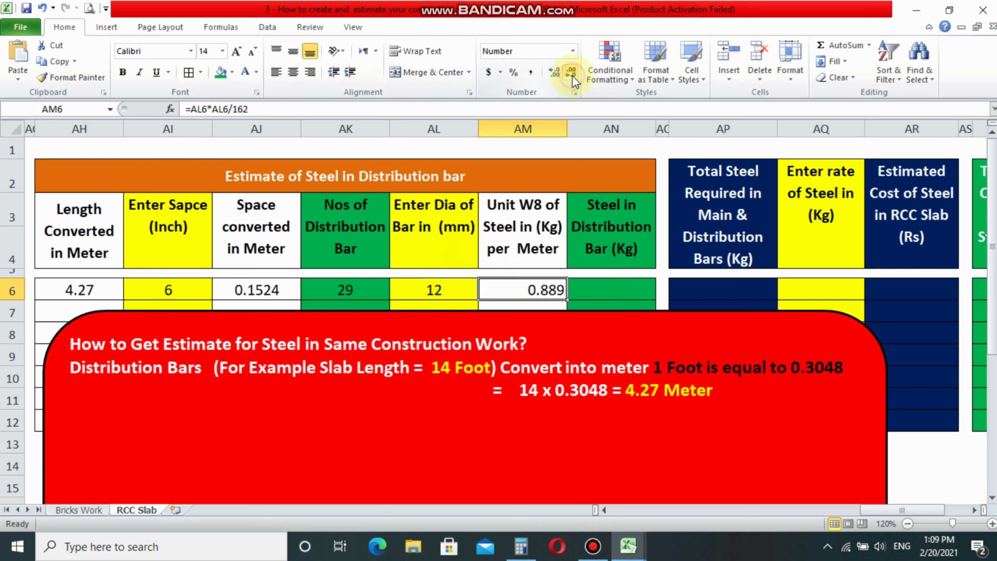
click(645, 286)
Step: Enter =AH6*AK6*AM6 in AN6 for the distribution-bar steel weight and centre it
text(=)
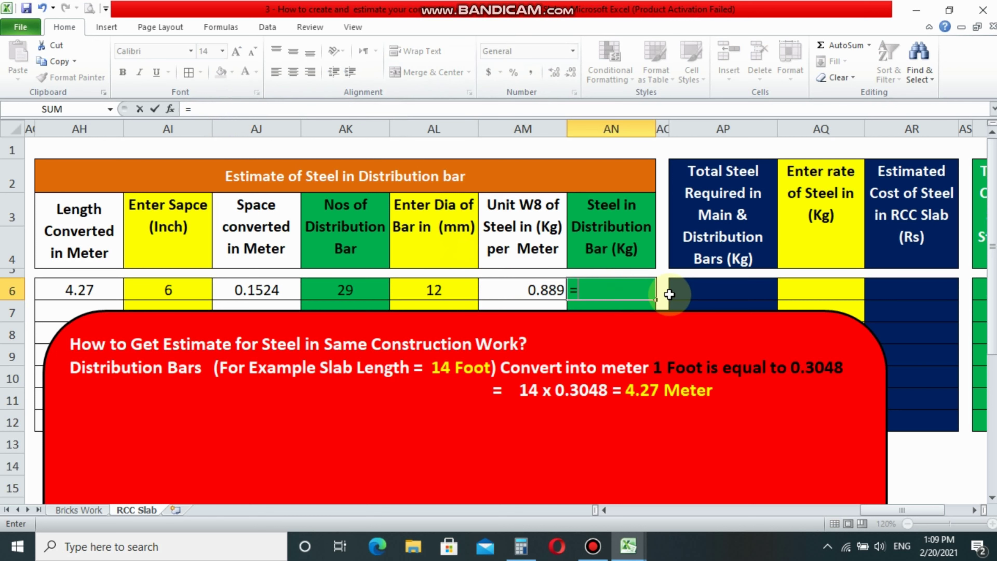
click(63, 289)
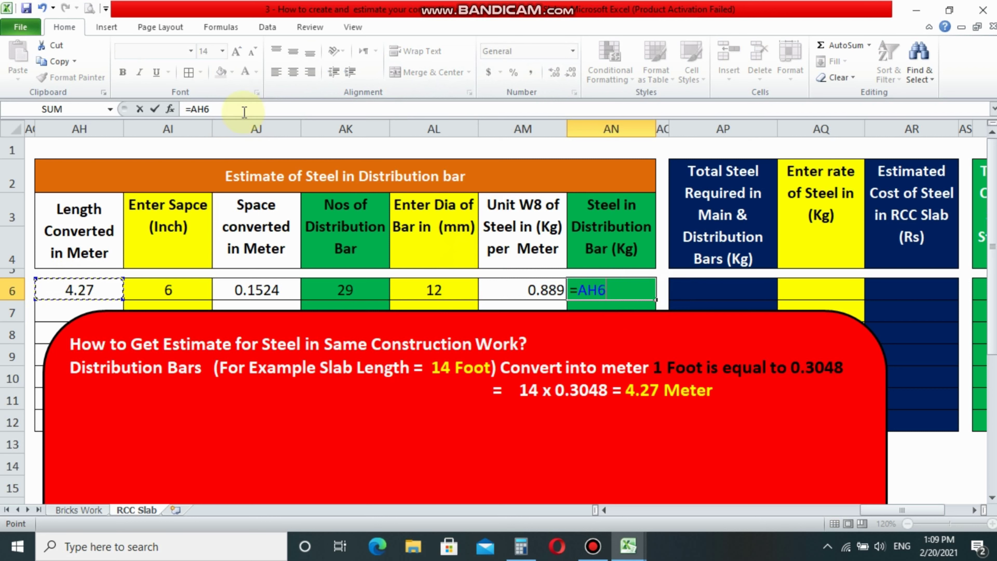
click(345, 290)
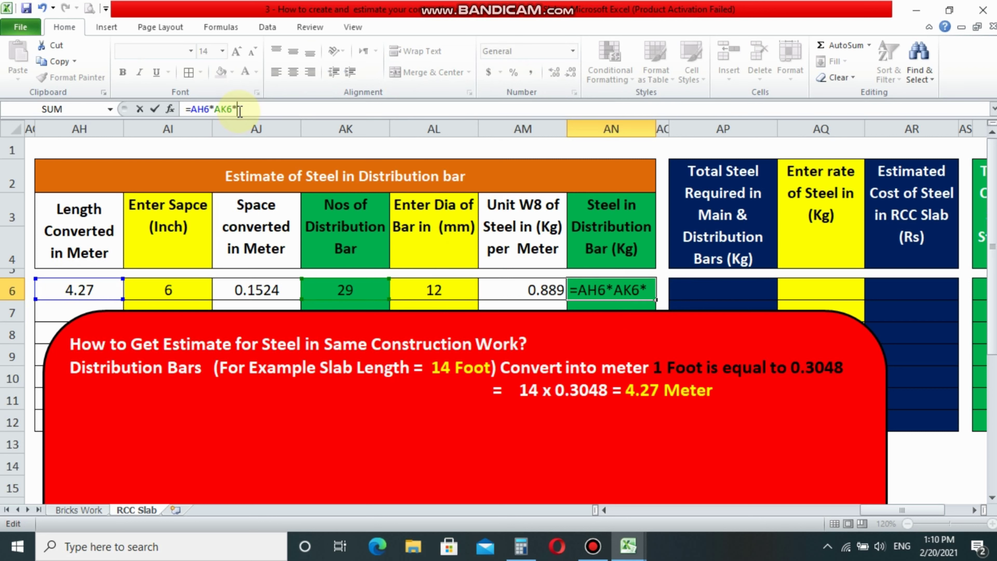
click(514, 288)
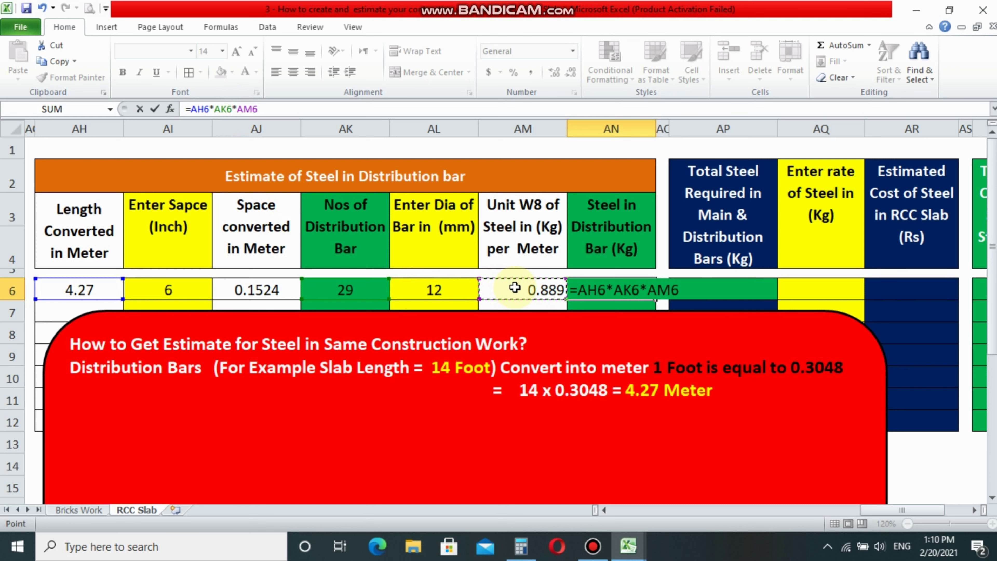
key(Return)
key(Up)
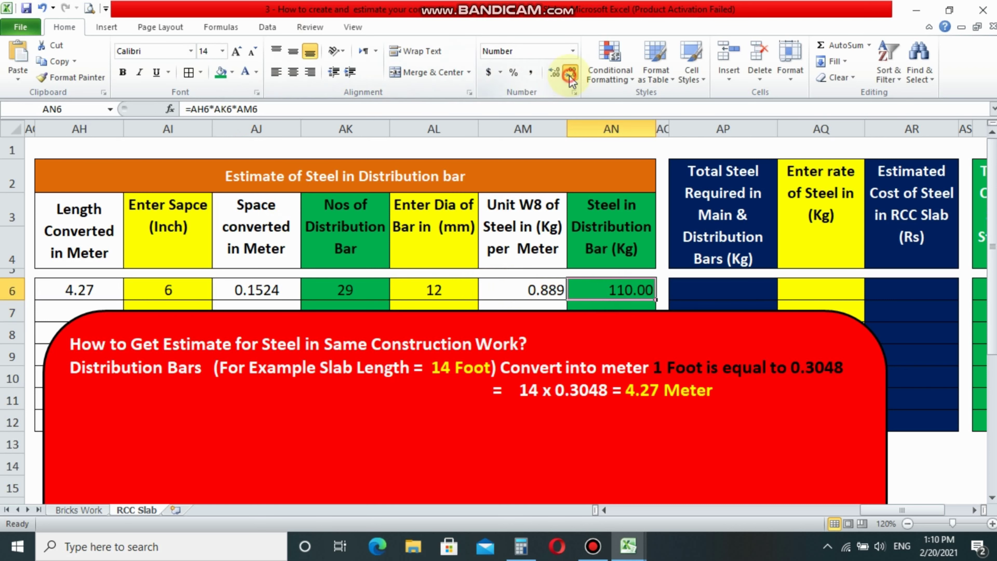
click(292, 72)
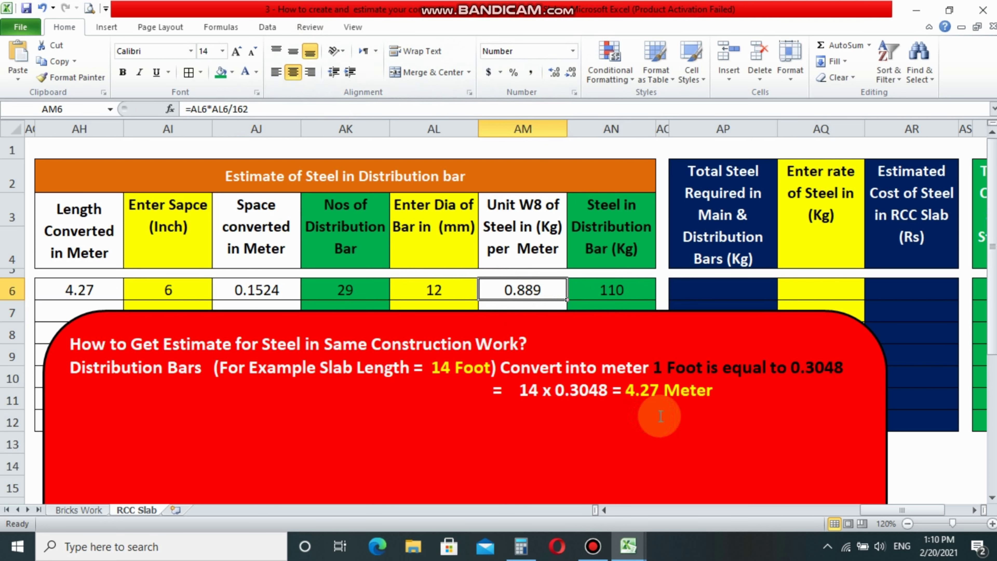
click(444, 429)
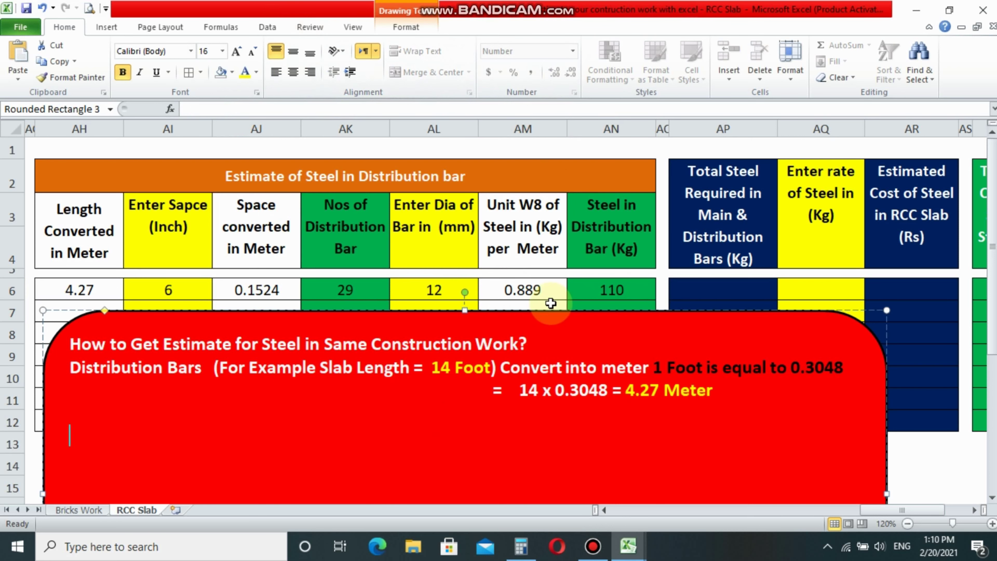
Step: Set the distribution-bar spacing in AI6 to 8, giving 22 bars and 83 kg
click(189, 290)
text(8)
click(228, 294)
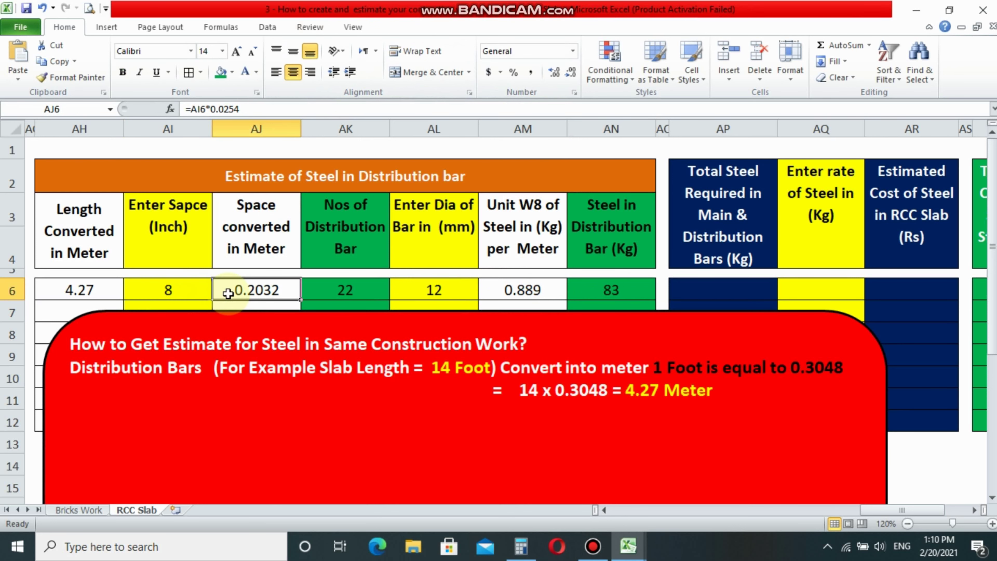
key(Right)
key(Right)
key(Right)
key(Right)
key(Left)
key(Left)
key(Left)
key(Left)
text(6)
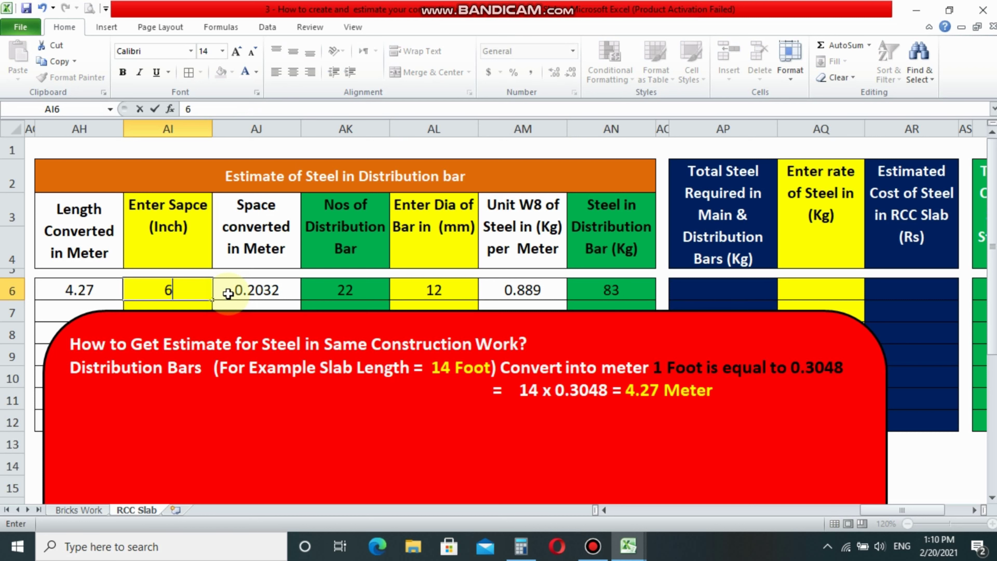
key(Right)
key(Left)
click(228, 293)
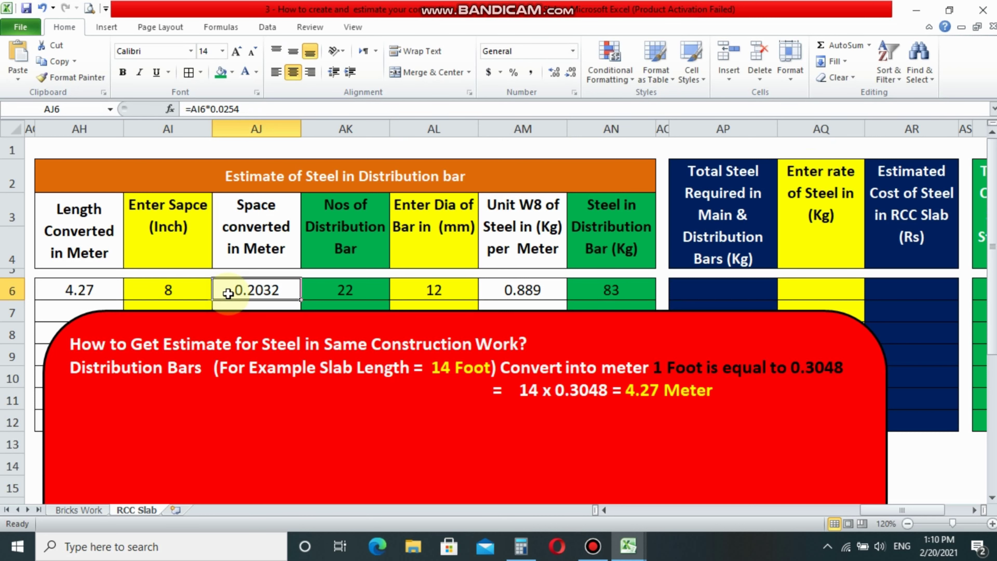
click(634, 280)
Step: Start the total steel formula in AP6 with the main-bar steel AF6
click(724, 280)
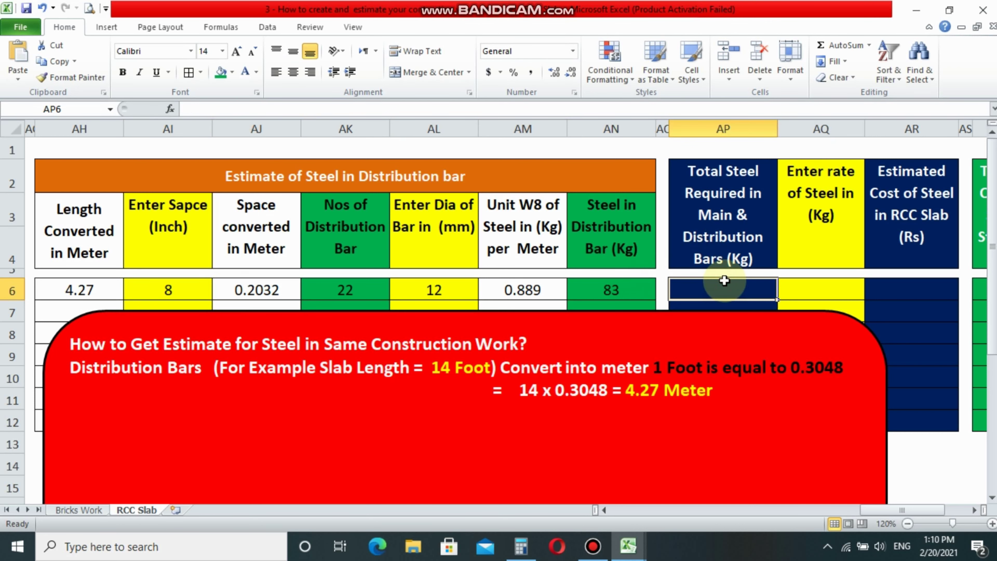
scroll(318, 374, right, 3)
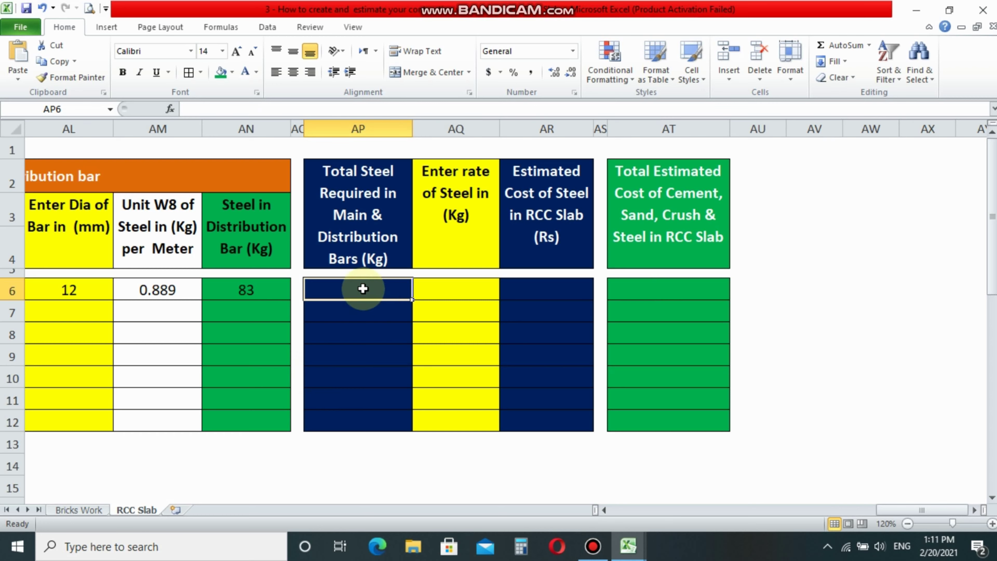
text(=)
click(603, 510)
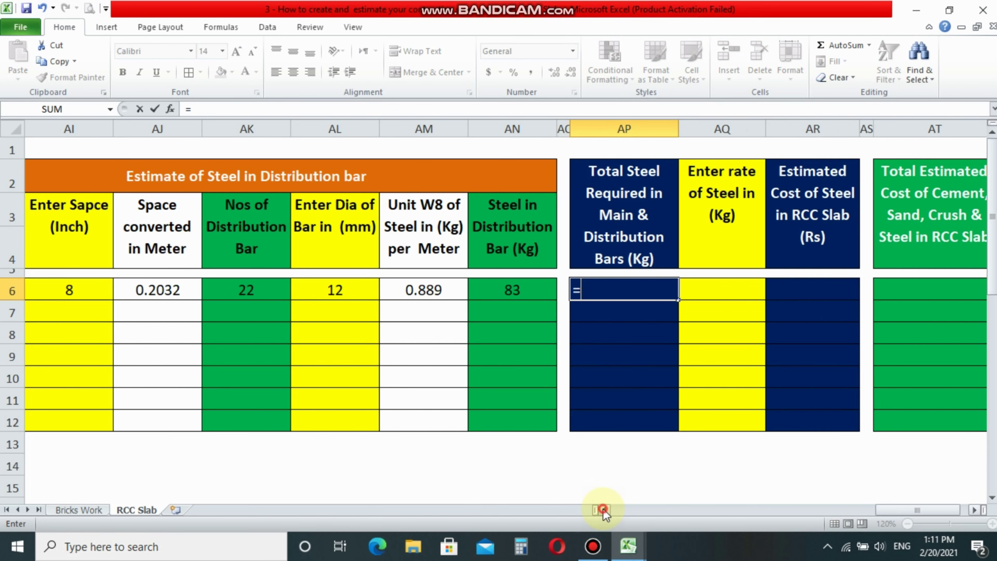
click(603, 510)
click(604, 510)
click(603, 509)
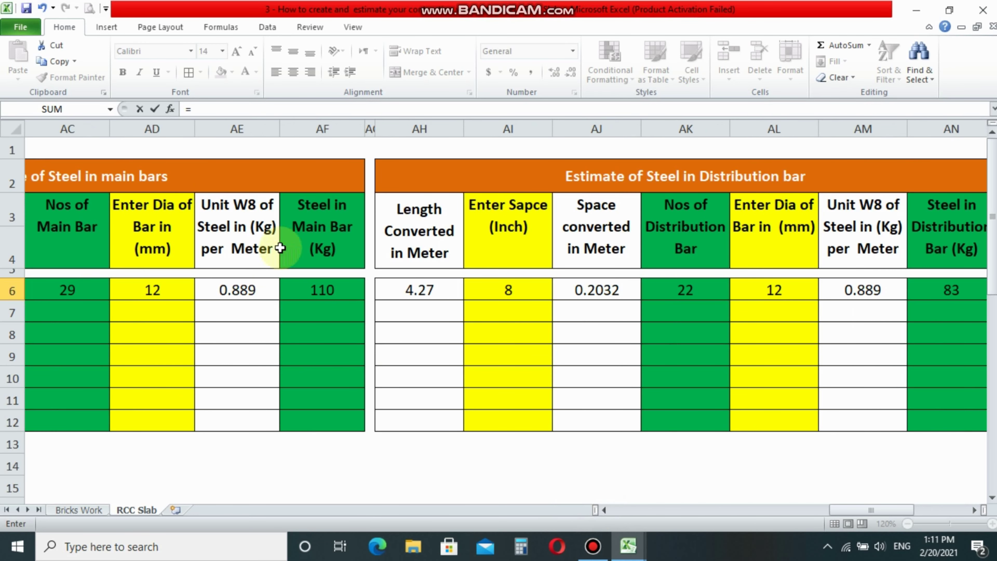
click(323, 290)
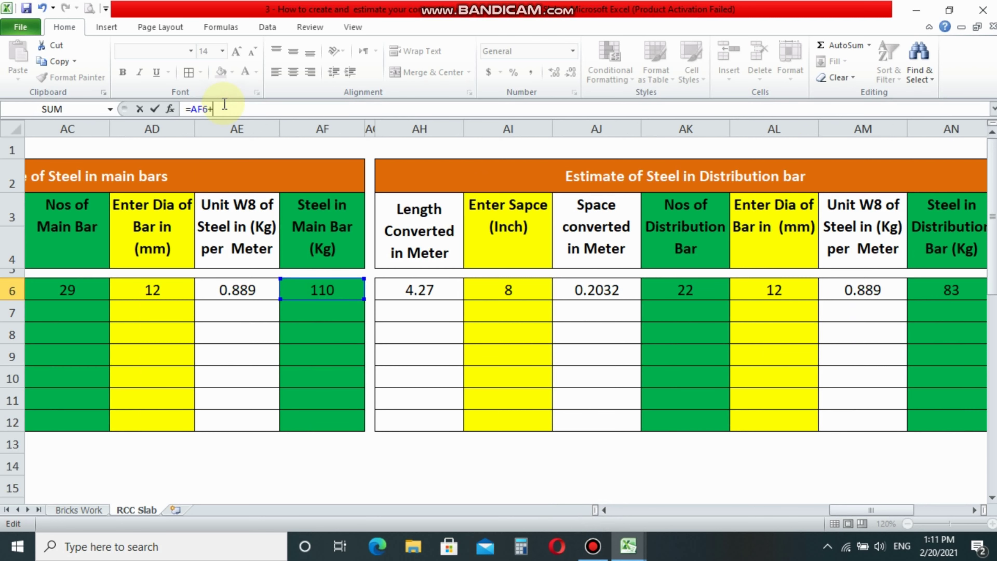
Step: Add the distribution-bar steel AN6 to complete =AF6+AN6, giving 193 kg
click(973, 510)
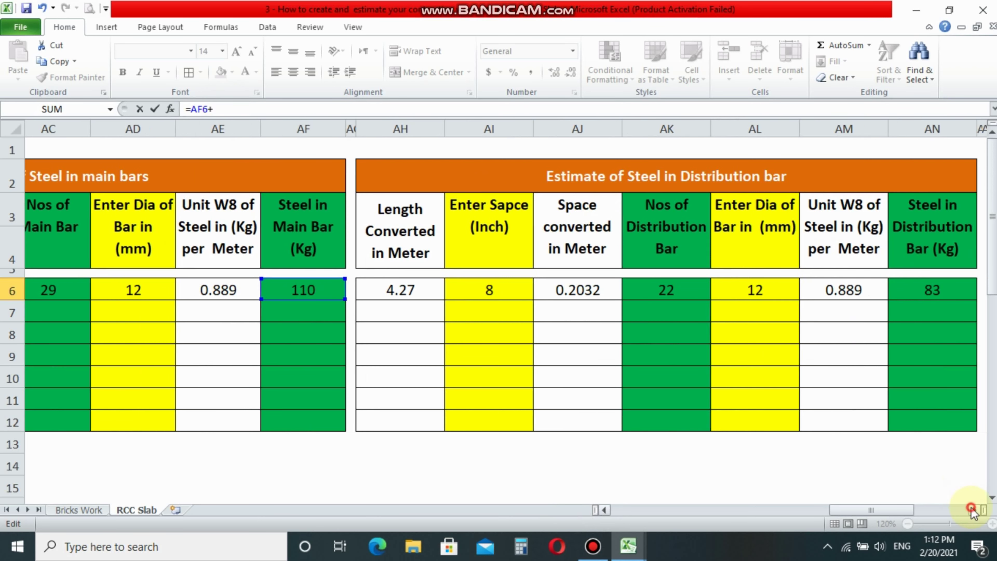
click(973, 509)
click(972, 509)
click(775, 289)
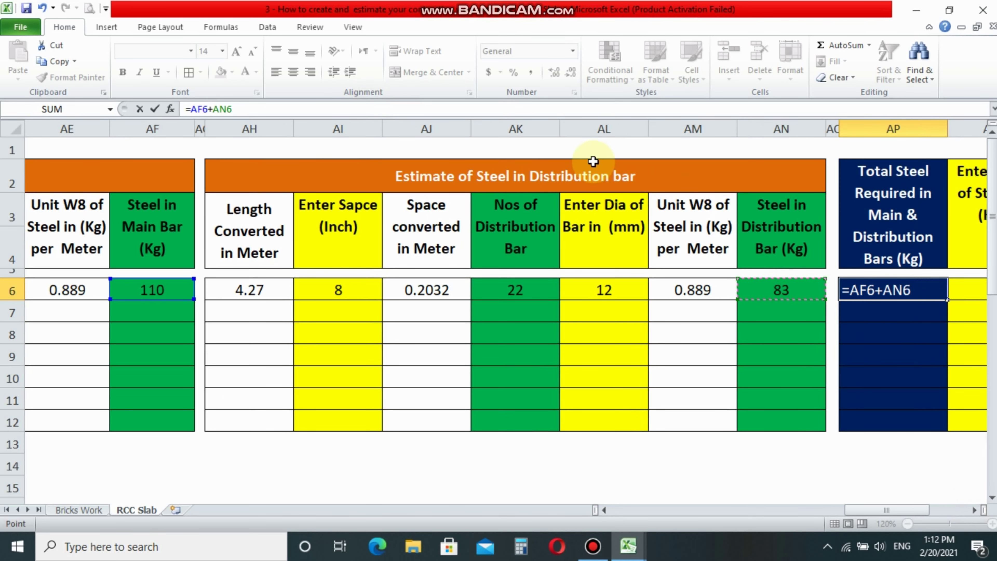
key(Return)
click(883, 289)
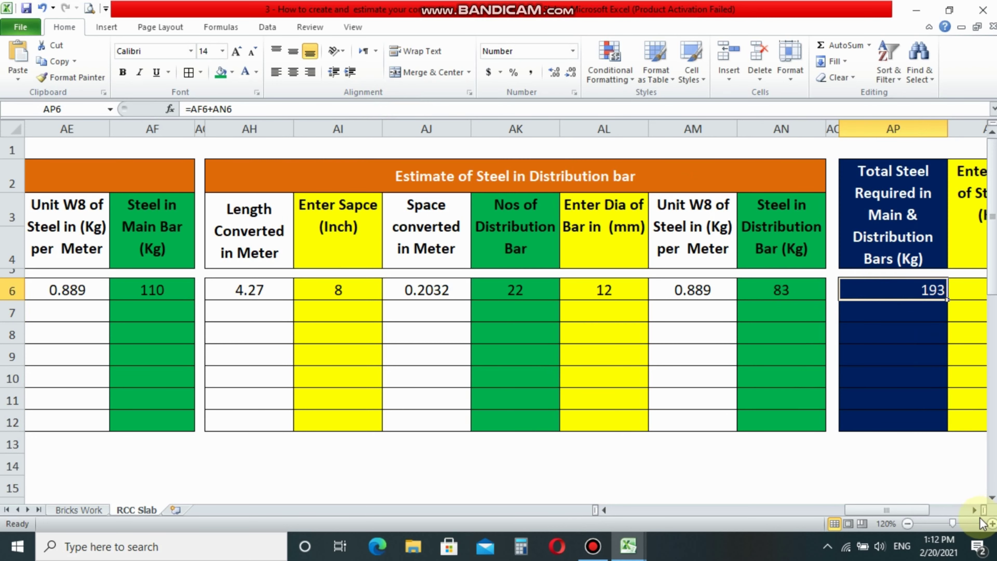
click(974, 510)
click(973, 510)
Step: Enter a steel rate of 88 in AQ6 and centre AQ6 and AP6
click(974, 510)
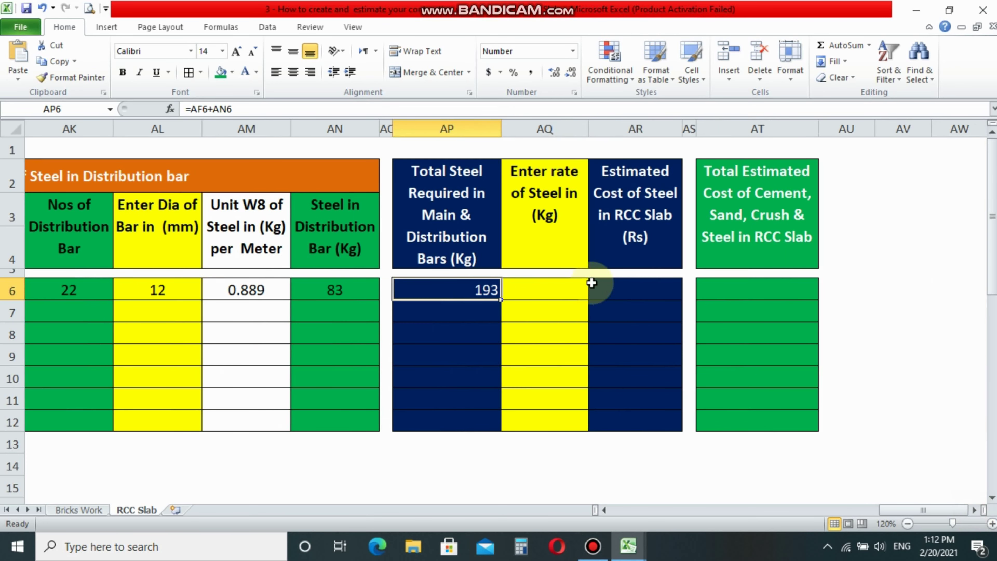
click(561, 289)
text(88)
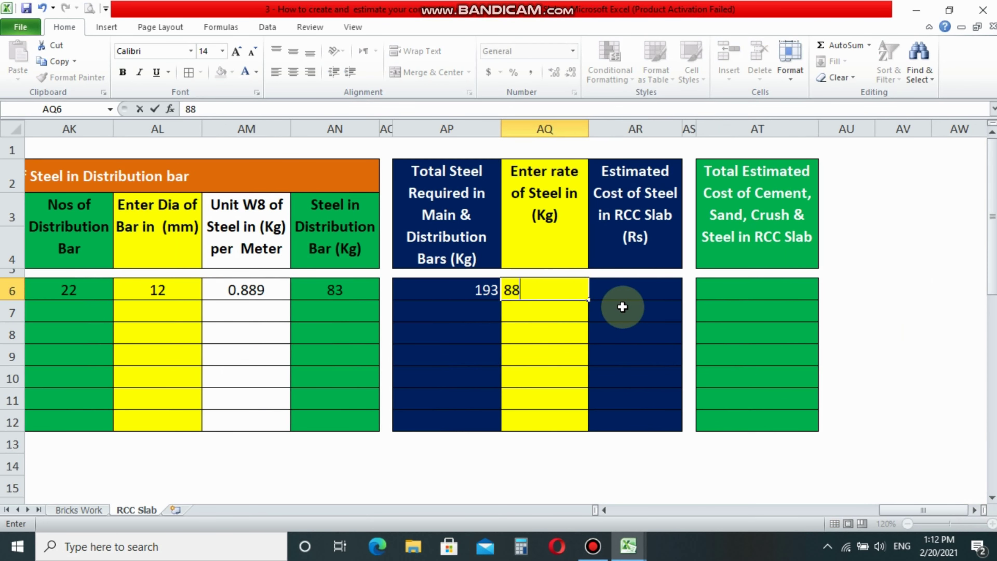
key(Tab)
click(574, 289)
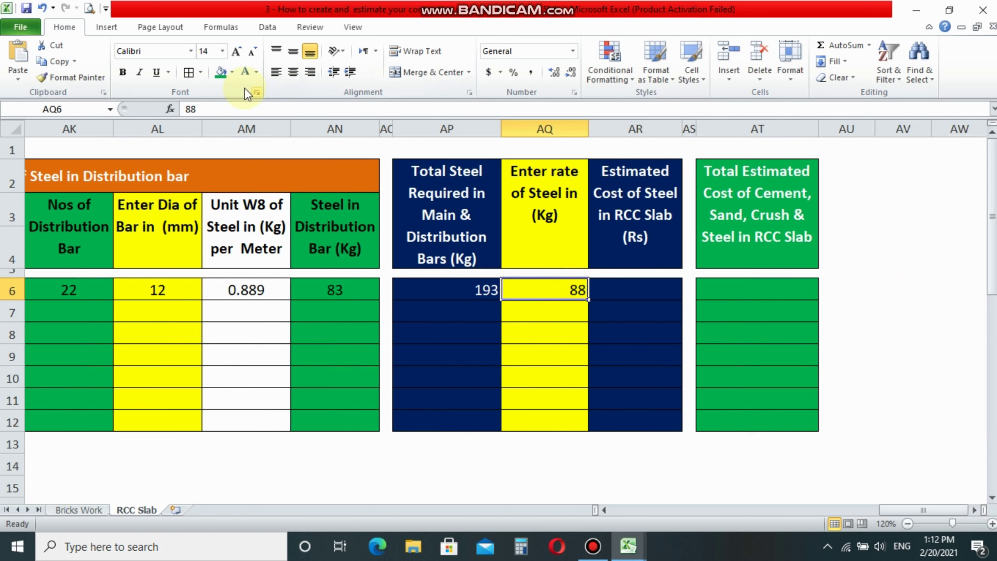
click(293, 72)
click(487, 290)
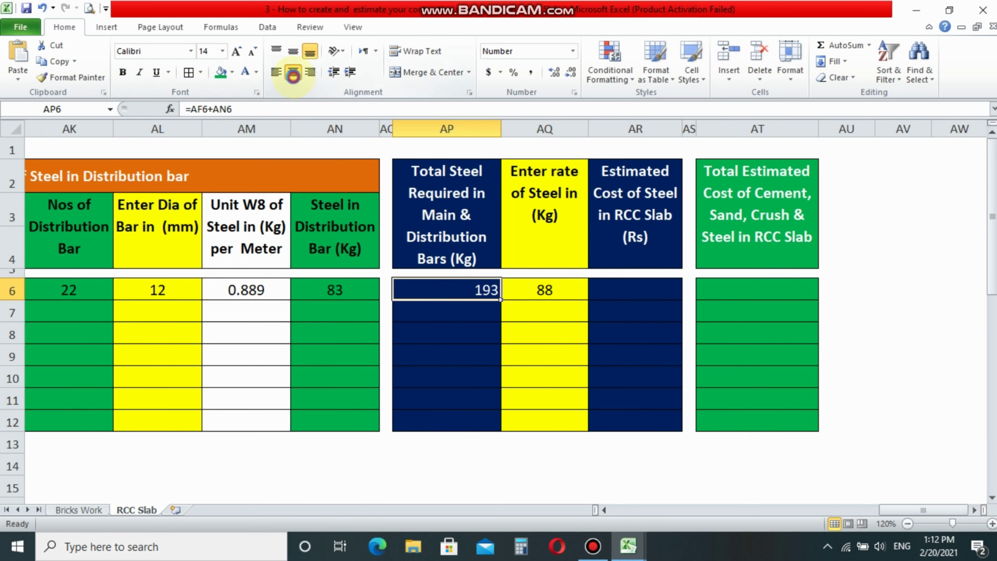
click(292, 72)
Step: Compute the steel cost in AR6 as =AP6*AQ6, shown with two decimals as 17023.28
click(612, 291)
text(=)
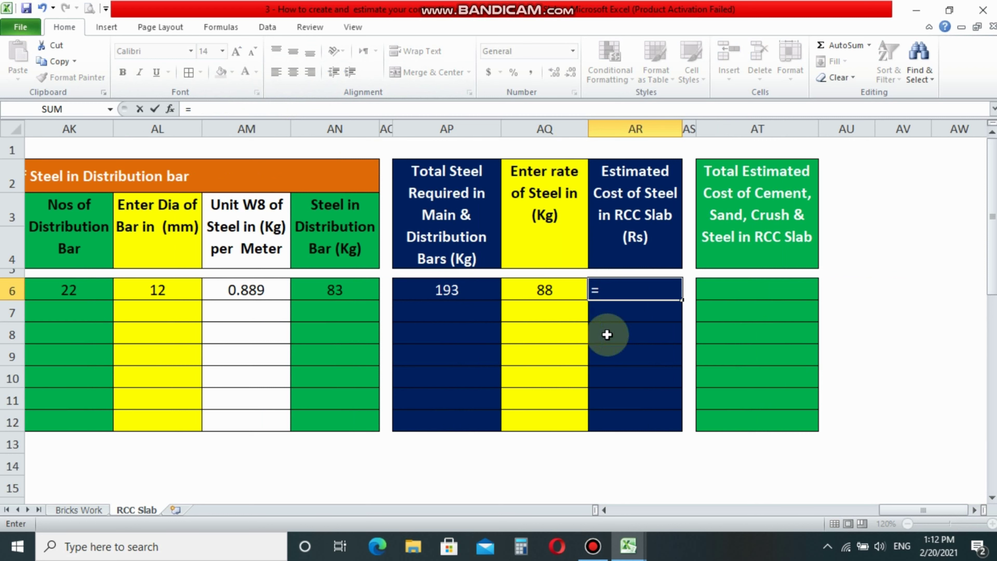
click(484, 289)
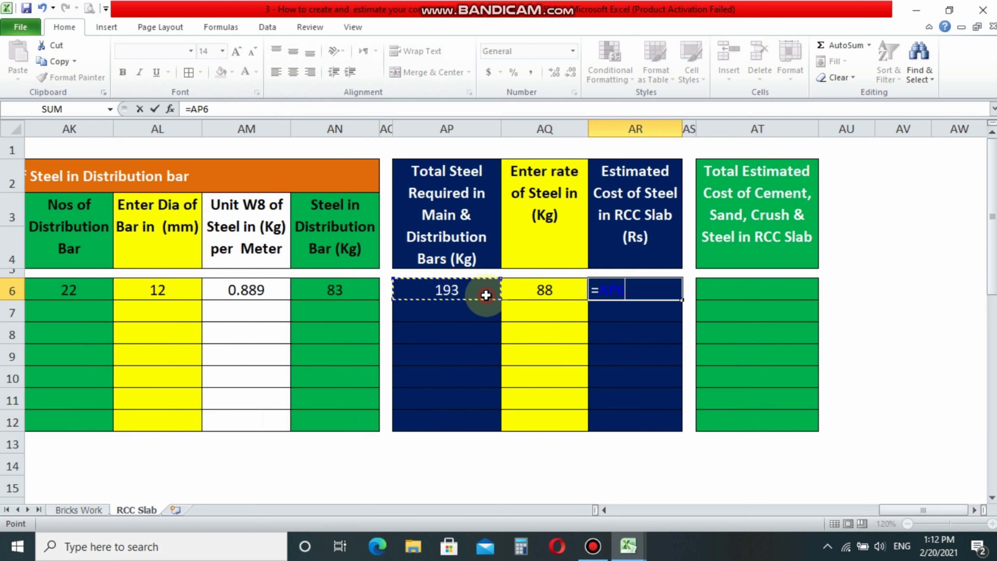
click(540, 288)
key(Return)
click(626, 290)
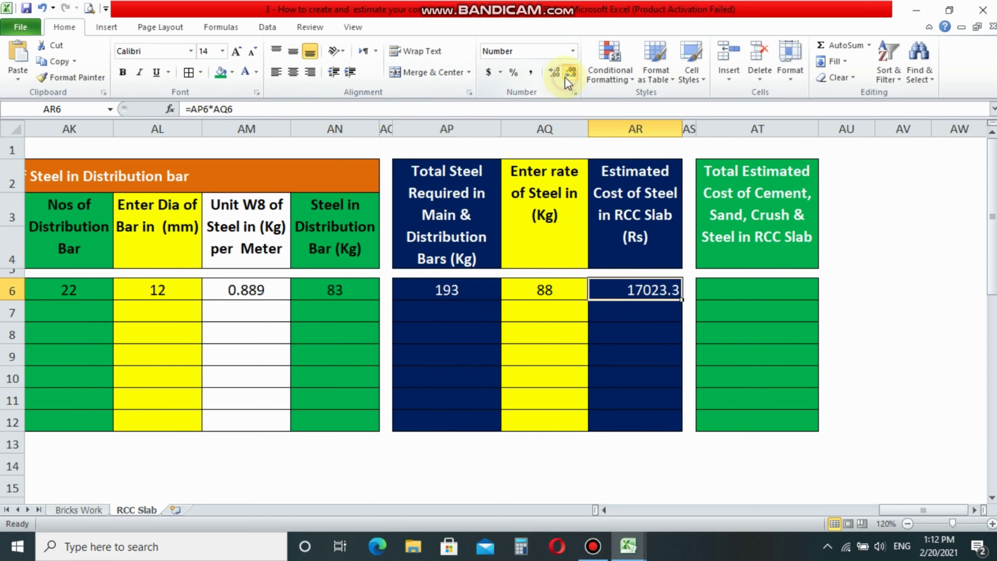
click(552, 74)
click(552, 74)
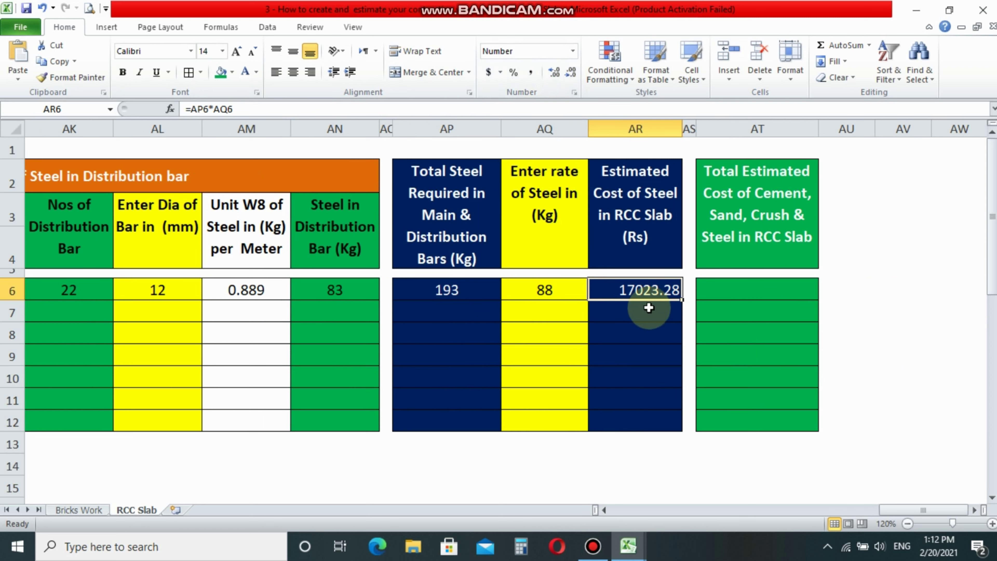
click(745, 289)
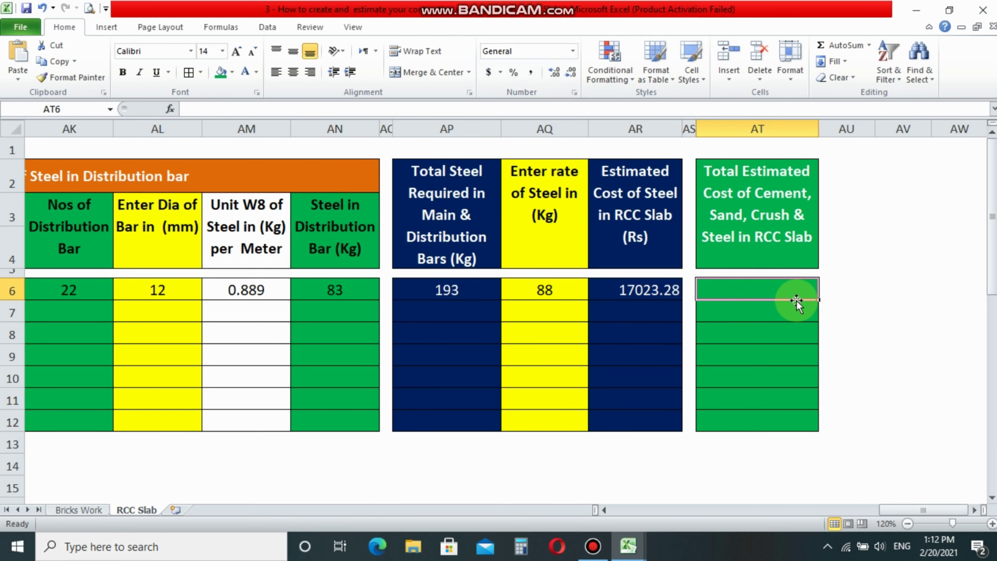
Step: Enter =P6+T6+X6+AR6 in AT6 for a 36231.28 Rs total slab cost
text(=)
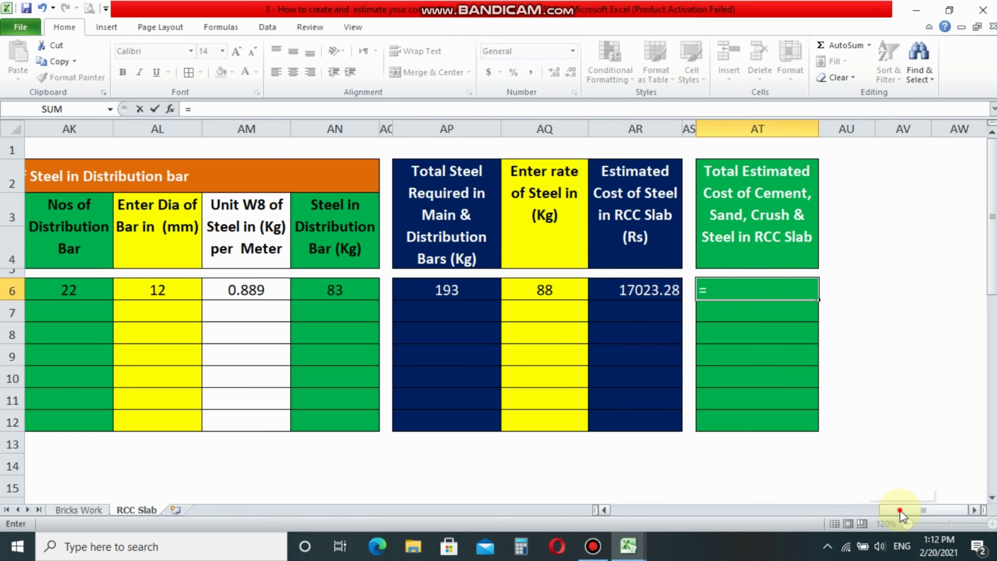
drag(901, 515, 724, 511)
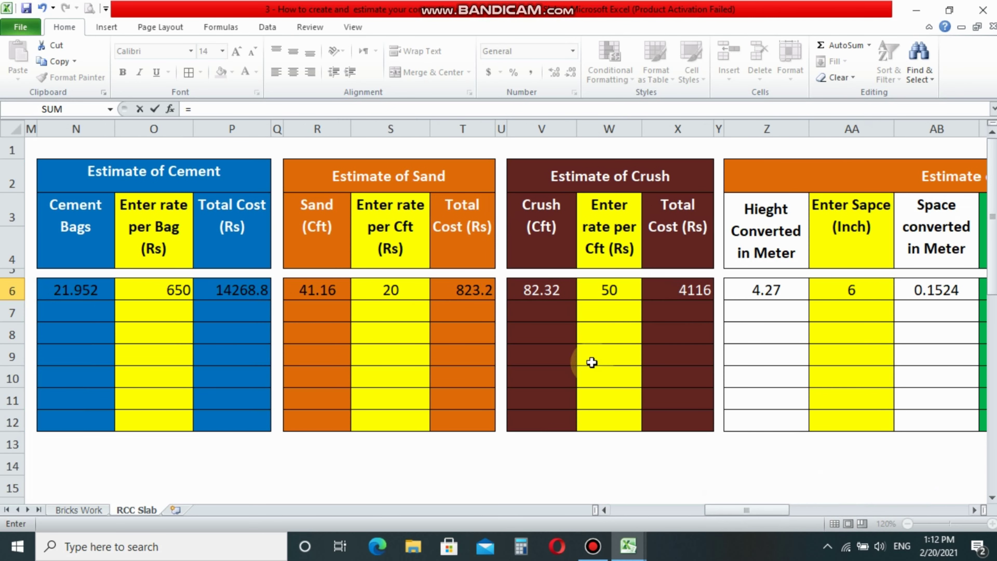
click(232, 290)
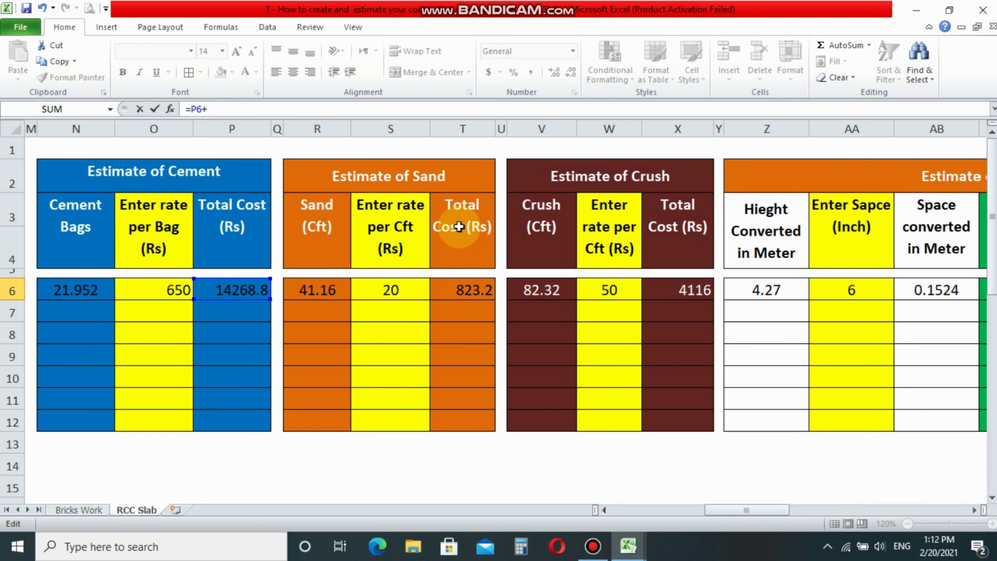
click(474, 289)
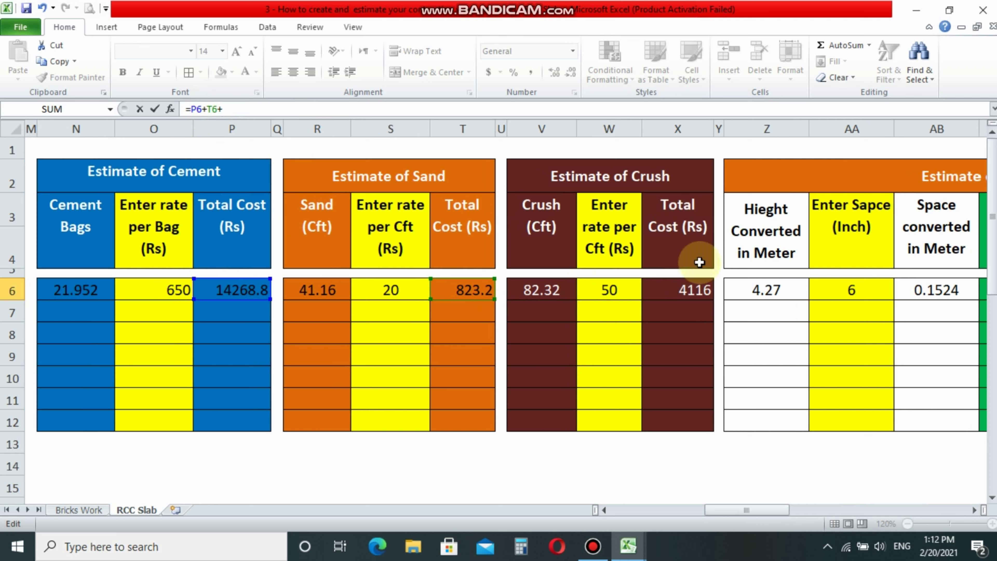
click(685, 289)
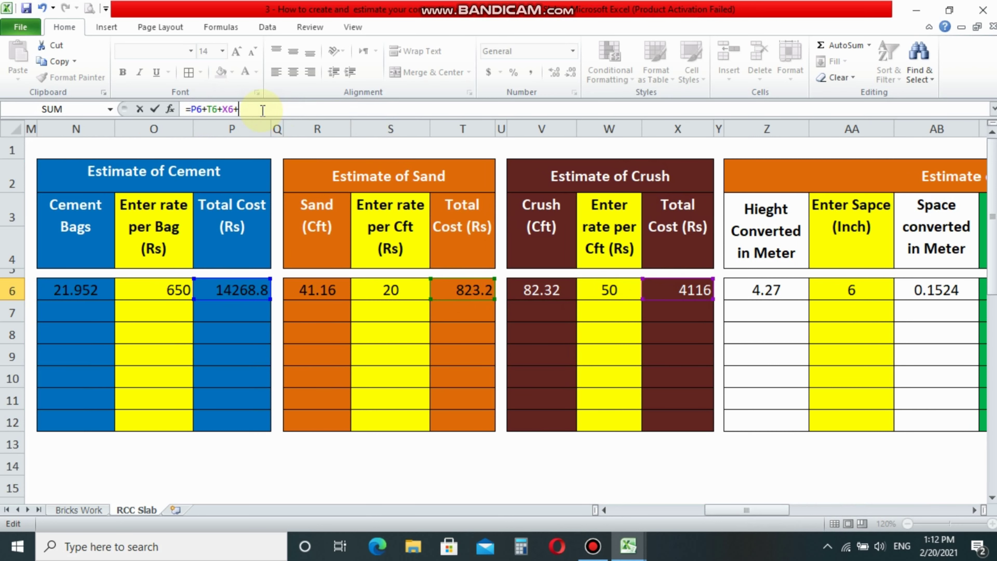
click(974, 510)
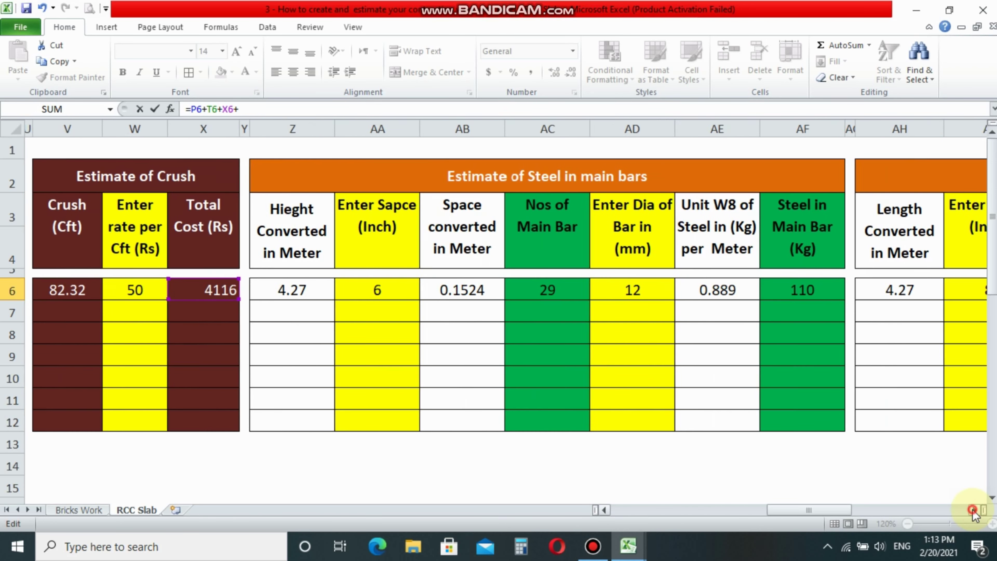
drag(974, 510, 973, 509)
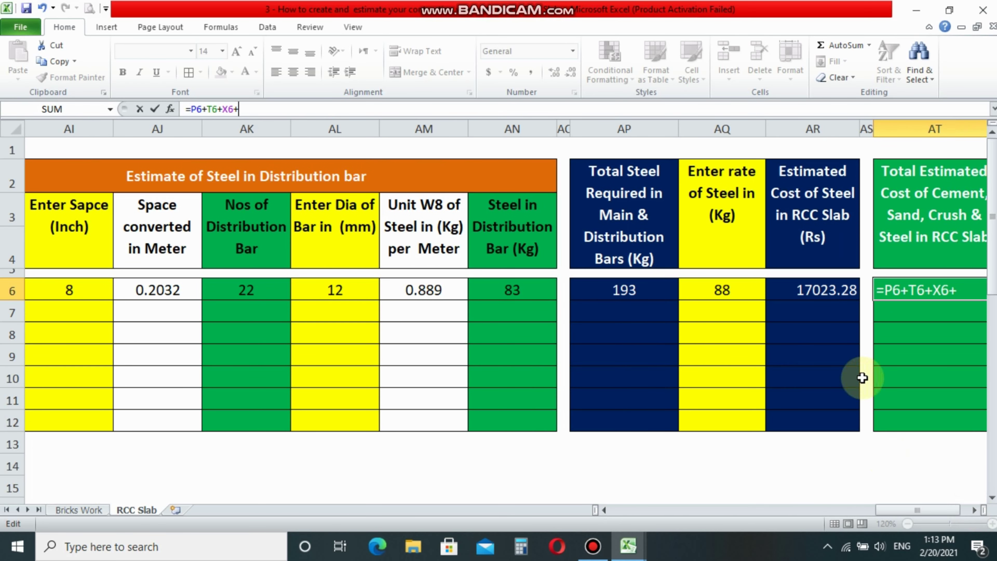
click(814, 290)
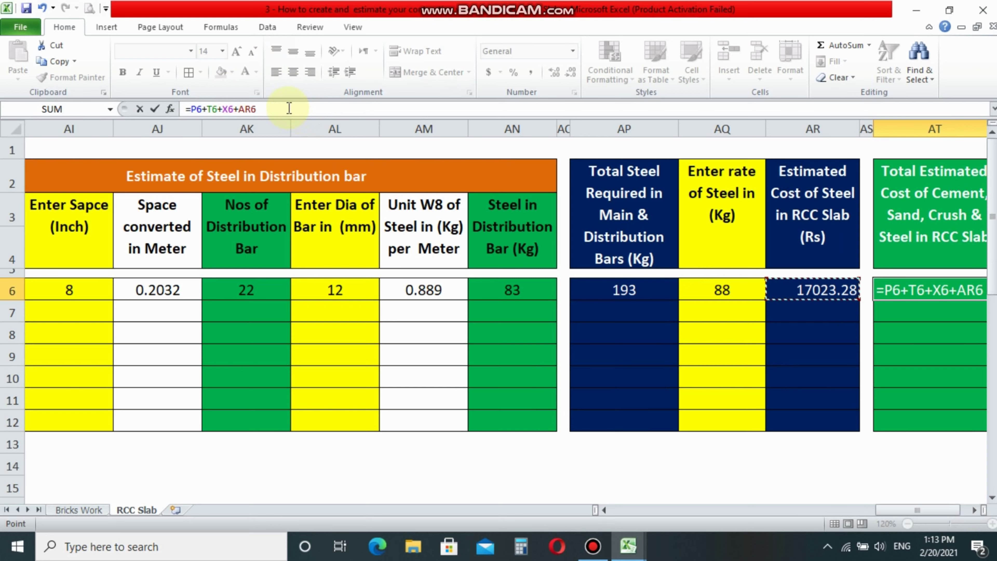
key(Return)
click(852, 298)
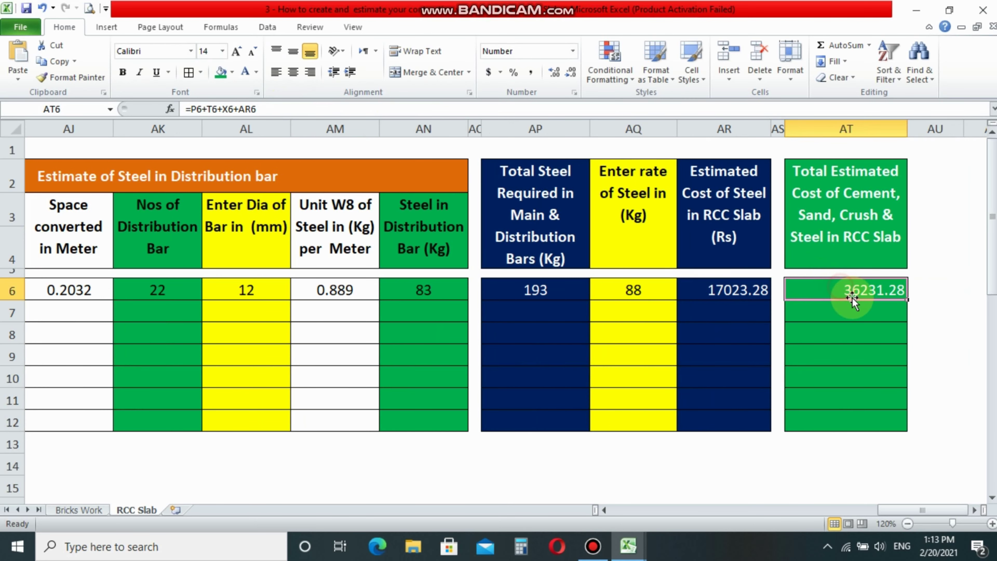
click(861, 310)
drag(902, 509, 592, 516)
mouse_move(294, 290)
mouse_down()
mouse_move(995, 285)
mouse_move(883, 288)
mouse_up()
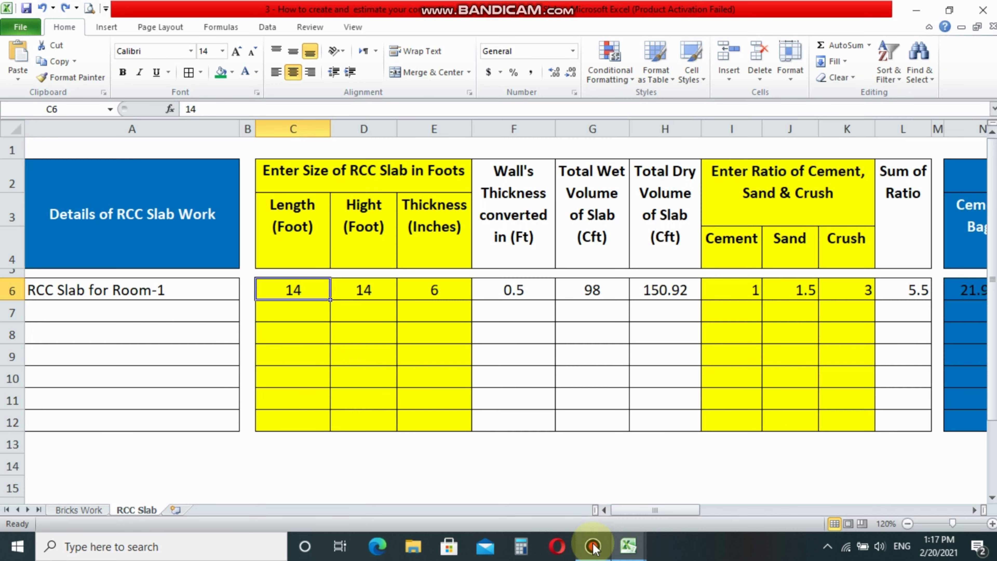
Step: Fill row 6's entries from column C to AT down through row 12 with Ctrl+D
mouse_move(296, 289)
mouse_down()
mouse_move(562, 308)
mouse_move(994, 292)
mouse_move(975, 292)
mouse_up()
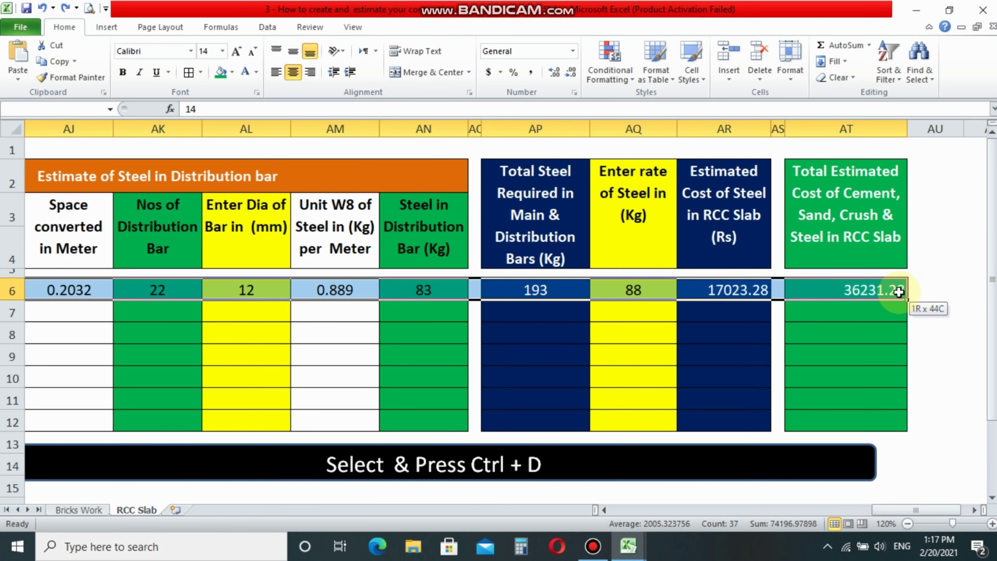
drag(898, 291, 895, 415)
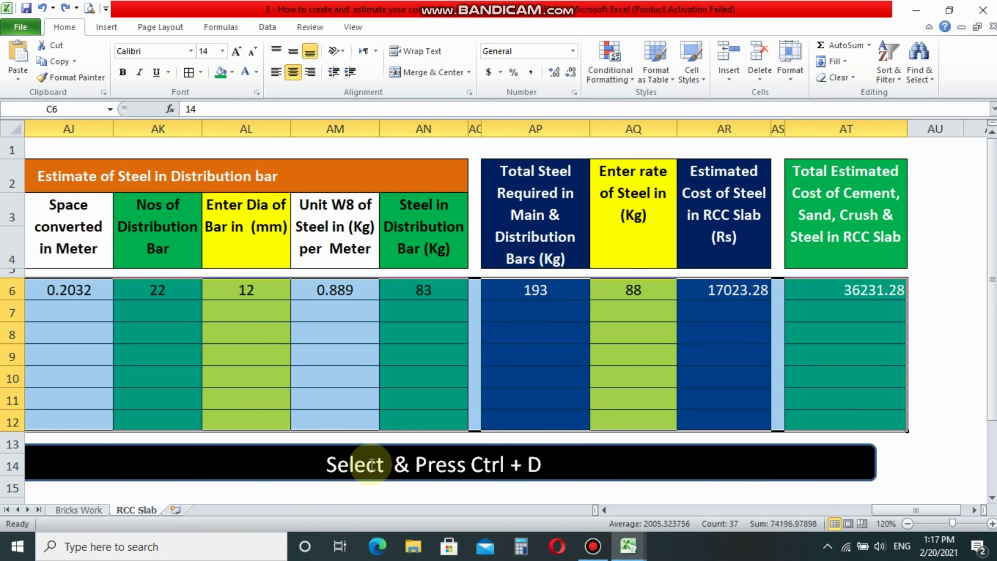
key(ctrl+d)
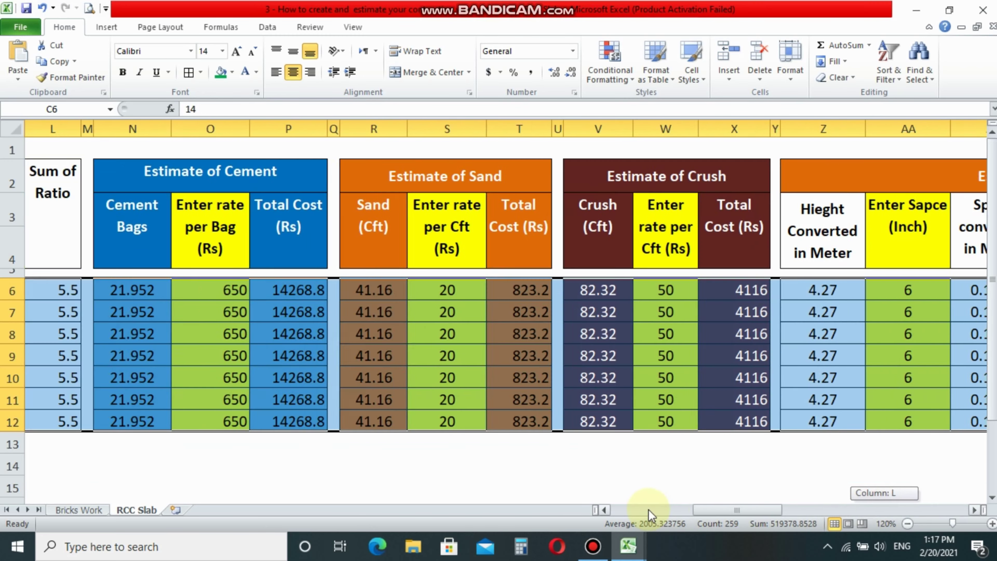
drag(880, 510, 561, 504)
mouse_move(310, 317)
mouse_down()
mouse_move(420, 364)
mouse_move(420, 409)
mouse_up()
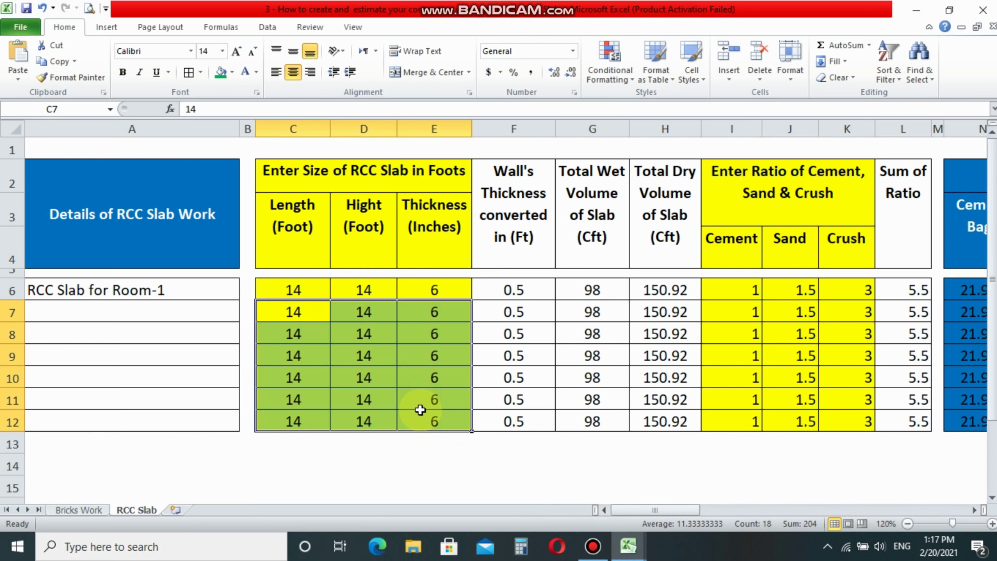
Step: Clear the copied slab sizes, mix ratios, and cement, sand and crush rates in rows 7–12
key(Delete)
mouse_move(738, 319)
mouse_down()
mouse_move(790, 316)
mouse_move(834, 383)
mouse_move(834, 414)
mouse_up()
key(Delete)
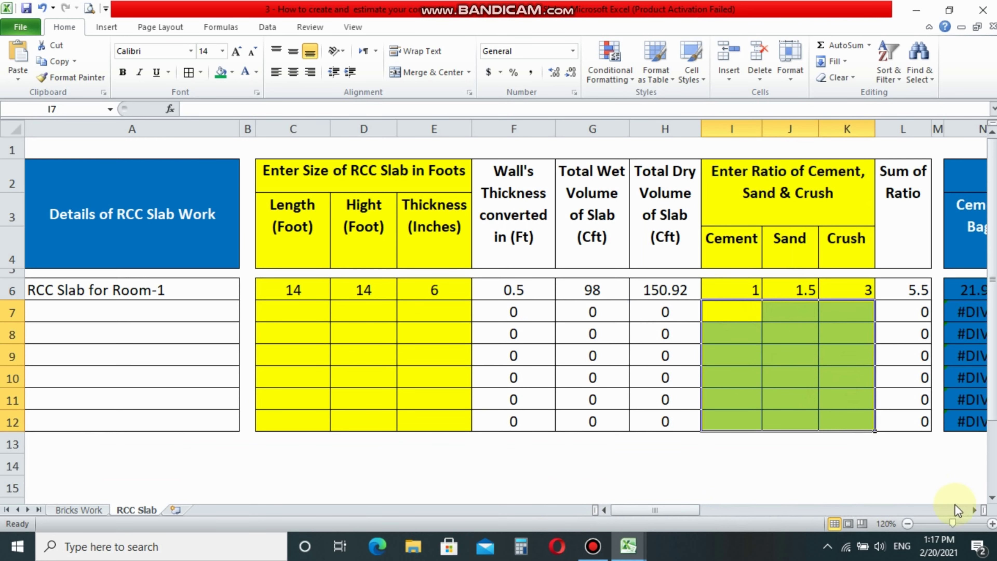
click(973, 509)
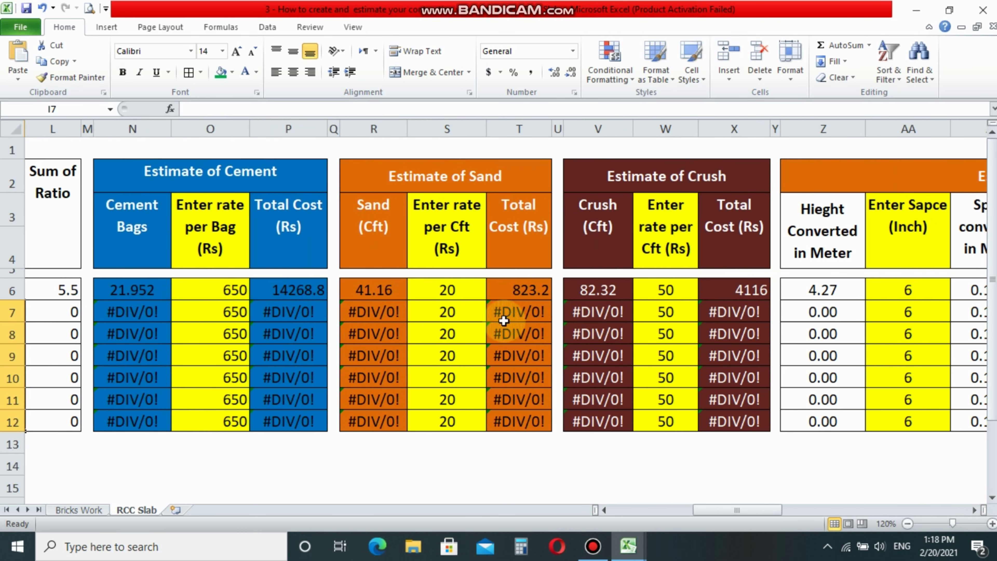
drag(434, 310, 447, 421)
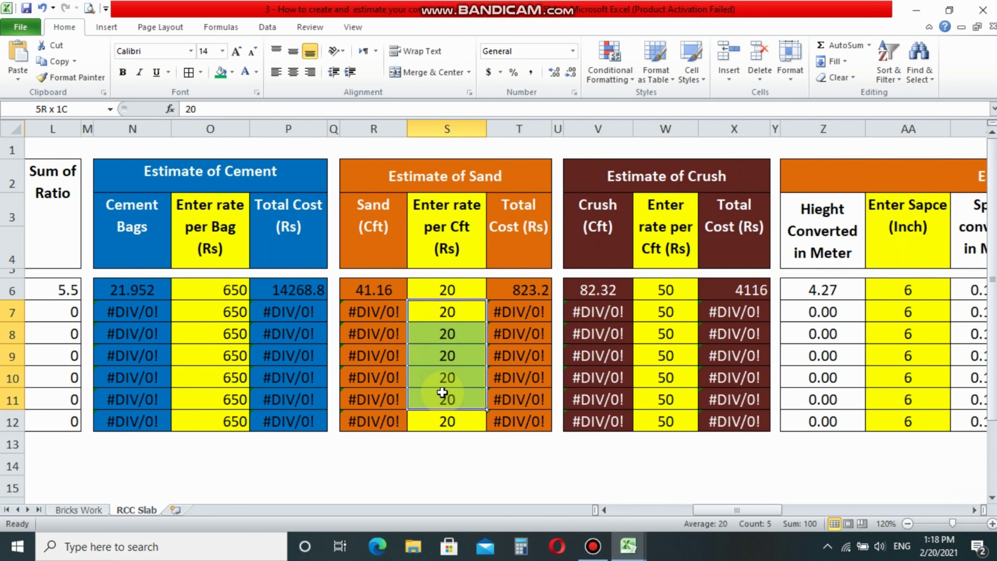
key(Delete)
drag(220, 312, 234, 412)
key(Delete)
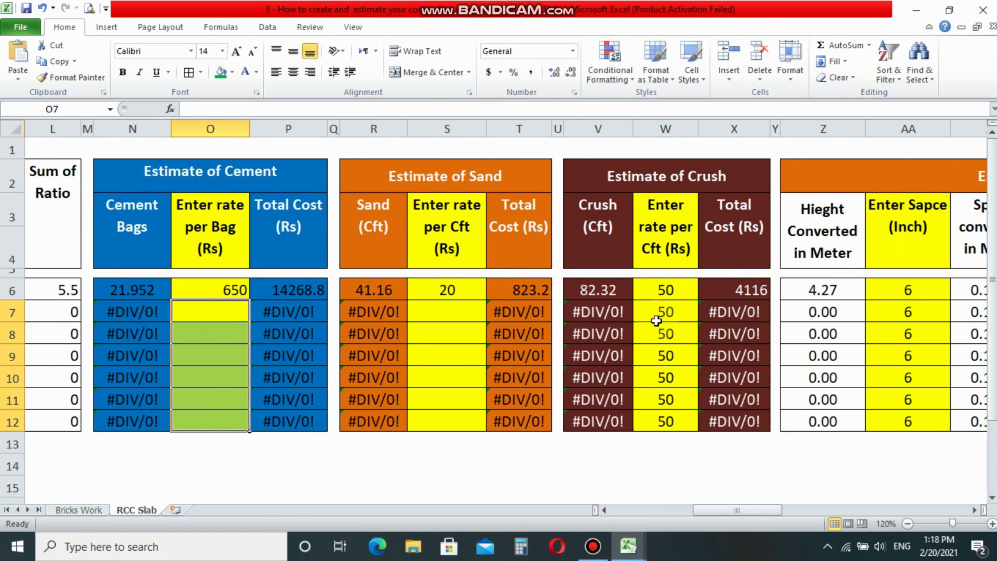
drag(663, 317, 677, 410)
key(Delete)
Step: Clear the copied main bar spacings and diameters in rows 7–12
drag(902, 312, 901, 412)
key(Delete)
click(974, 509)
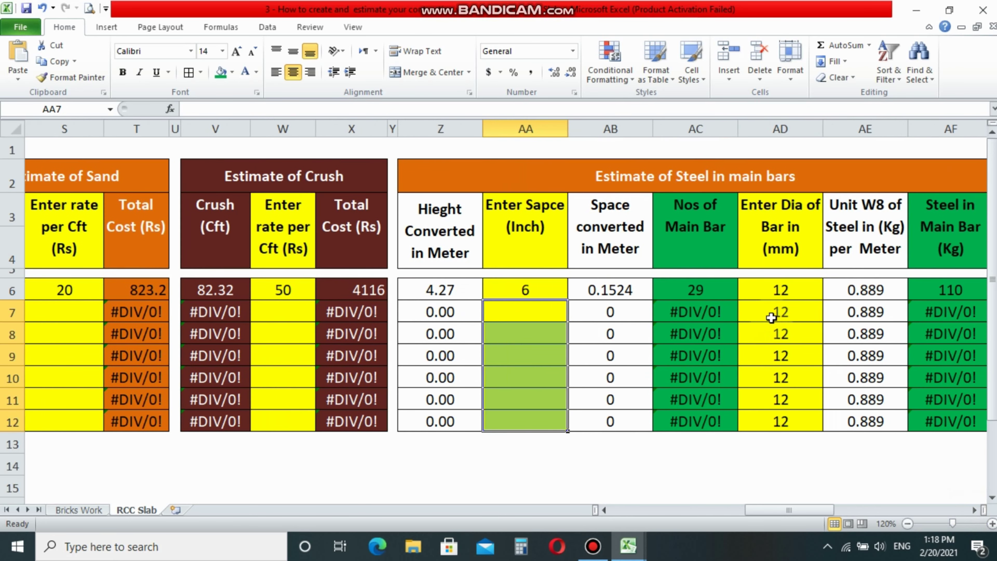
drag(779, 312, 779, 422)
key(Delete)
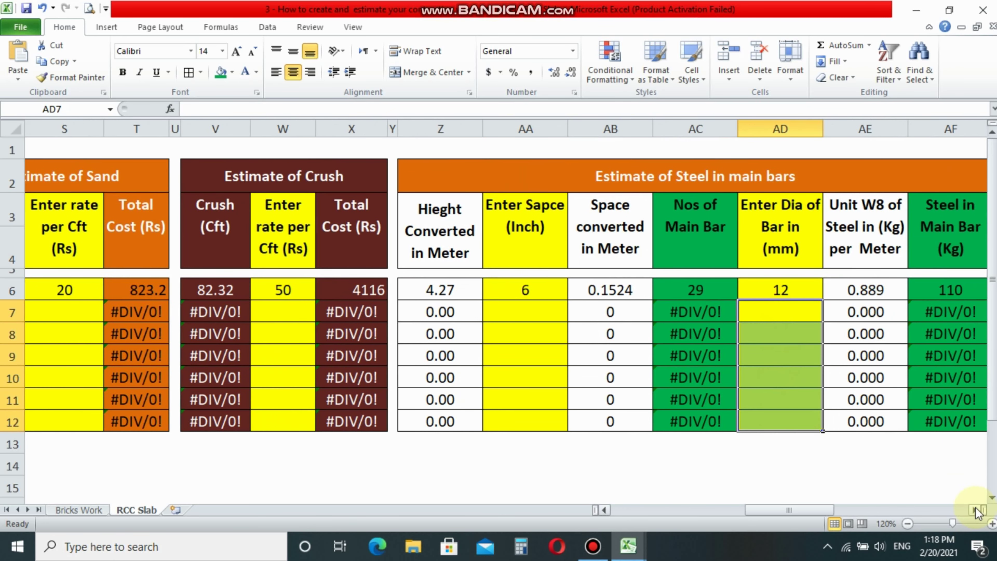
Step: Clear the copied distribution bar spacings, diameters and steel rates in rows 7–12
click(975, 509)
click(977, 509)
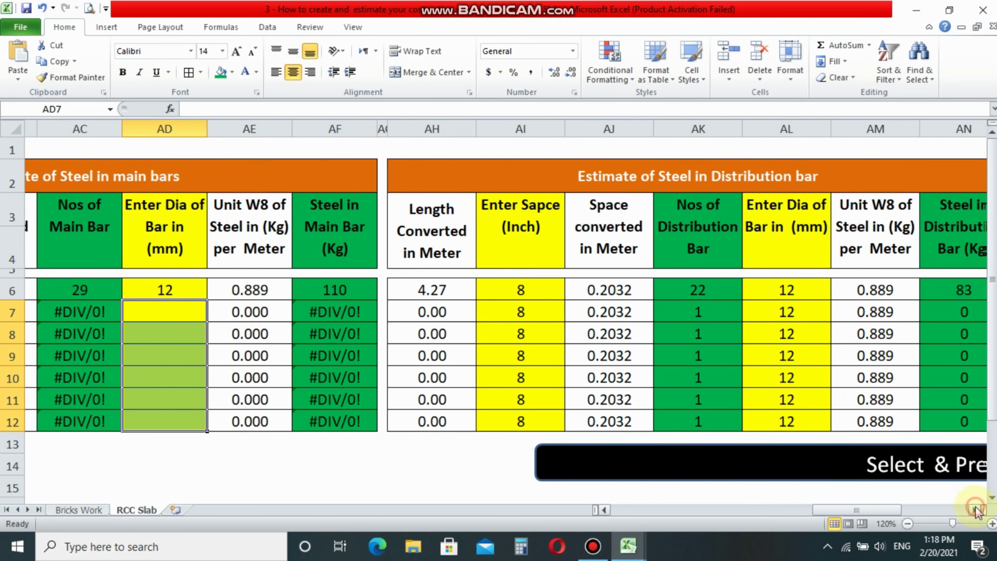
drag(508, 312, 510, 422)
key(Delete)
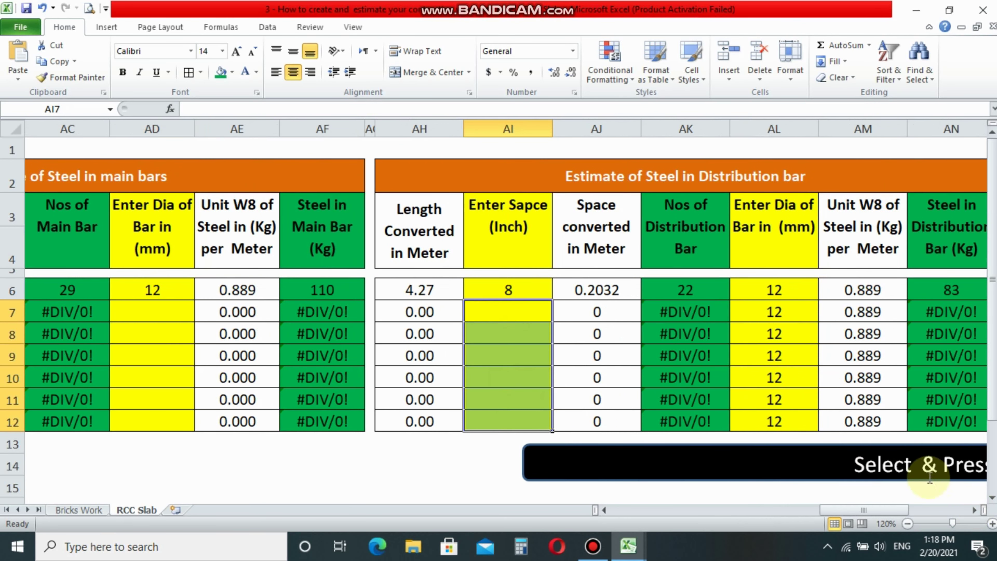
click(974, 509)
click(974, 509)
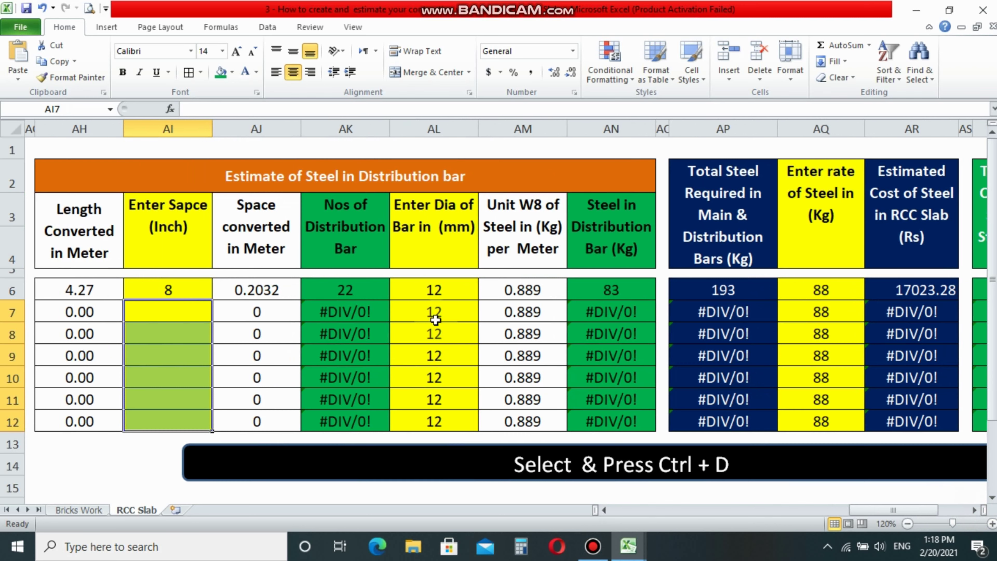
drag(434, 311, 447, 410)
key(Delete)
mouse_move(821, 312)
mouse_down()
mouse_move(804, 326)
mouse_move(805, 414)
mouse_up()
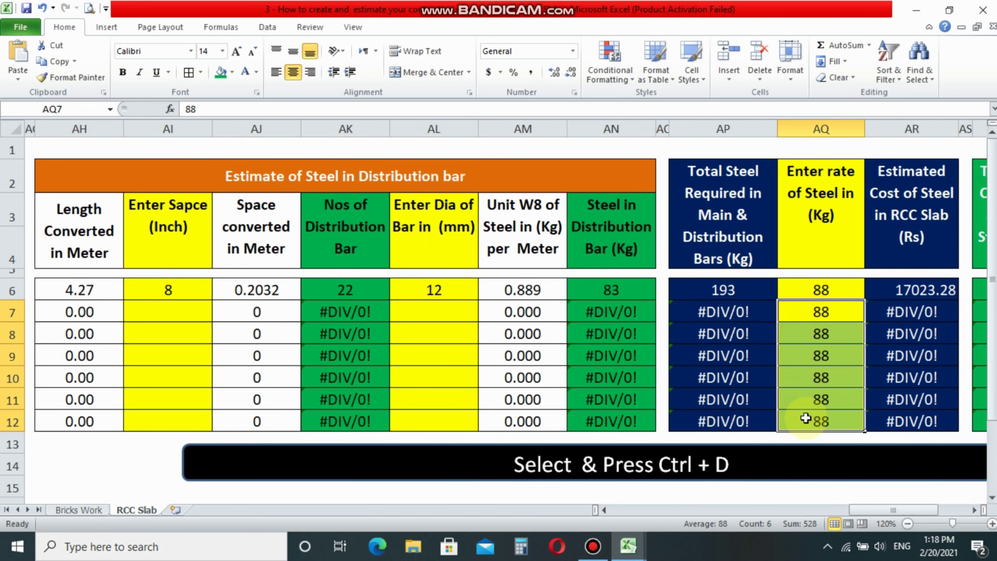
key(Delete)
Step: Check the steel cost formula in AR7 and shift the instruction note box right
click(975, 509)
click(975, 509)
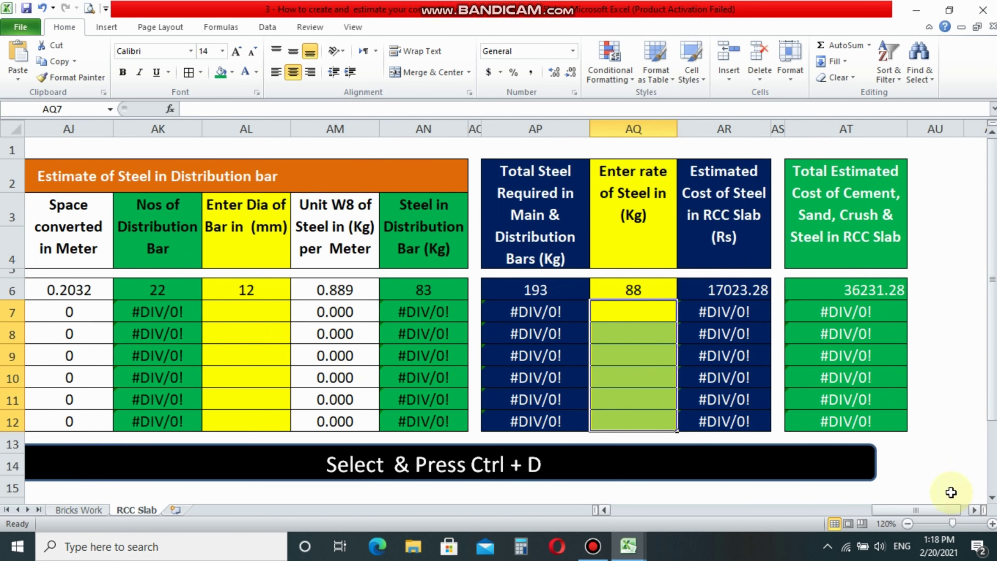
click(722, 316)
drag(920, 510, 917, 507)
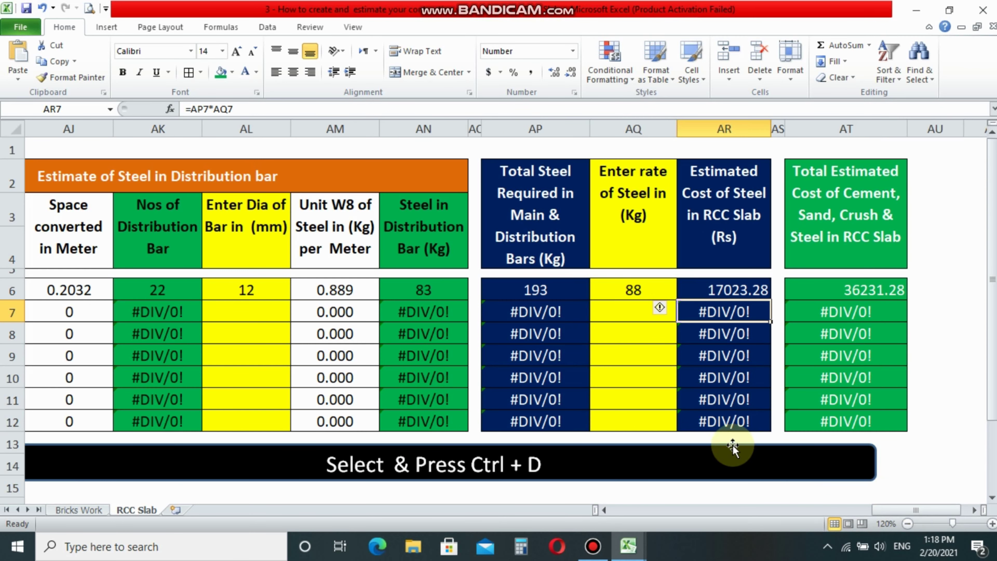
drag(733, 448, 779, 447)
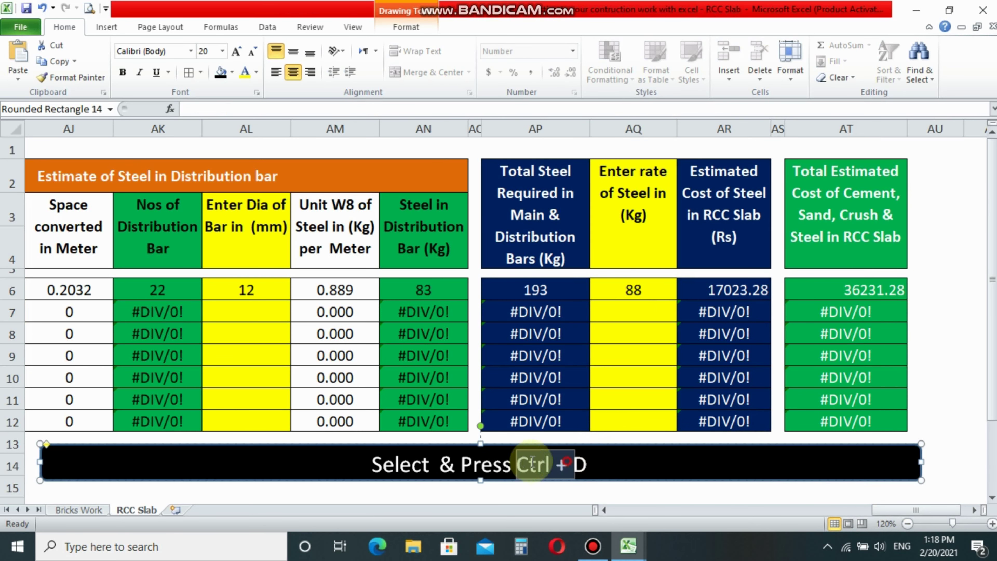
drag(597, 469, 407, 461)
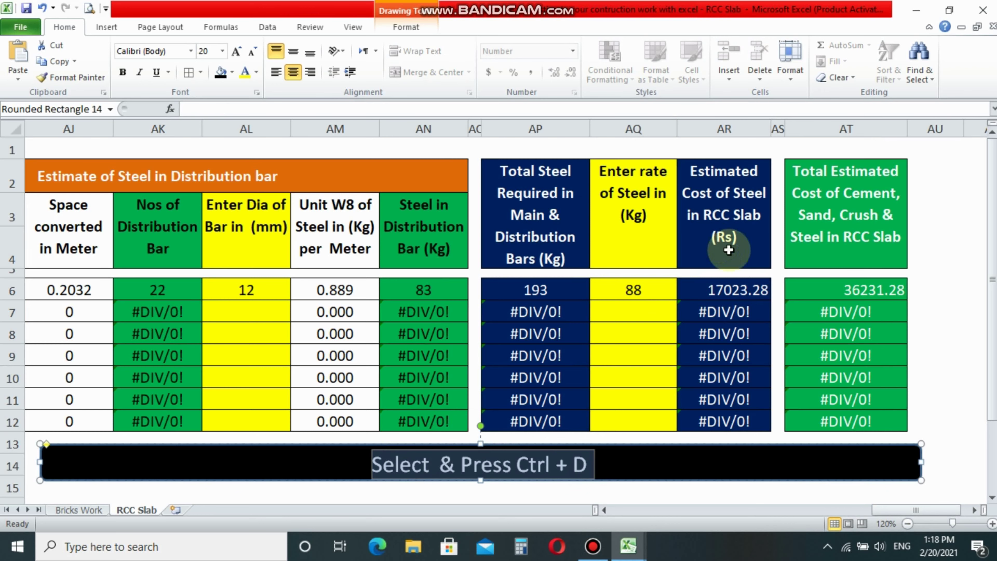
drag(871, 511, 521, 514)
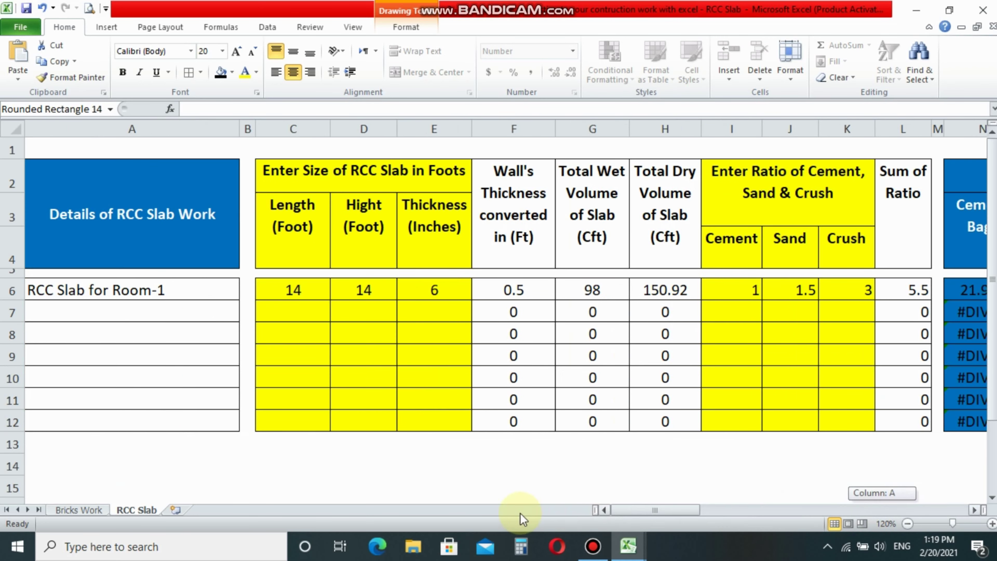
Step: Wrap the cement bags formula in N6 in IFERROR and fill it down to row 12
click(974, 510)
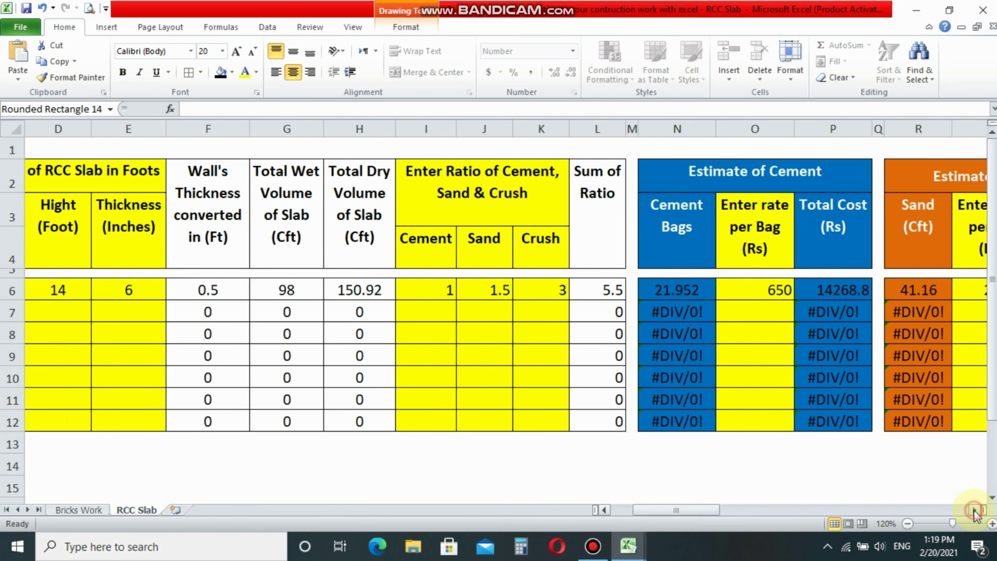
click(596, 314)
key(Up)
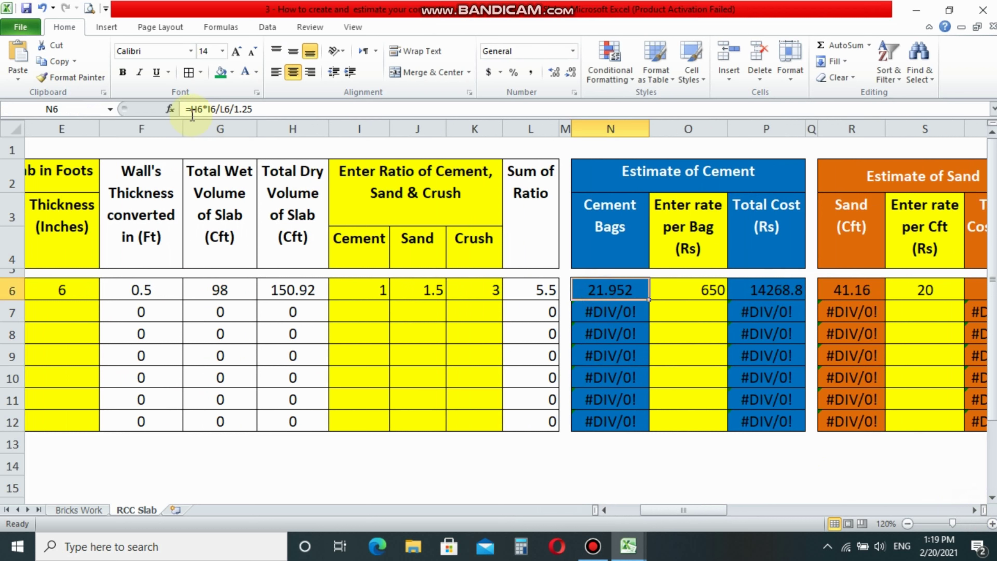
click(191, 110)
text(if)
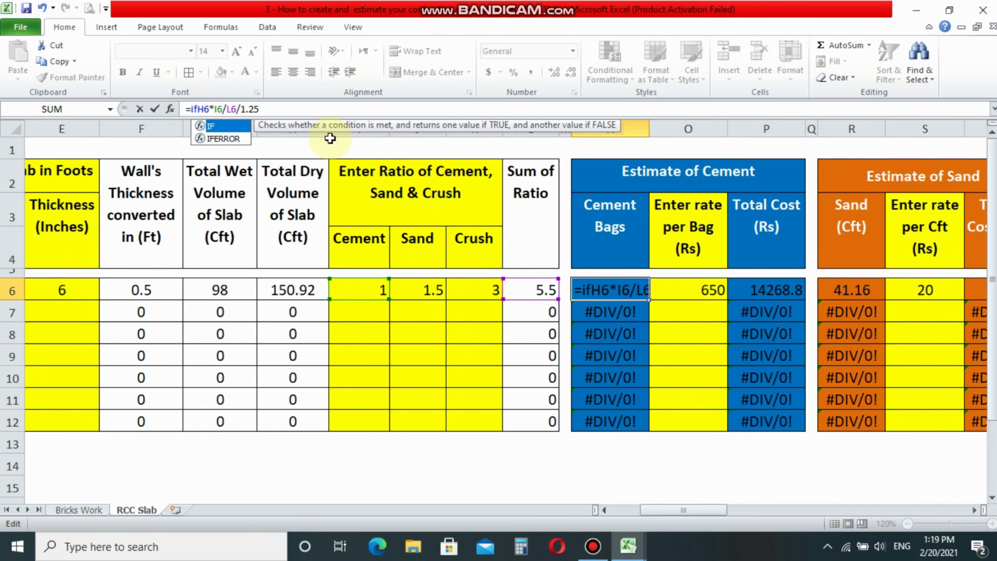
text(error()
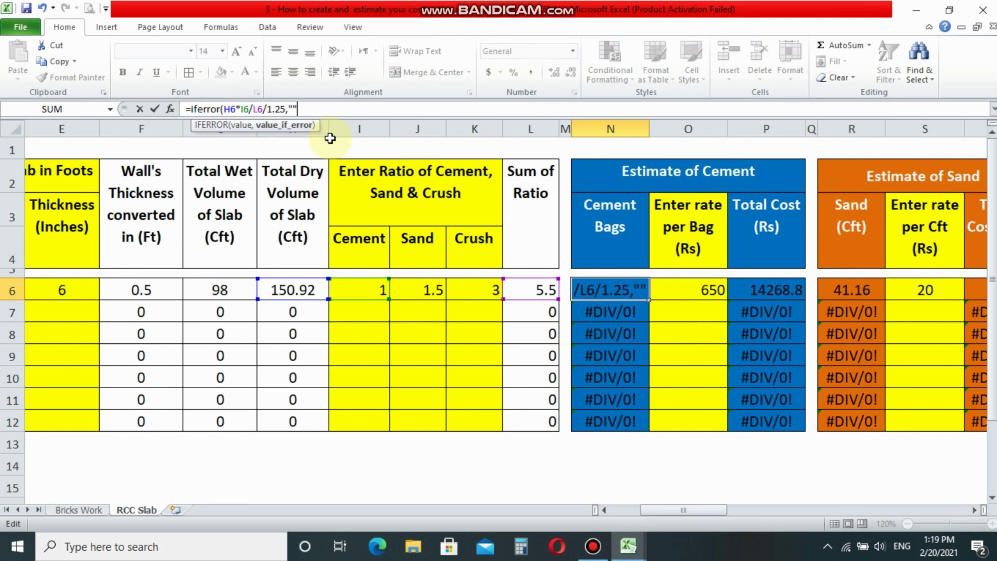
key(Return)
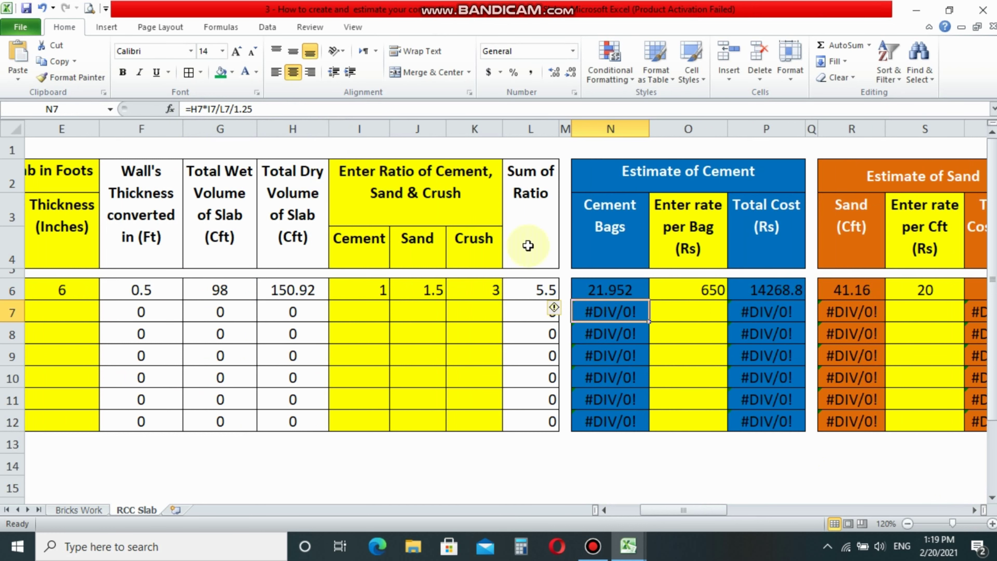
click(608, 290)
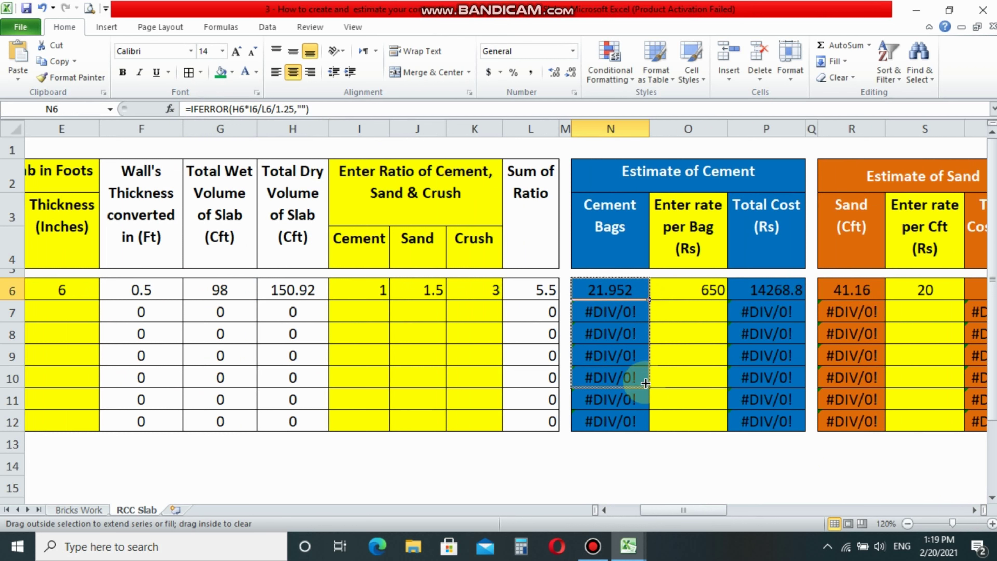
drag(649, 302, 631, 420)
click(612, 358)
Step: Change P6 to =IFERROR(N6*O6,"") and fill it down to row 12
click(771, 290)
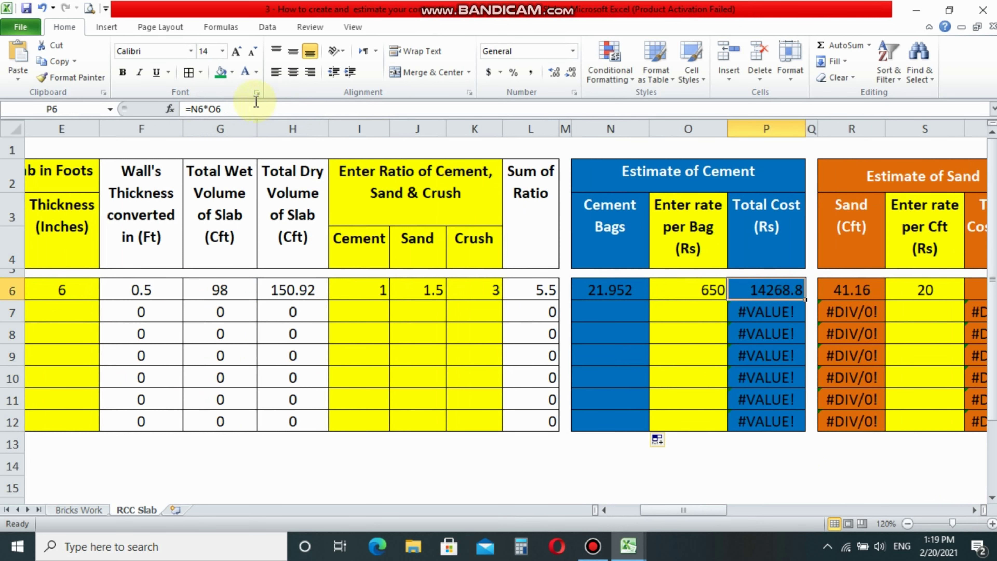
click(191, 110)
text(ferror)
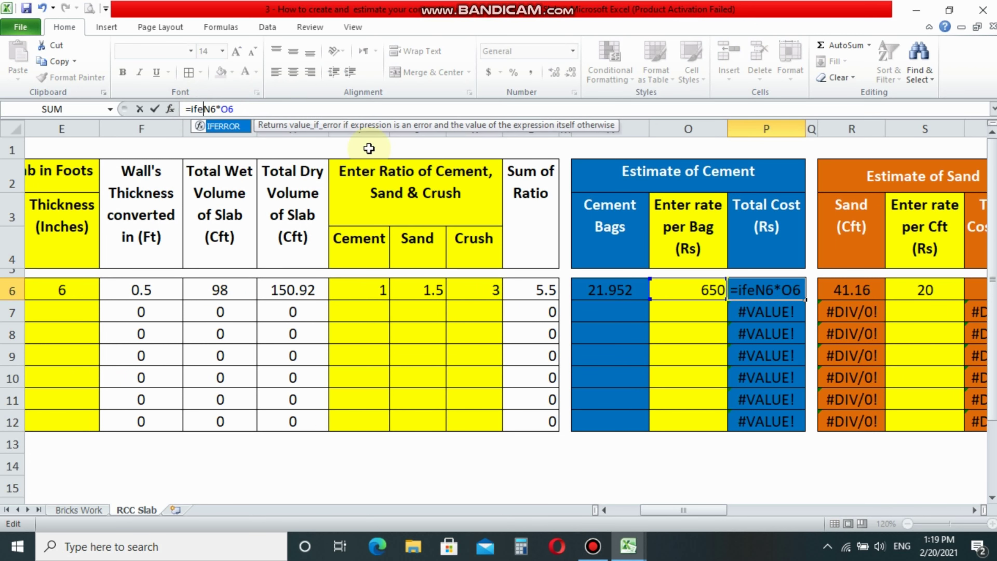
text(()
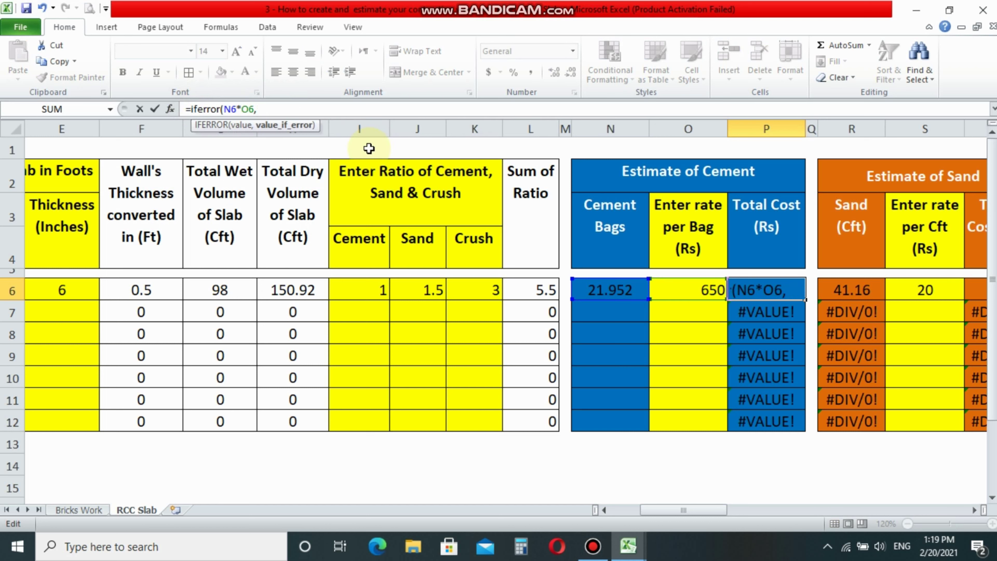
key(Return)
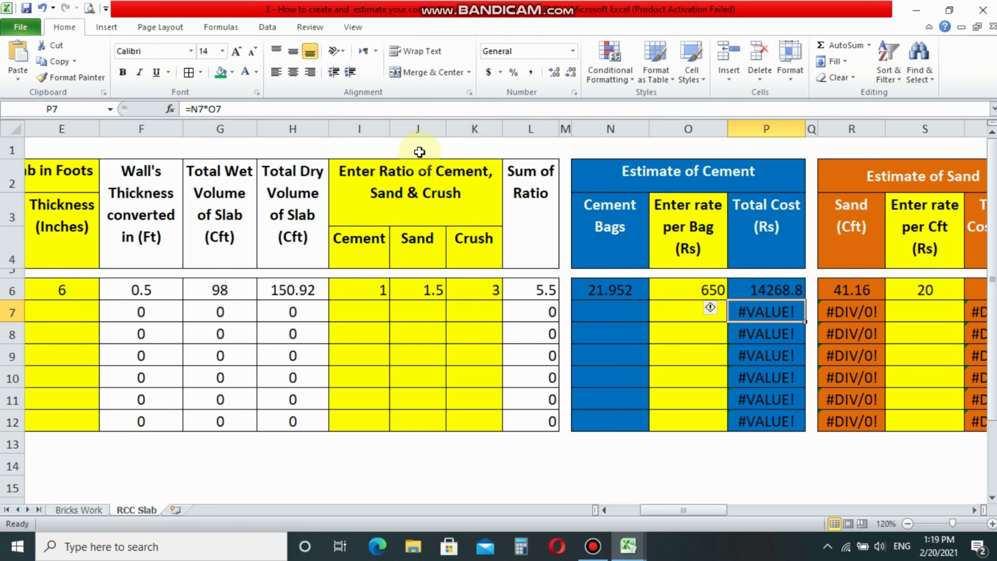
click(769, 290)
drag(805, 301, 800, 424)
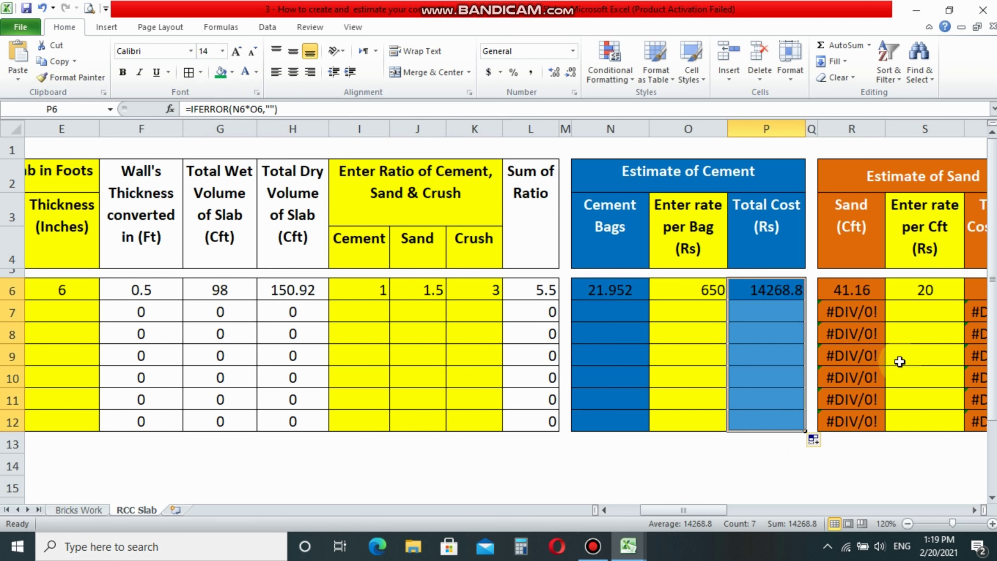
Step: Change R6 to =IFERROR(H6*J6/L6,"") and fill it down to row 12
click(841, 291)
click(194, 108)
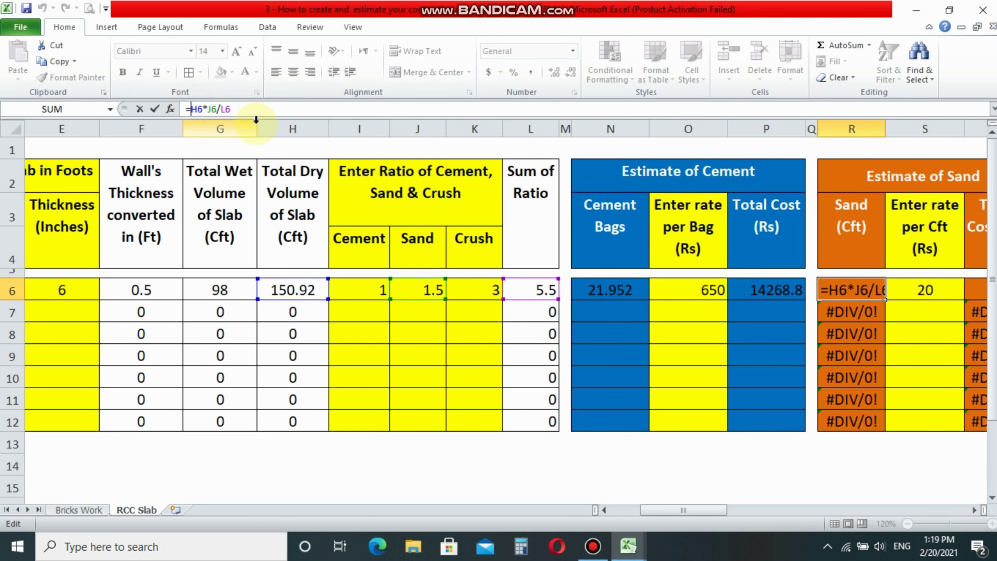
text(iferror)
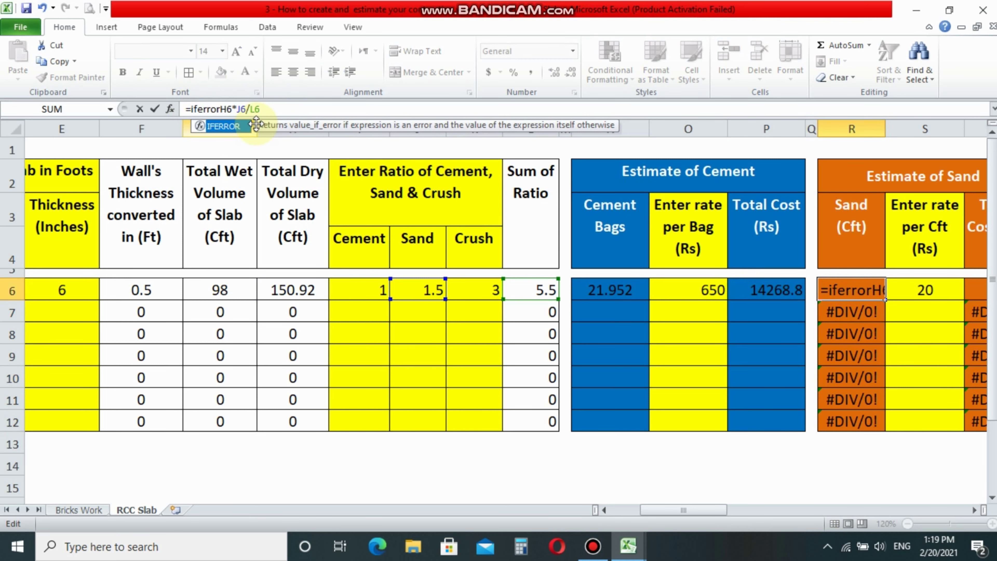
text(()
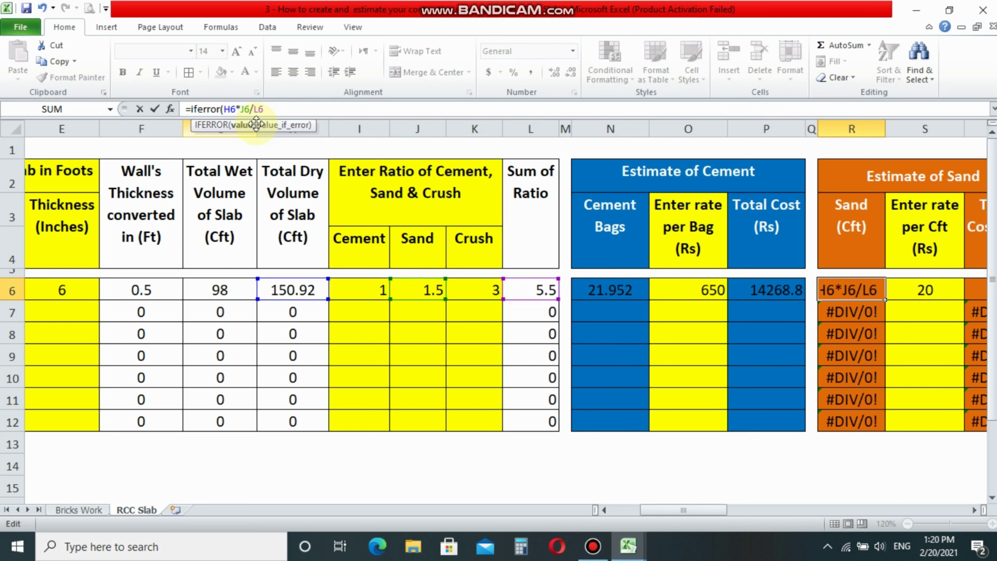
key(Return)
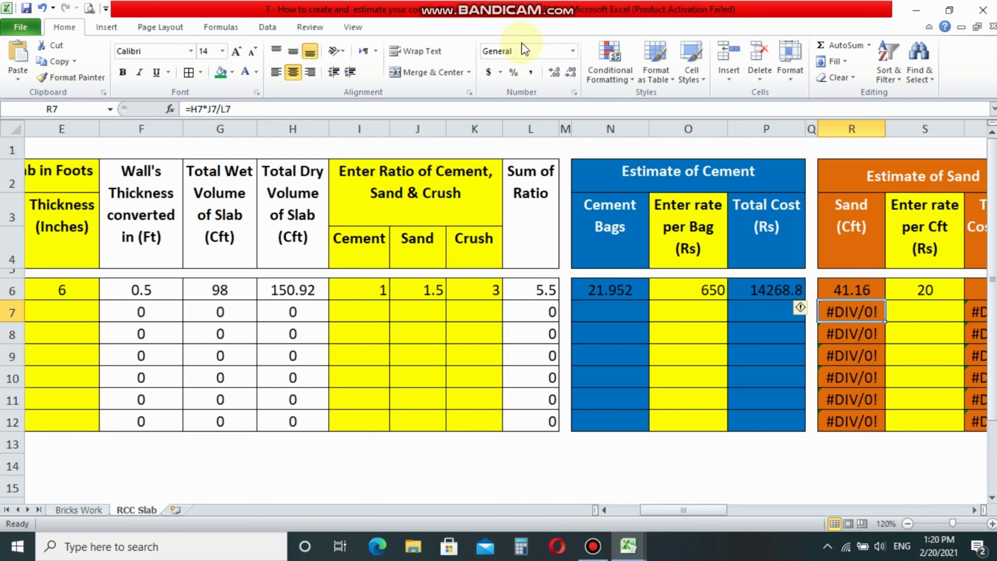
click(832, 286)
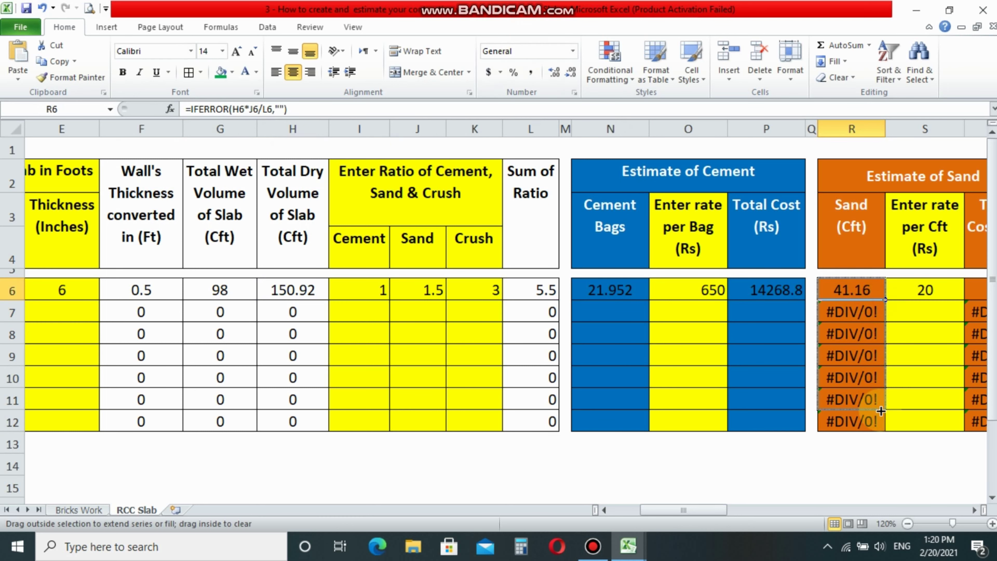
drag(888, 300, 880, 420)
click(883, 383)
scroll(974, 510, right, 5)
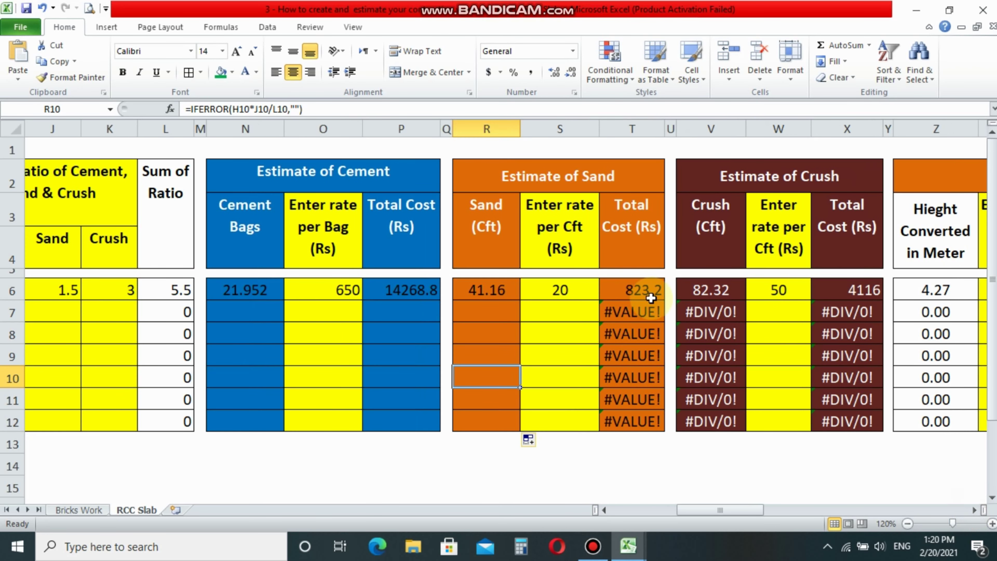
click(644, 290)
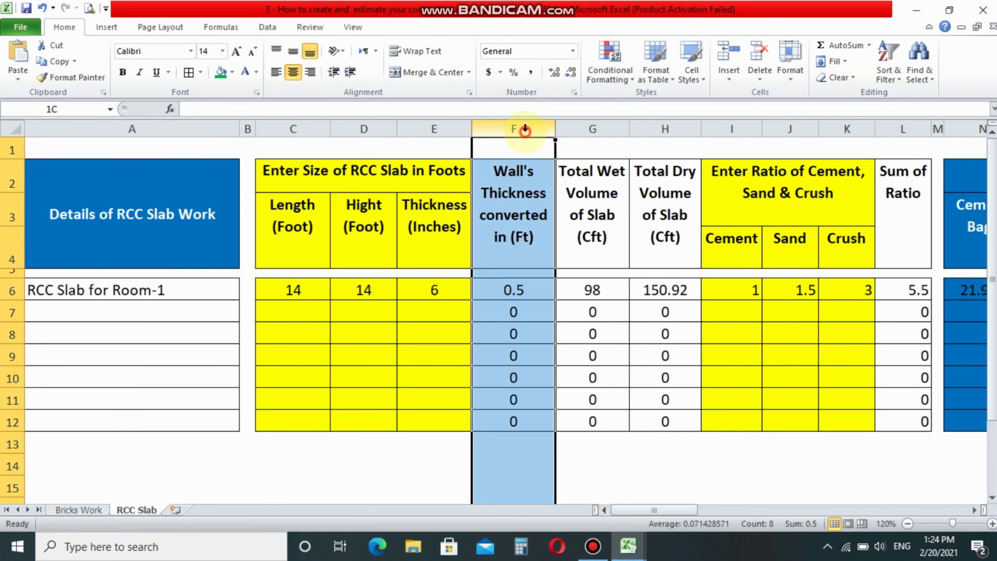
Step: Hide helper columns F through H and the Sum of Ratio column L
drag(513, 128, 634, 129)
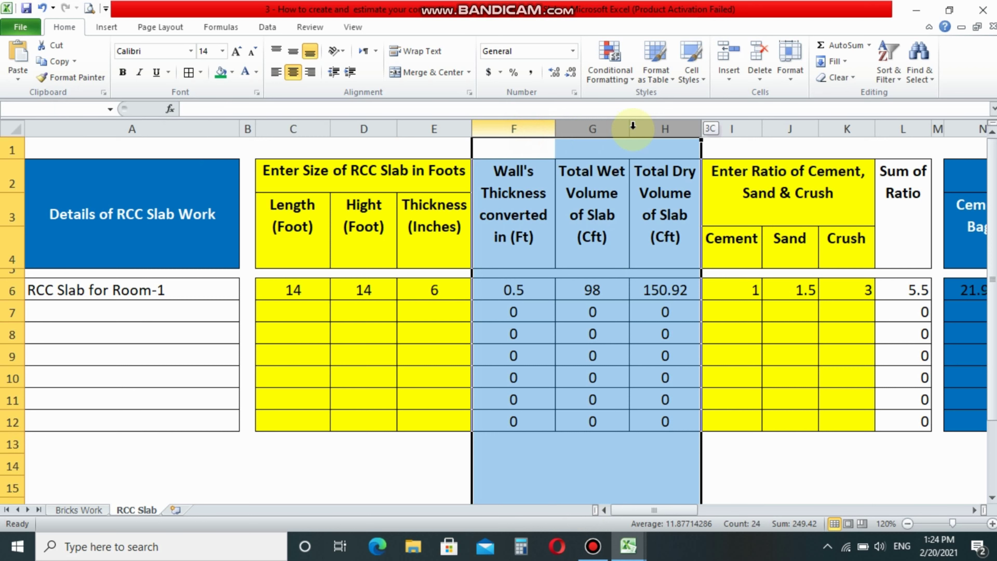
right_click(574, 131)
click(607, 308)
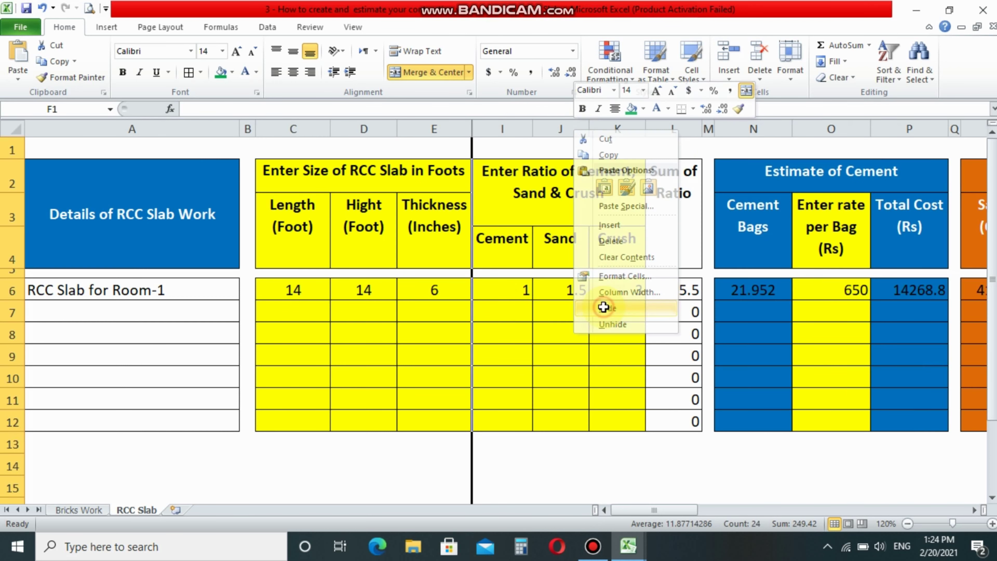
click(675, 129)
right_click(675, 129)
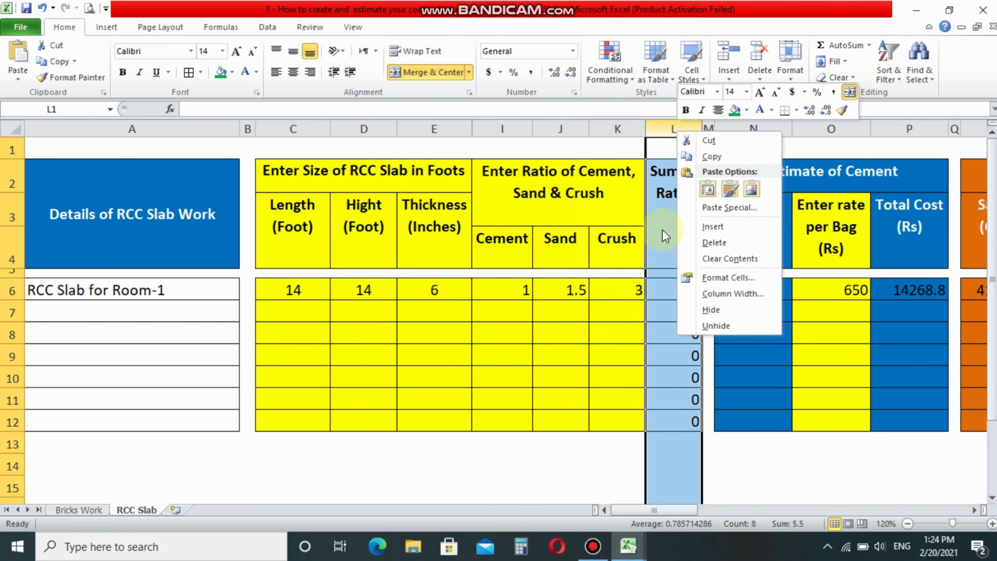
click(709, 309)
drag(969, 510, 976, 511)
Step: Hide the height-in-metres column Z, the space-converted column AB and the unit steel weight column AE
right_click(297, 130)
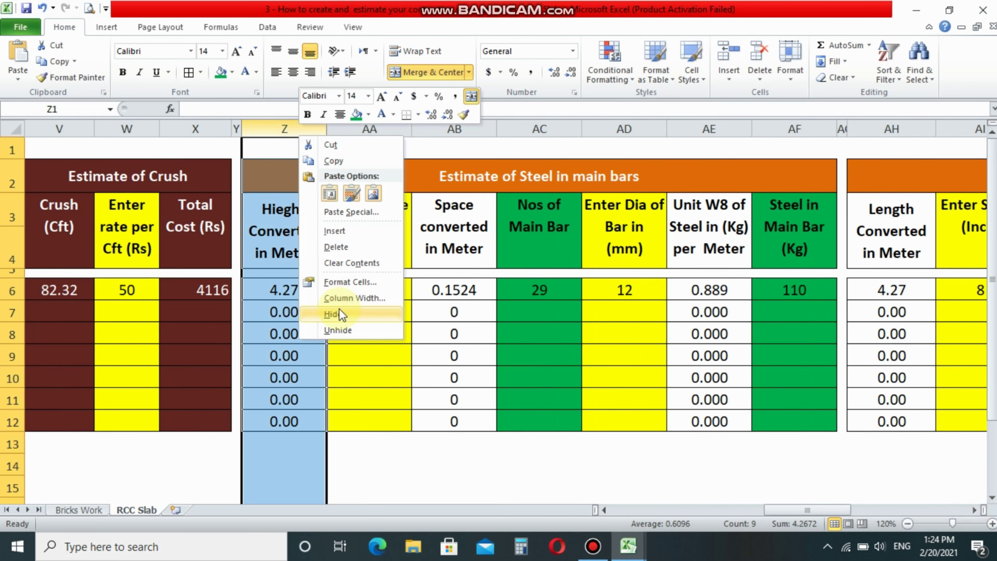
click(331, 314)
right_click(385, 130)
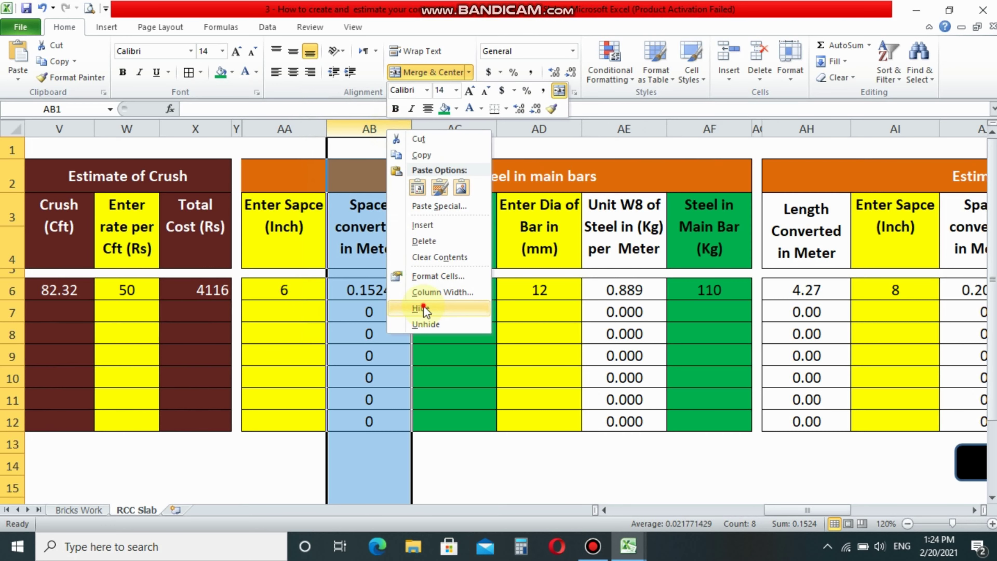
click(420, 314)
click(528, 129)
right_click(529, 129)
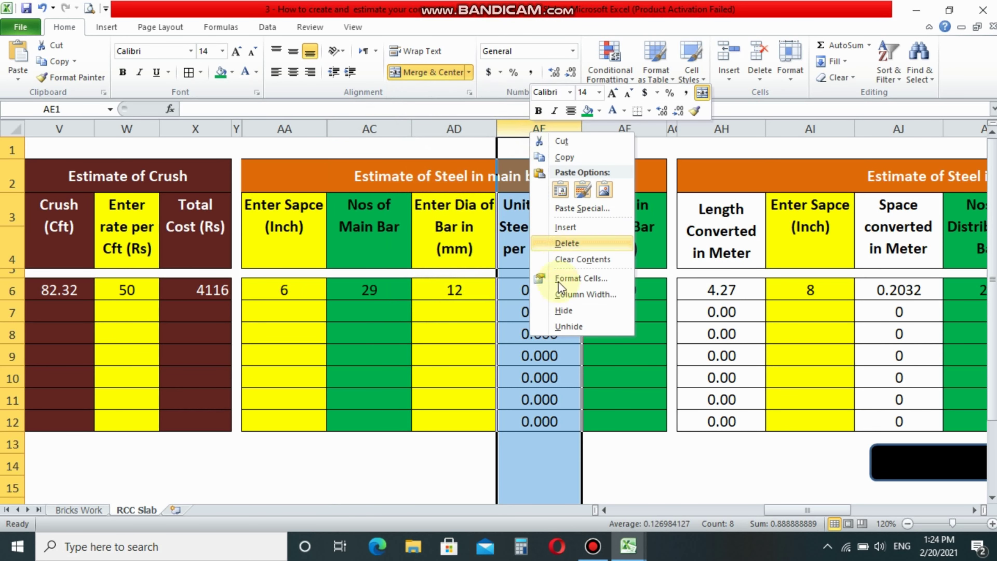
click(563, 313)
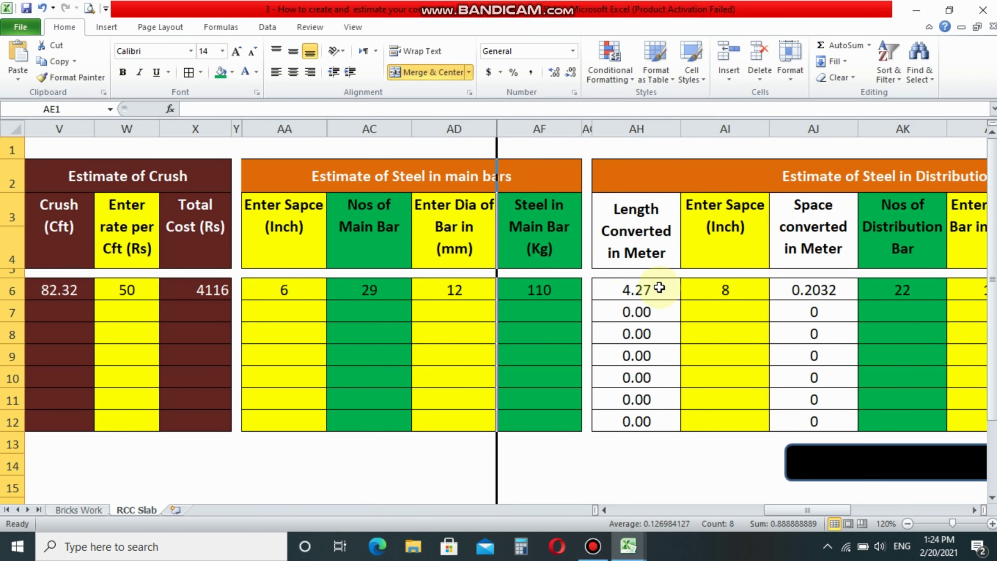
Step: Hide the length-in-metres column AH, the space-converted column AJ and the unit steel weight column AM
click(632, 131)
right_click(631, 131)
click(674, 314)
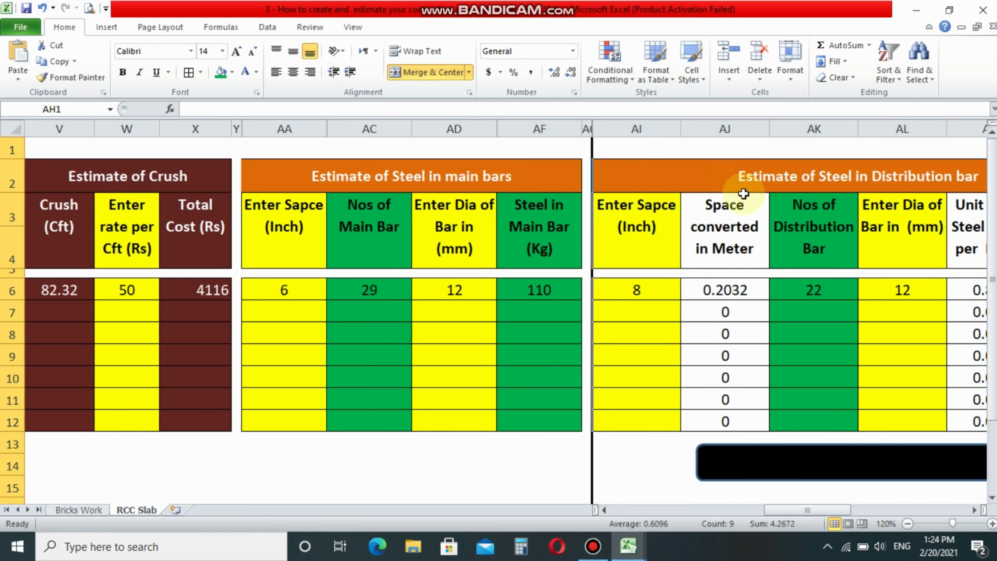
right_click(710, 131)
click(751, 317)
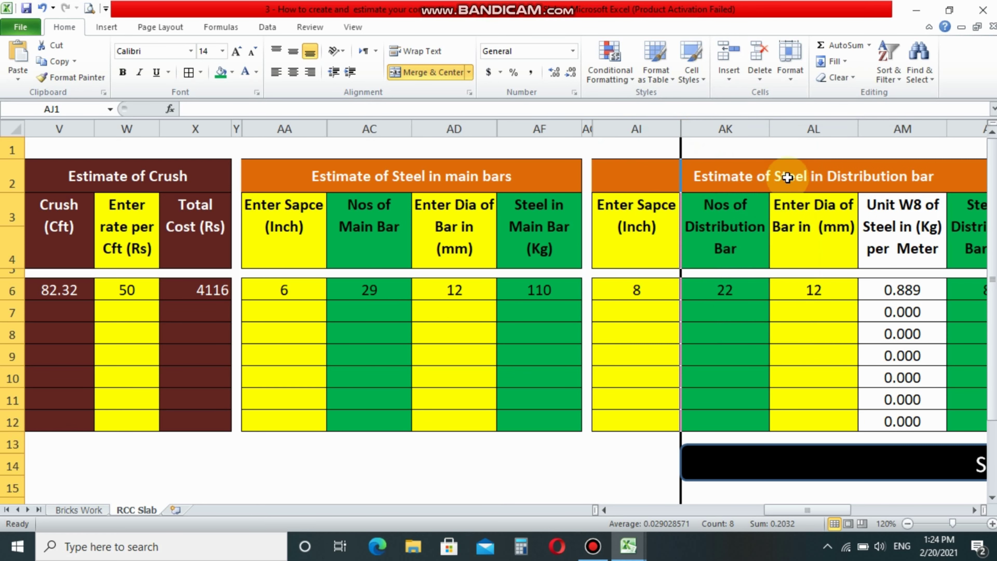
click(899, 130)
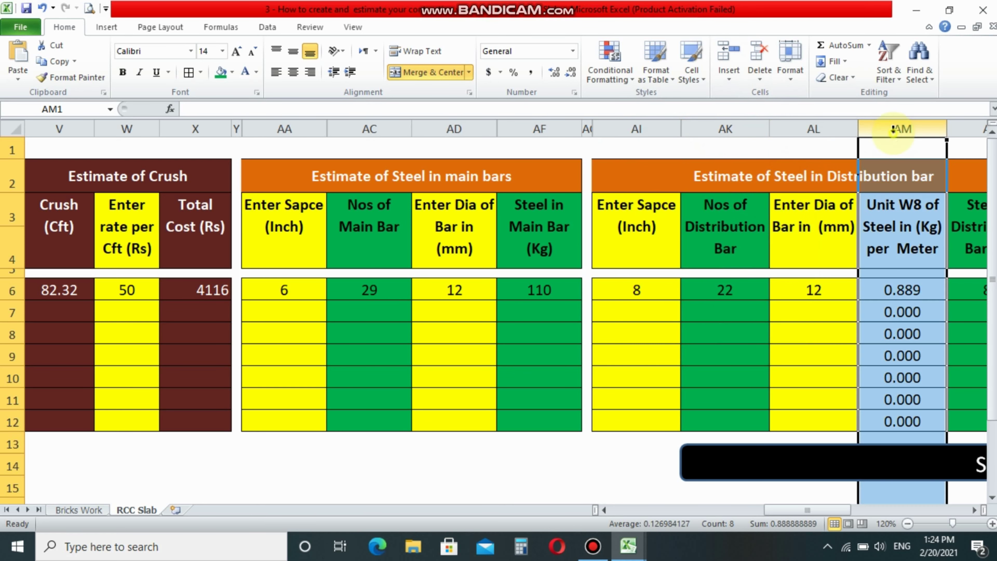
right_click(899, 129)
click(834, 309)
click(974, 510)
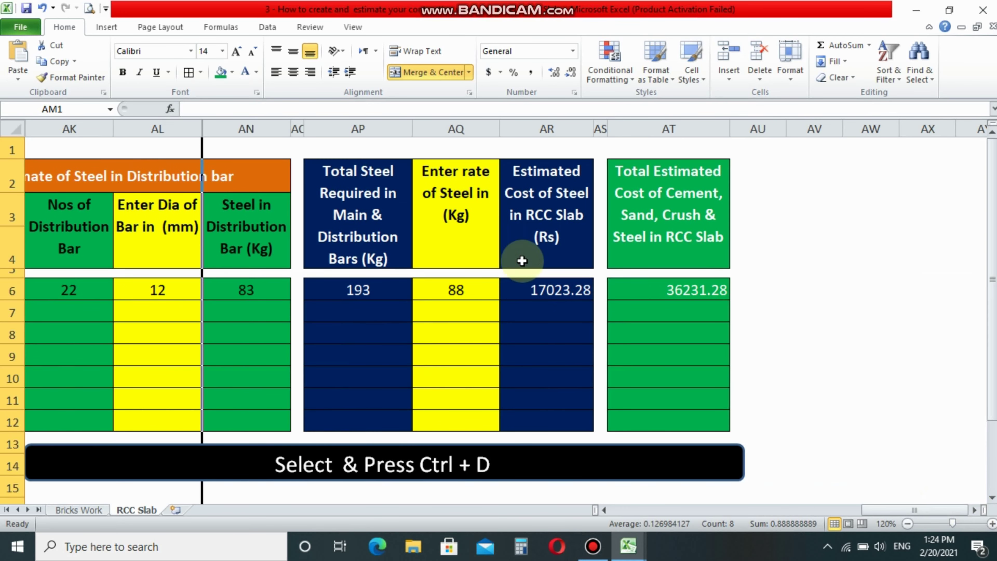
drag(882, 510, 595, 512)
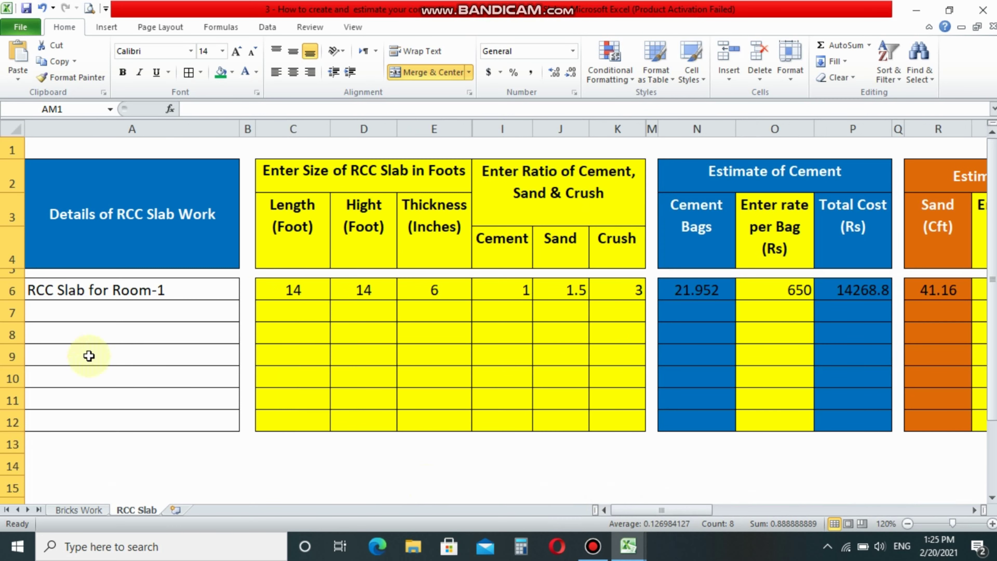
click(60, 314)
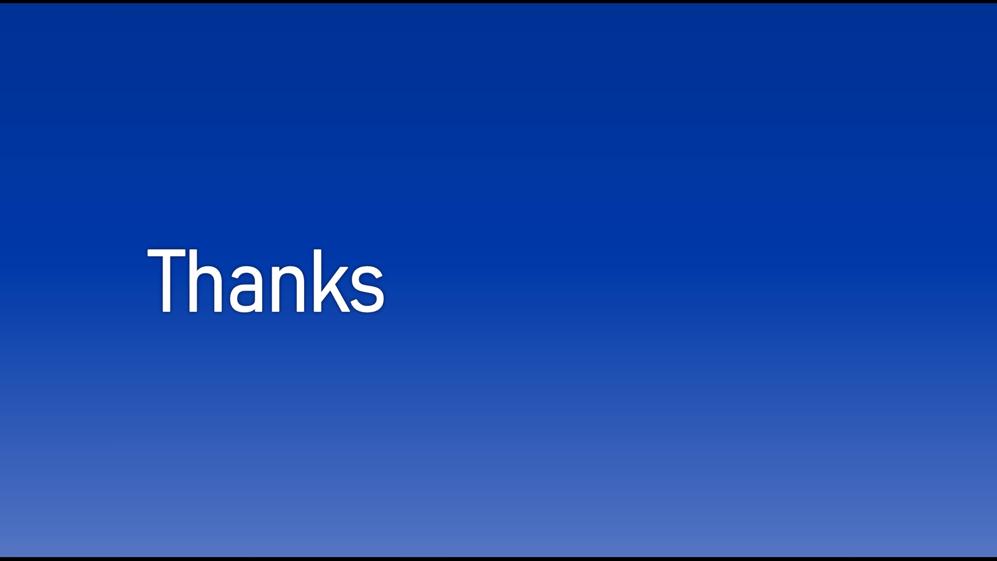